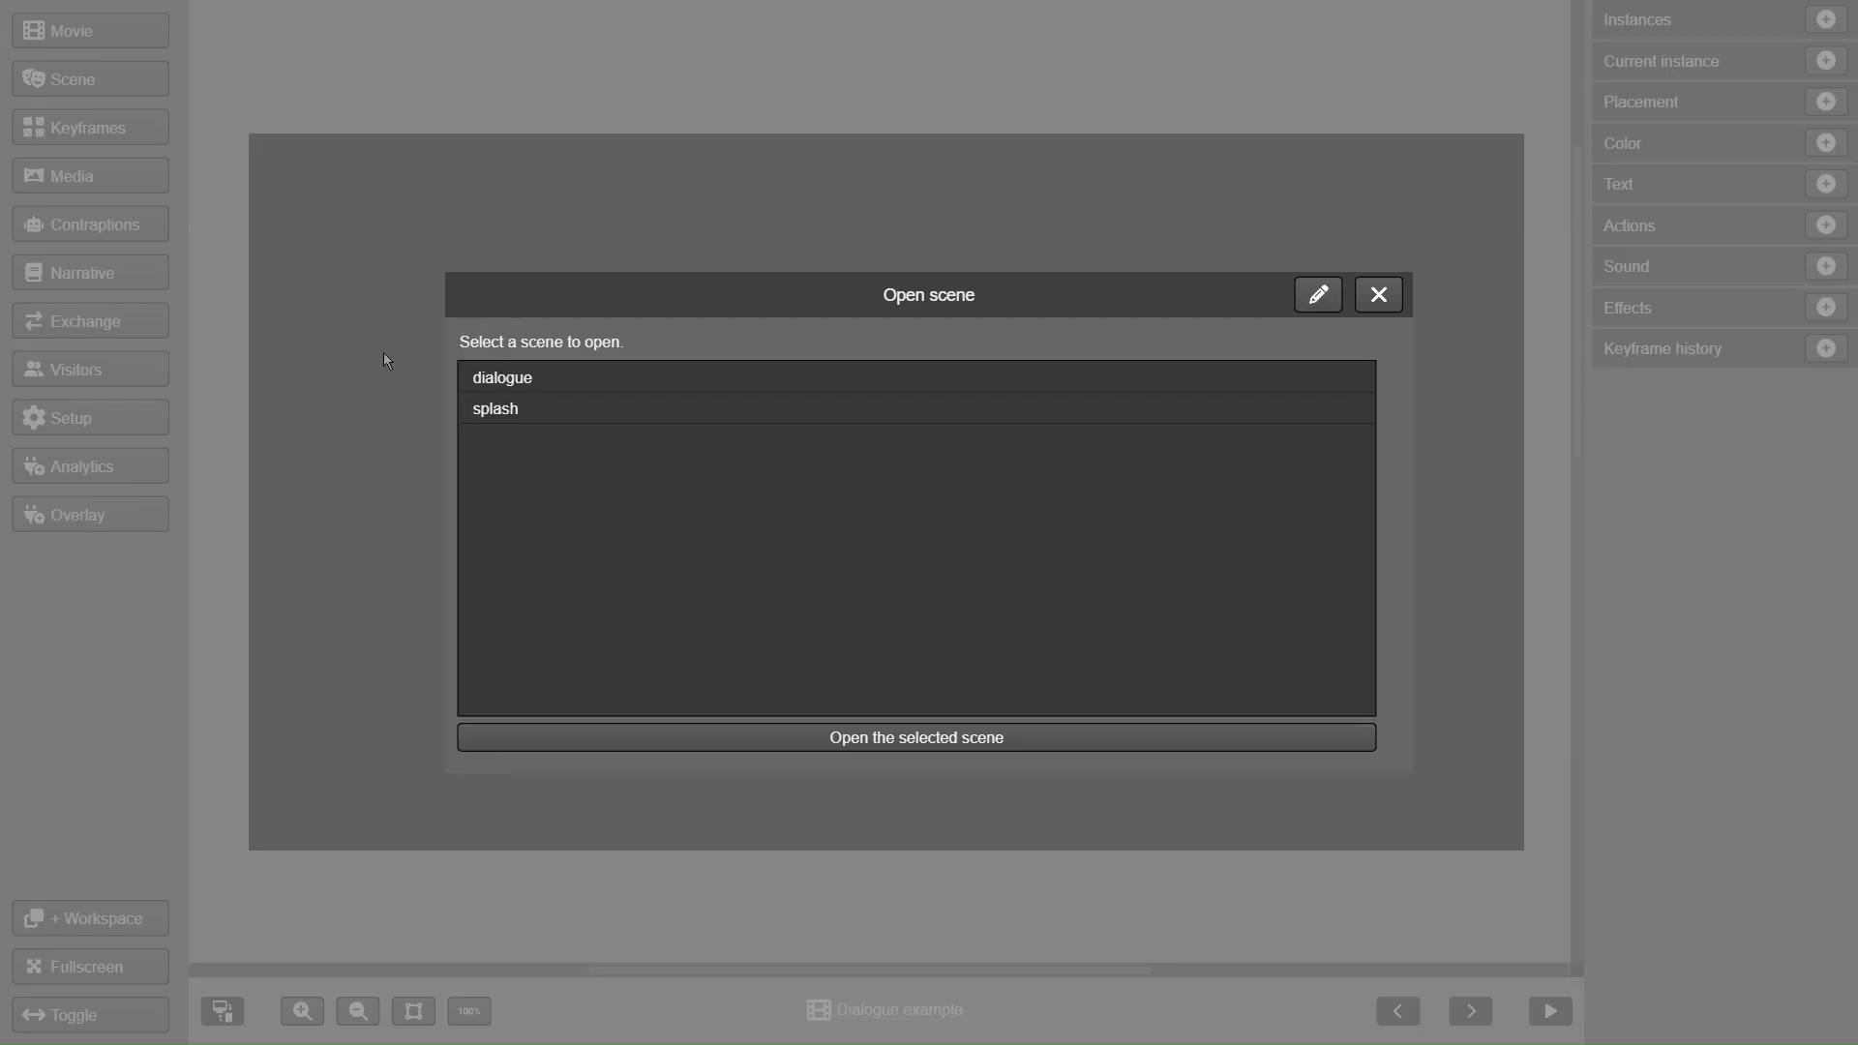
- Open the dialogue scene and step through its keyframes up to the fourth one
left_click(474, 376)
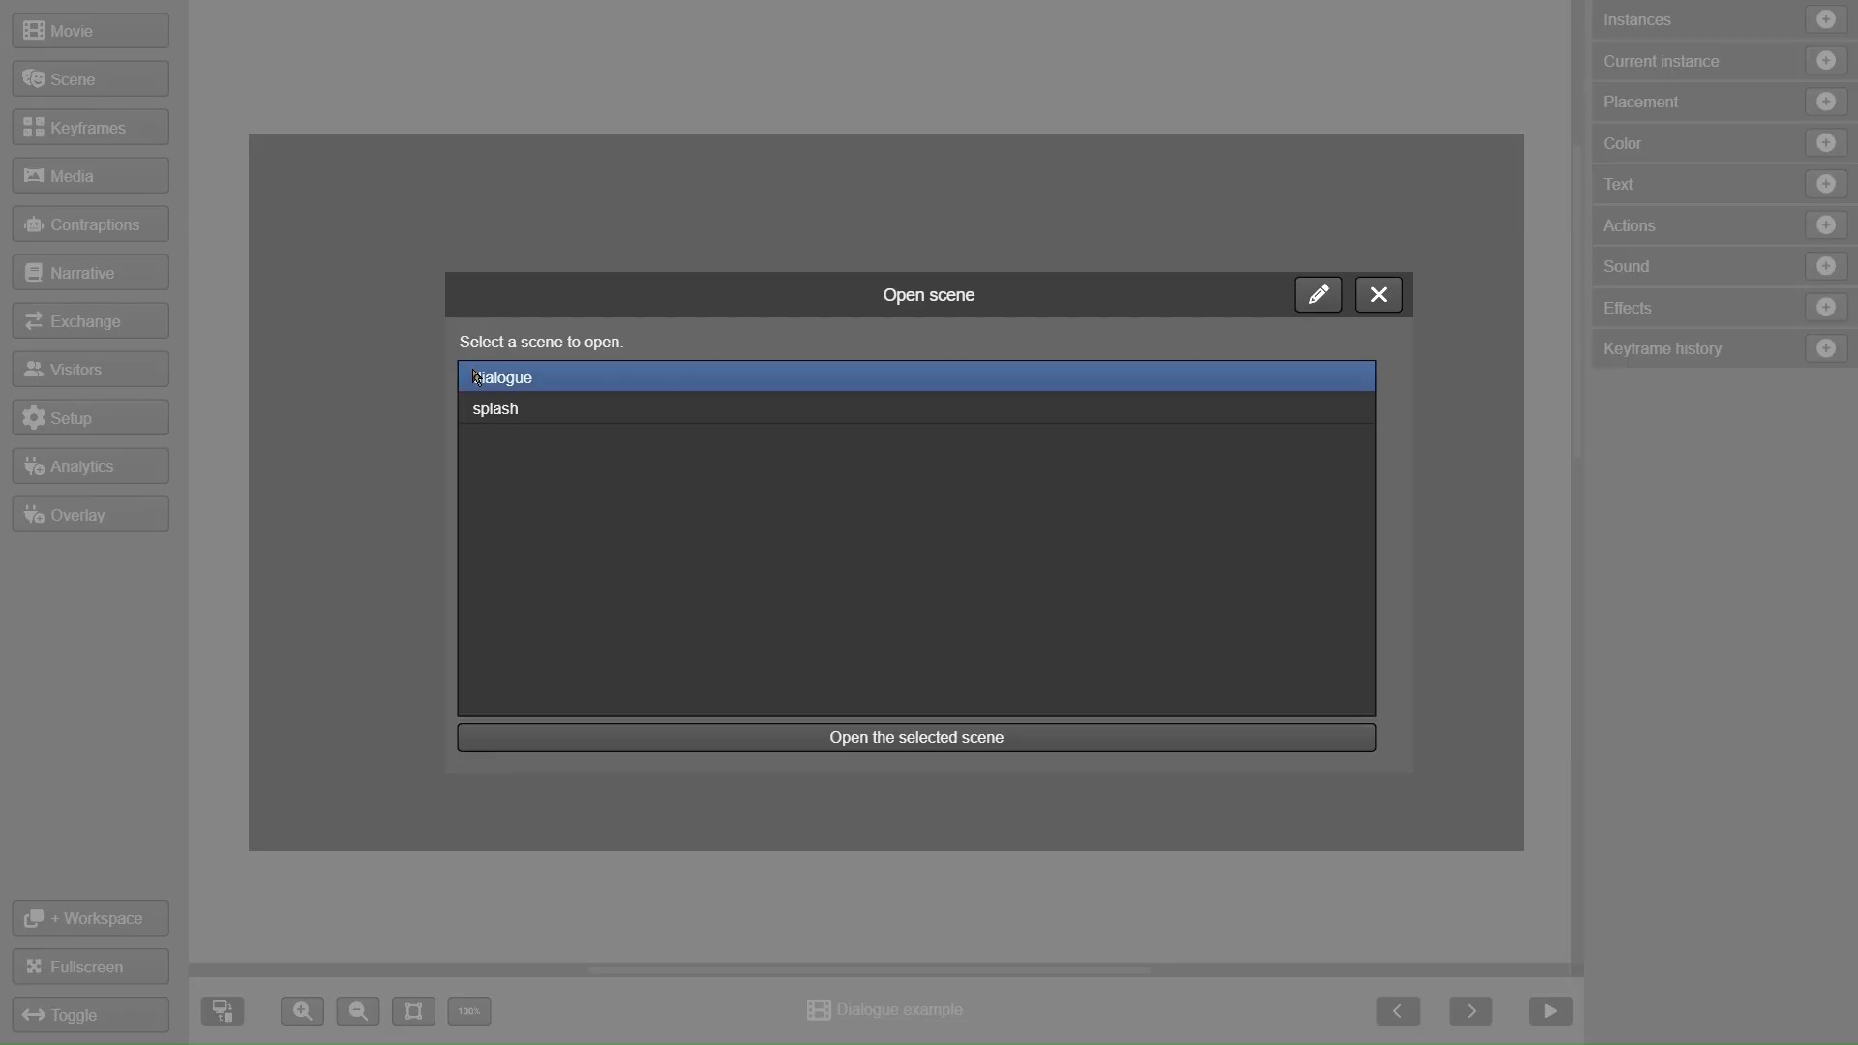
left_click(1034, 737)
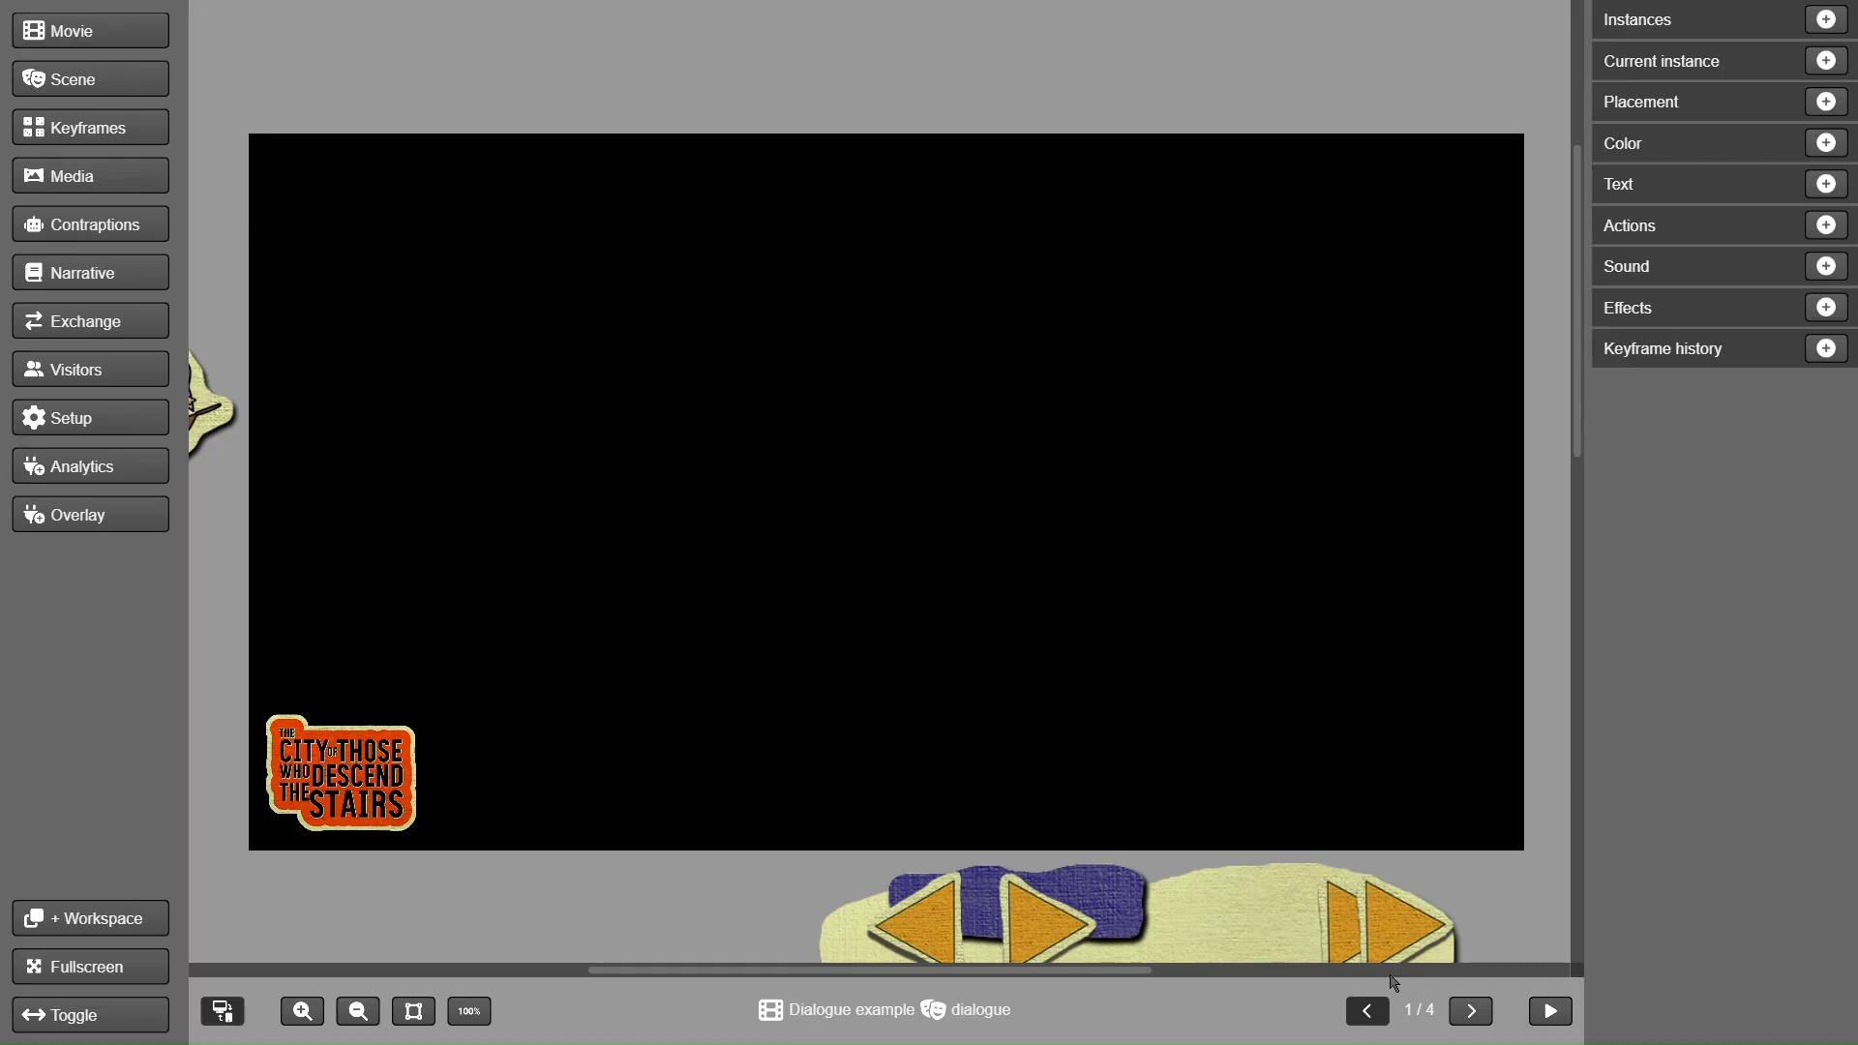
left_click(360, 1011)
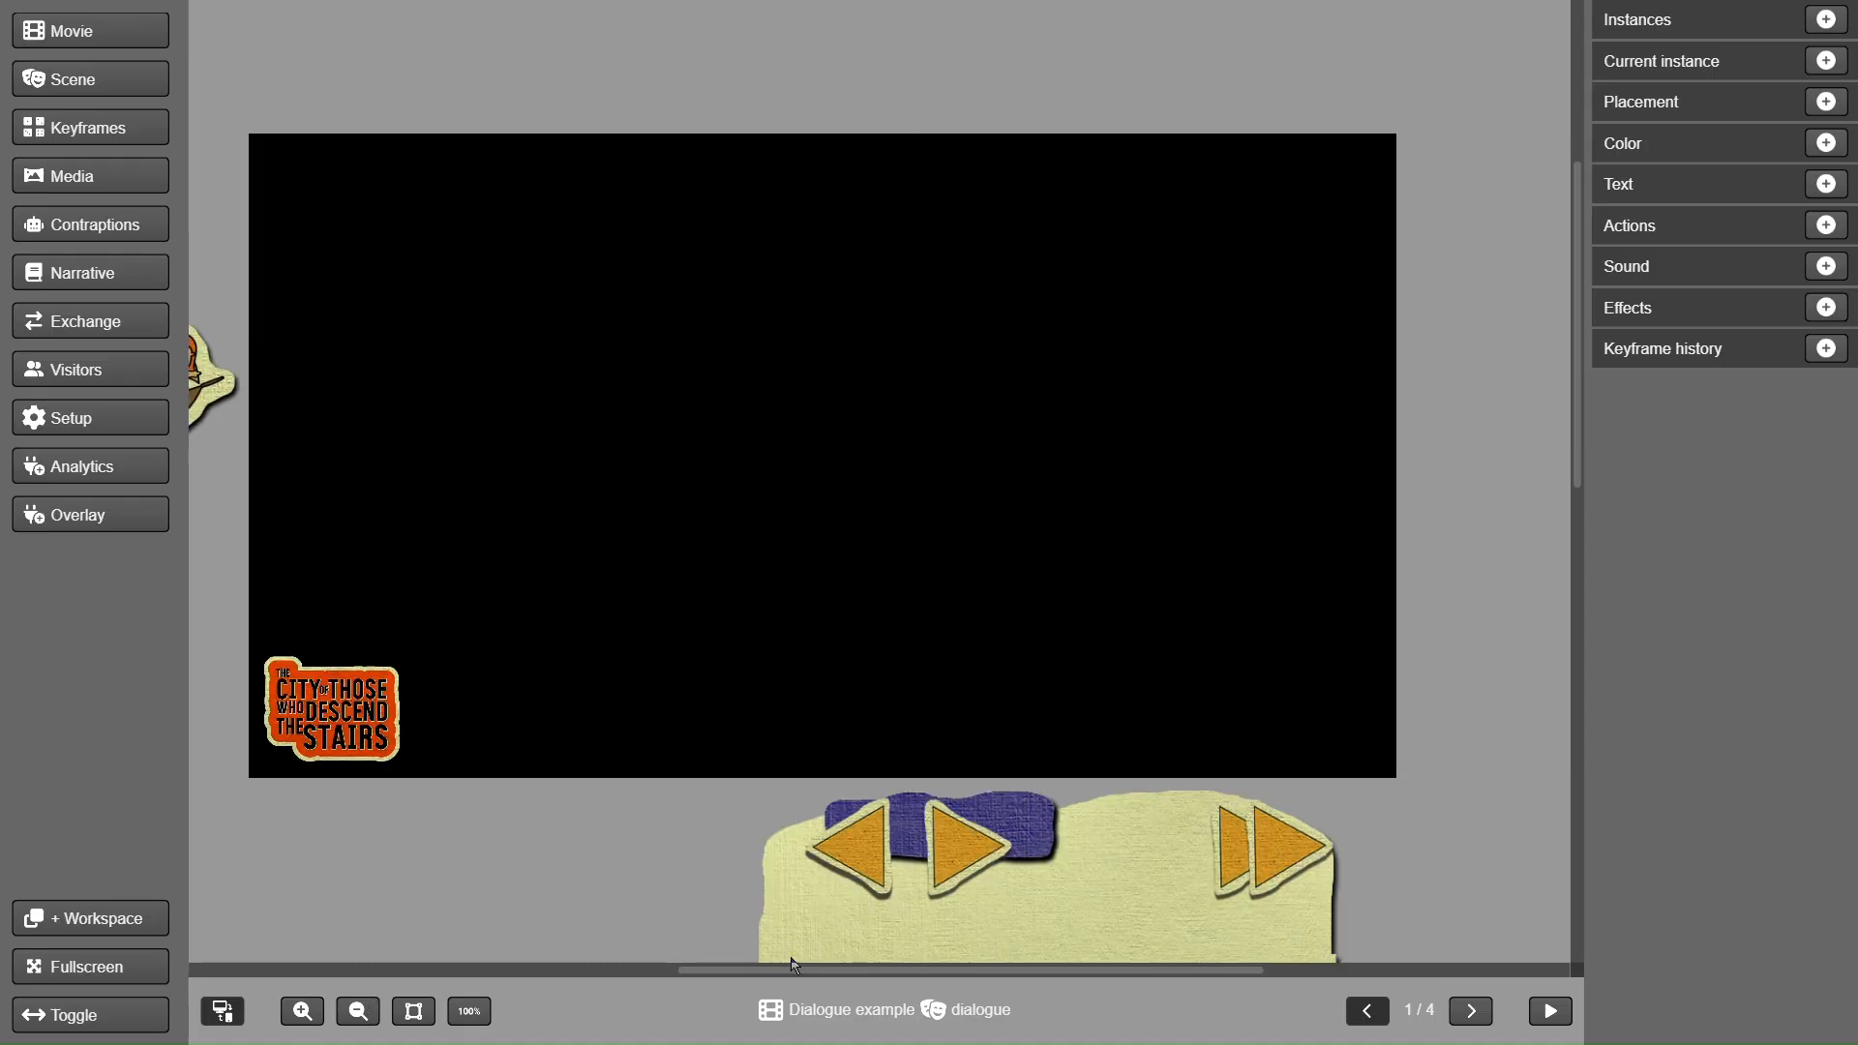
left_click_drag(800, 970, 629, 978)
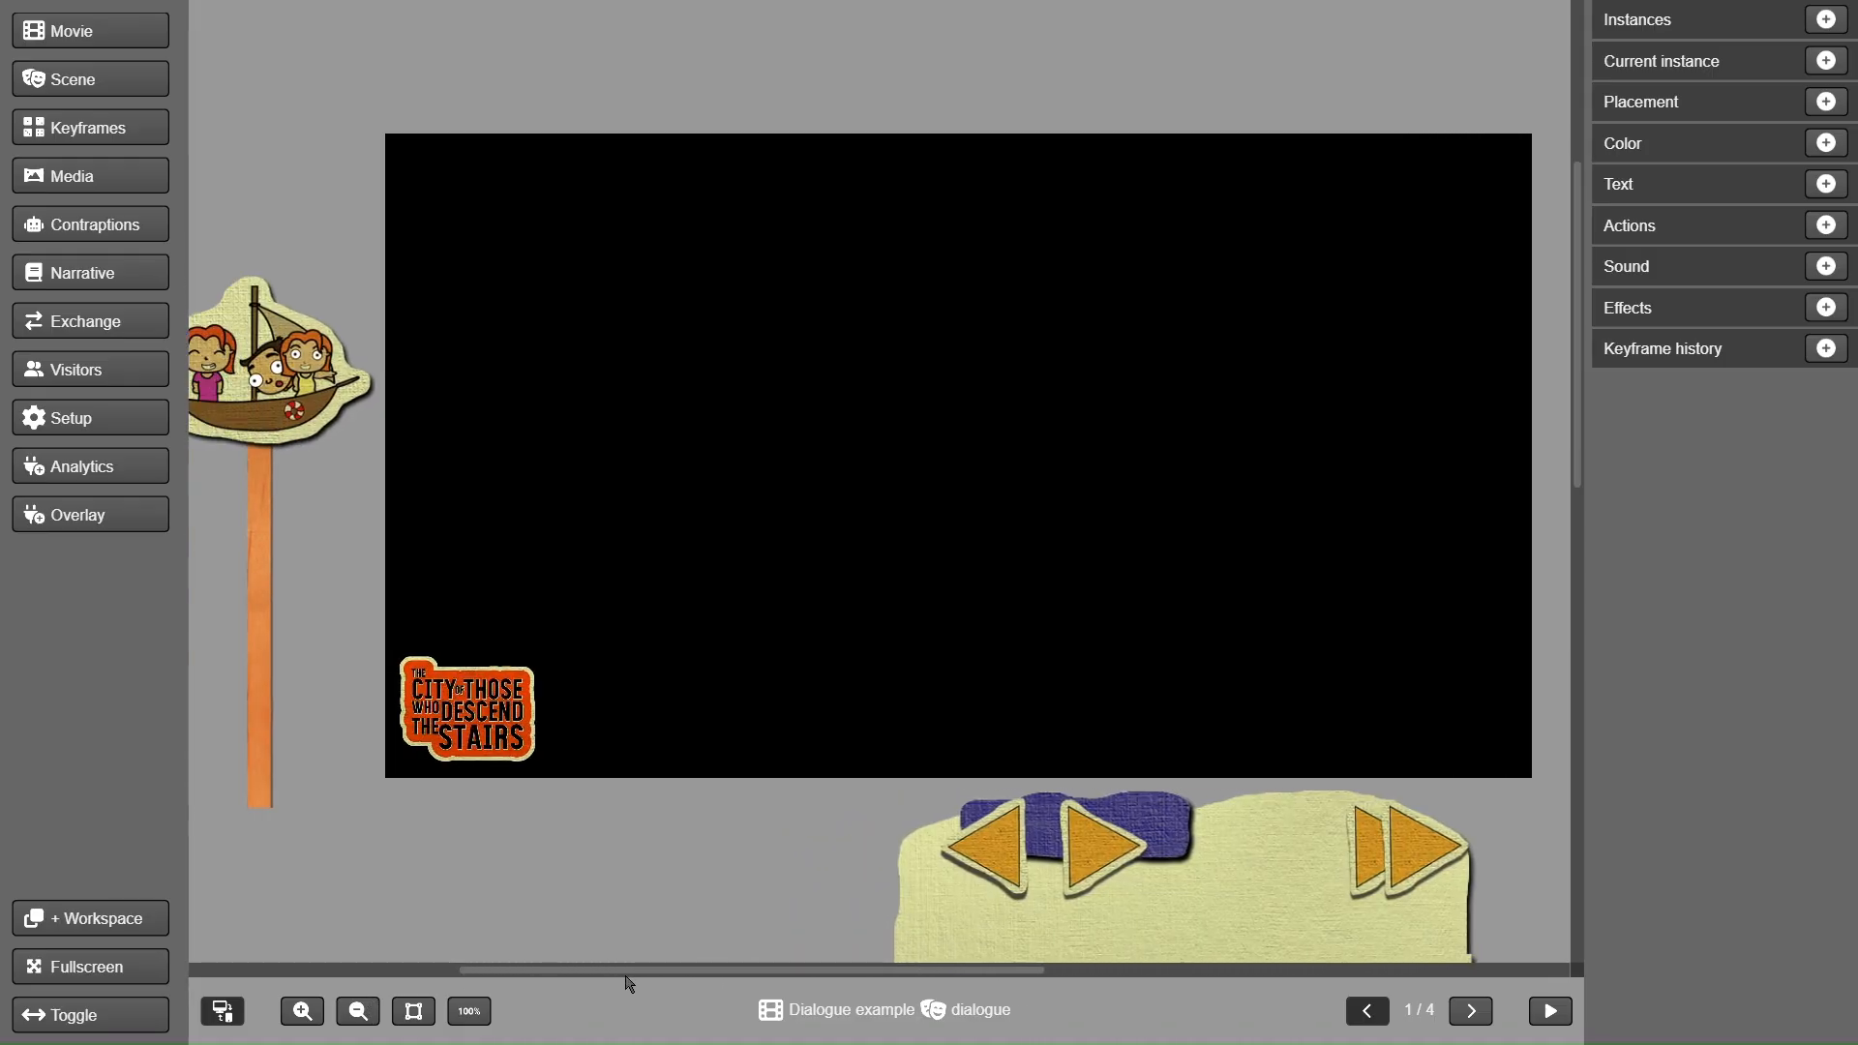
left_click(1472, 1011)
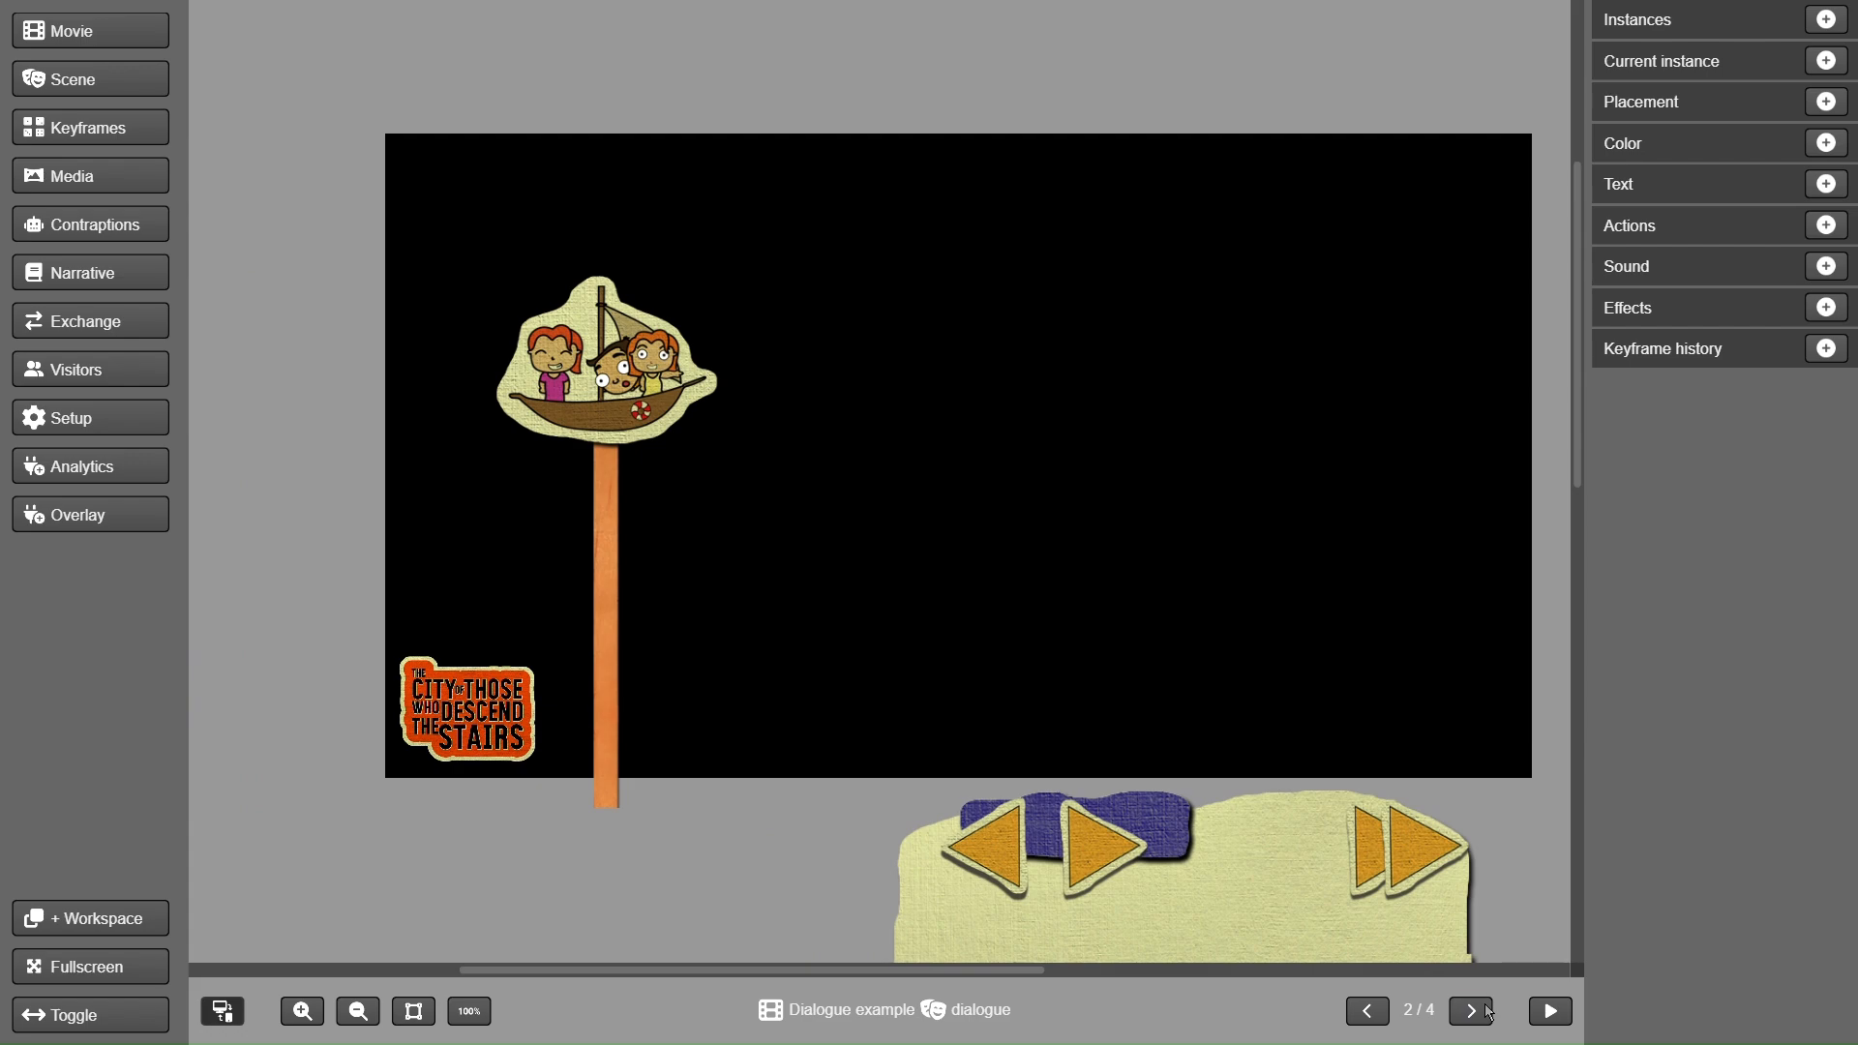
left_click(1489, 1012)
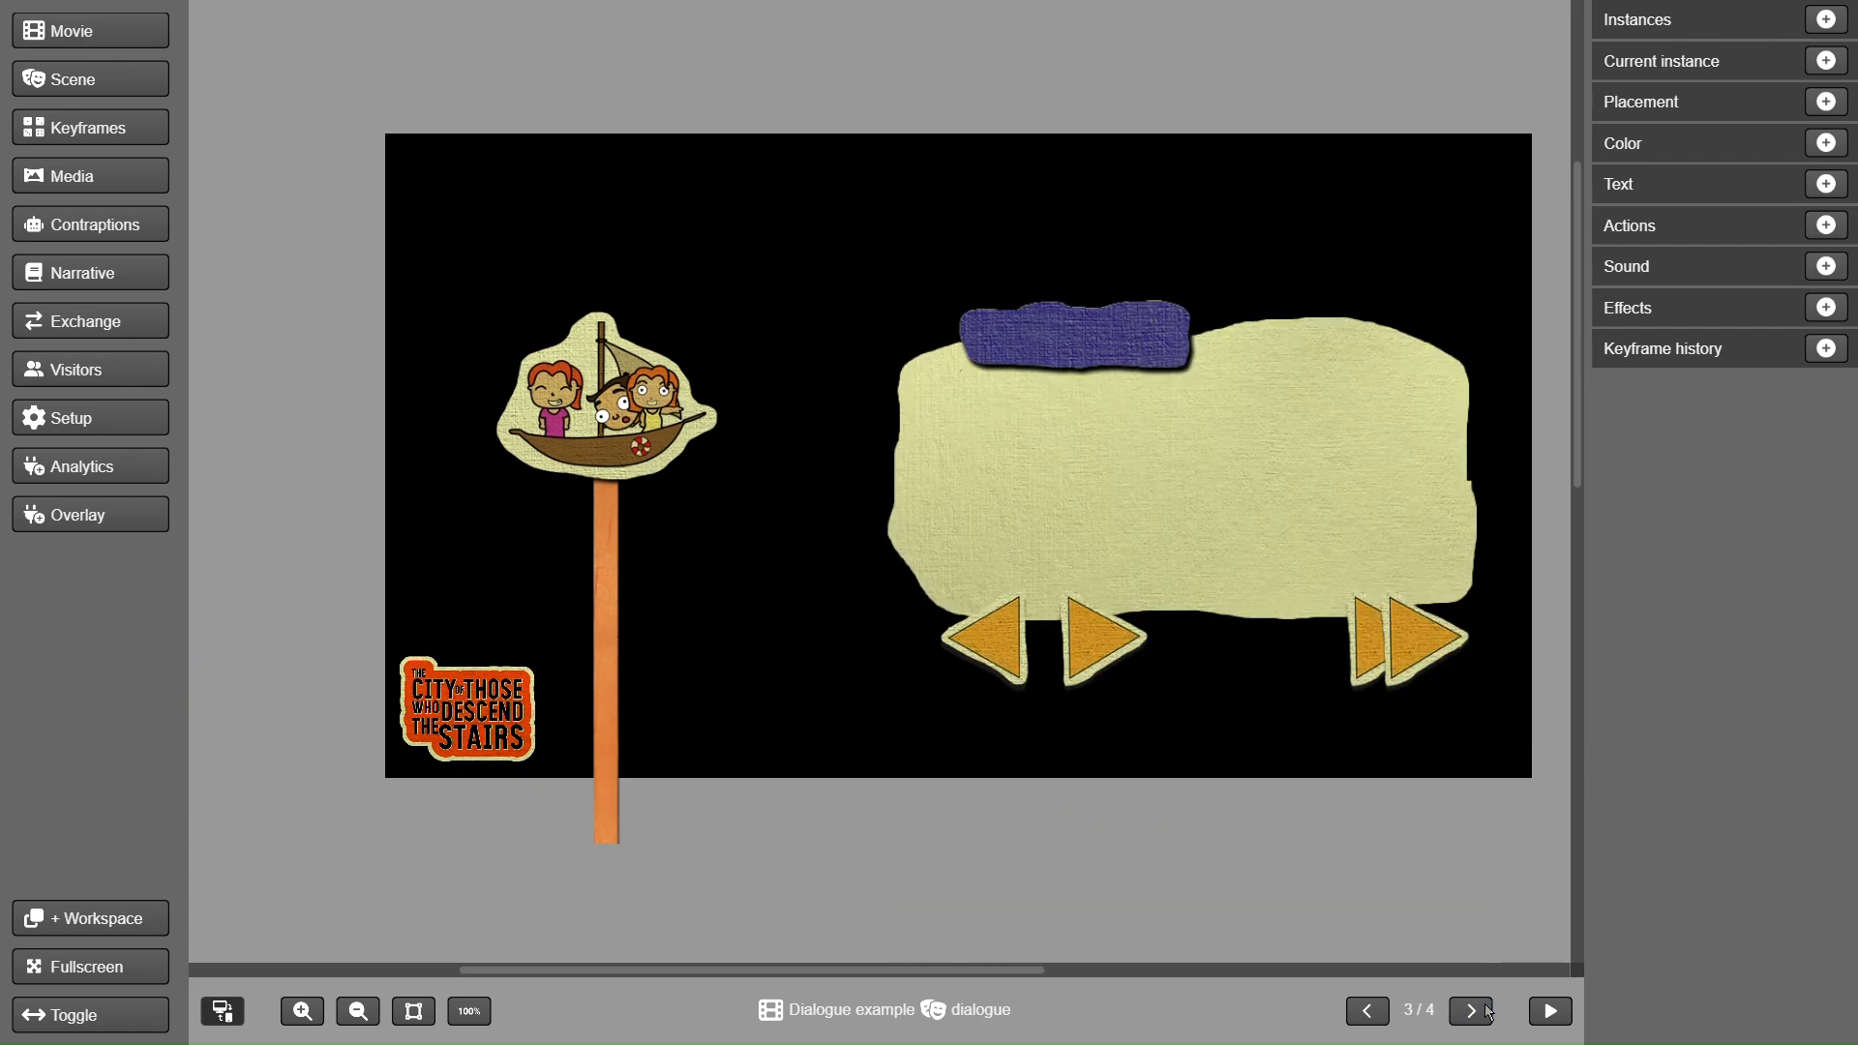
left_click(1489, 1012)
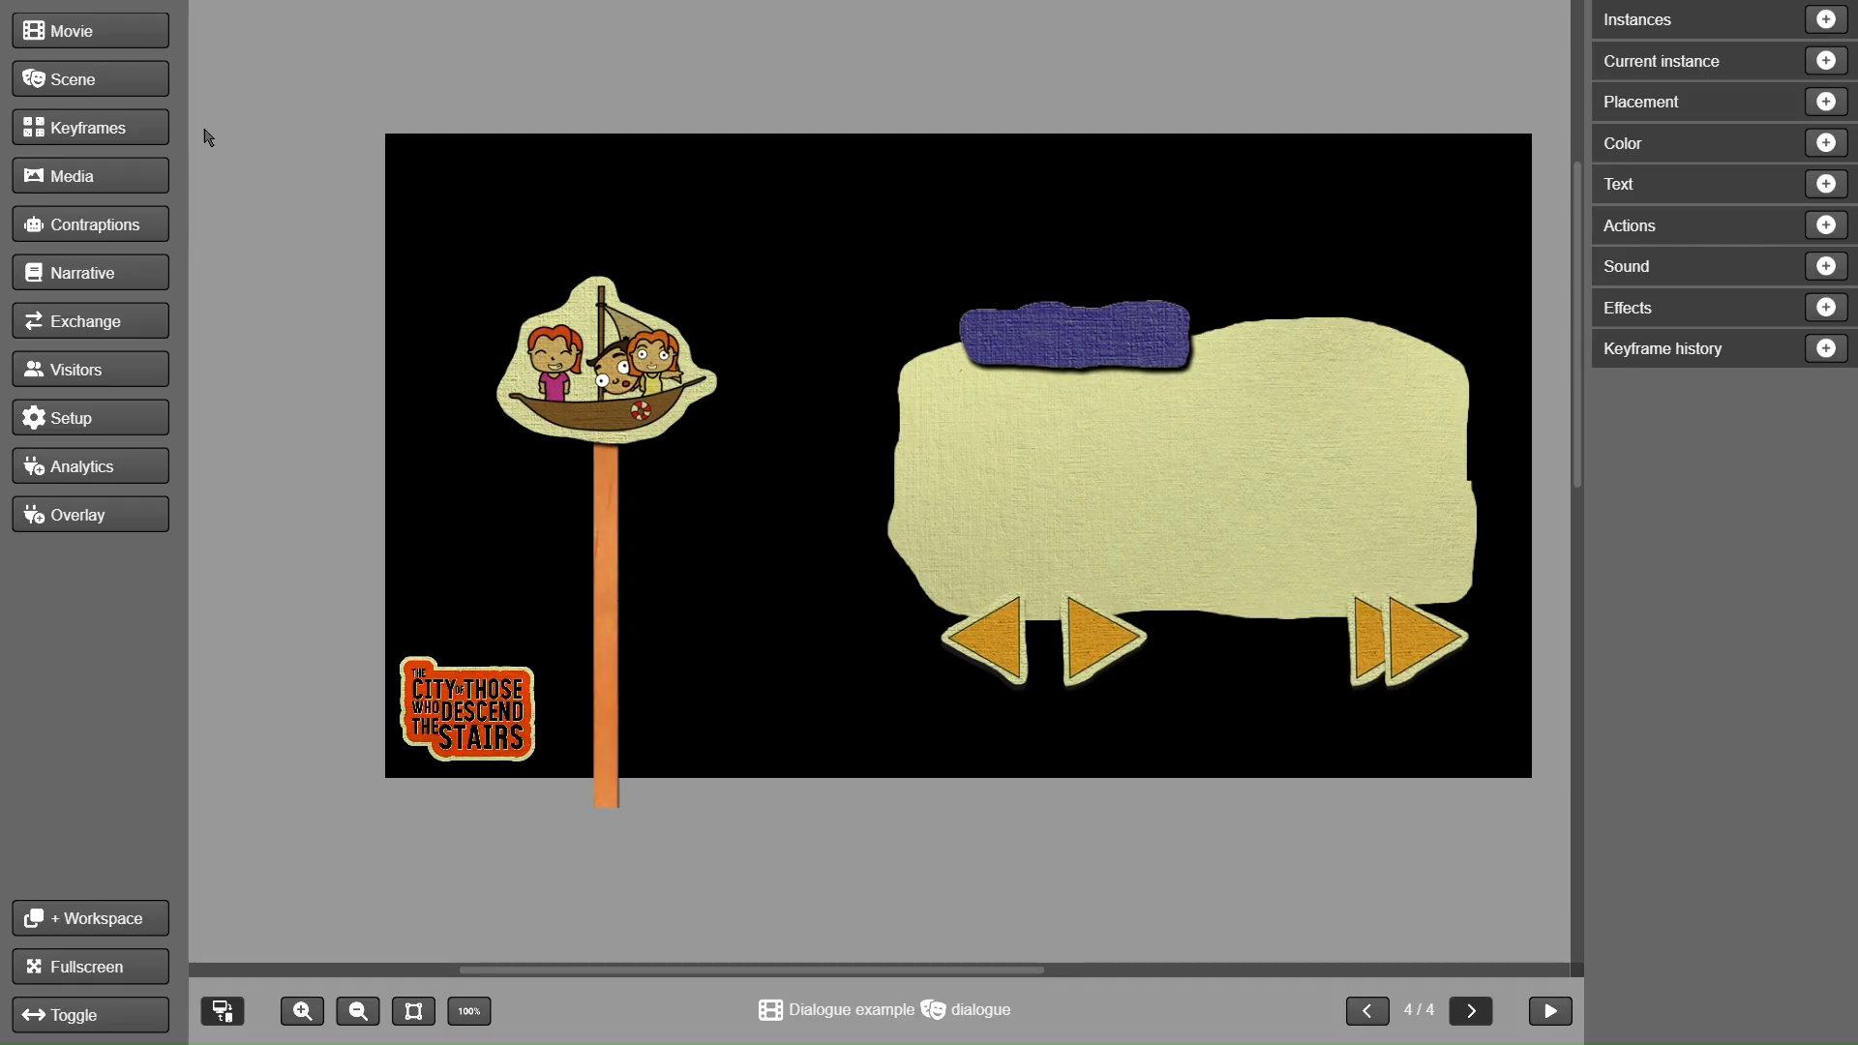
- Examine the loop-to-keyframe setting in the dialogue scene's properties and confirm the properties
left_click(133, 75)
left_click(101, 156)
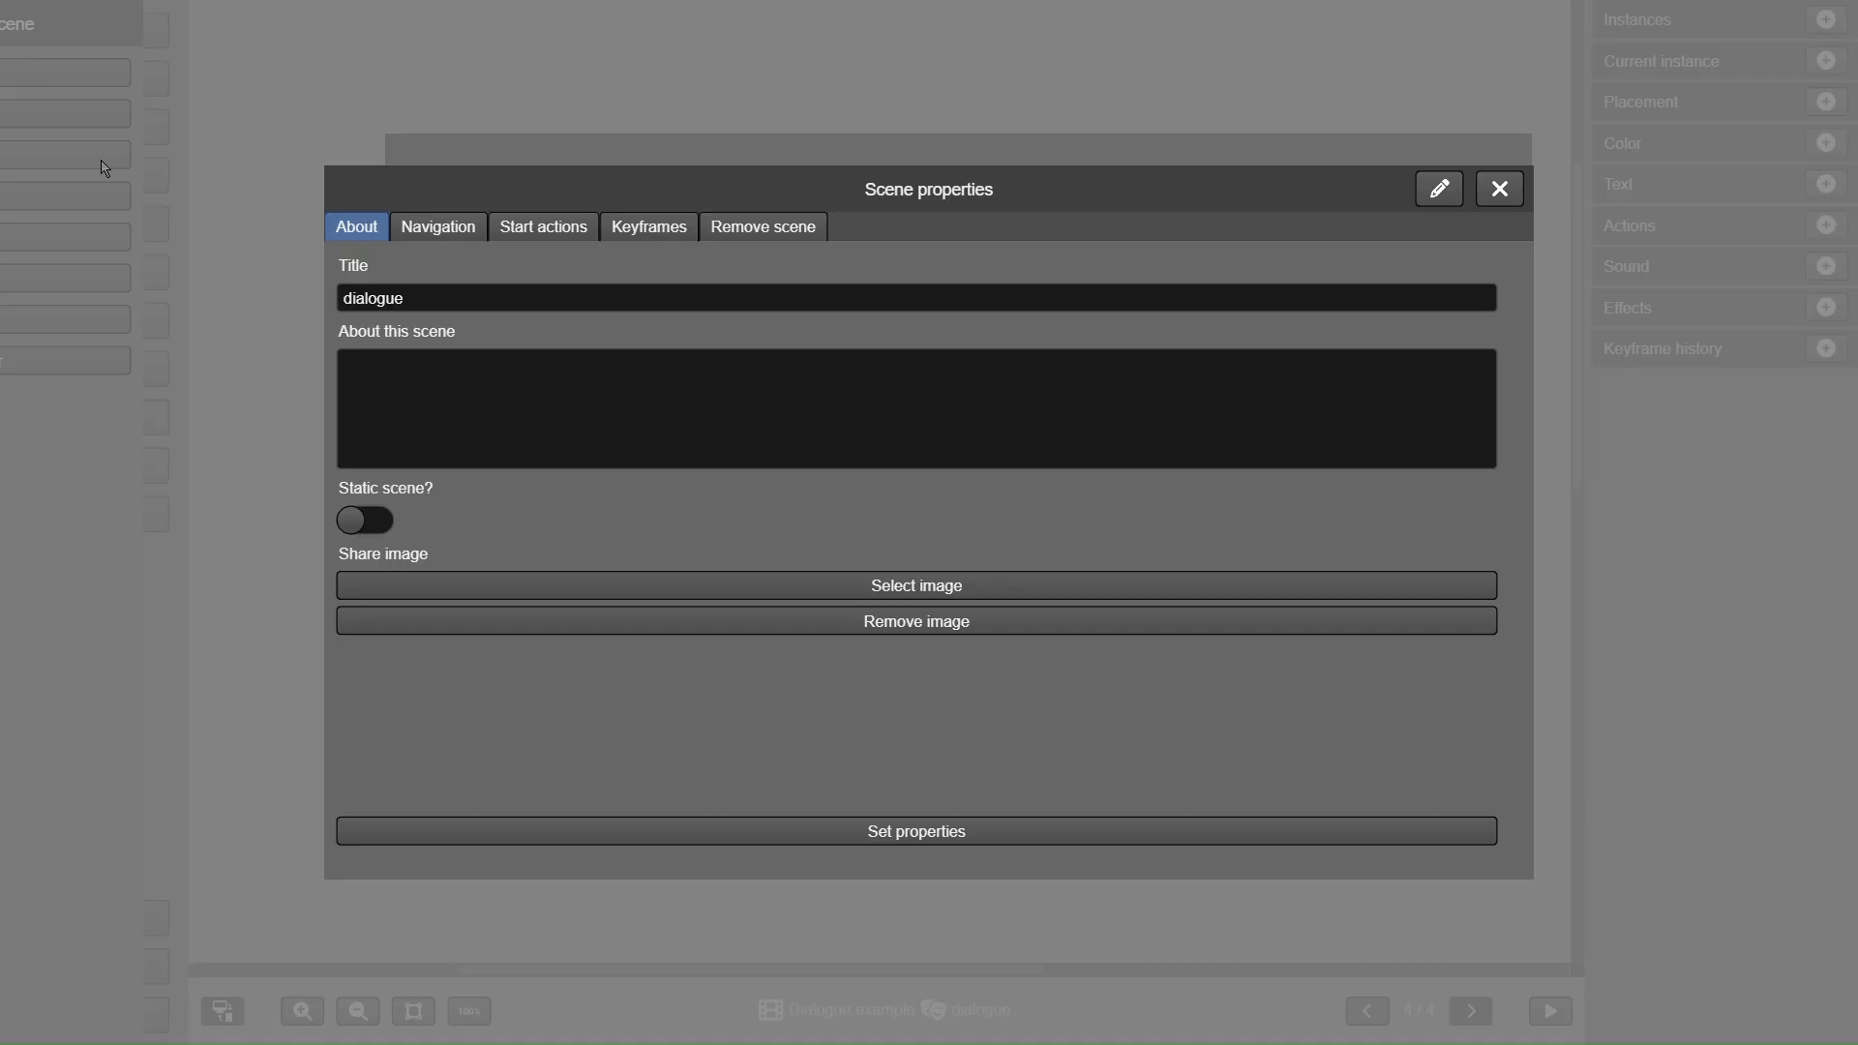
left_click(682, 230)
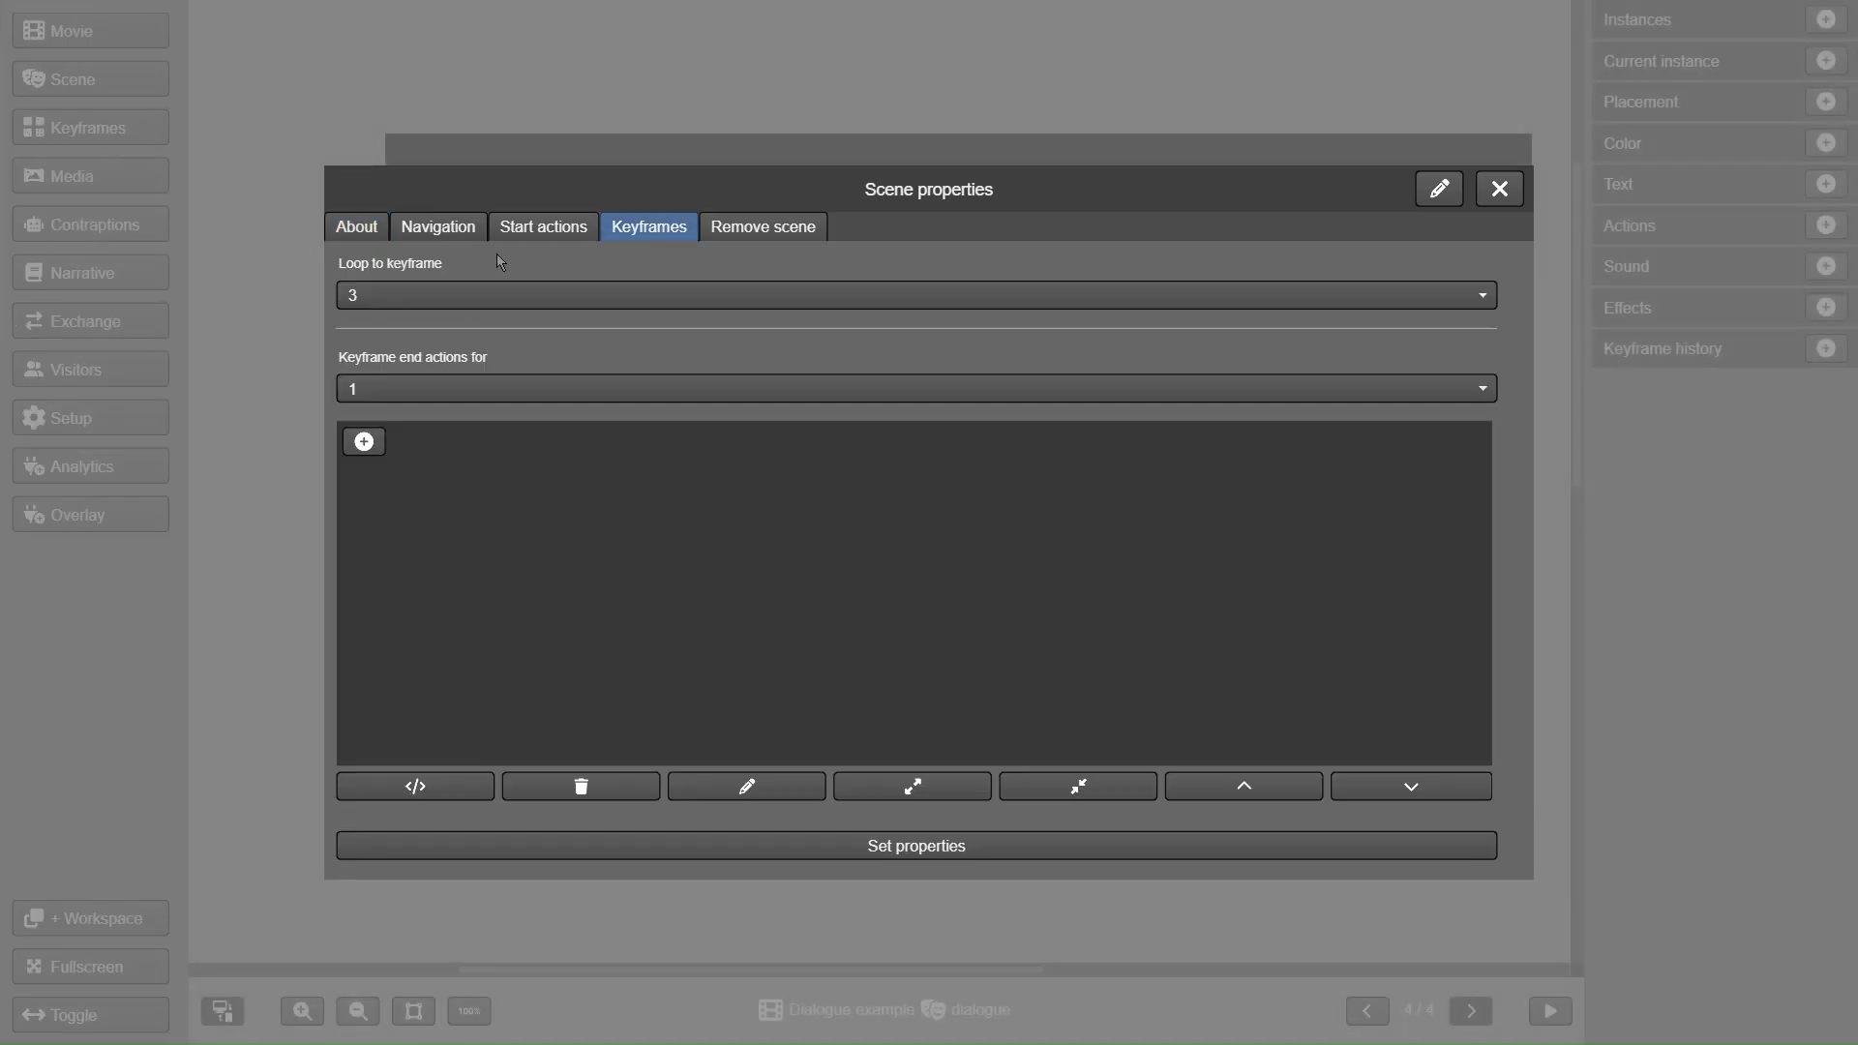
left_click(879, 848)
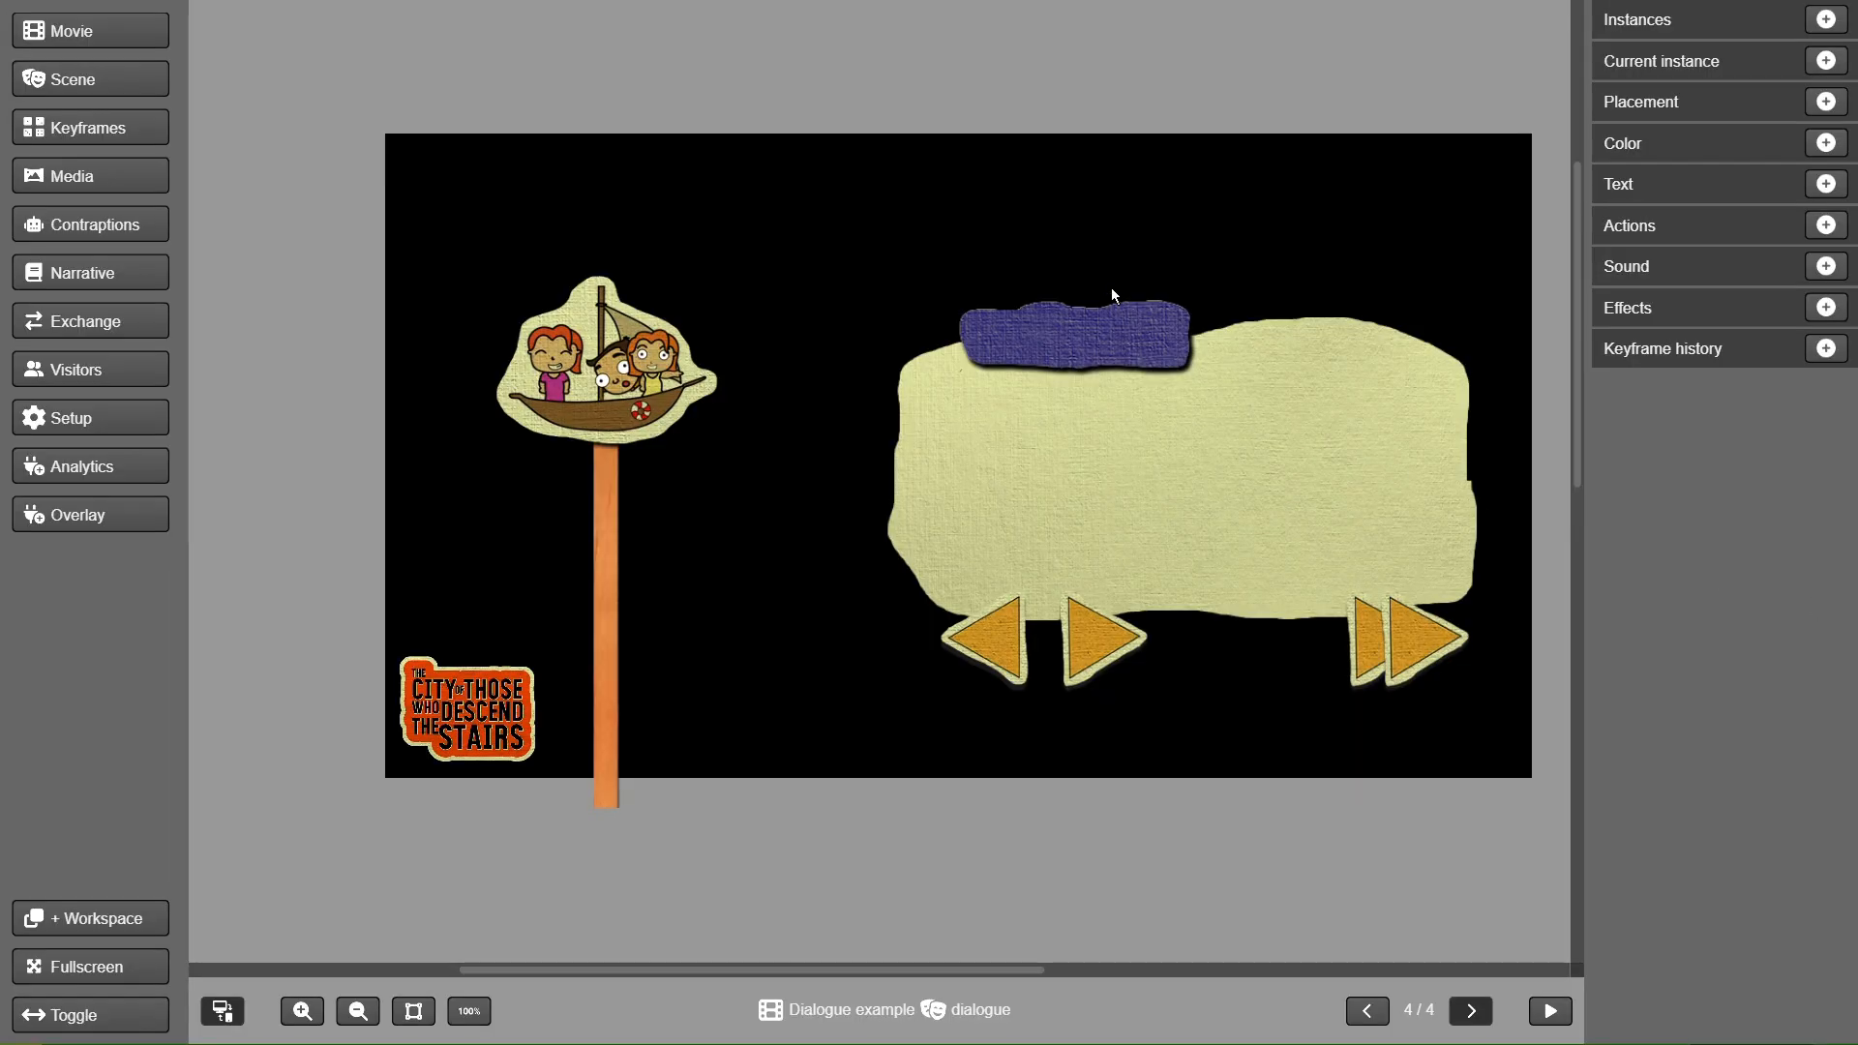
- Select the video bg background instance and play its video in the editor
left_click(998, 219)
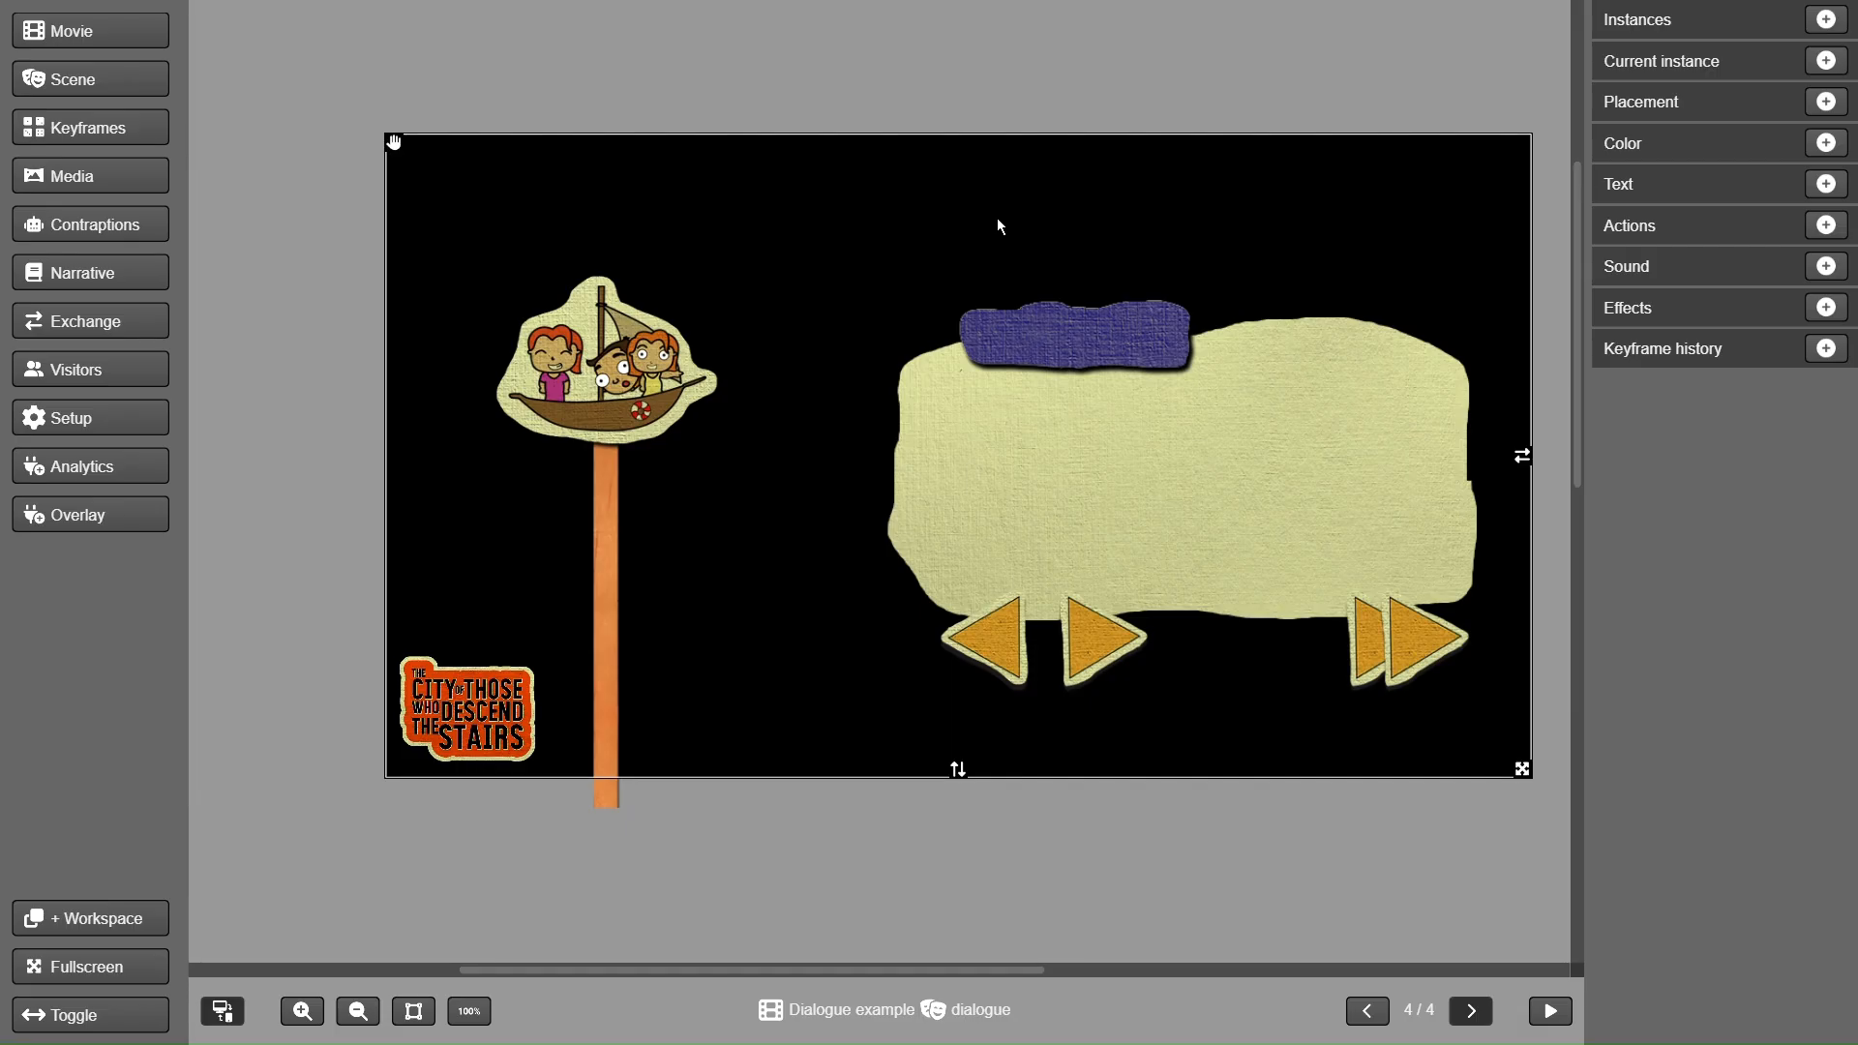
left_click(1826, 63)
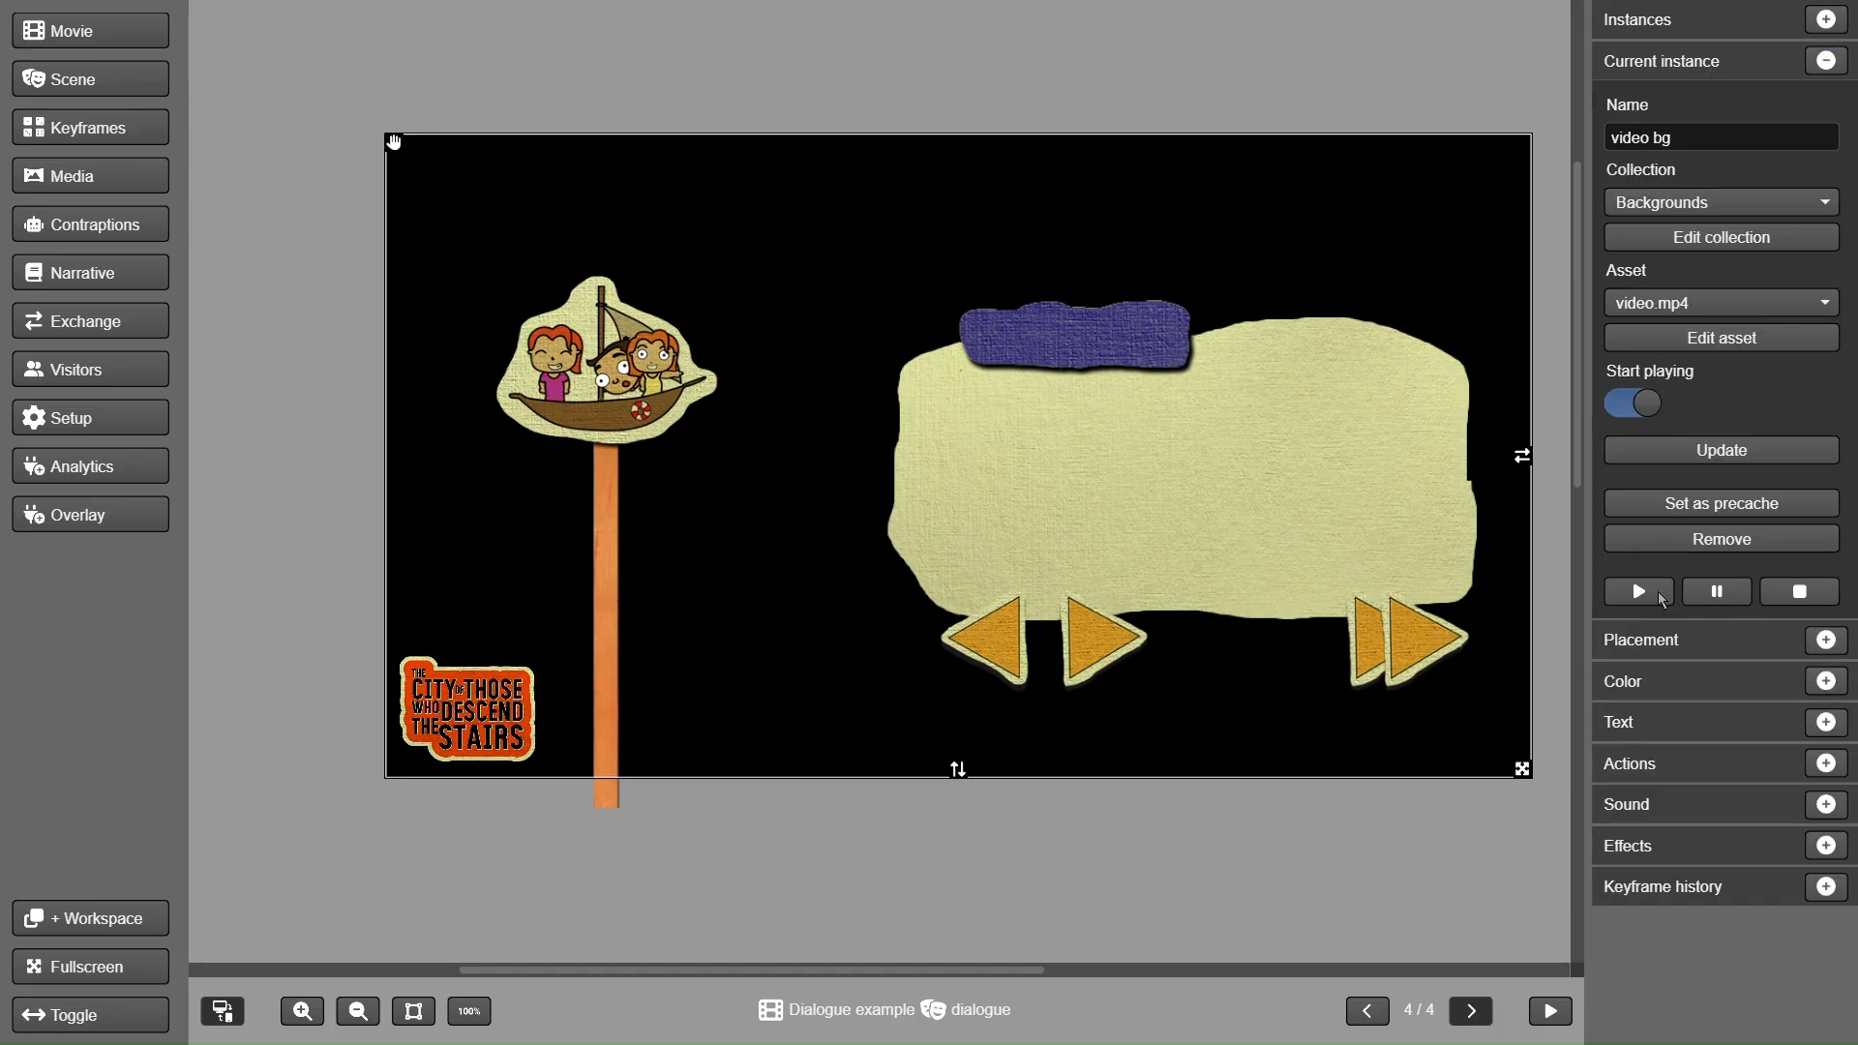
left_click(1659, 593)
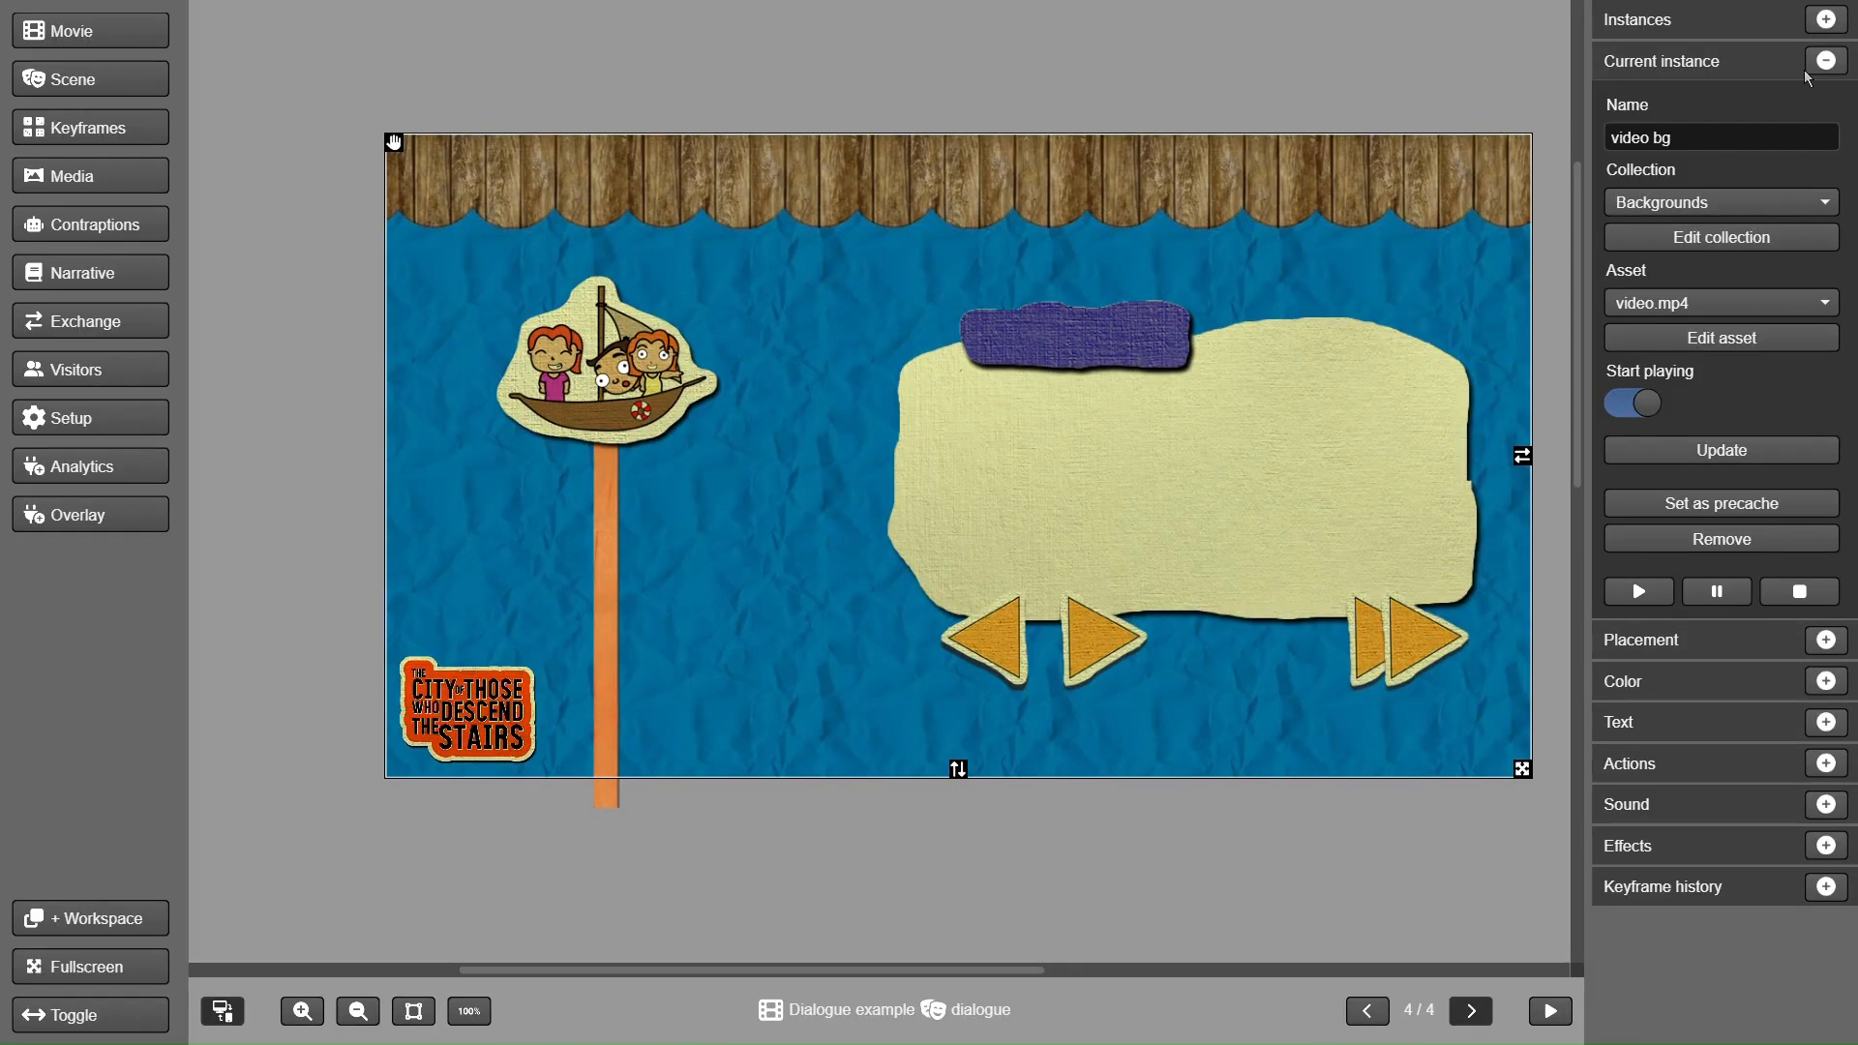
- Examine the character name, dialogue text, face area, arrow and end instances one by one against the instances list
left_click(1827, 62)
left_click(1826, 20)
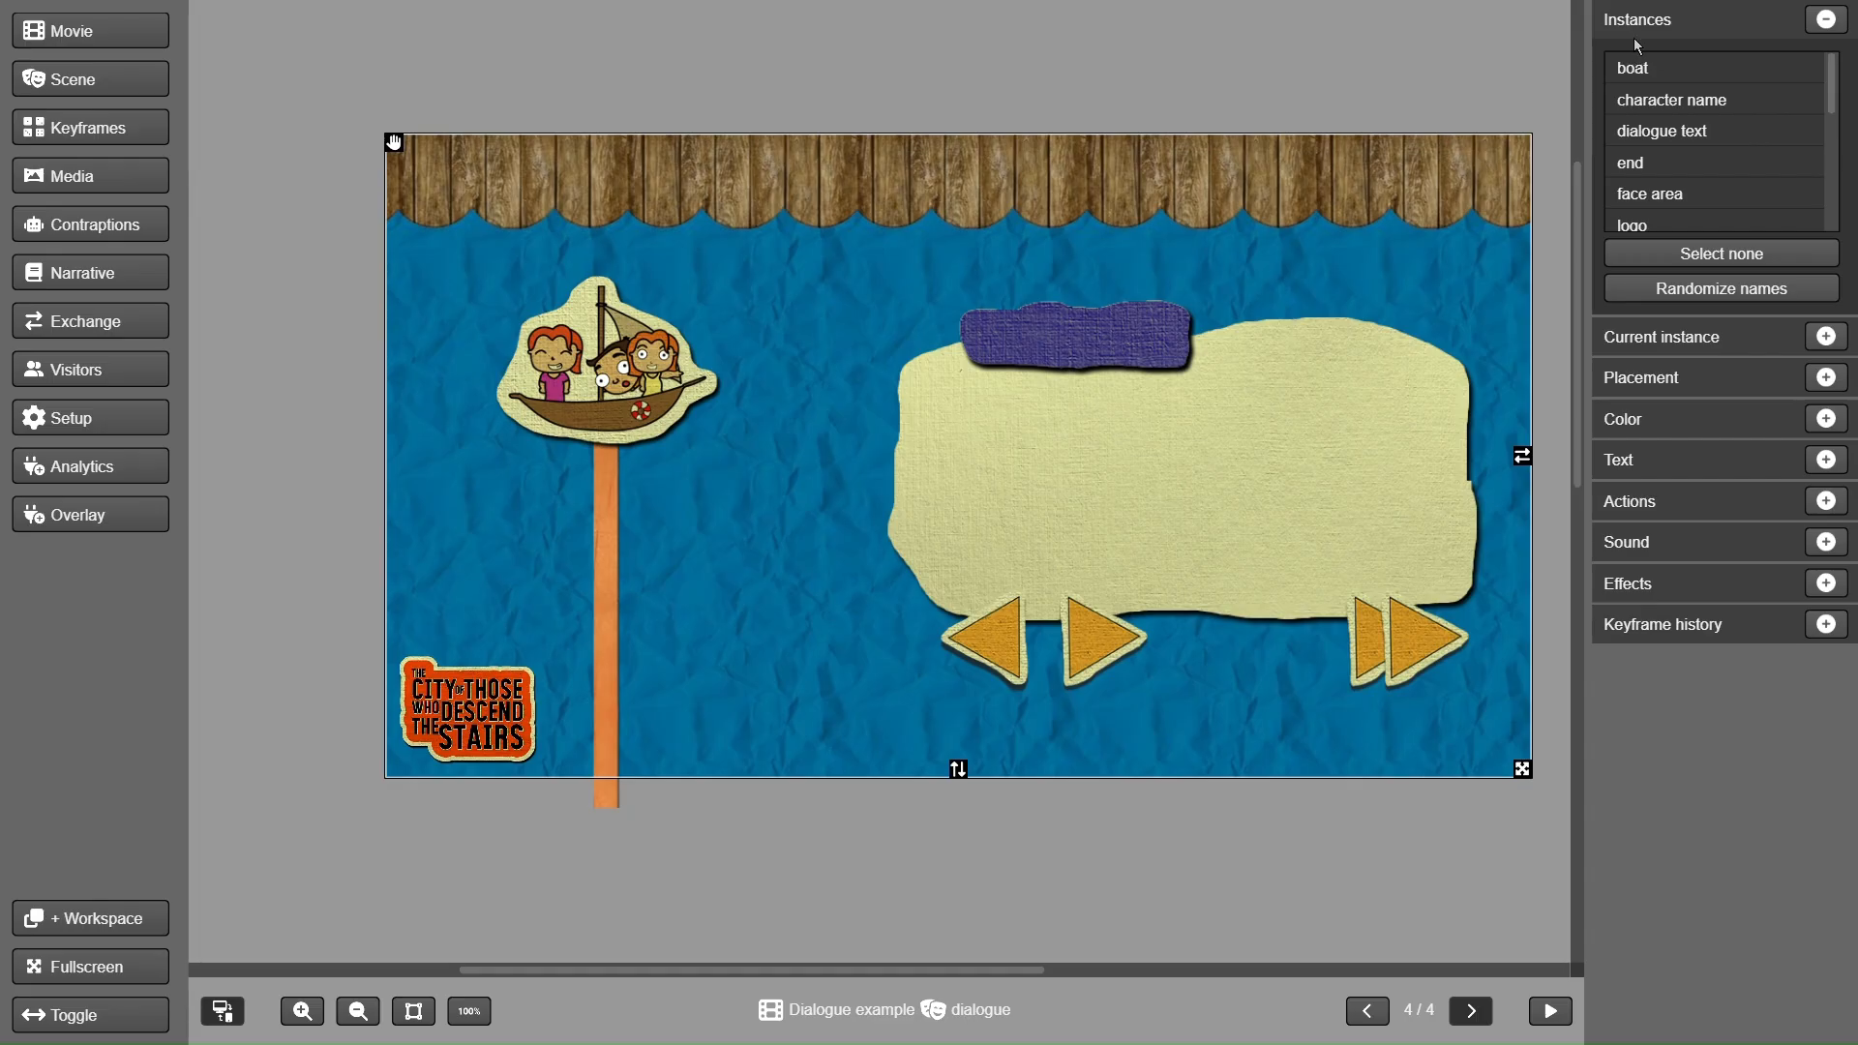
left_click(1109, 342)
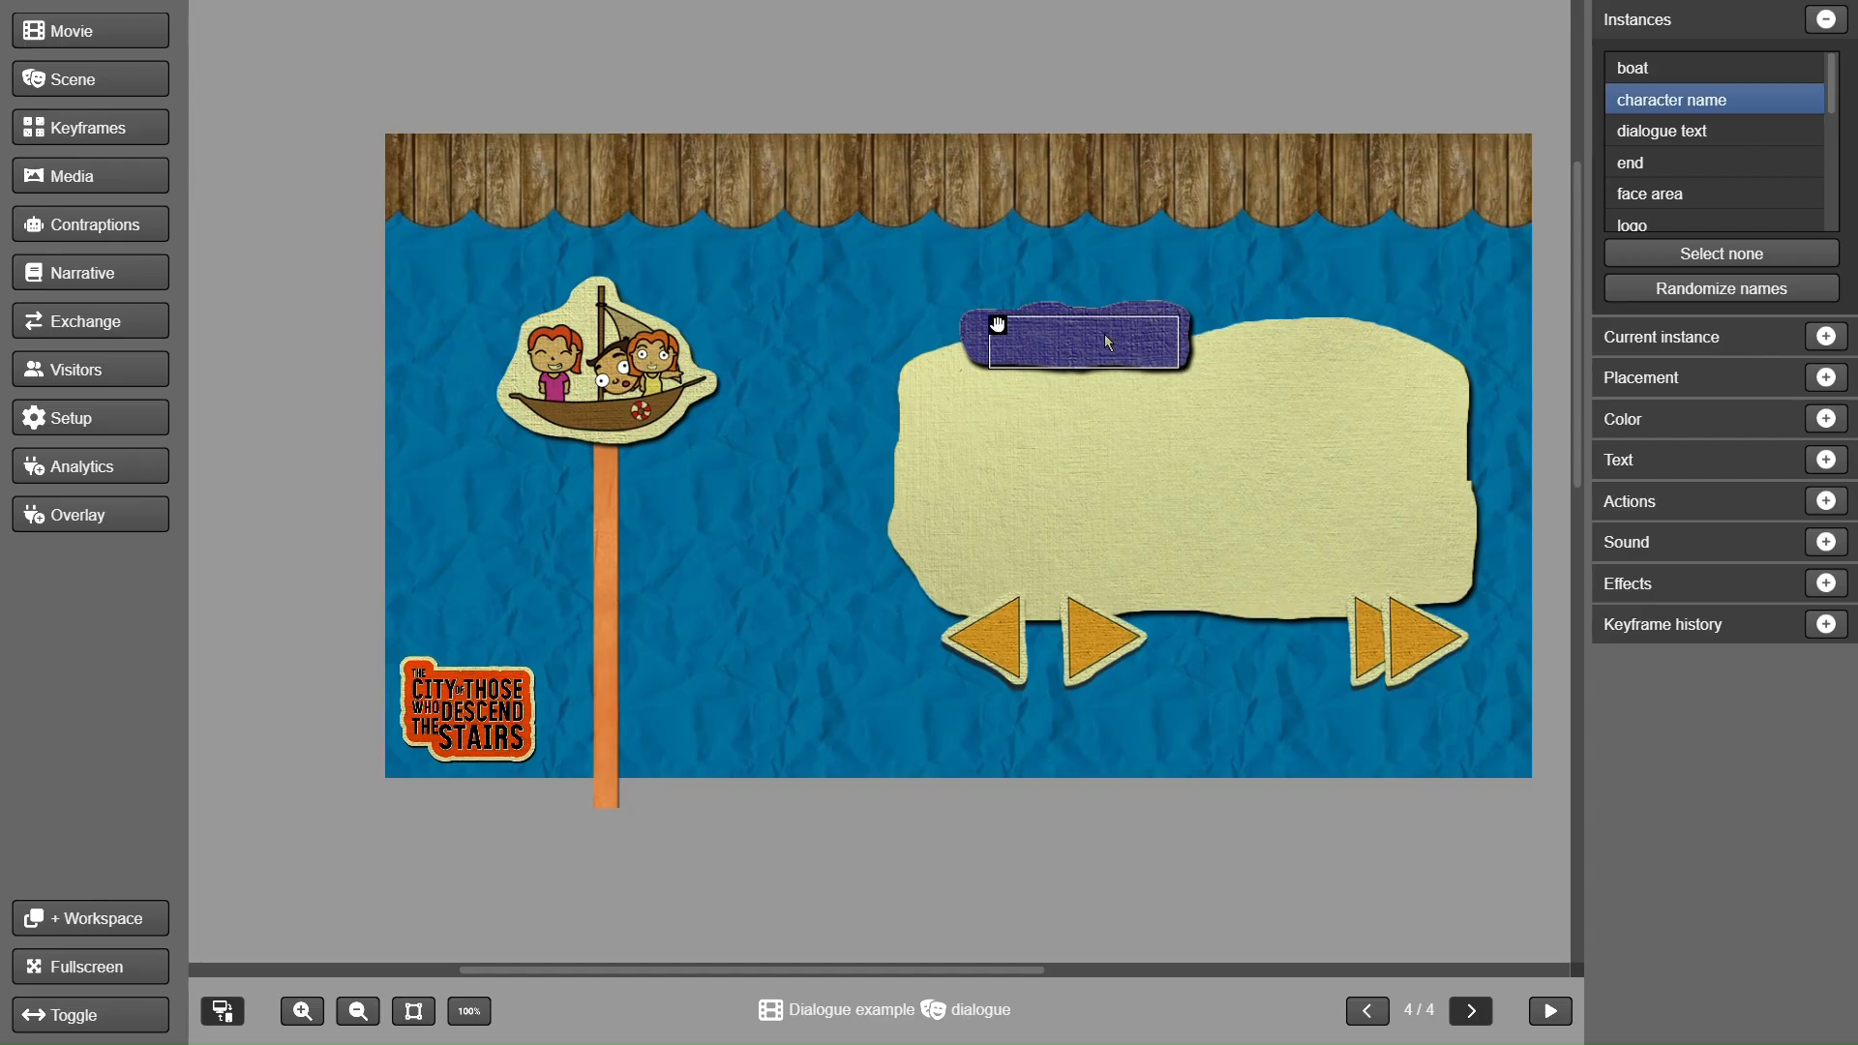
left_click(1149, 487)
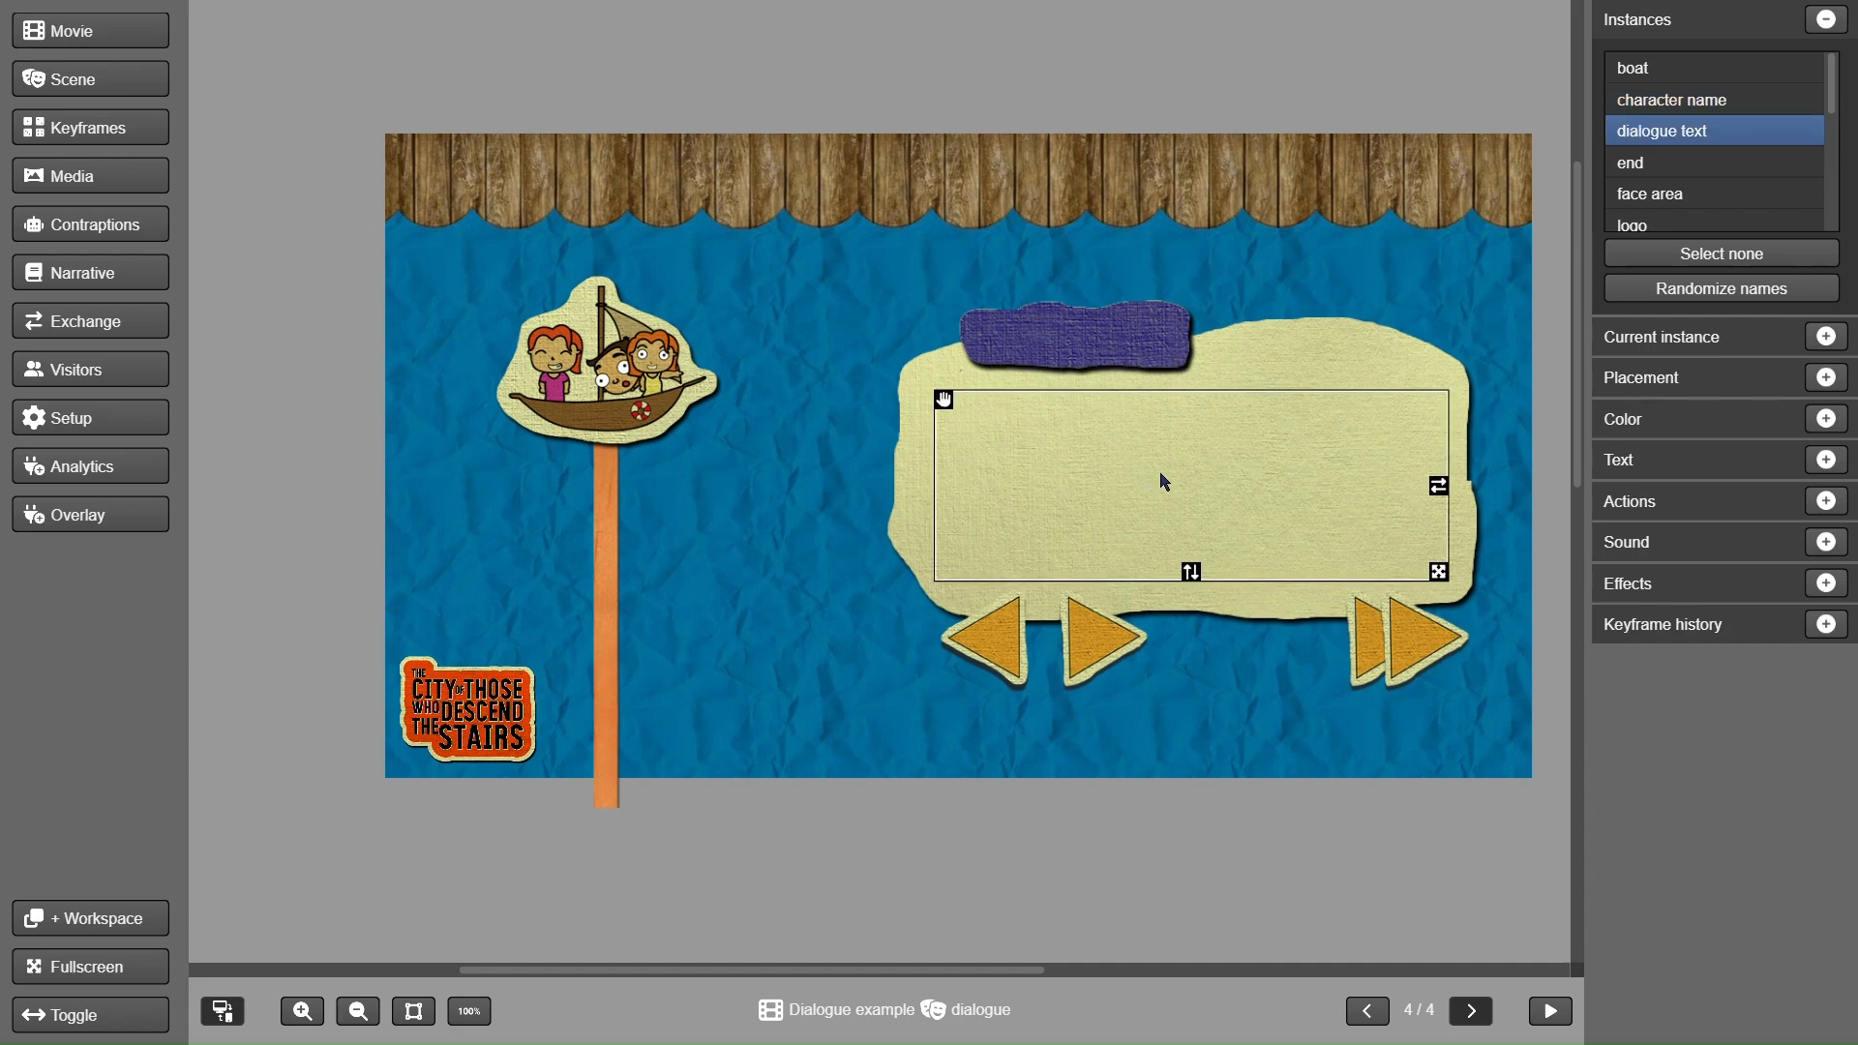
left_click(1403, 326)
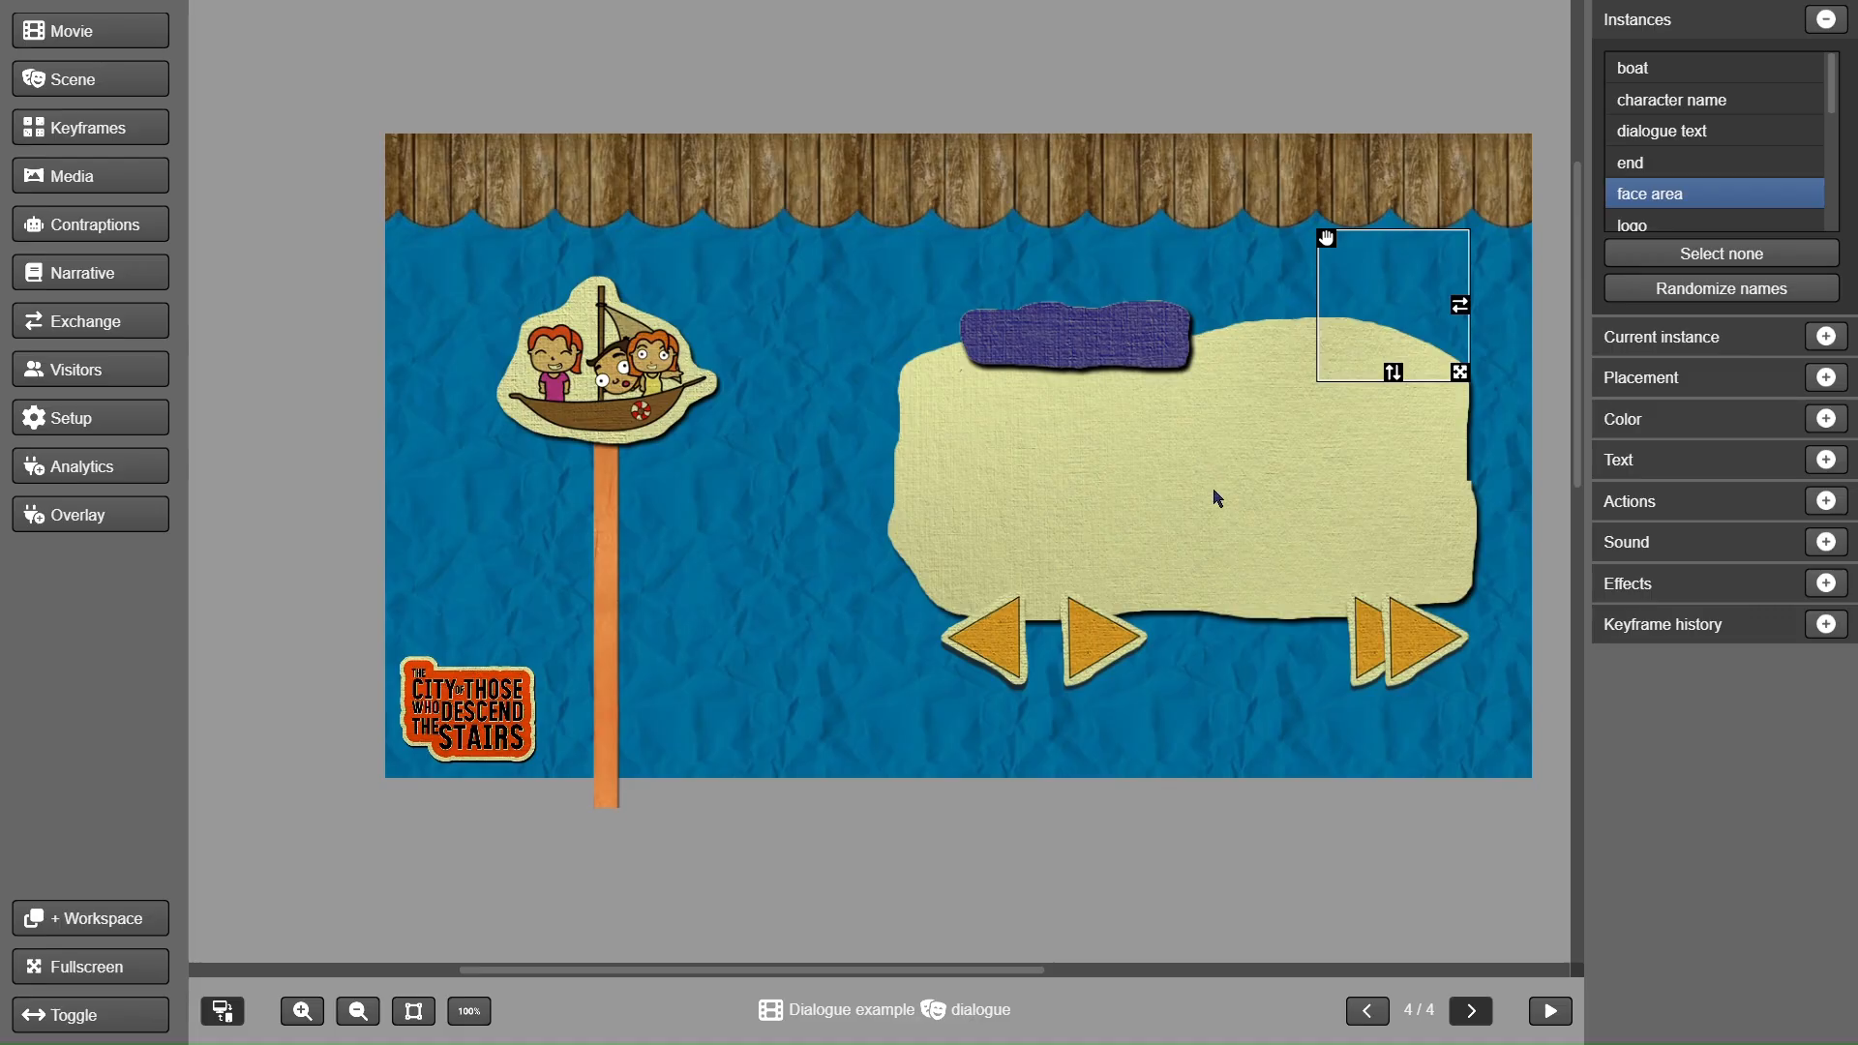
left_click(1001, 643)
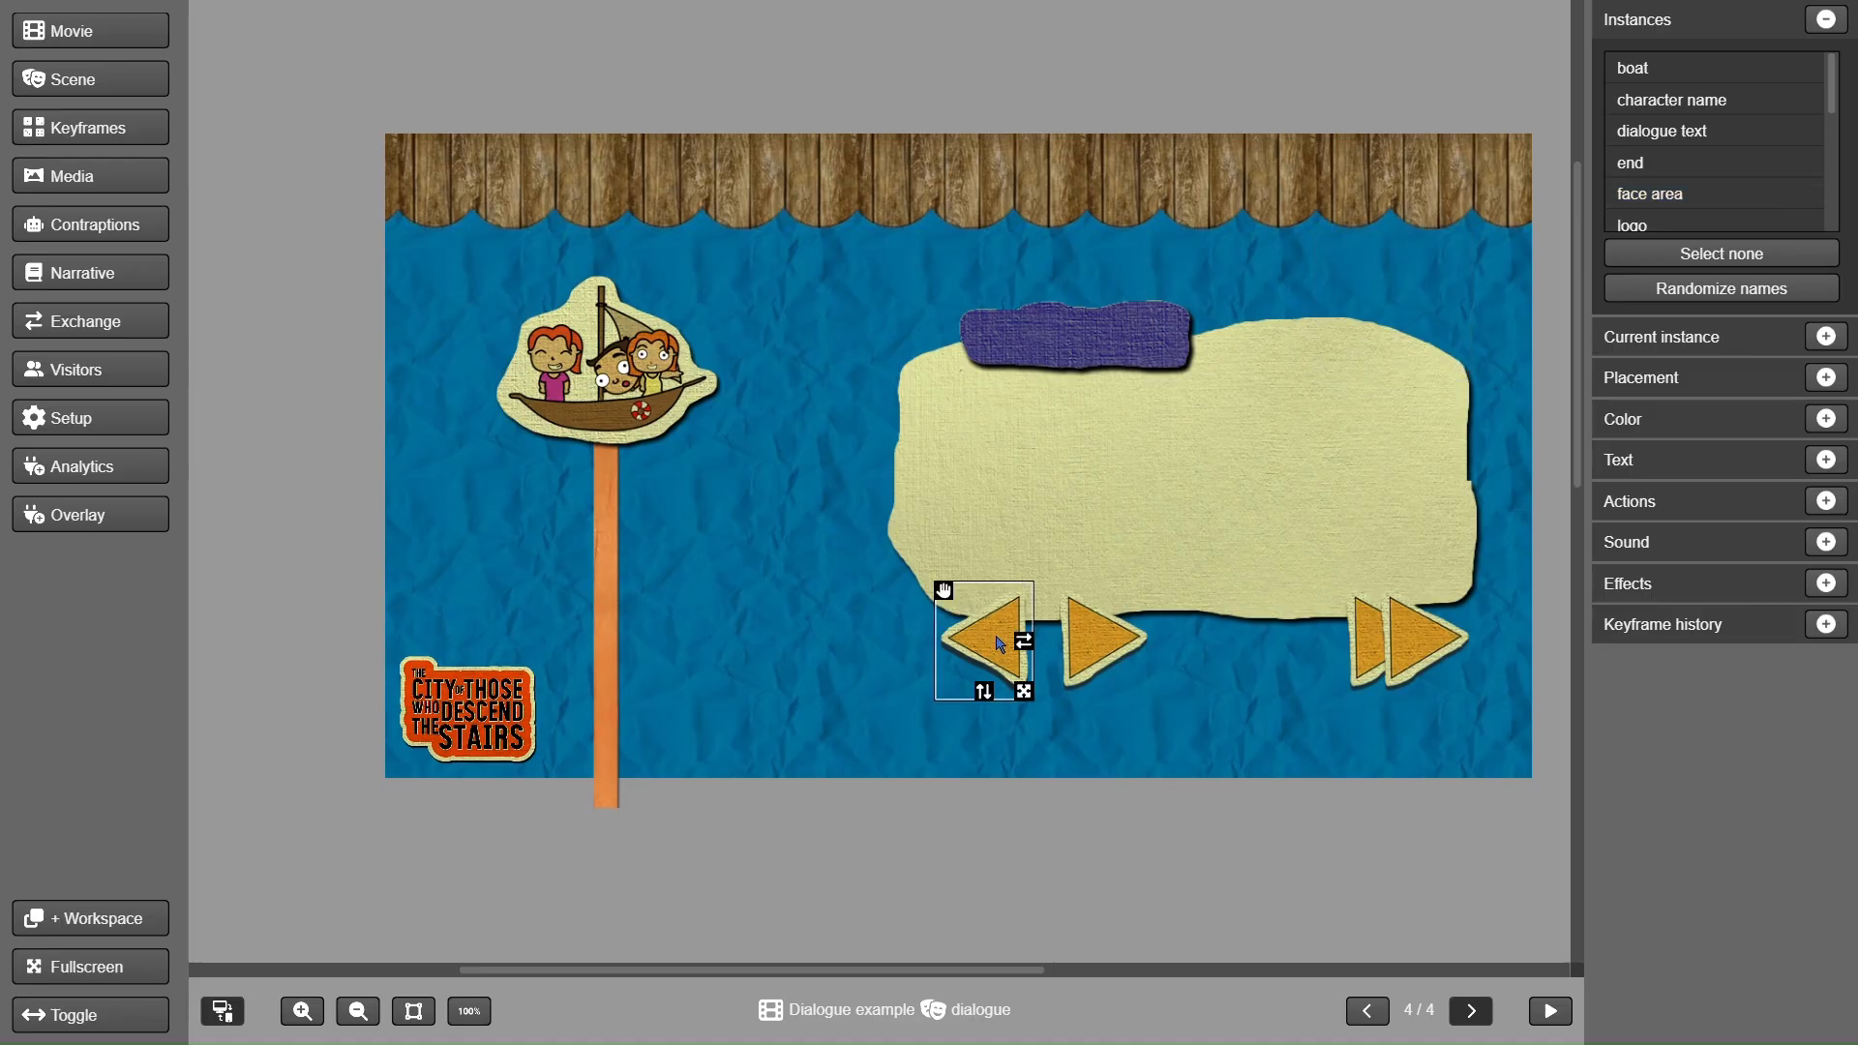
left_click(1103, 654)
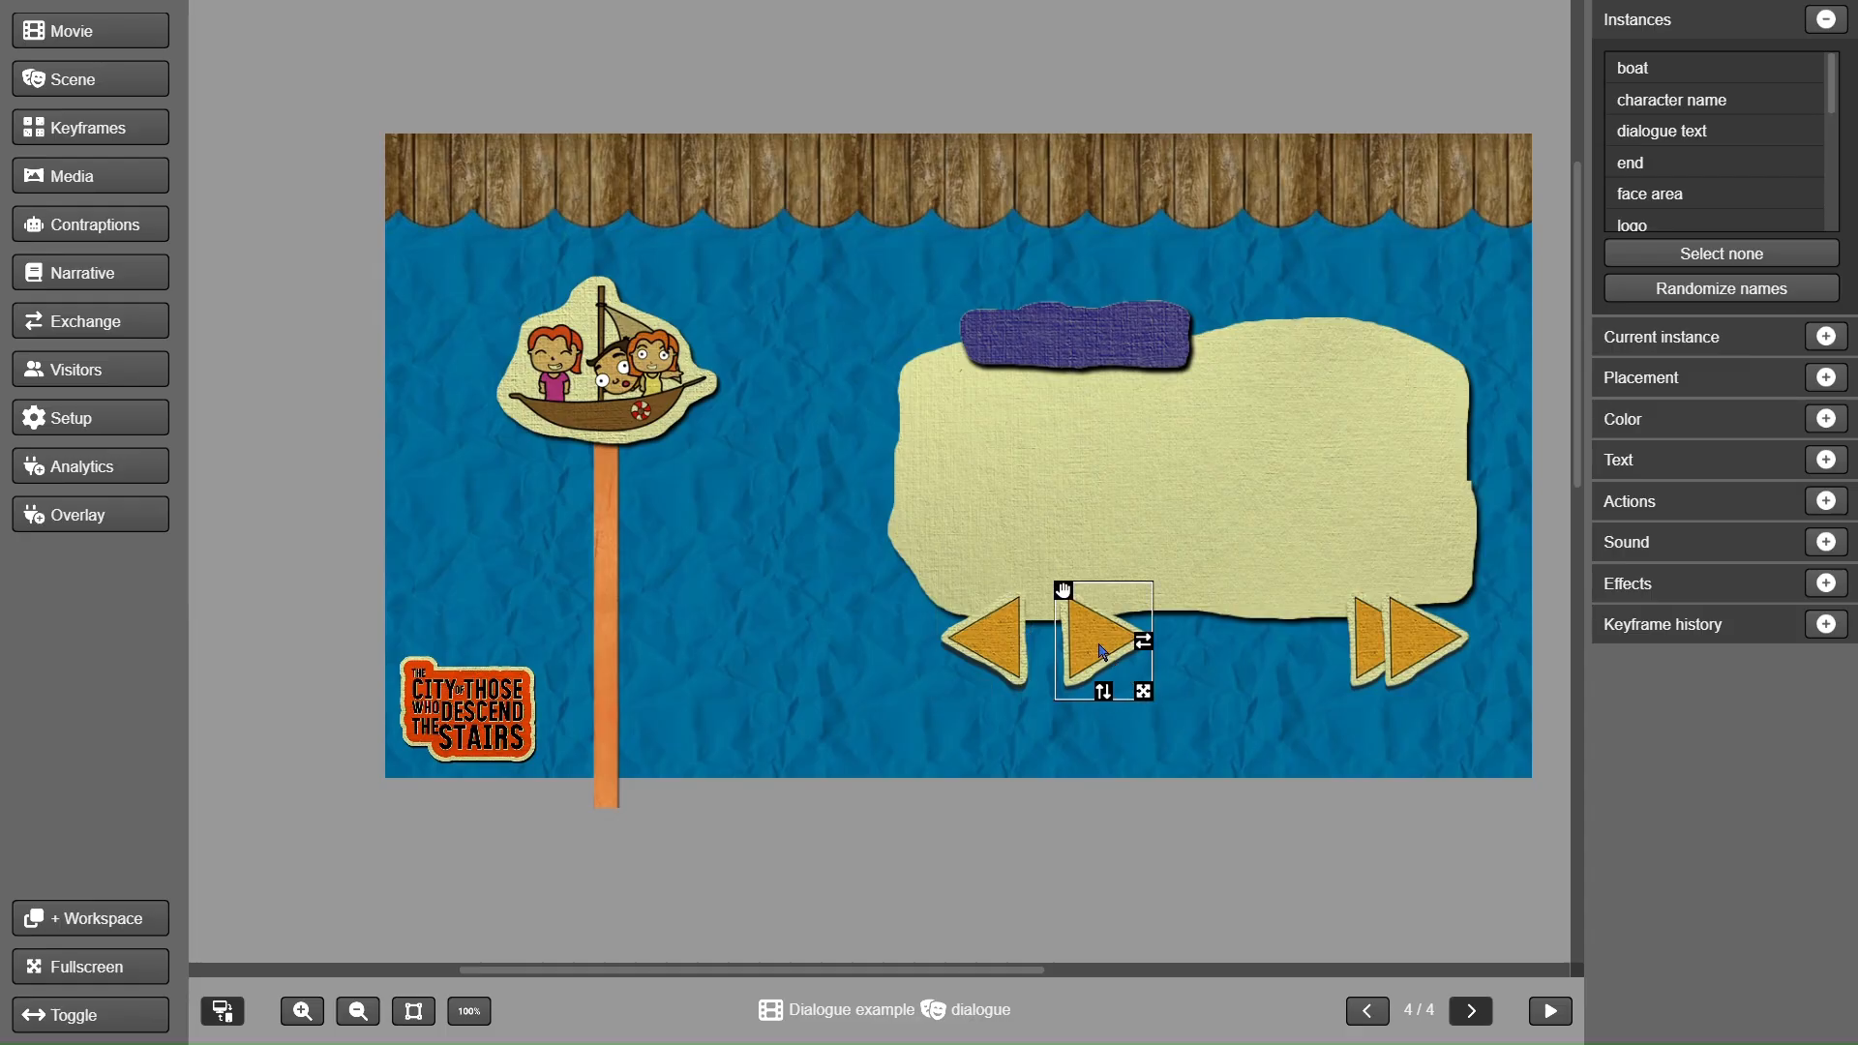
left_click(1398, 661)
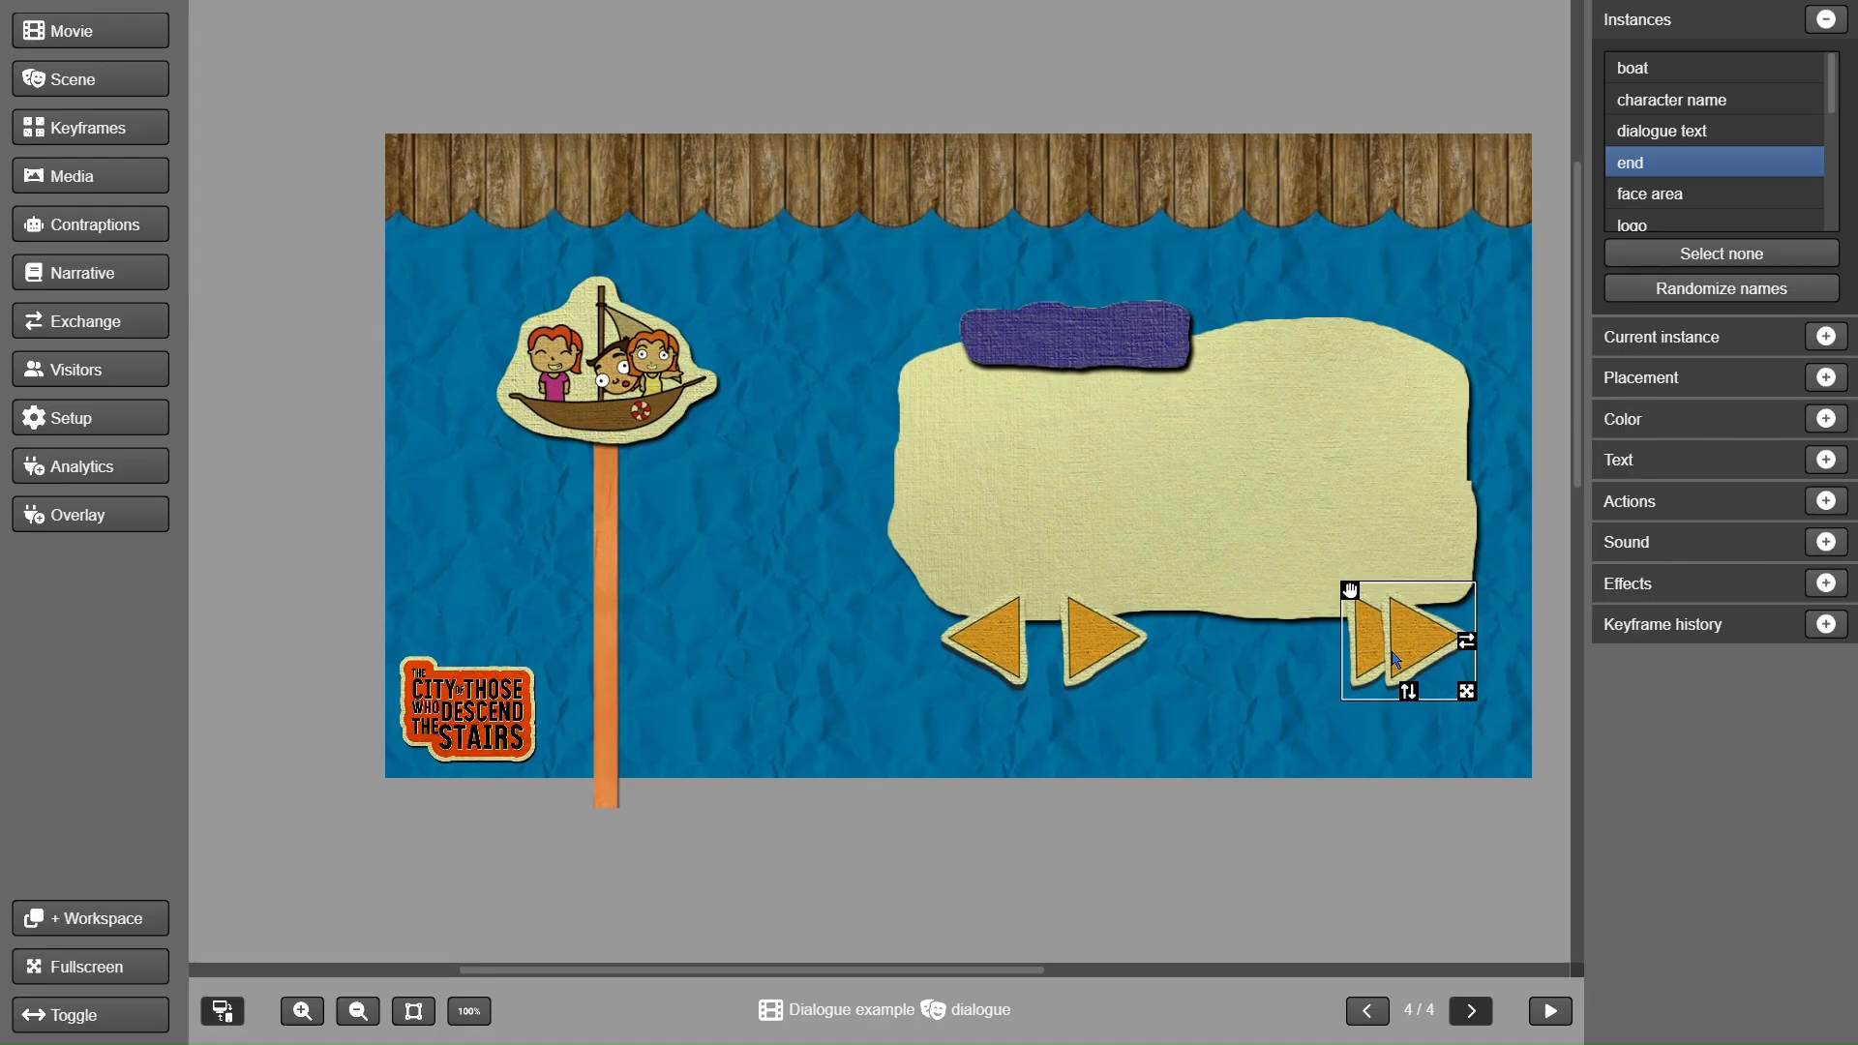
- Open the splash scene
left_click(60, 87)
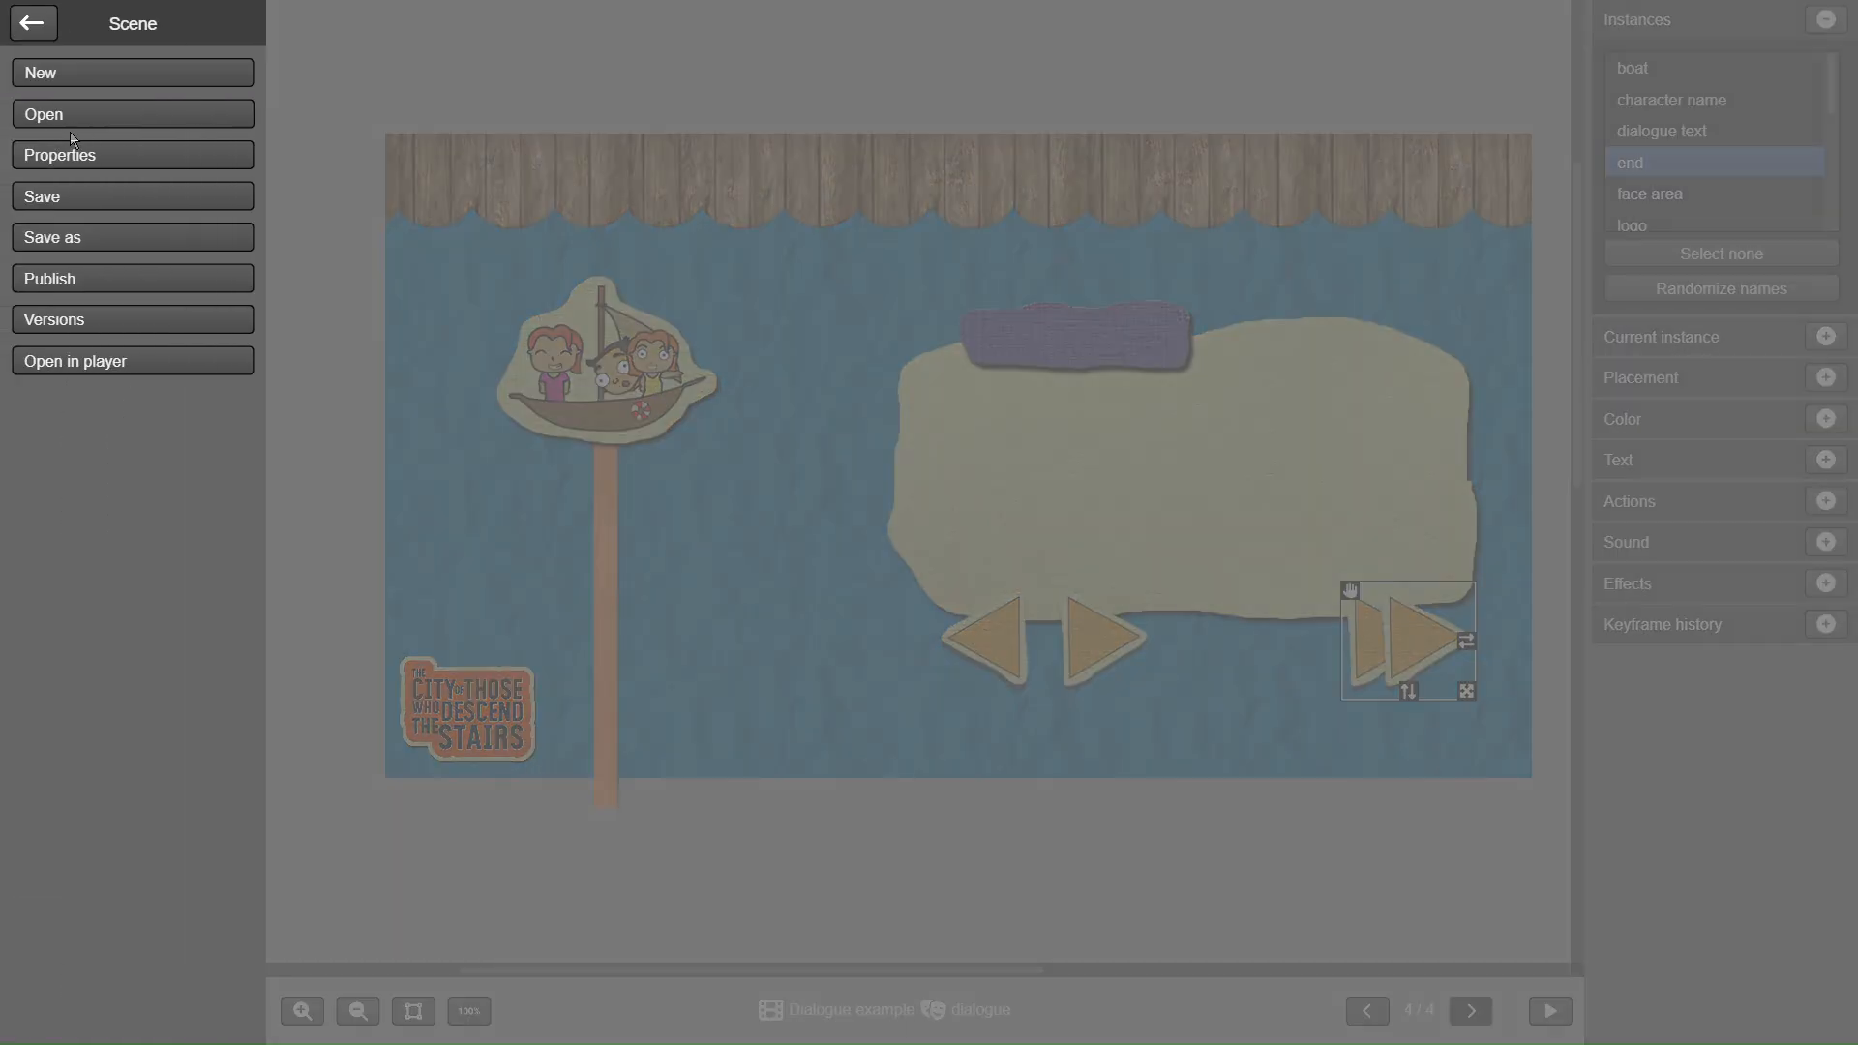
left_click(83, 118)
double_click(507, 410)
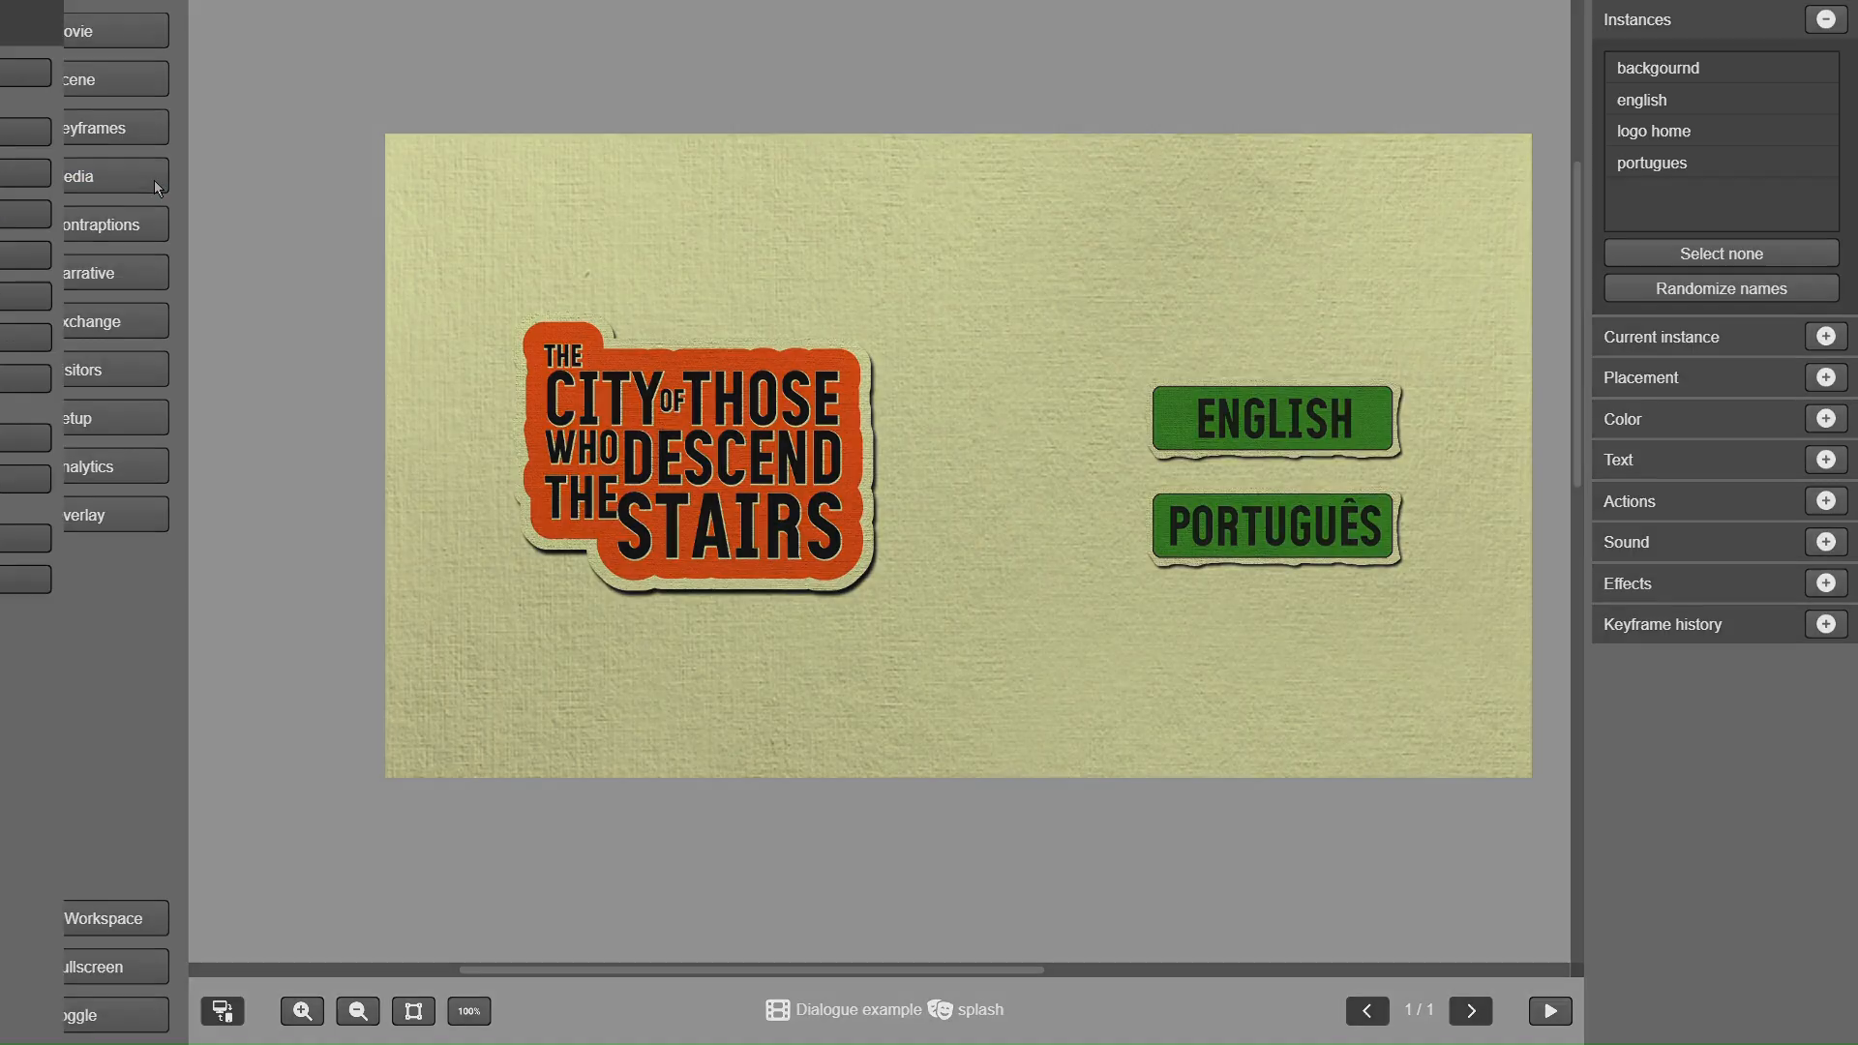
- Examine the string files english.json and portugues.json, including the line1 entry's key and text in the English strings
left_click(153, 180)
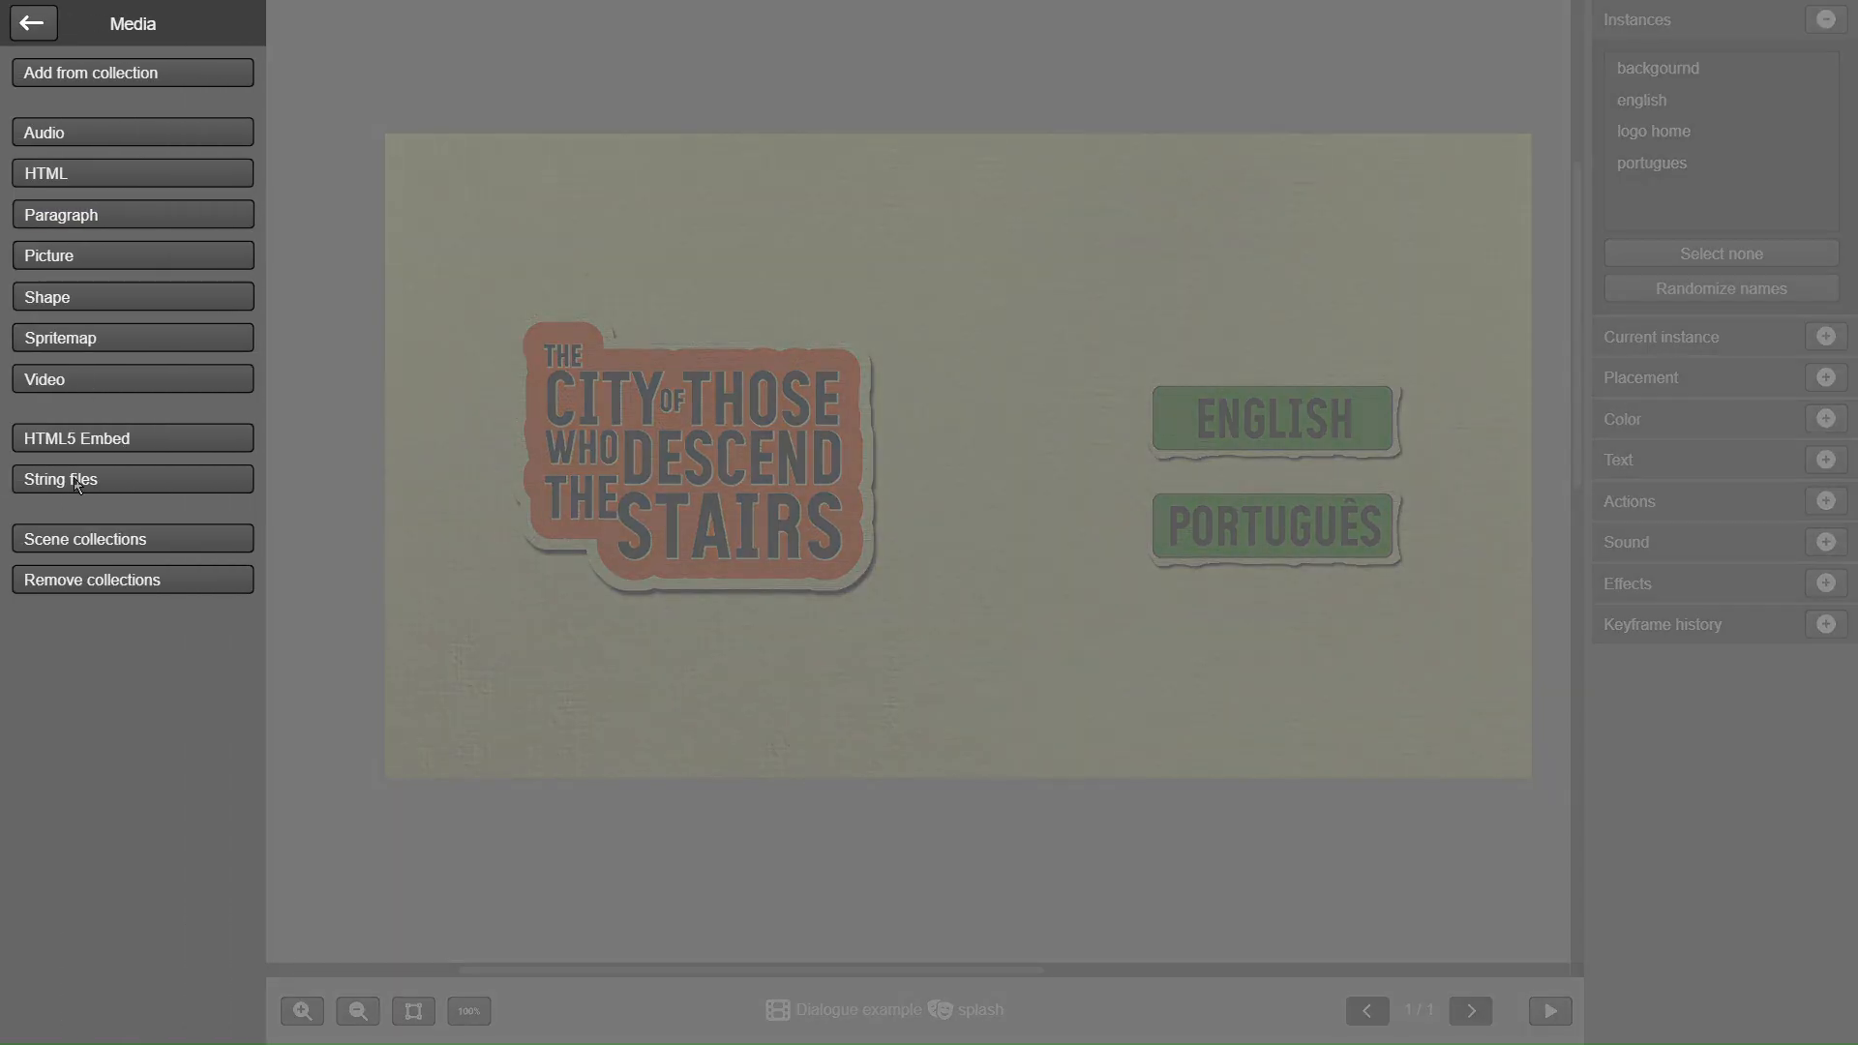
left_click(78, 481)
left_click(478, 276)
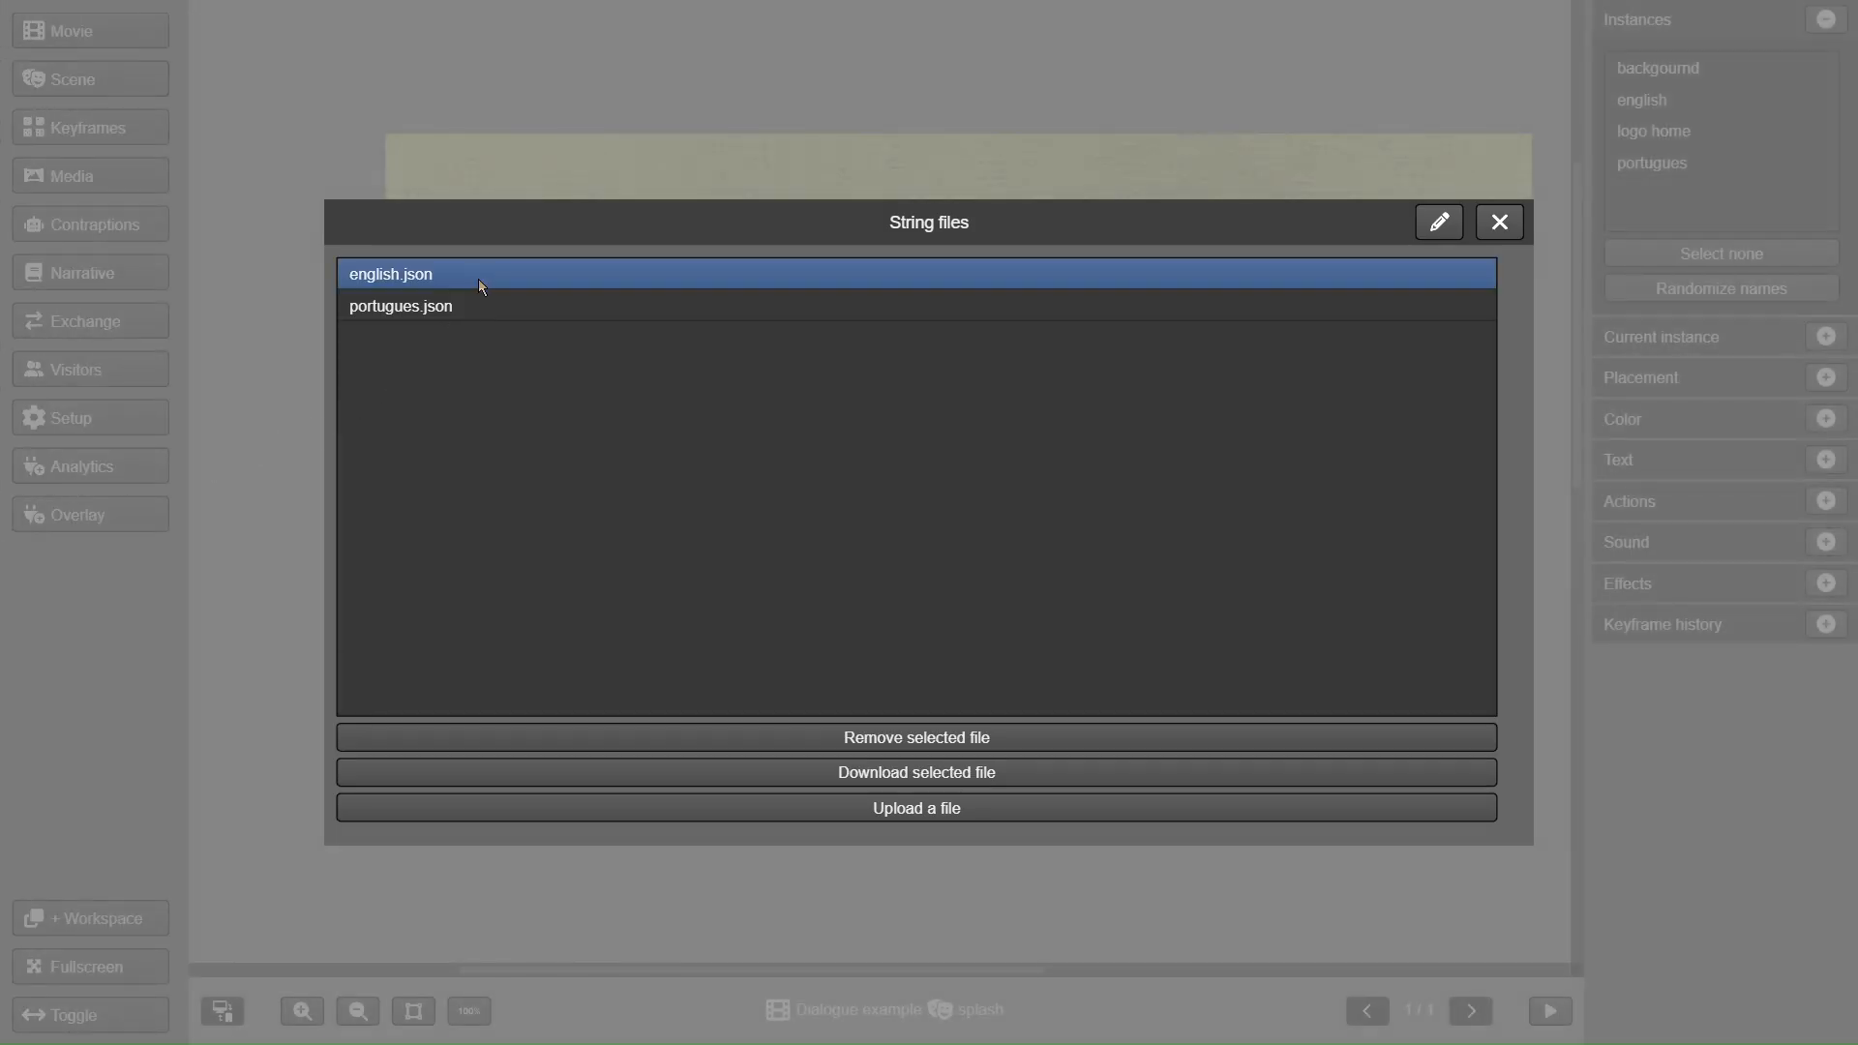
left_click(478, 305)
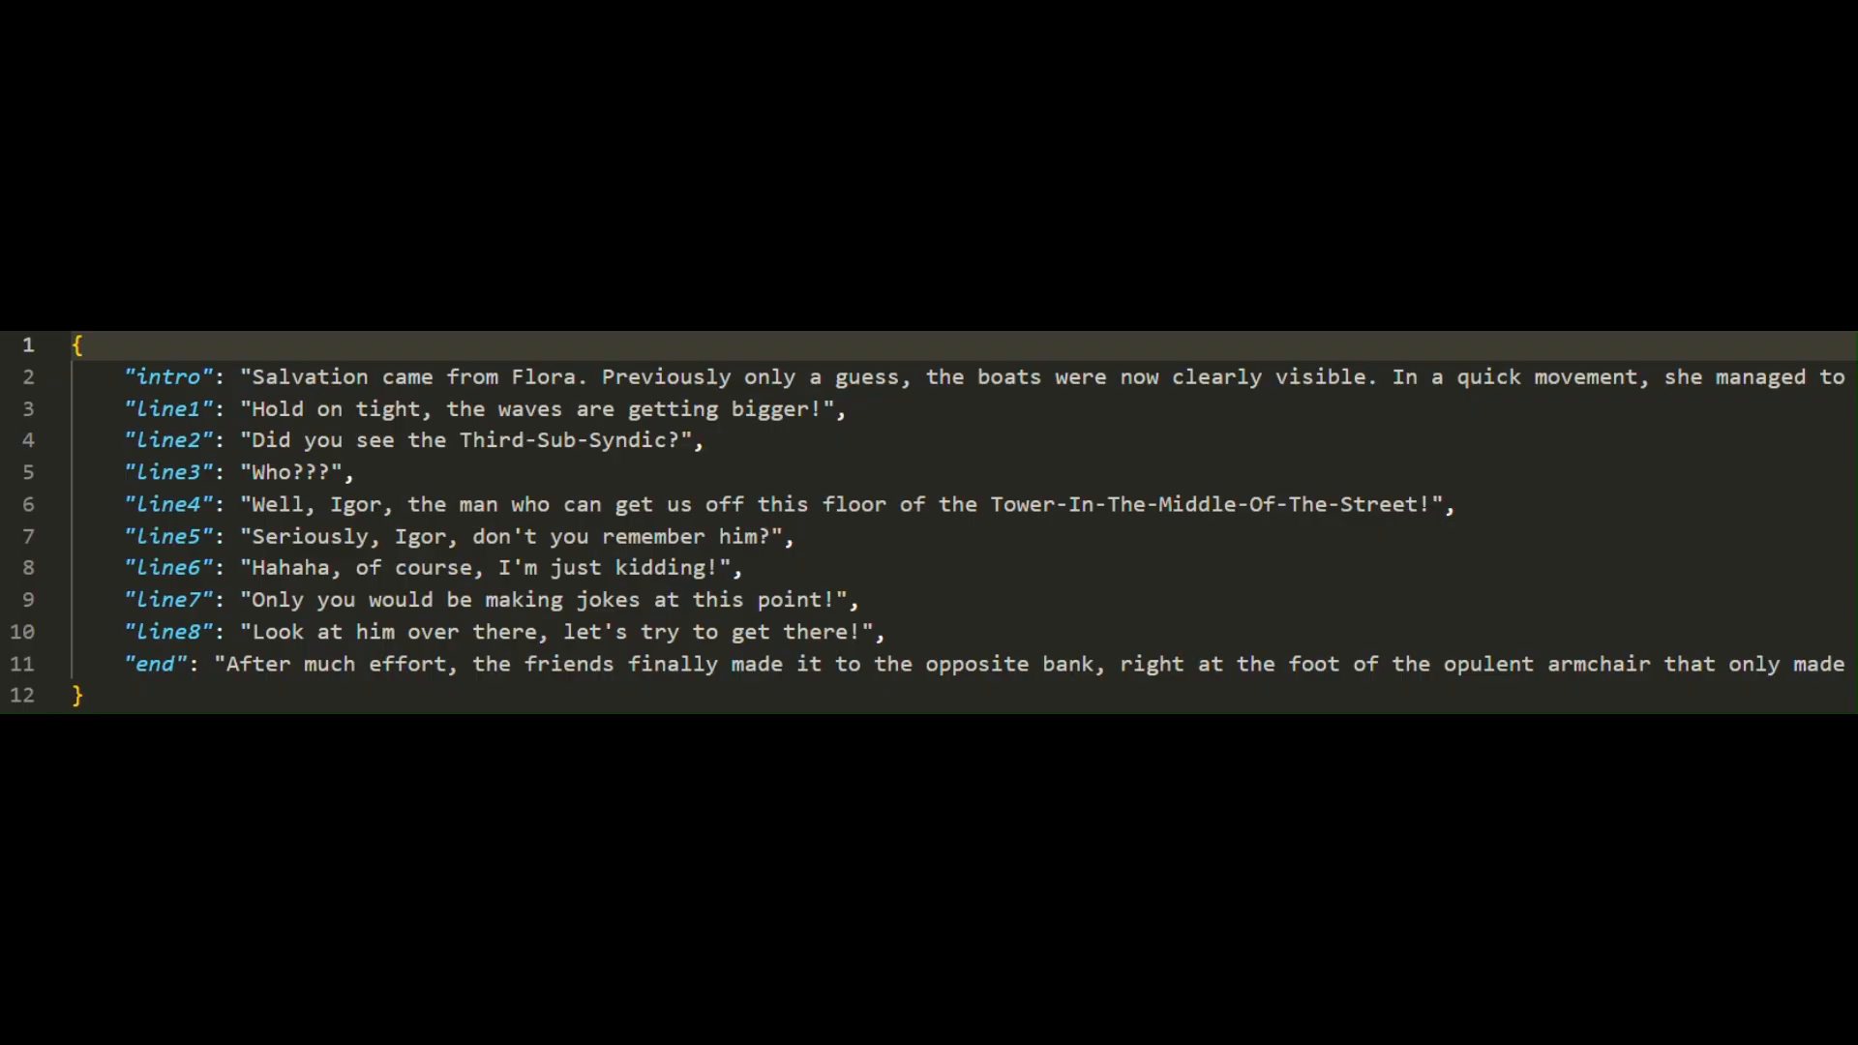
left_click(165, 408)
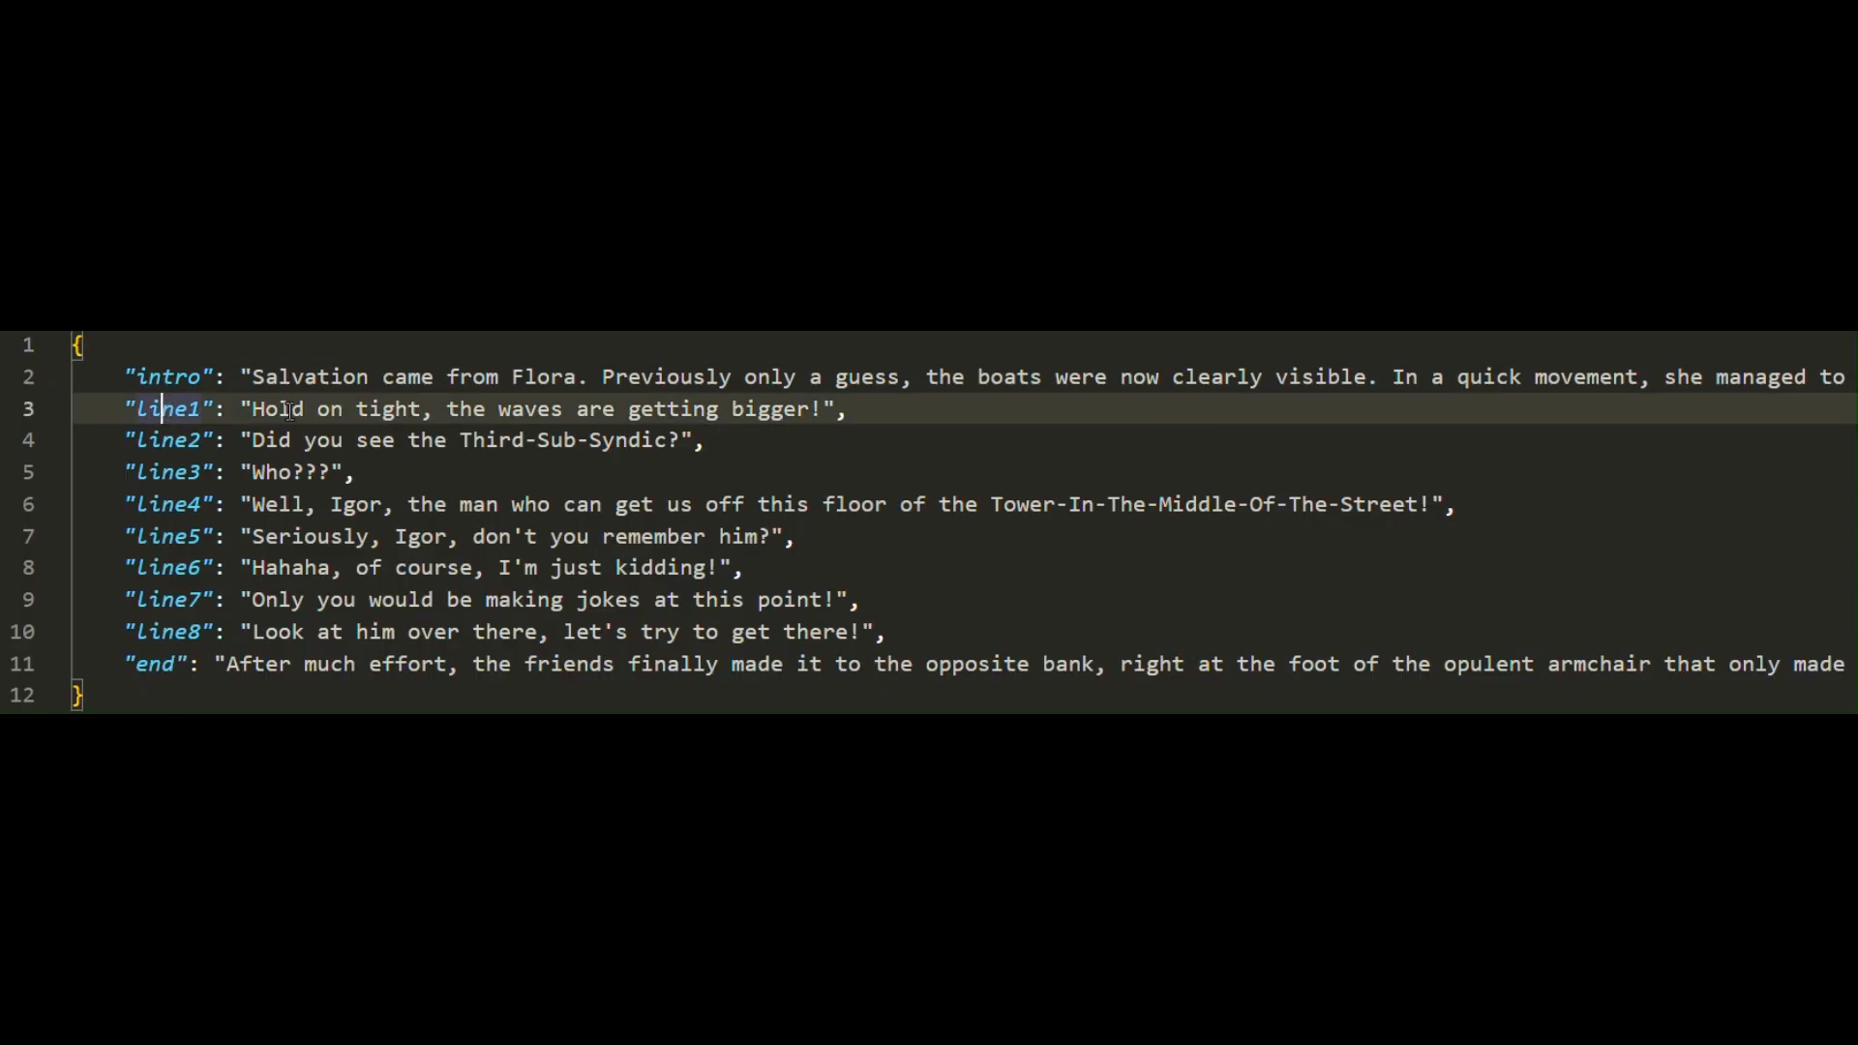
left_click(289, 411)
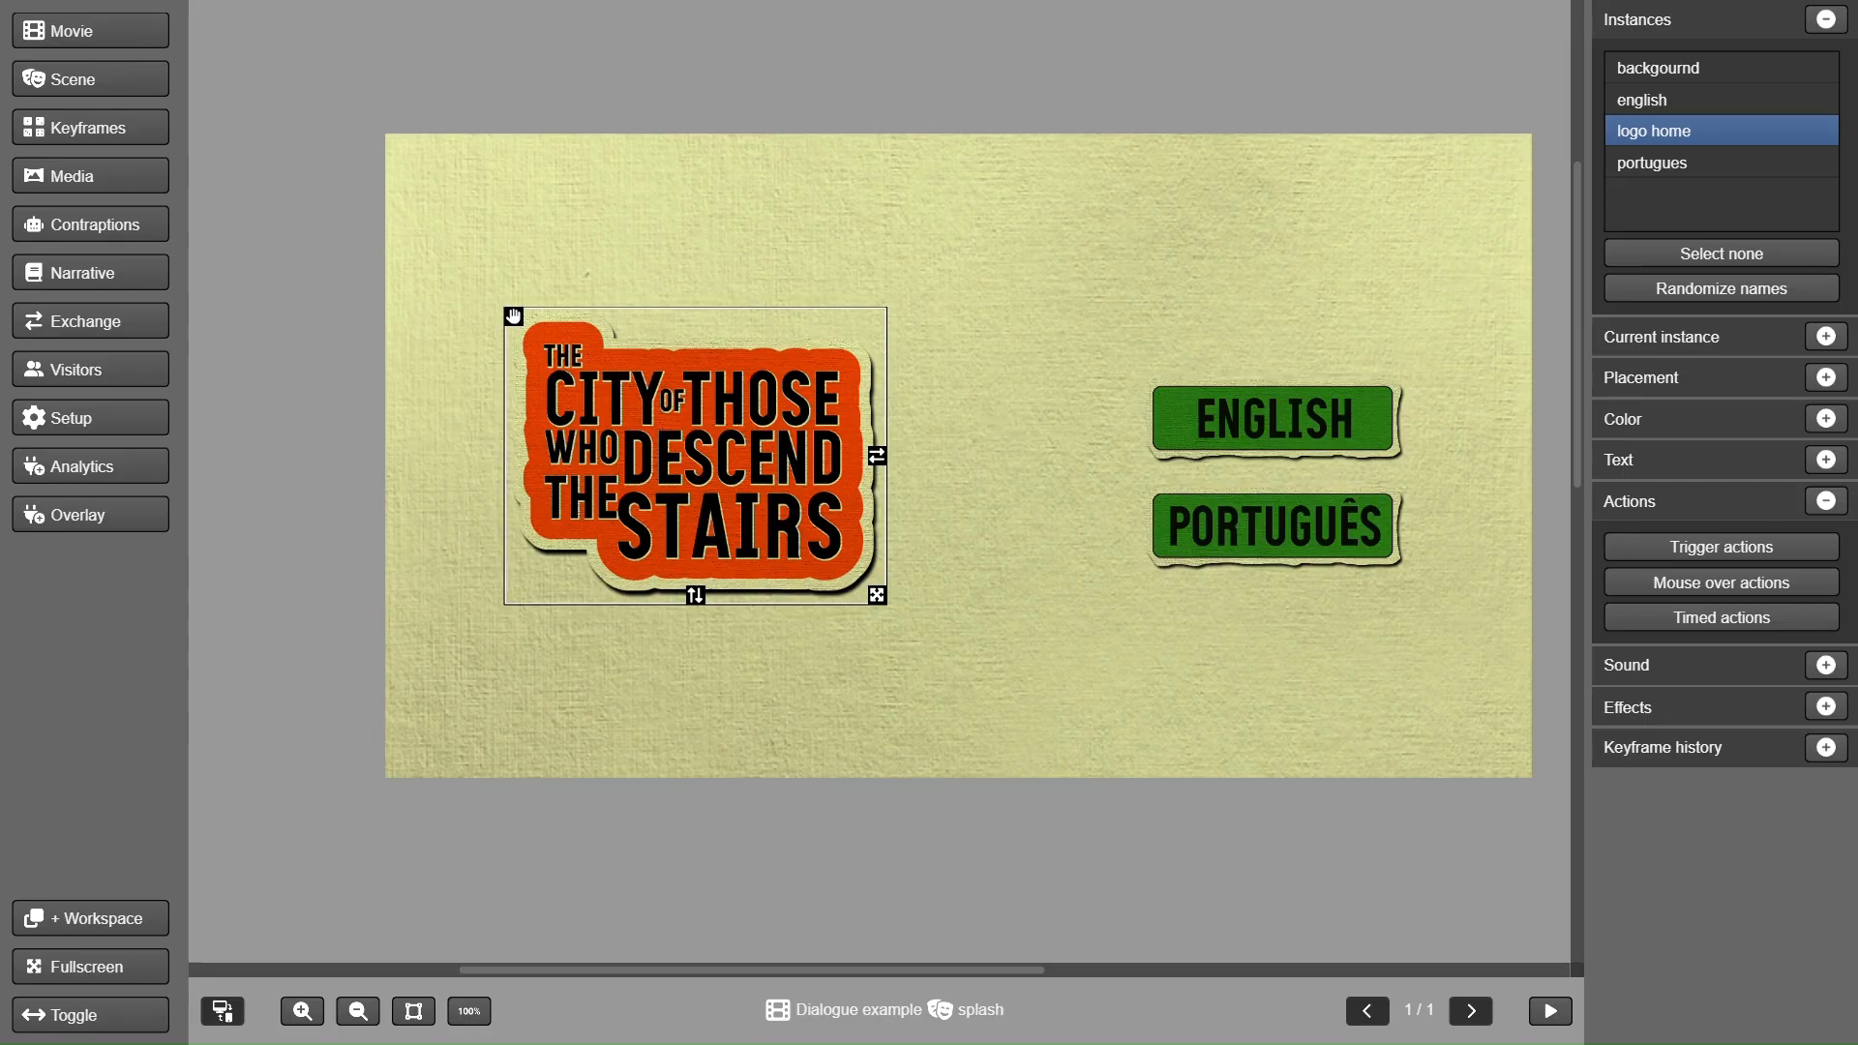
- Add a "load a string file" action with the file name english to the logo home instance's trigger actions
left_click(1660, 550)
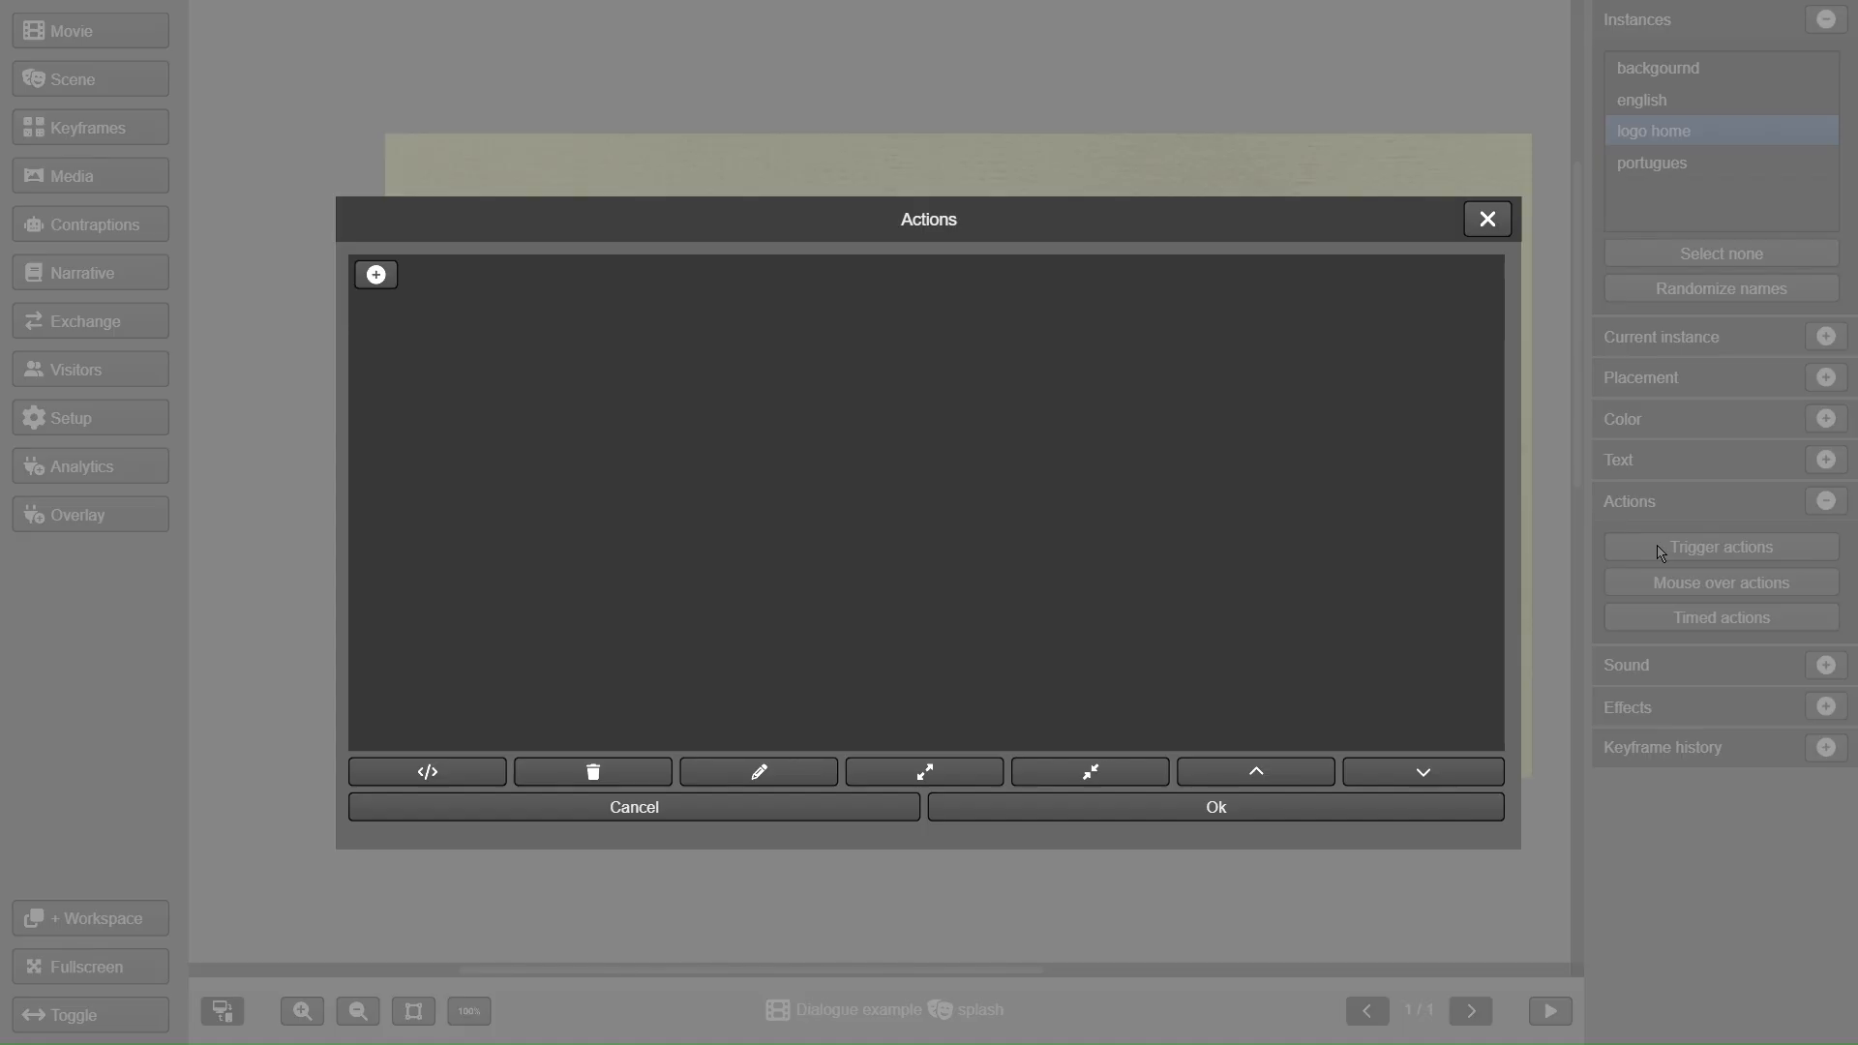
left_click(390, 279)
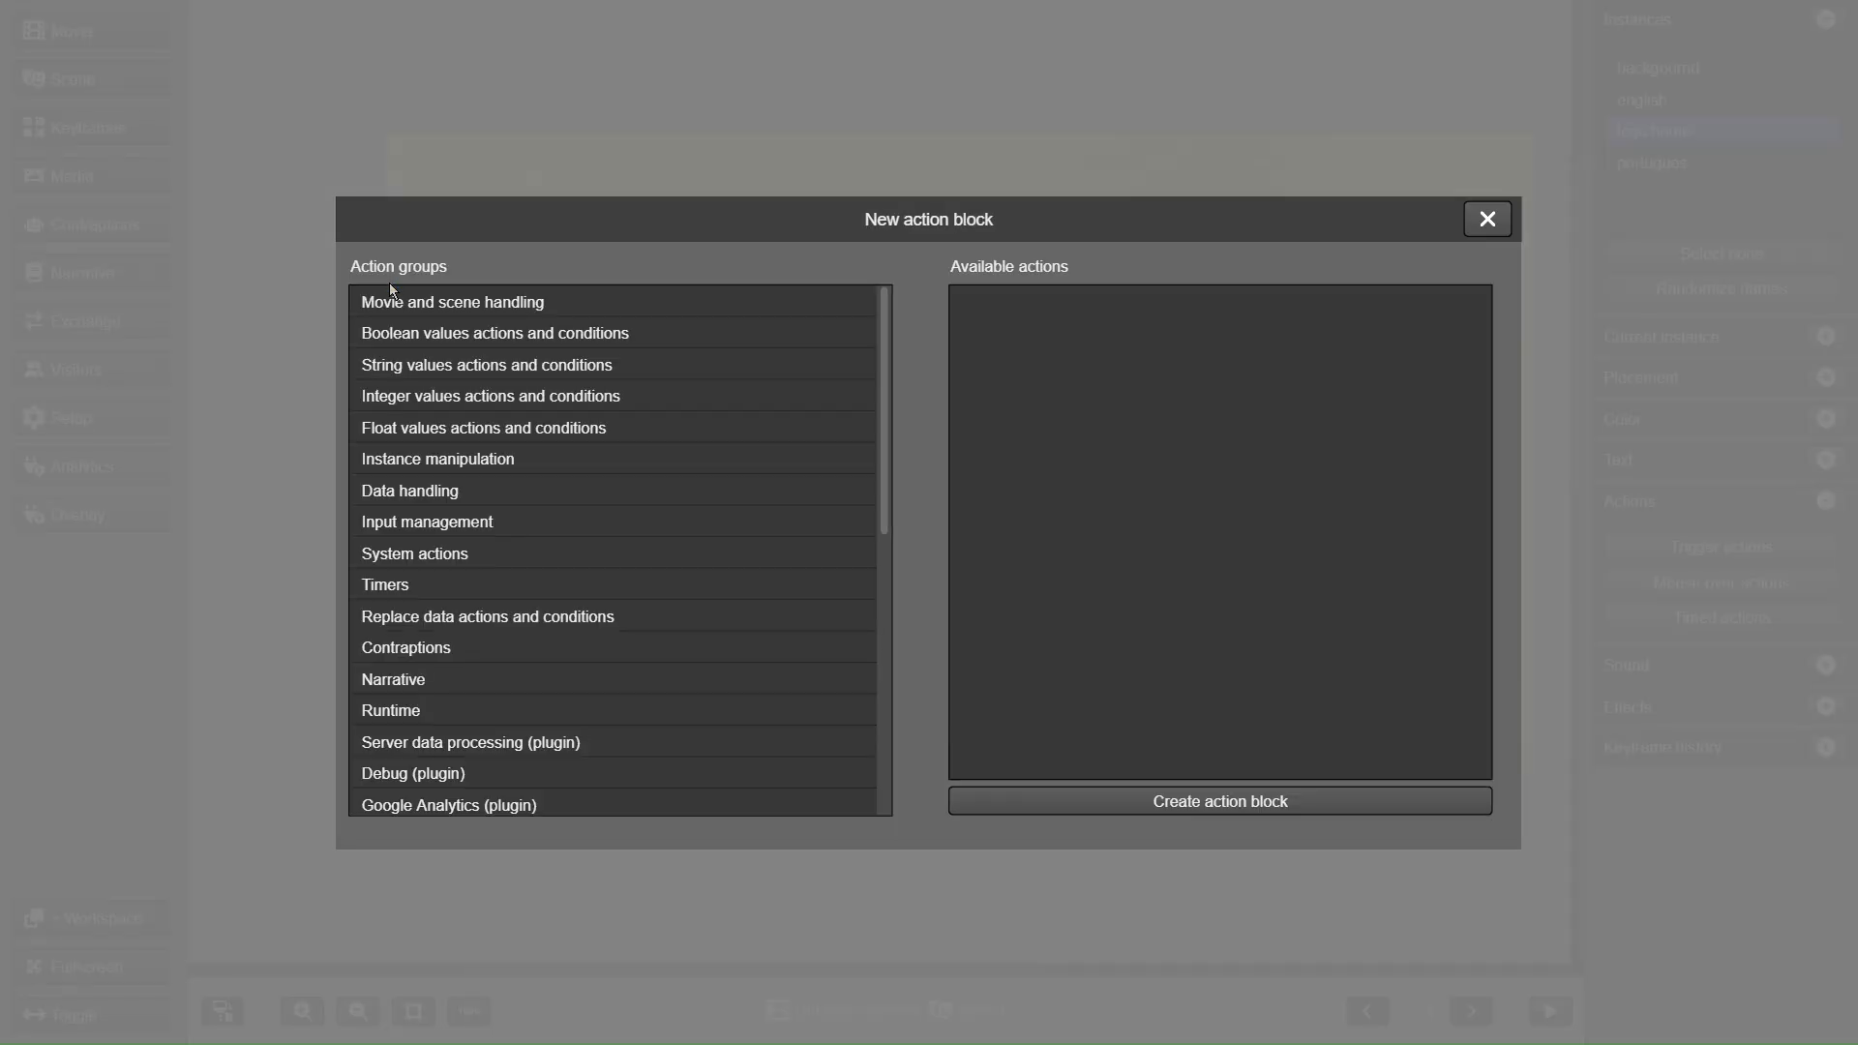
left_click(418, 368)
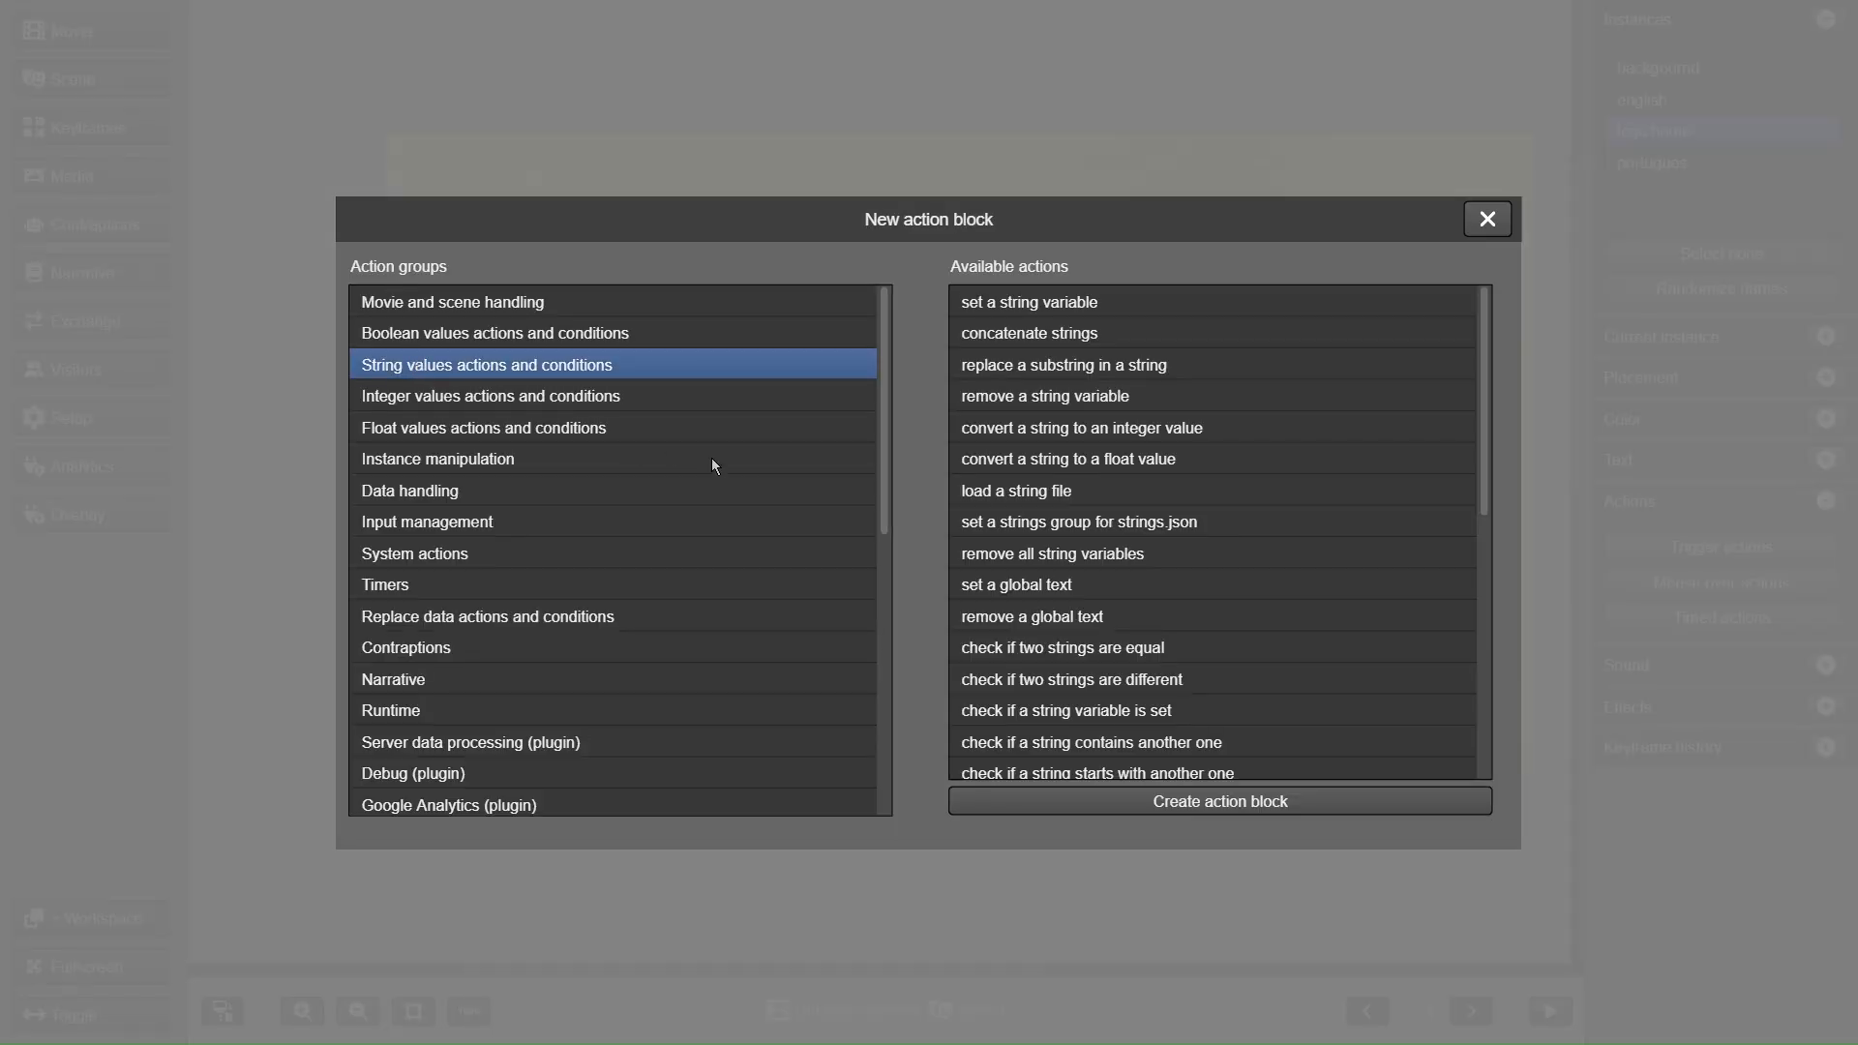
left_click(1093, 492)
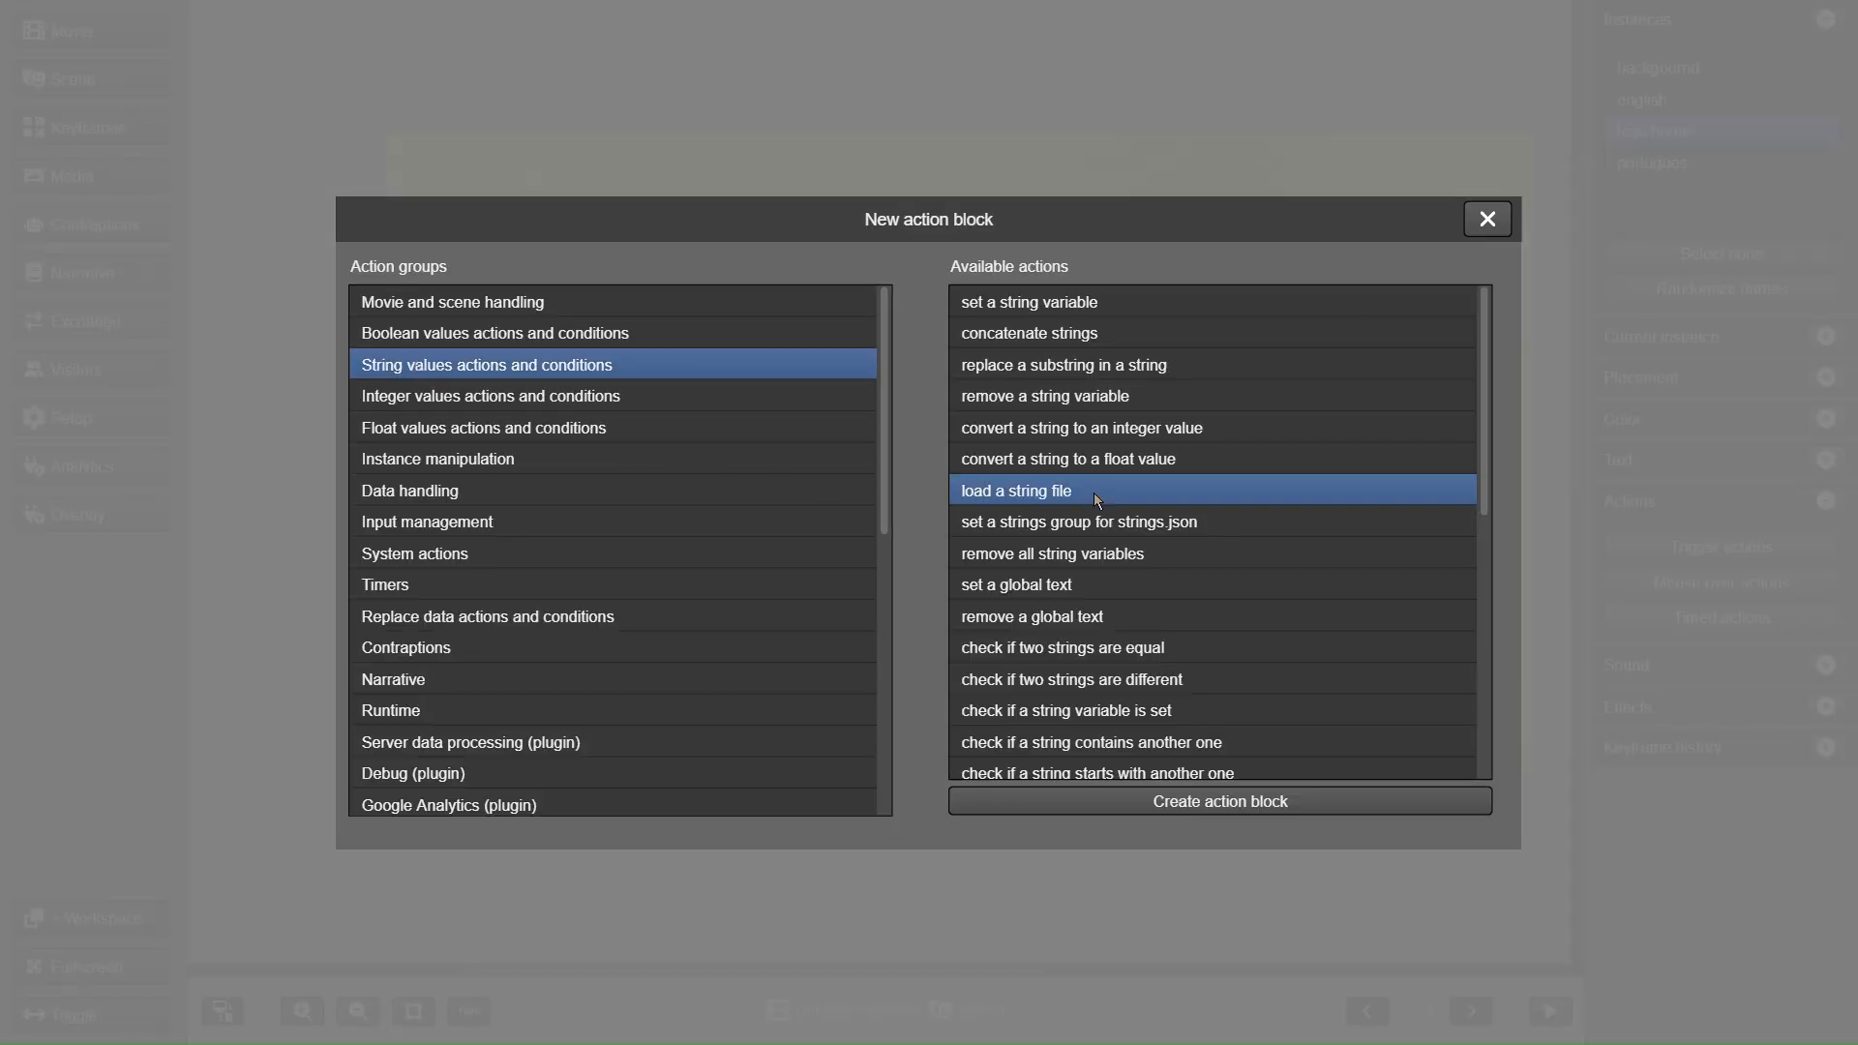
left_click(1255, 803)
left_click(637, 278)
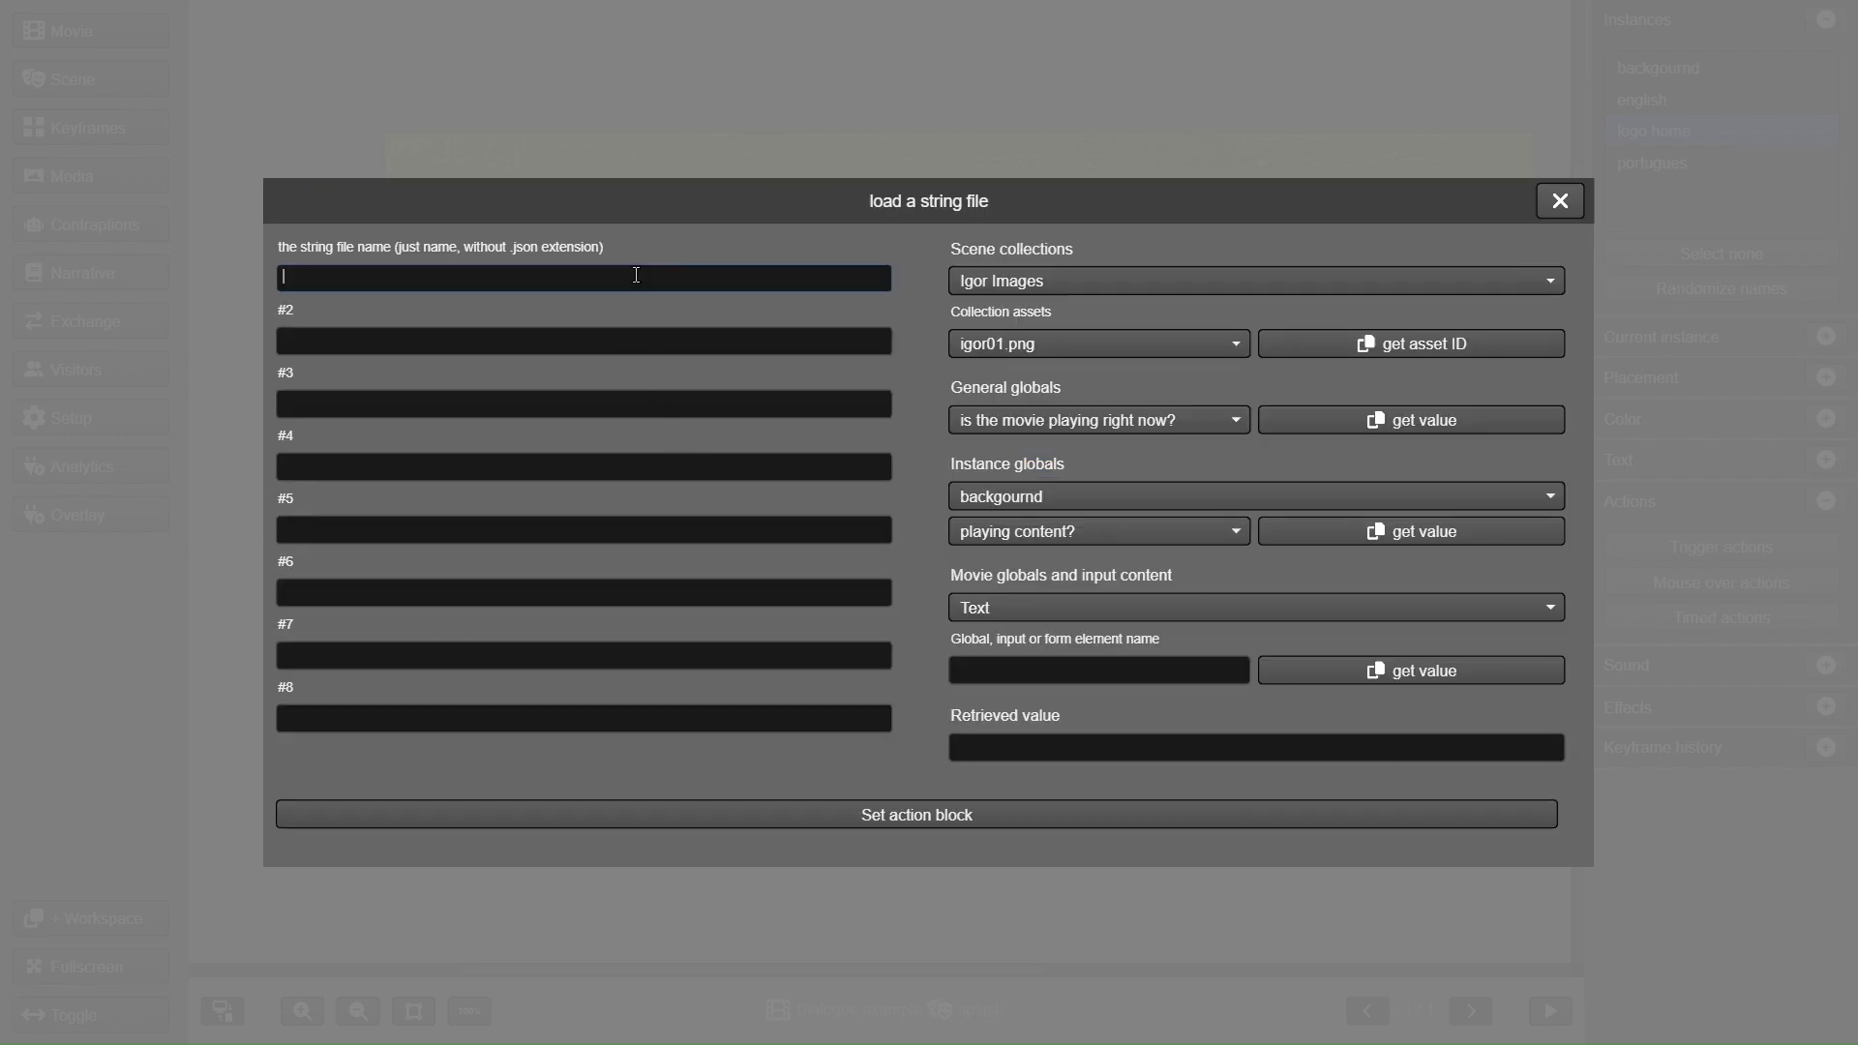
type("english")
left_click(869, 820)
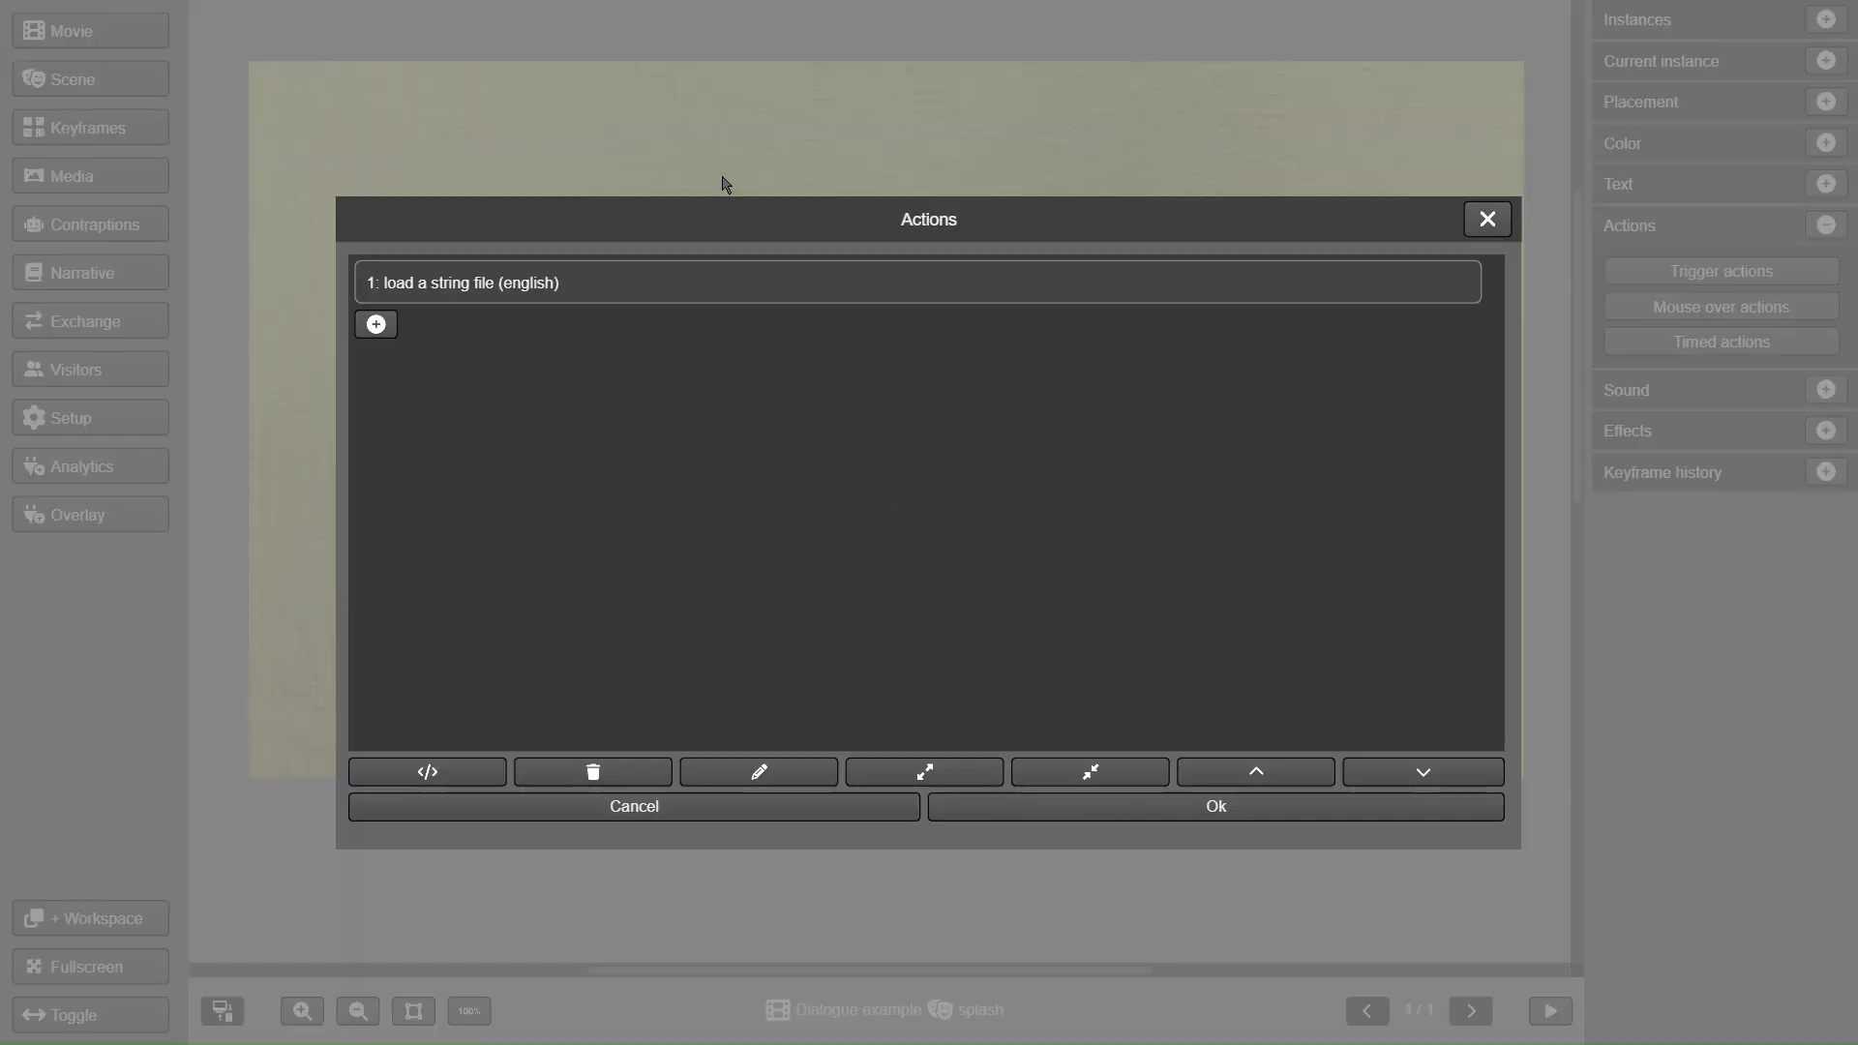
- Expand the "load a string file" (english) action block to examine its on success and on error sections
left_click(504, 281)
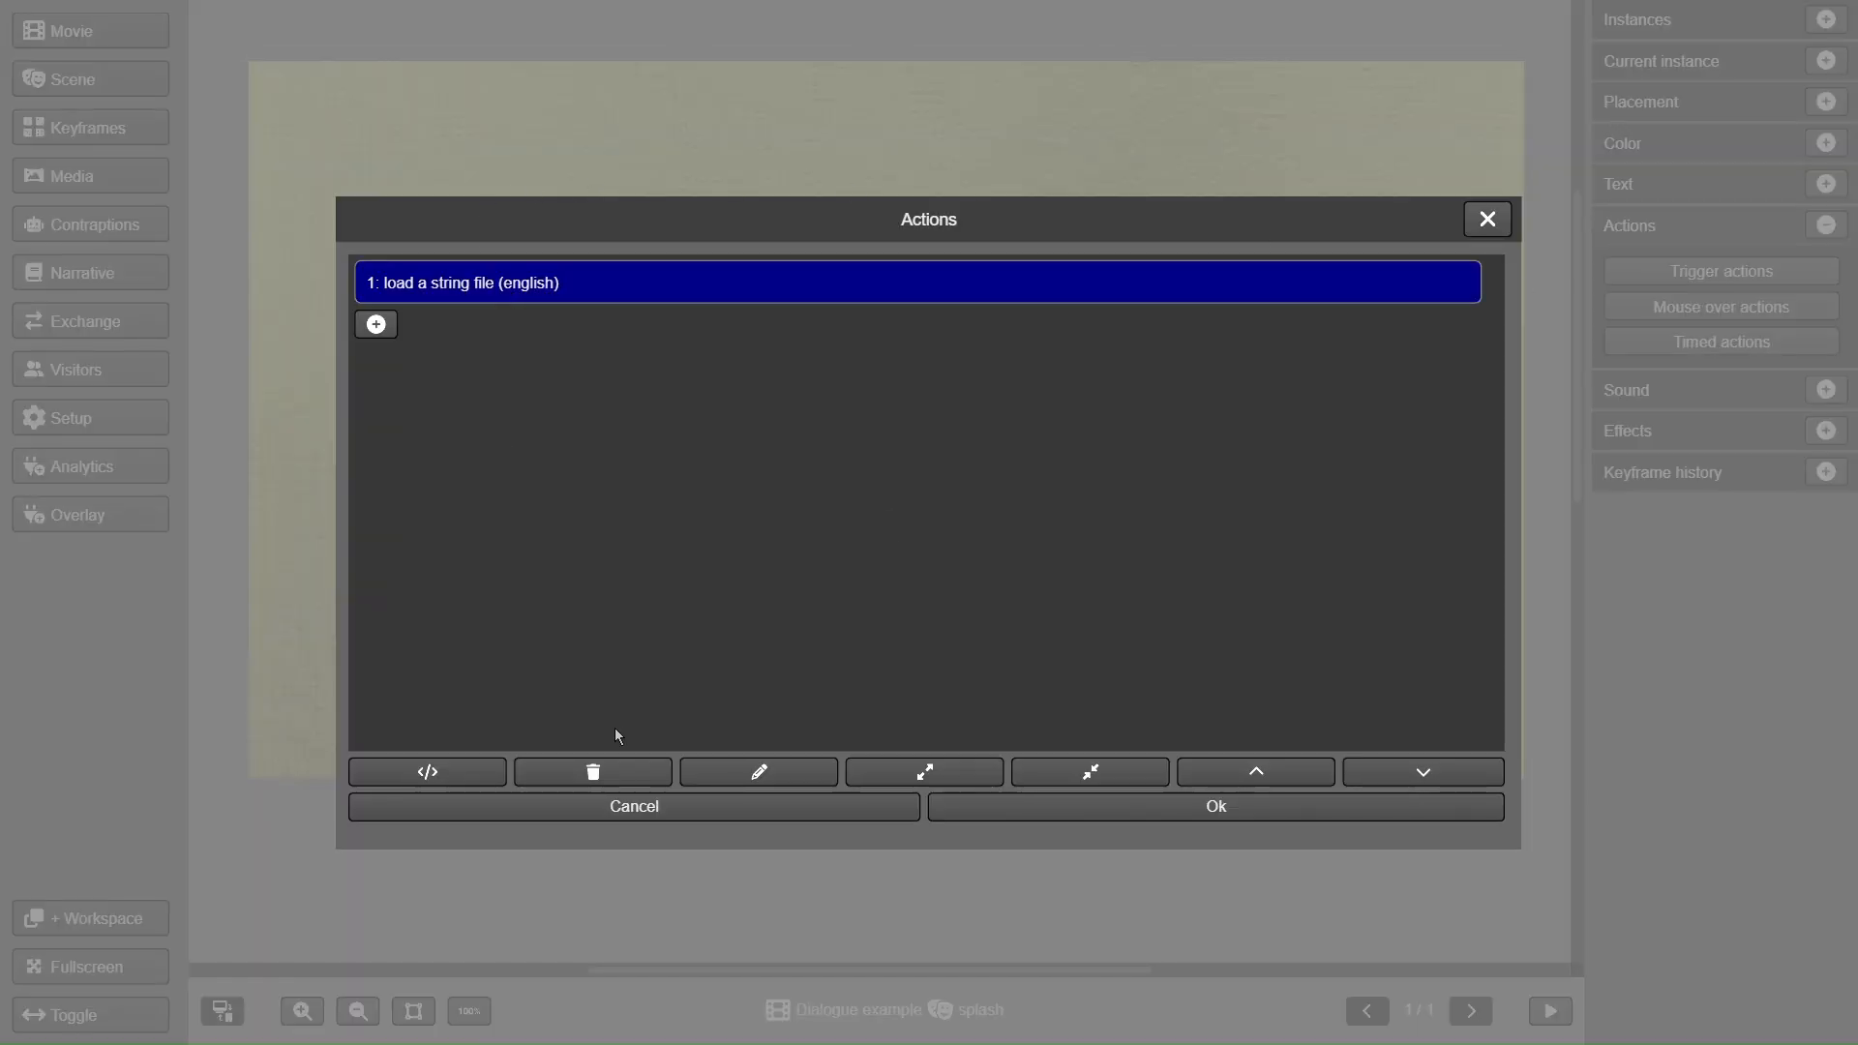
left_click(900, 771)
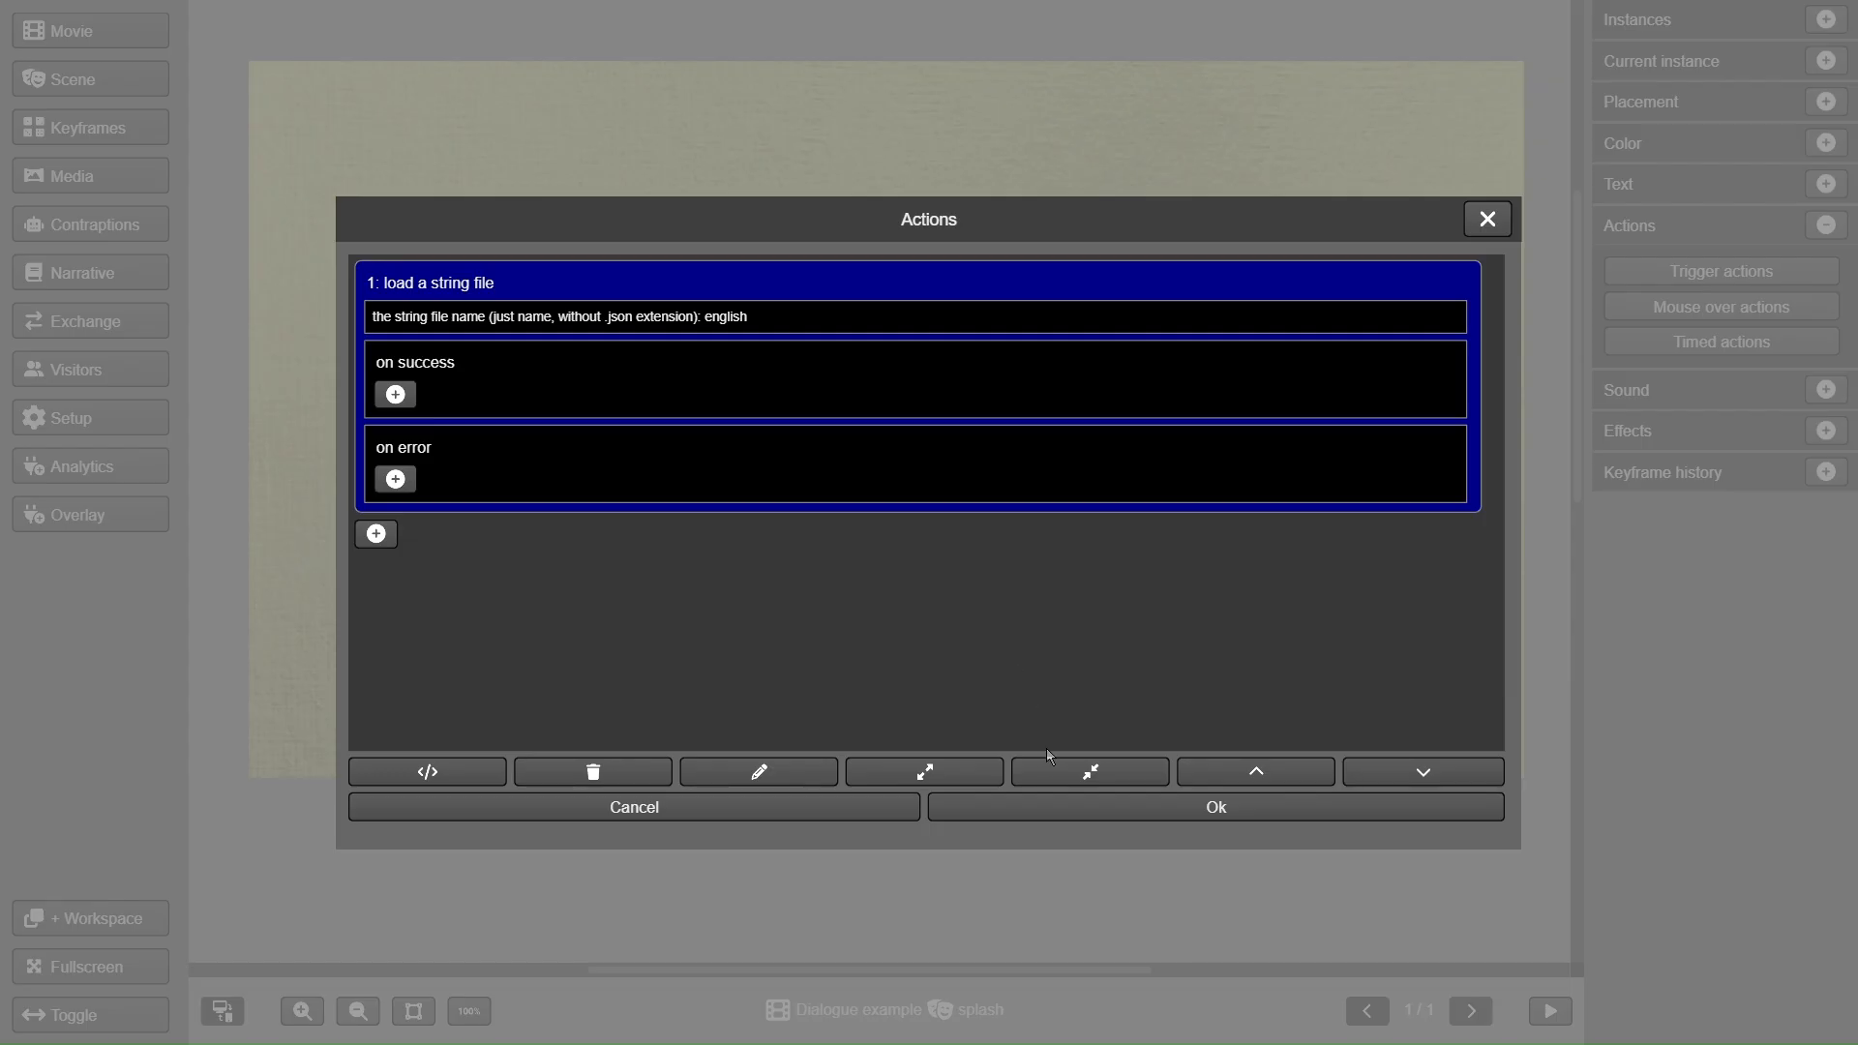
- Accept the logo's trigger actions and open the movie's properties
left_click(1079, 819)
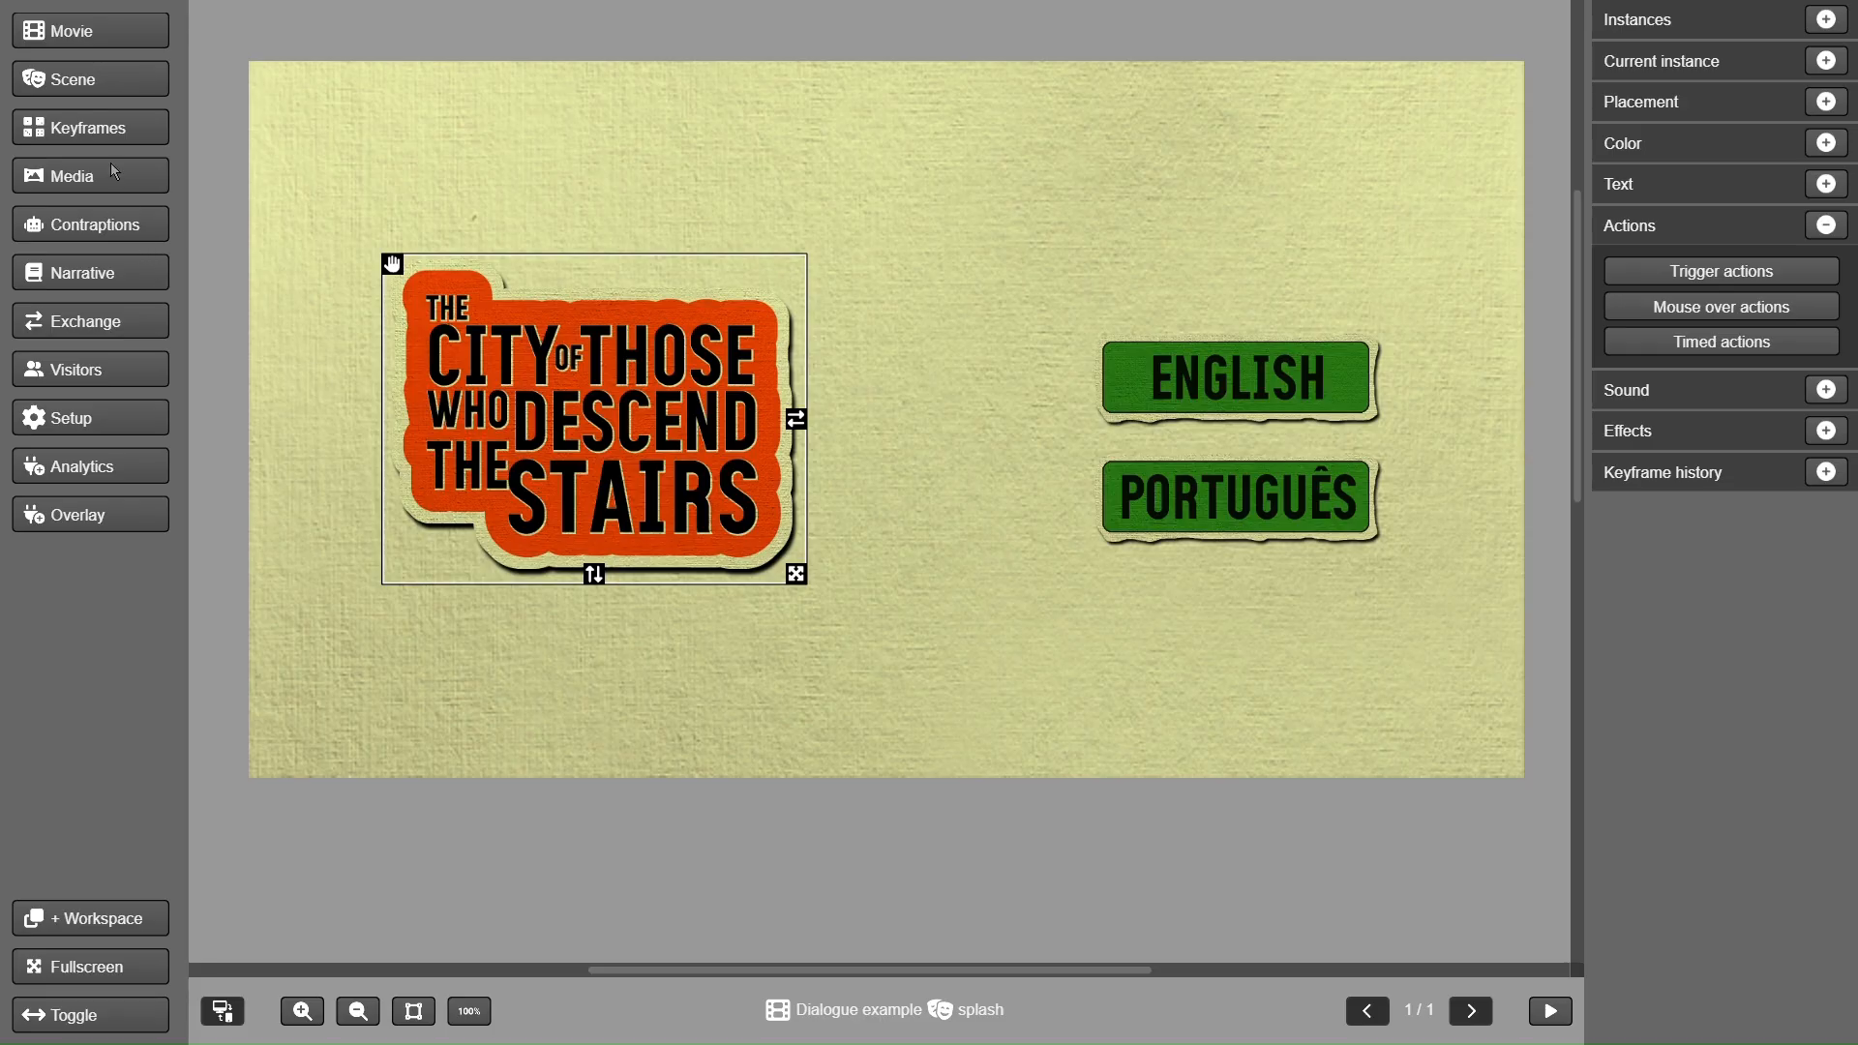
left_click(89, 37)
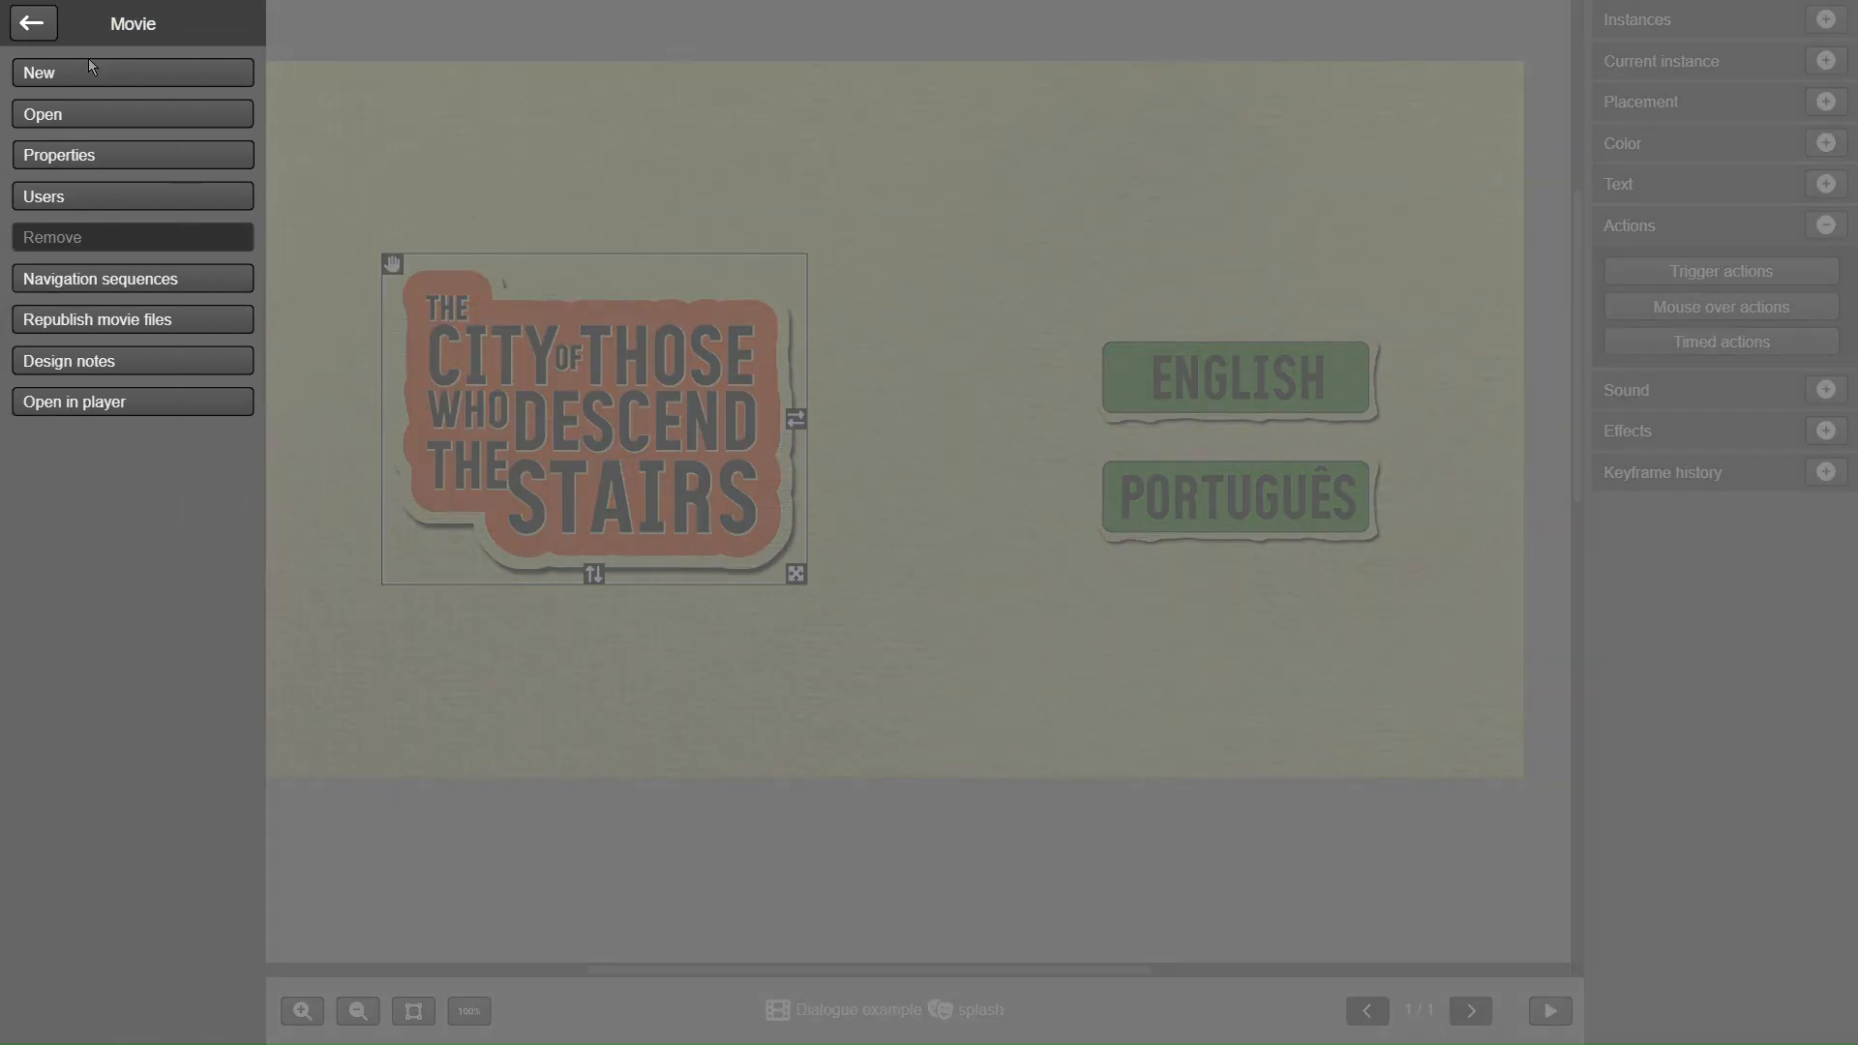
left_click(89, 165)
left_click(393, 249)
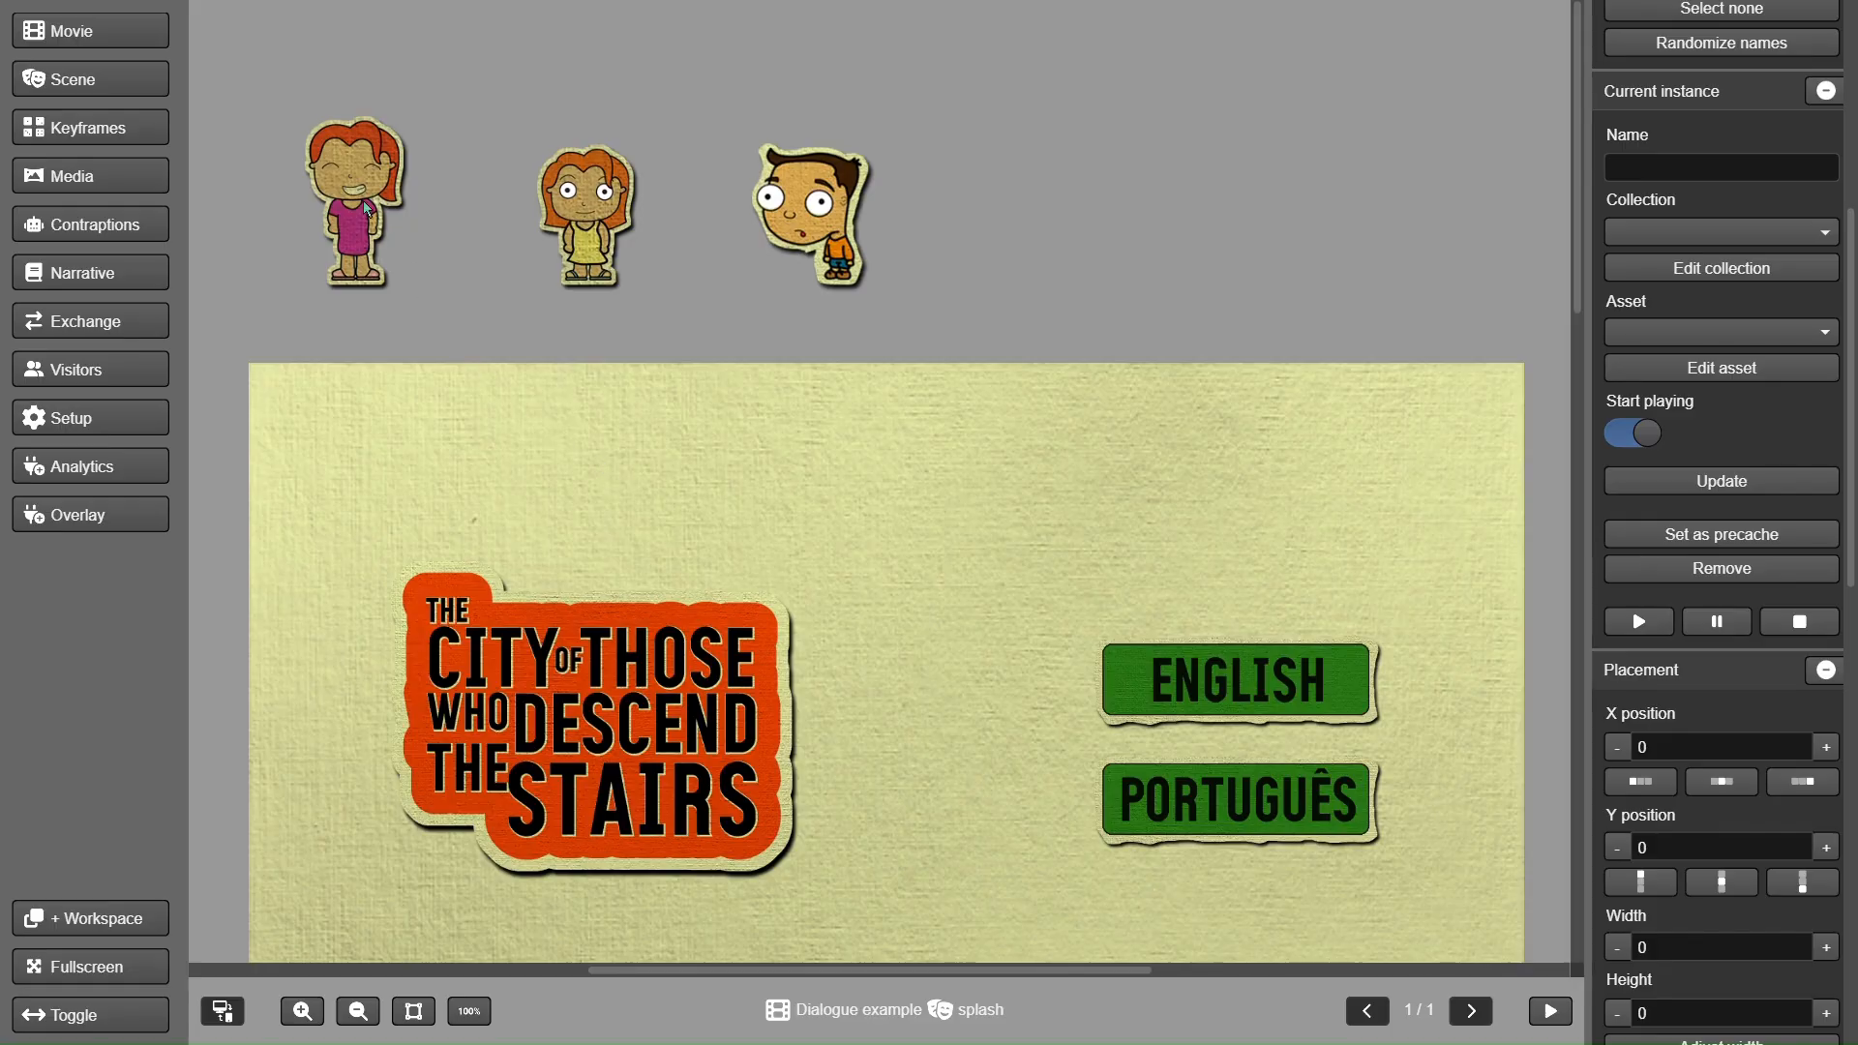
- Examine the collection and asset choices of the three character images placed above the splash scene
left_click(368, 209)
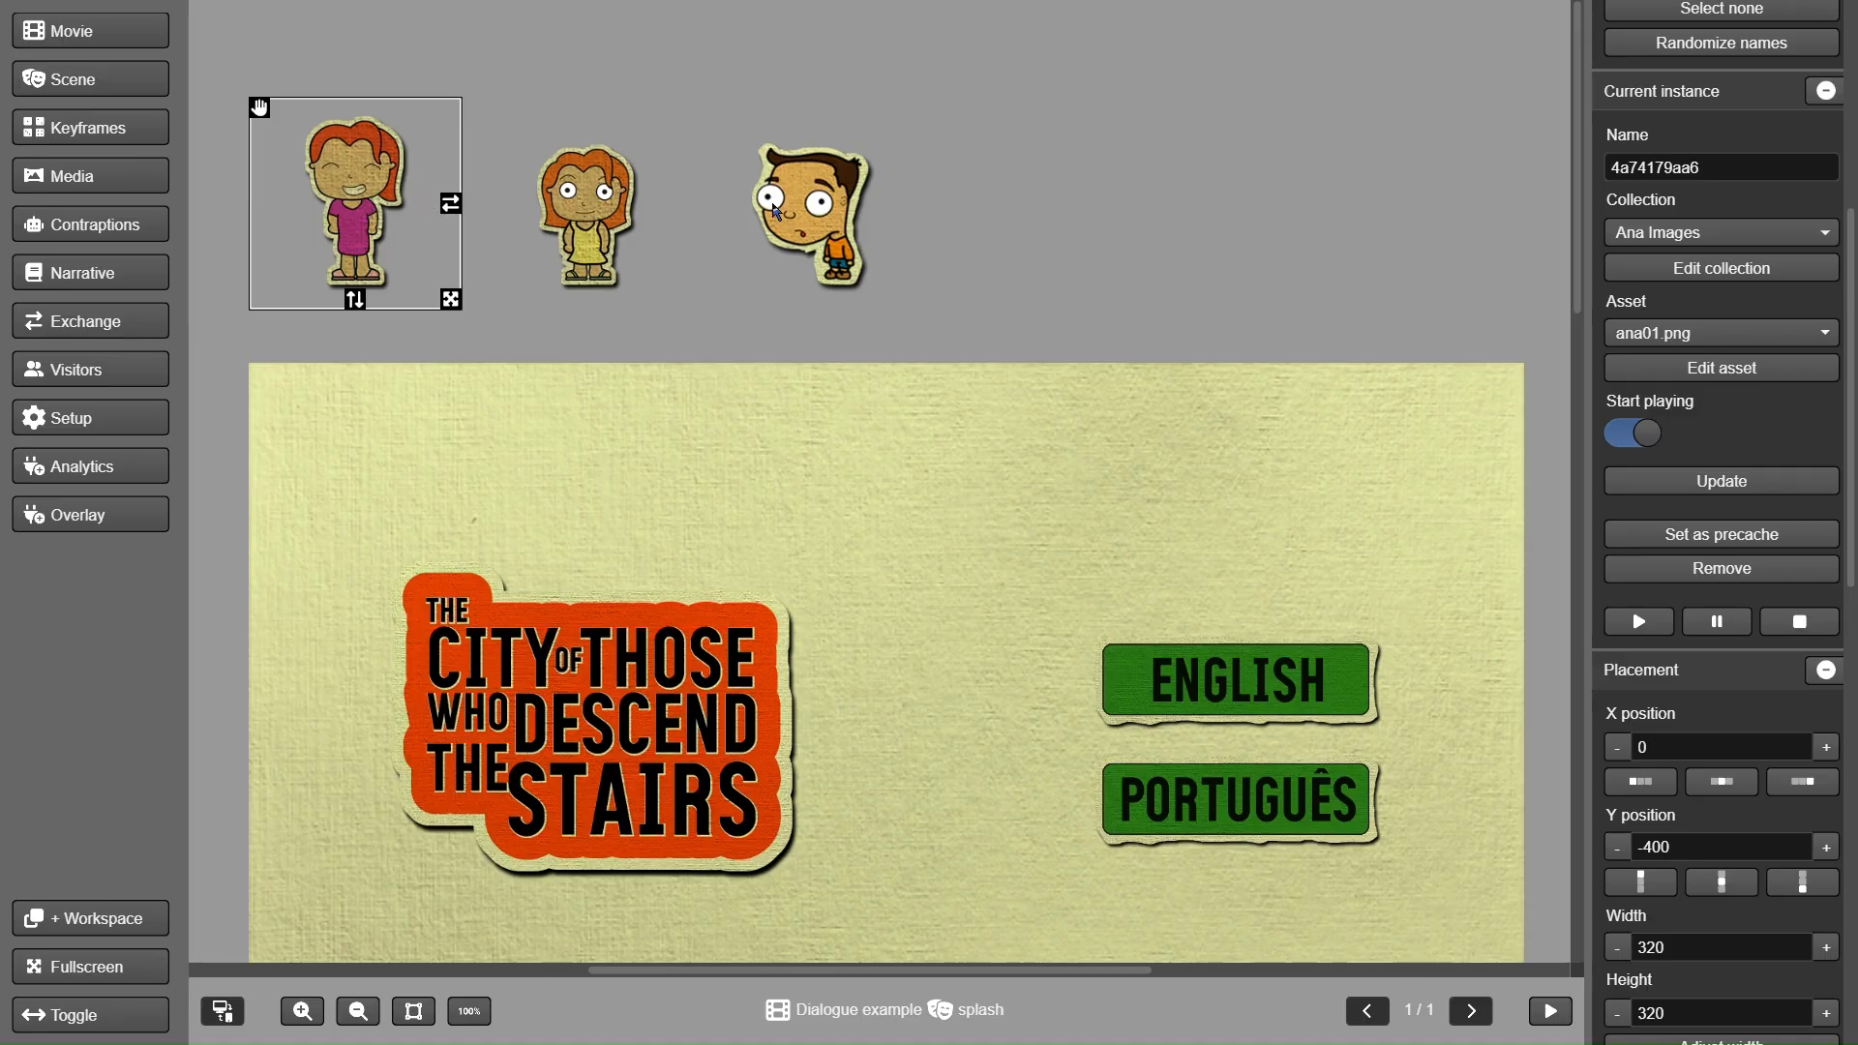
left_click(535, 188)
left_click(1674, 339)
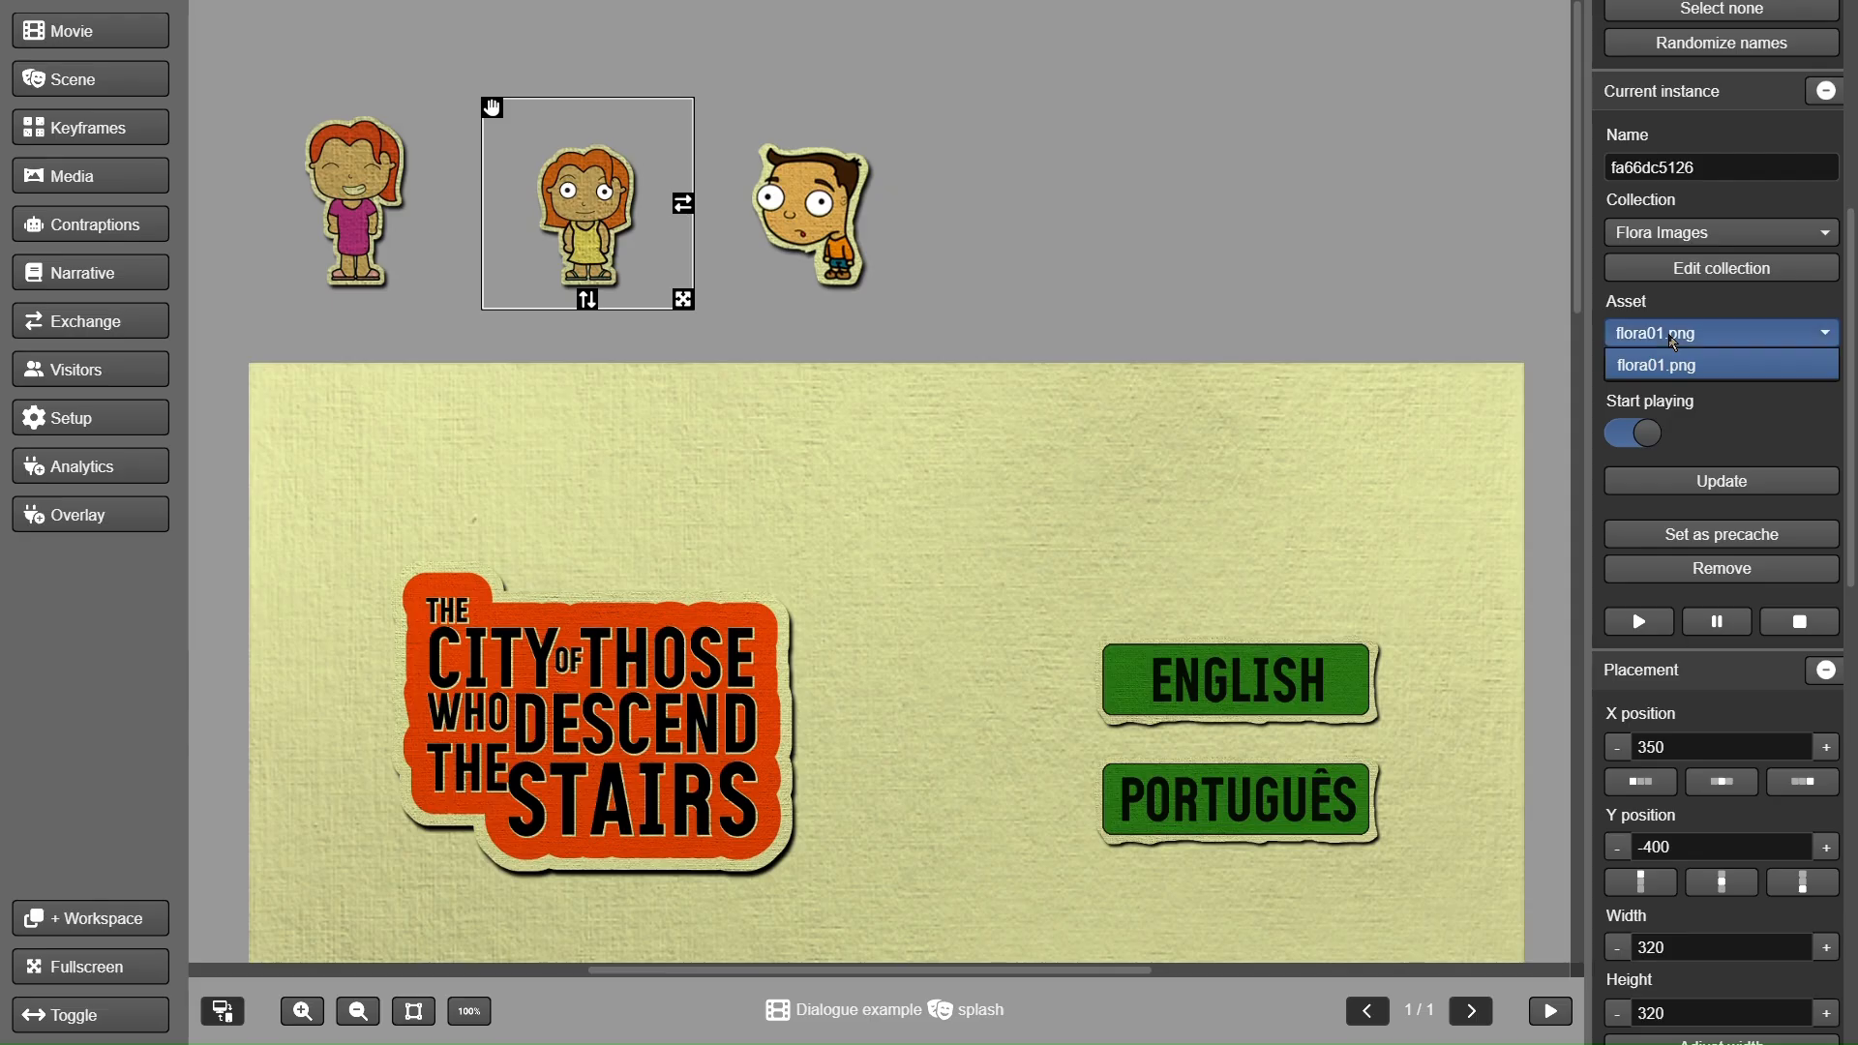
left_click(799, 200)
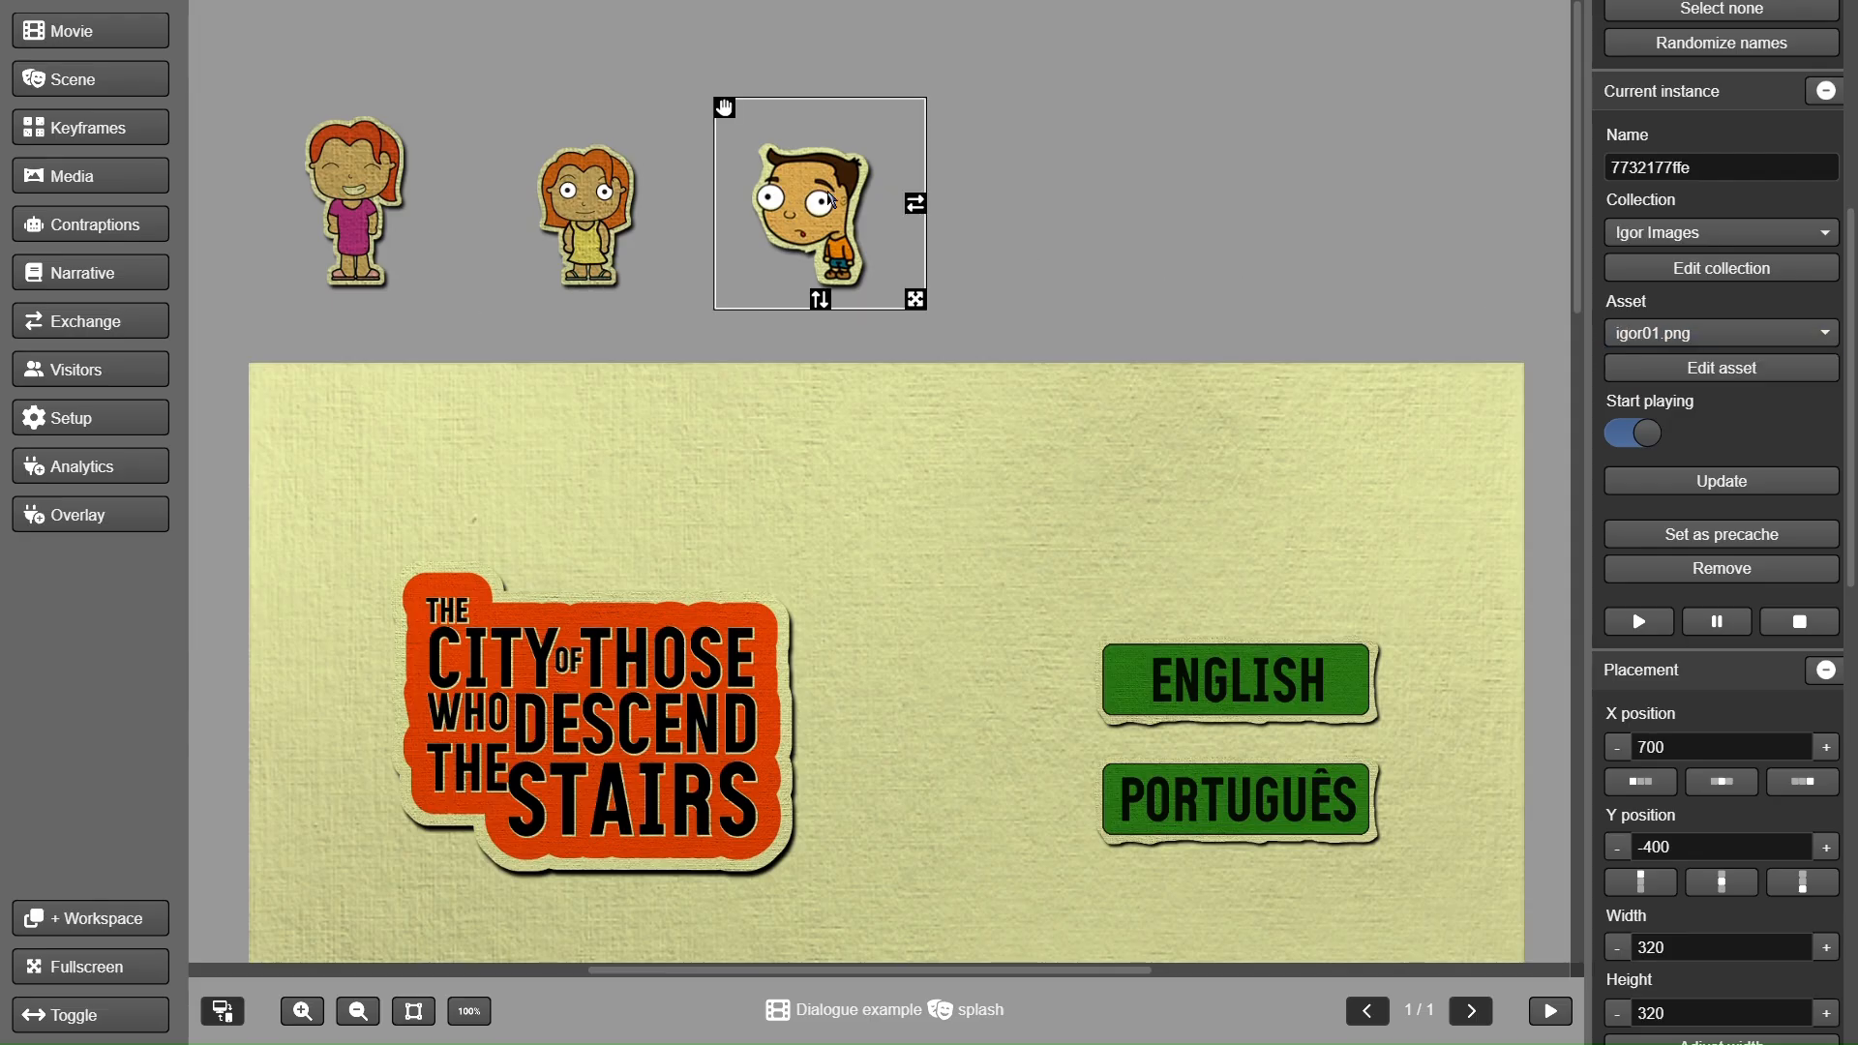
left_click(1655, 333)
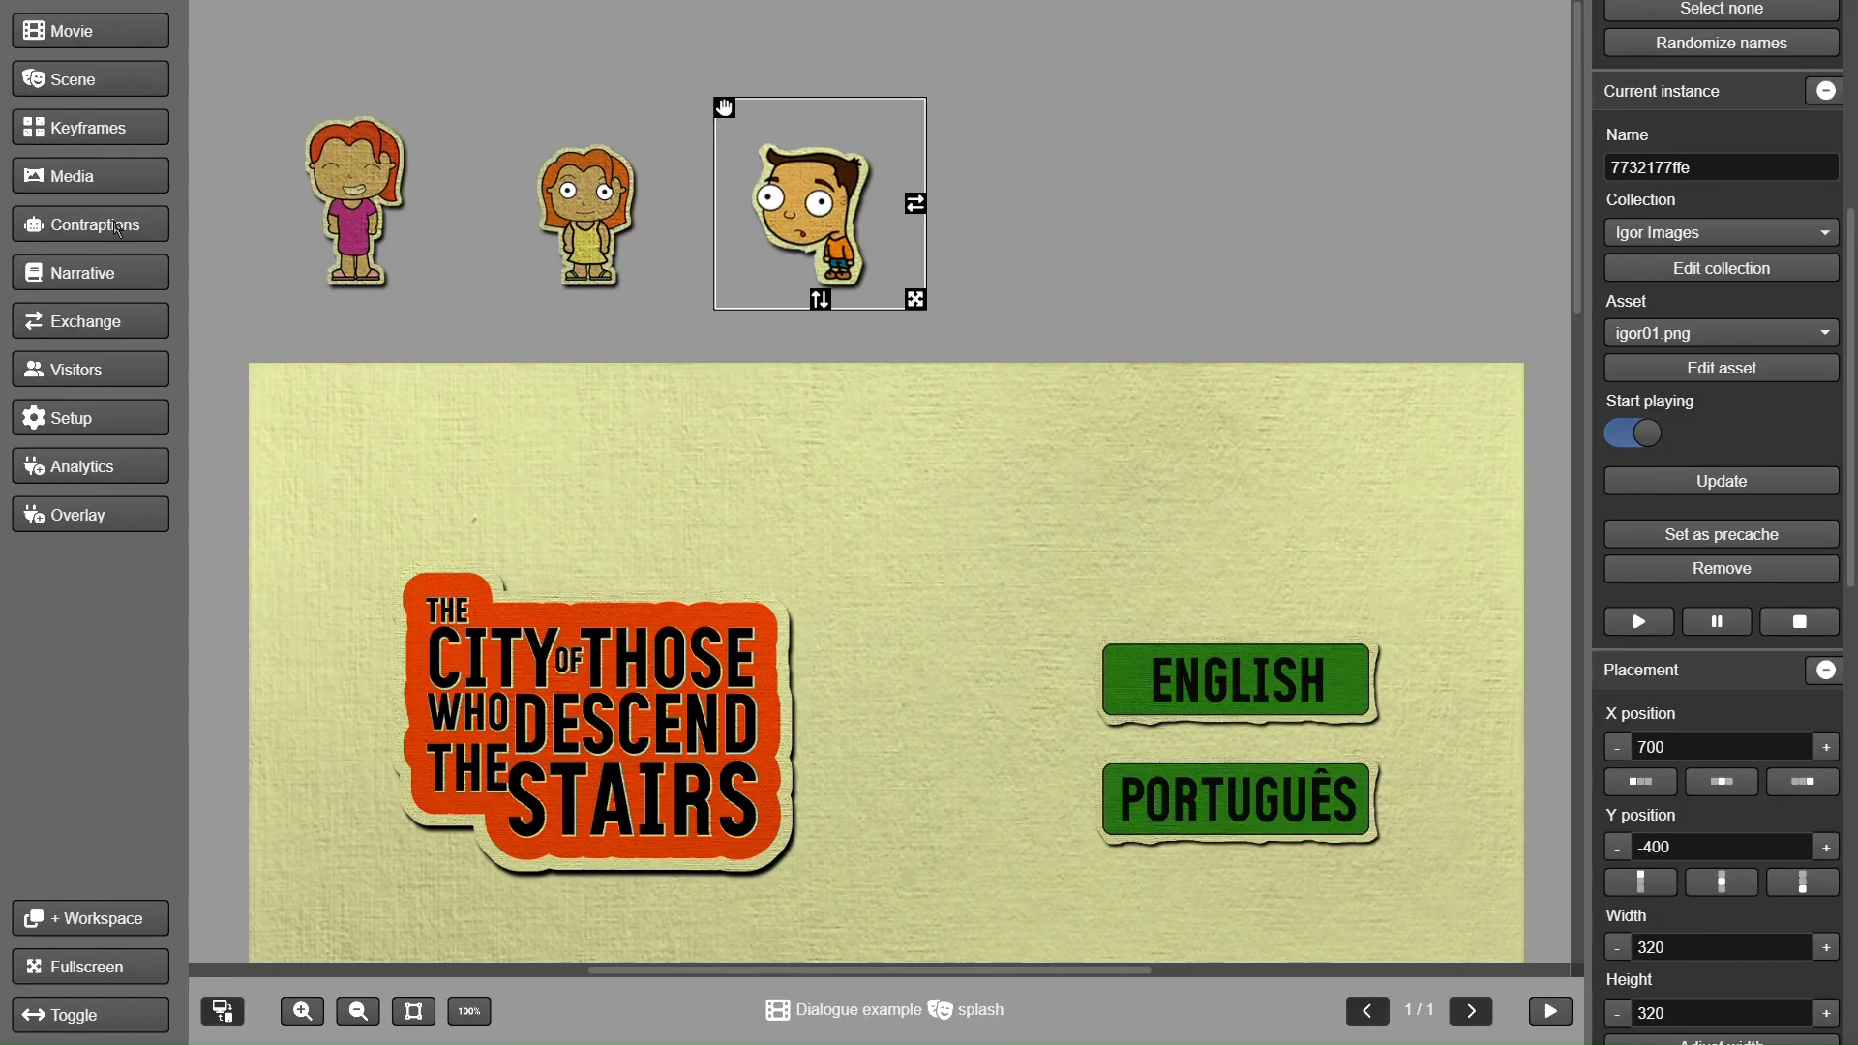
- Review the registered characters igor, ana and flora, checking each one's character name and media collection
left_click(89, 271)
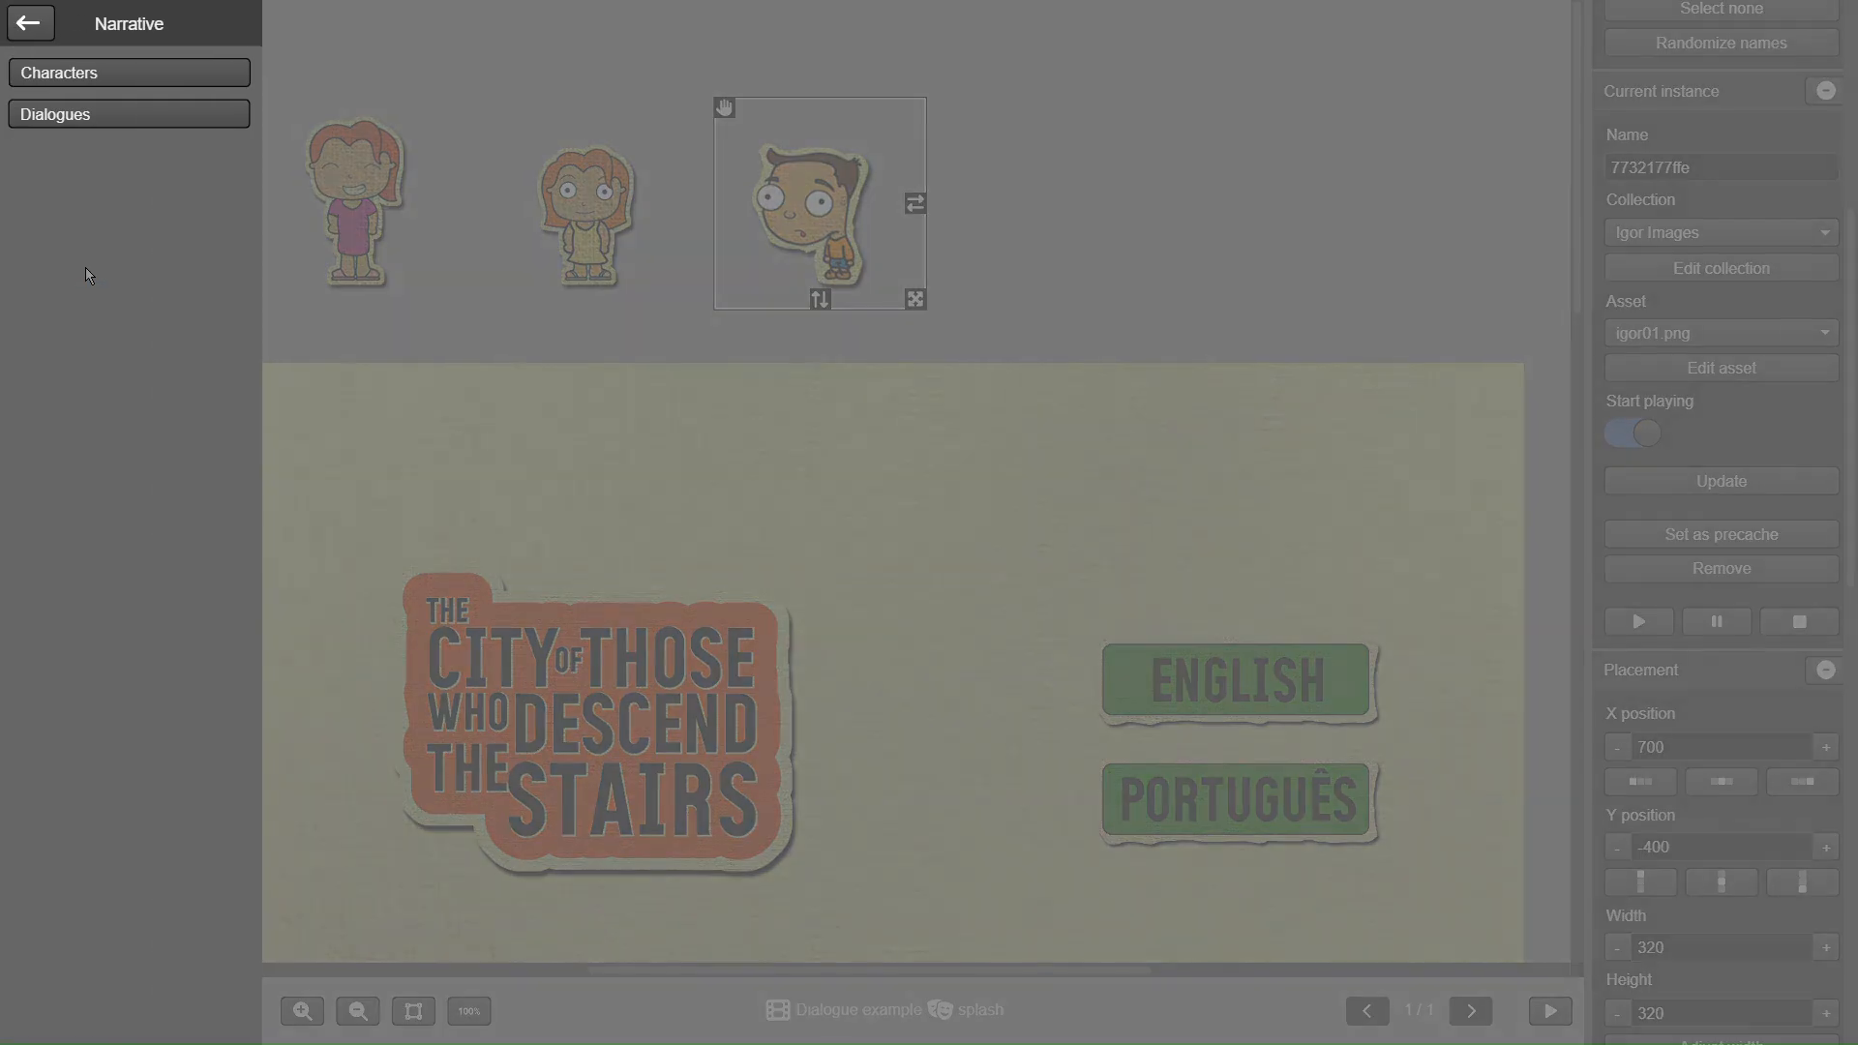
left_click(79, 75)
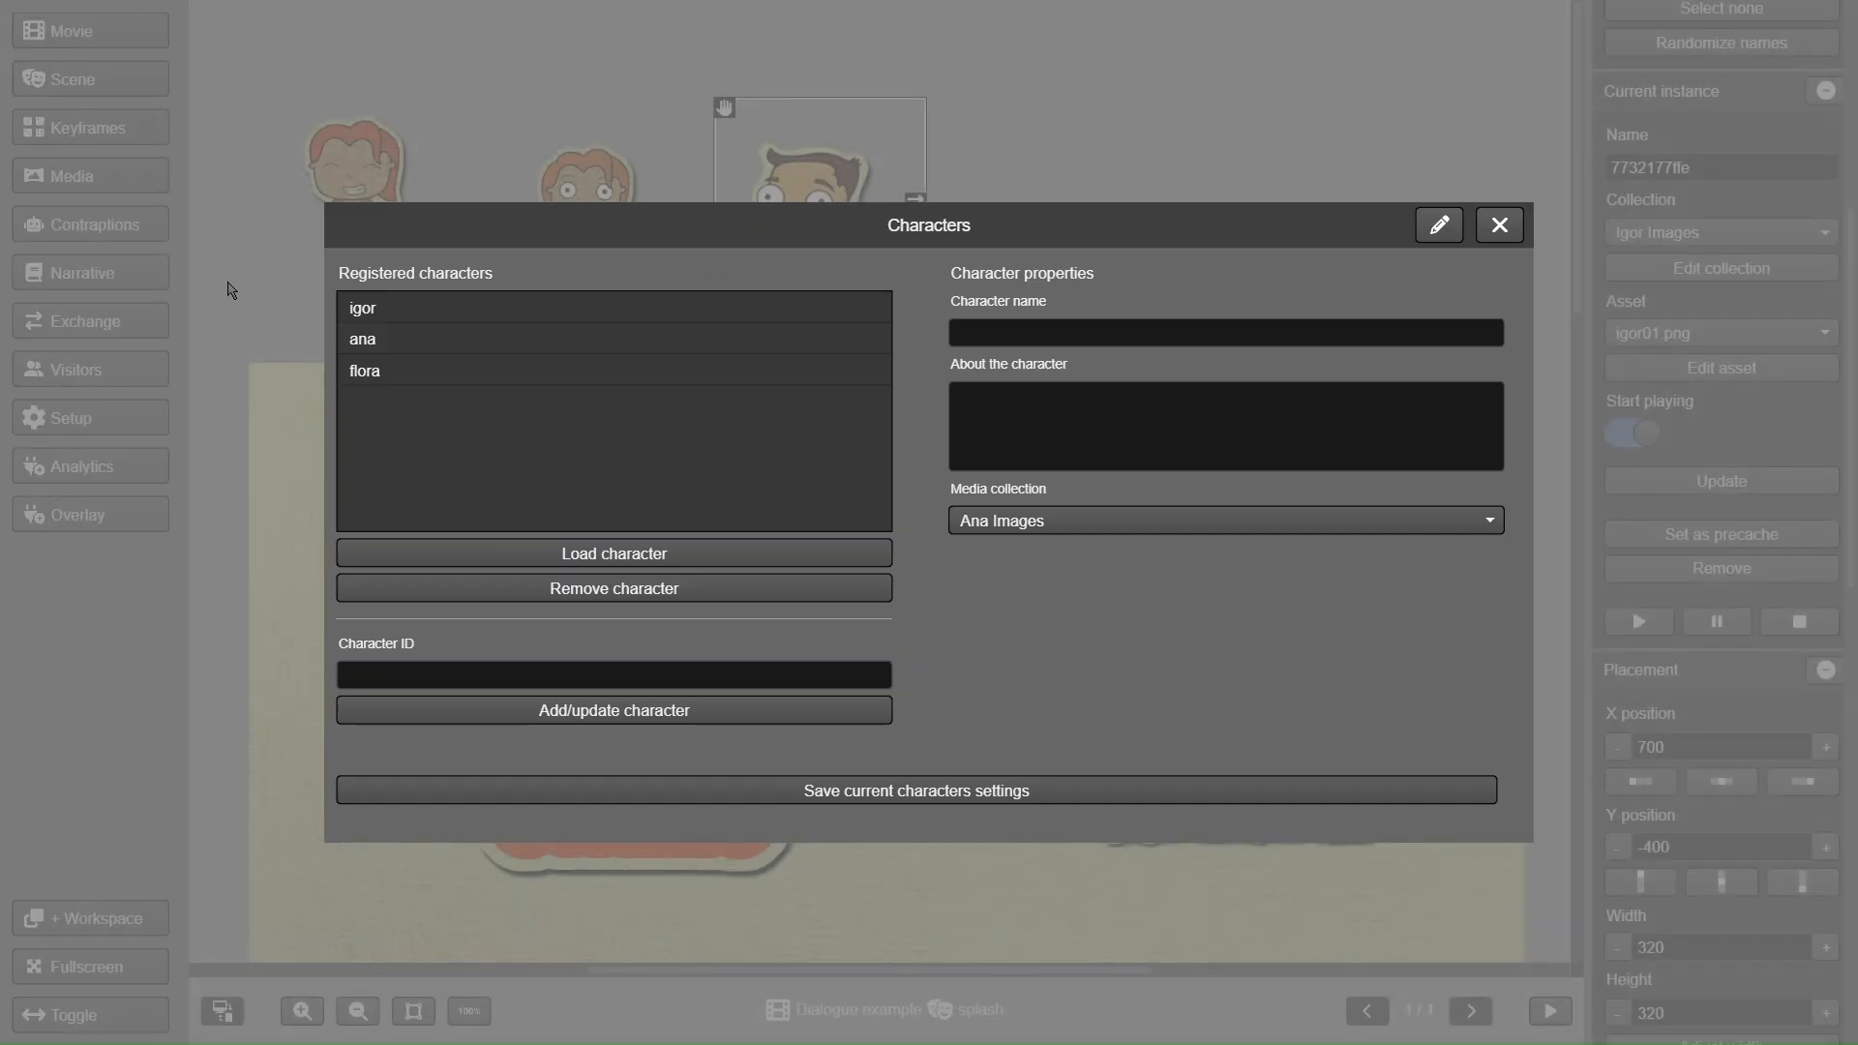
left_click(366, 314)
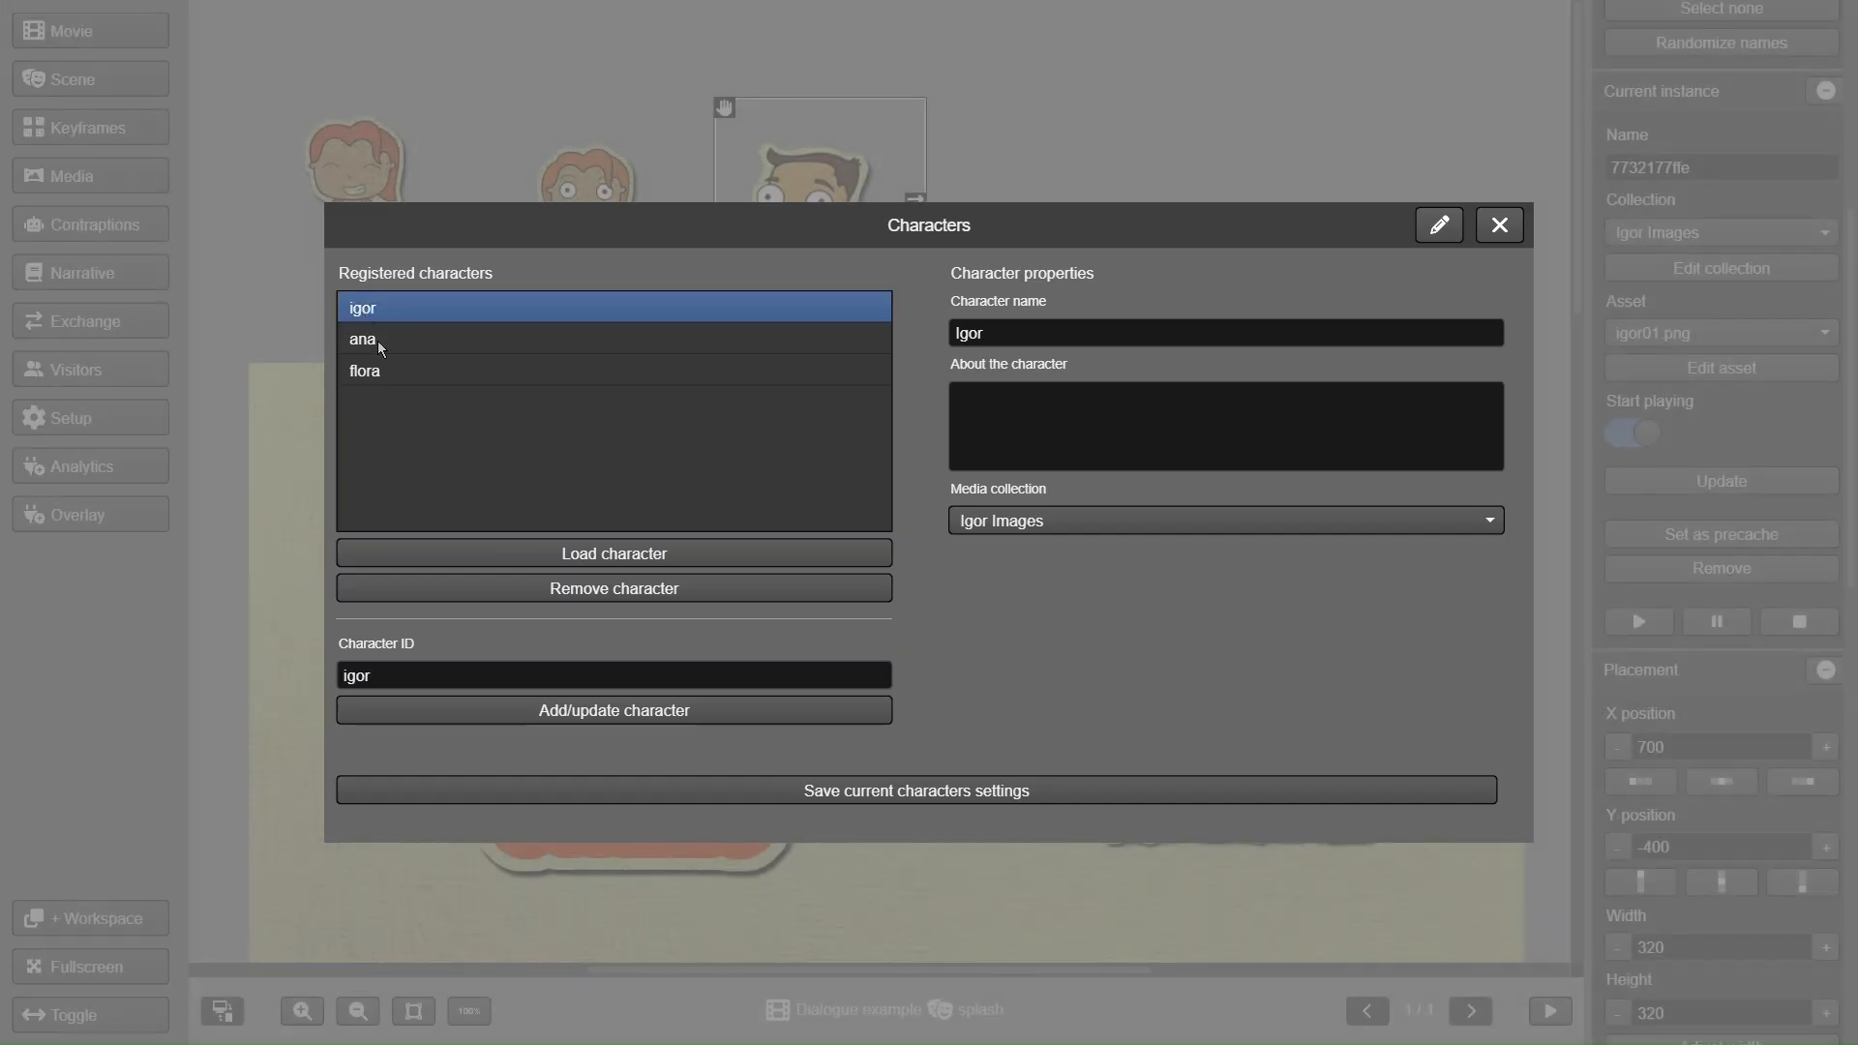
left_click(377, 341)
left_click(392, 372)
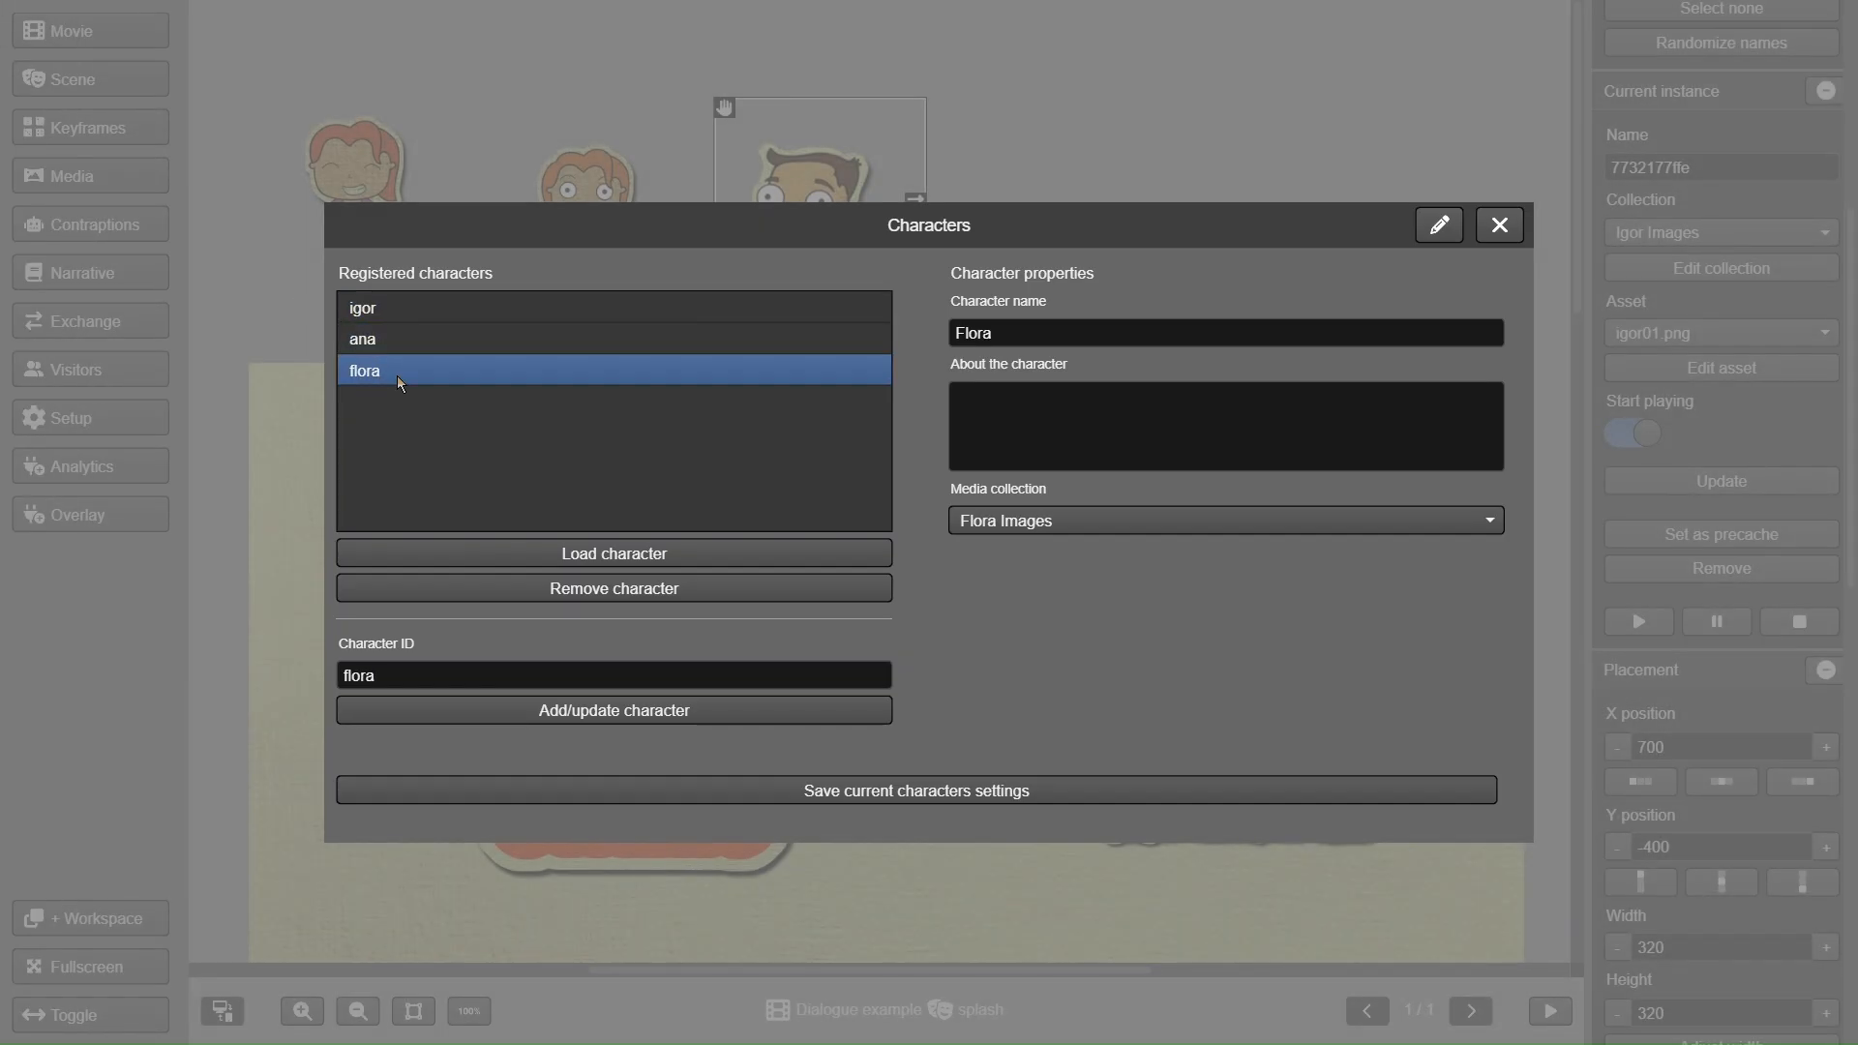
left_click(1090, 338)
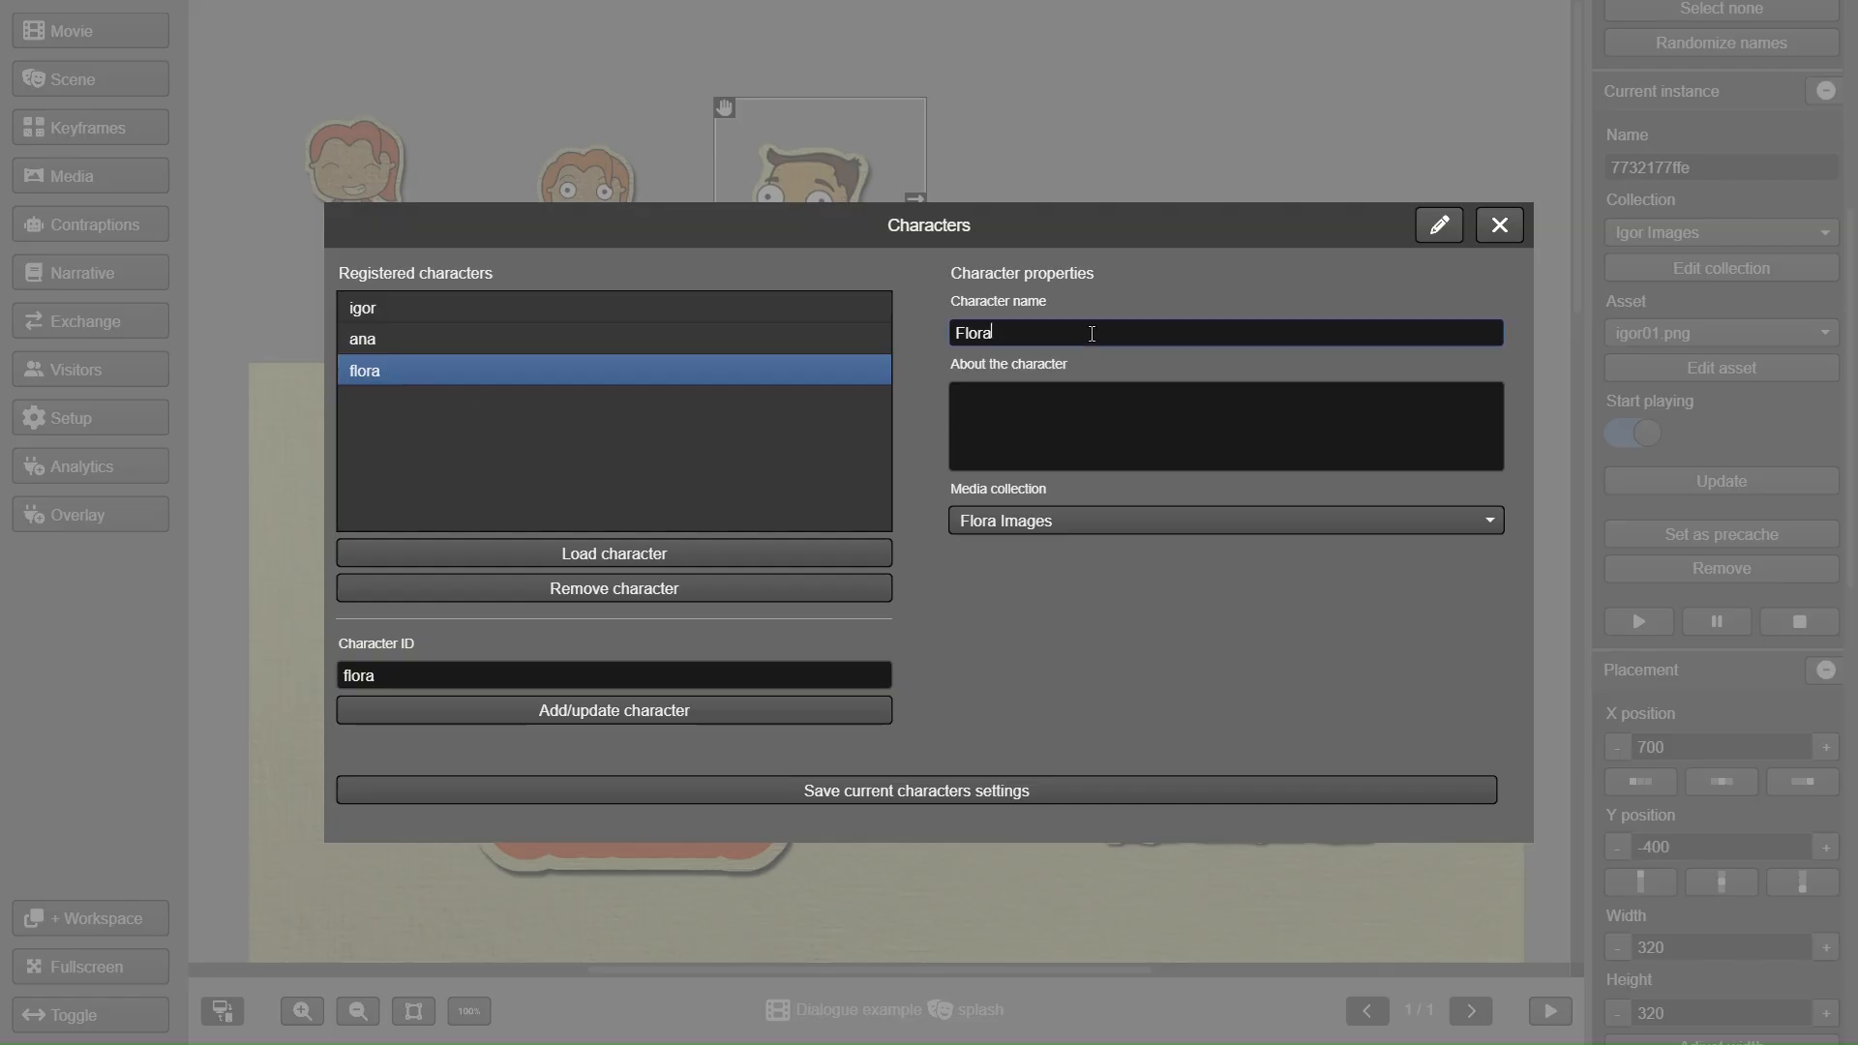
left_click(1151, 525)
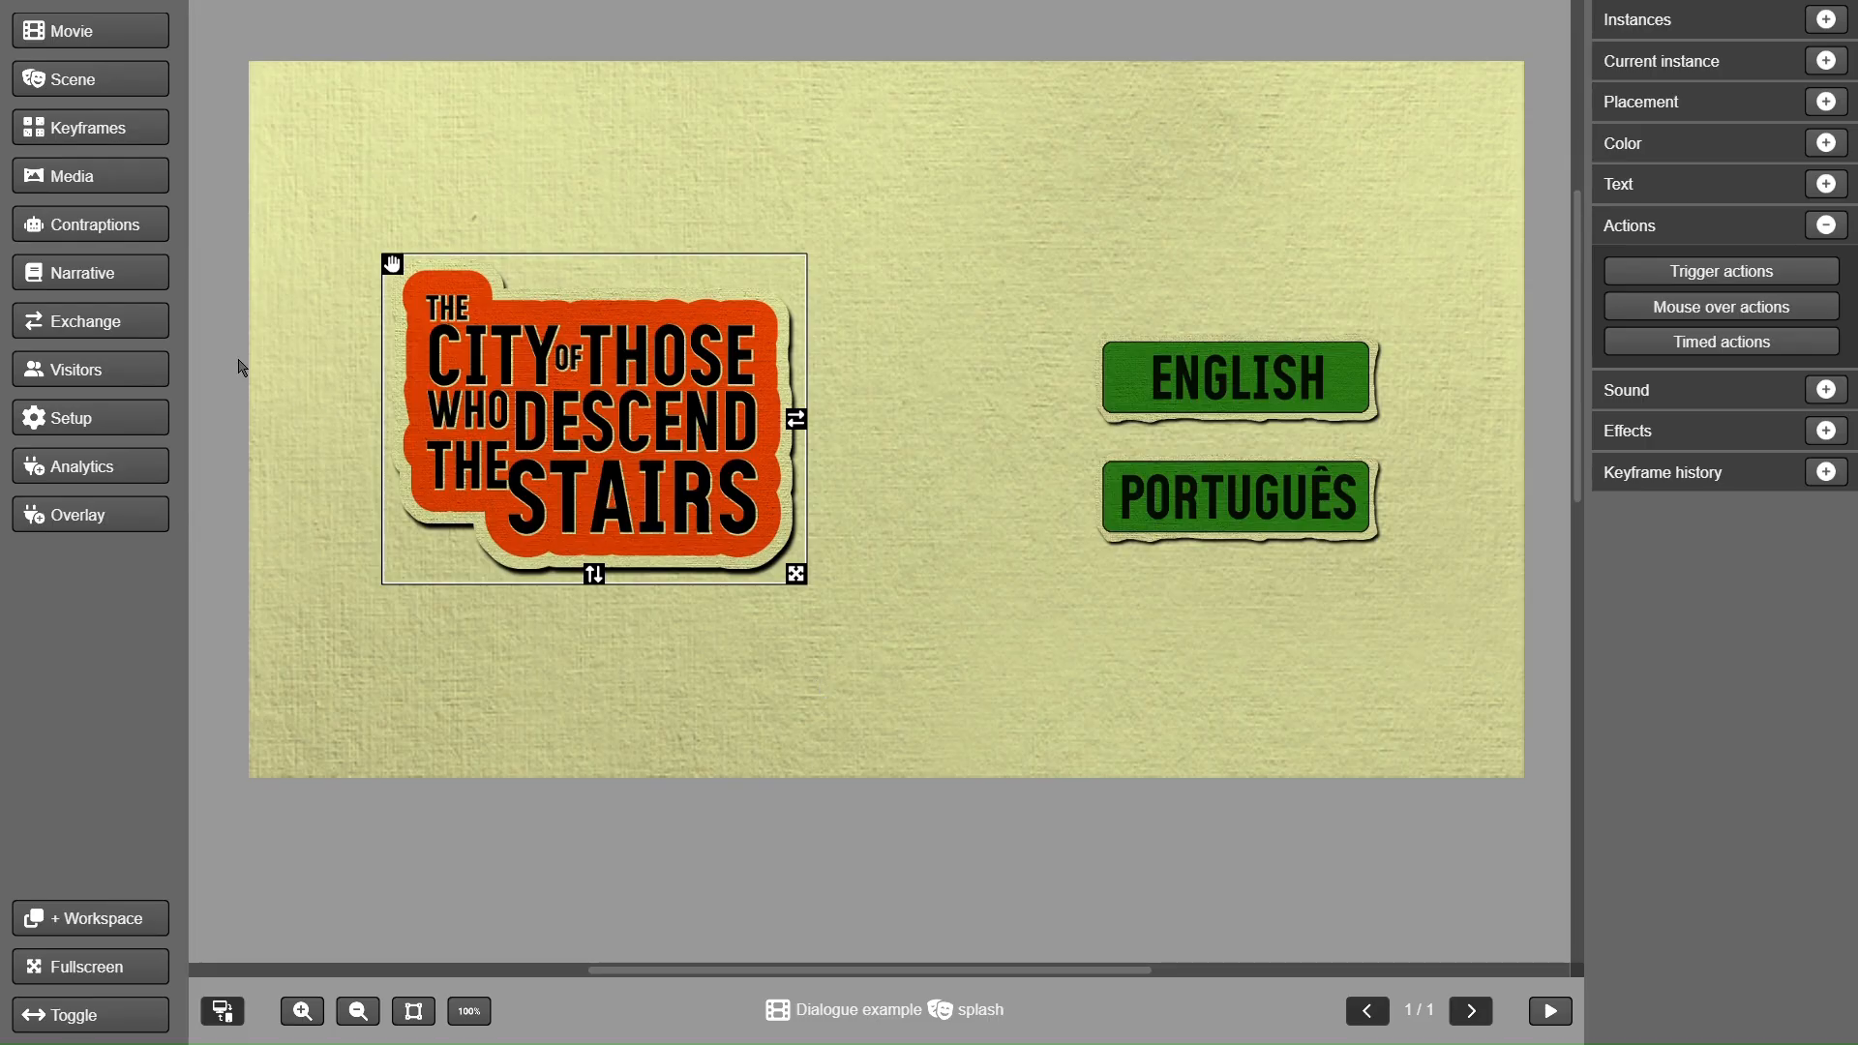
- Open the boat dialogue from the chapter 5 dialogue group
left_click(119, 272)
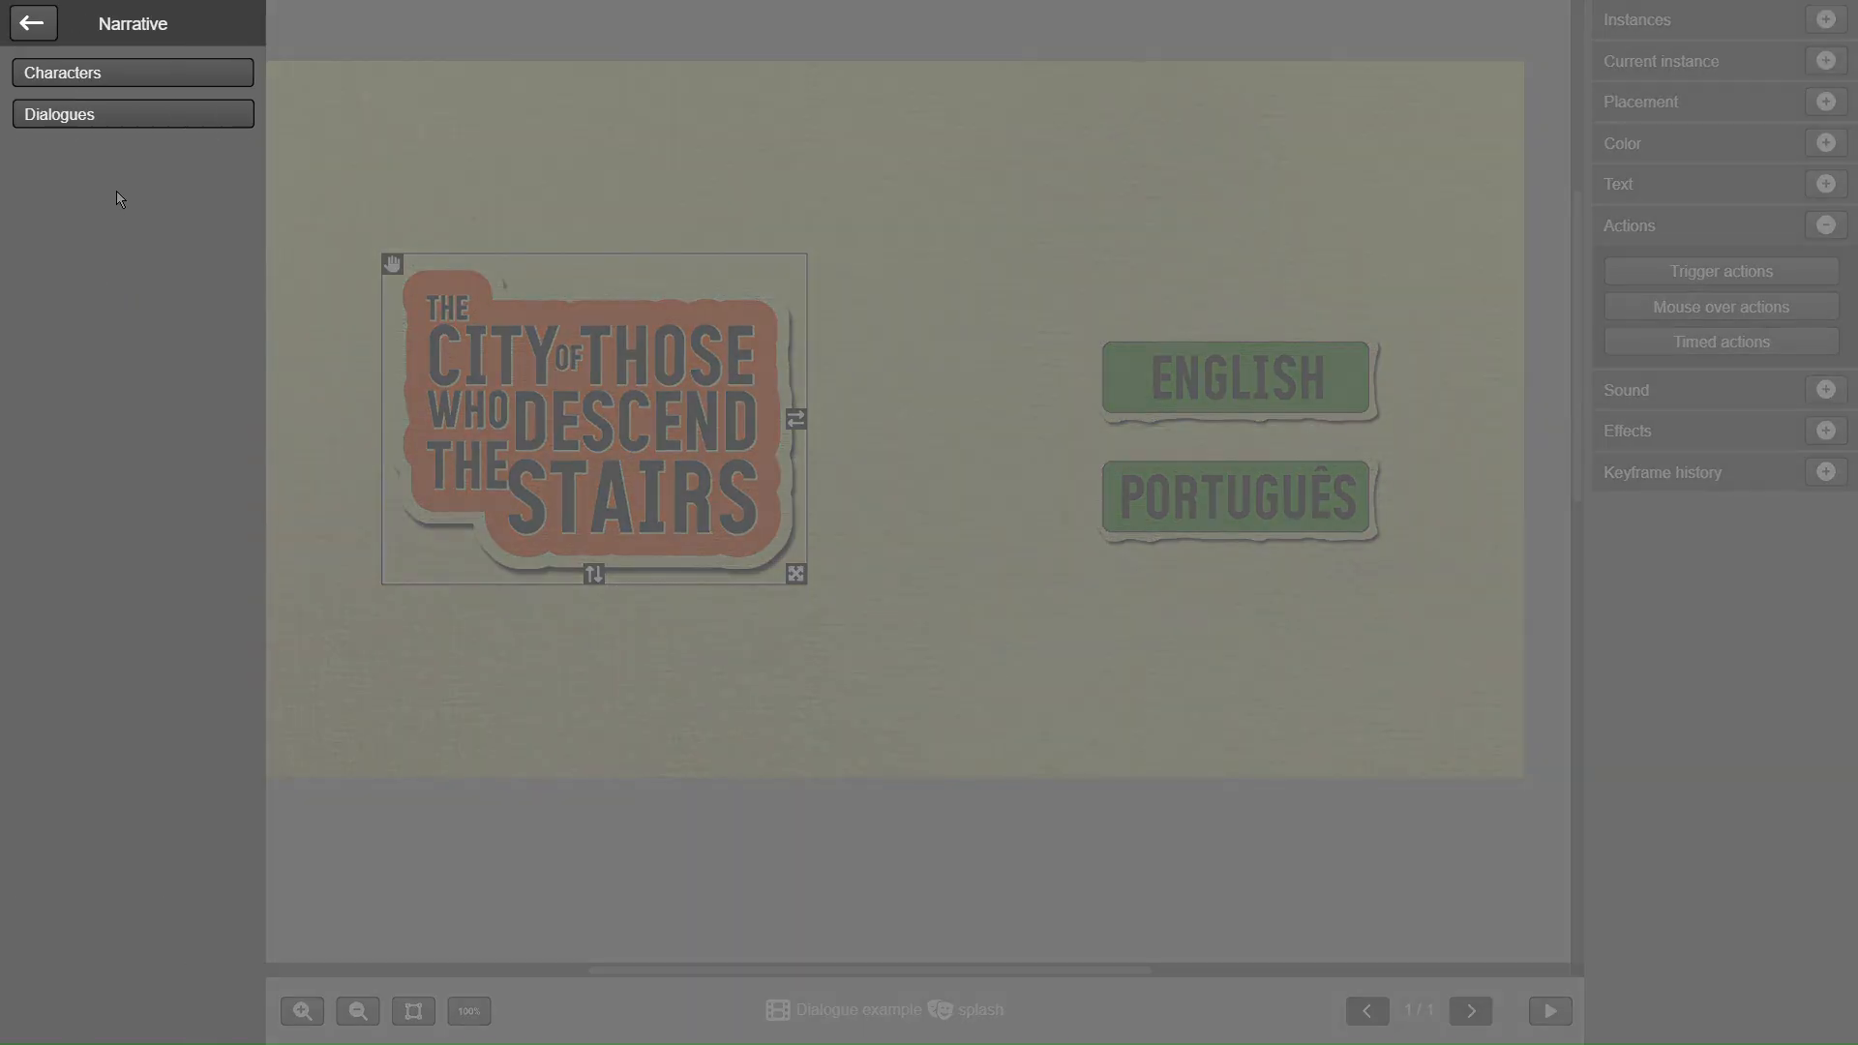
left_click(131, 114)
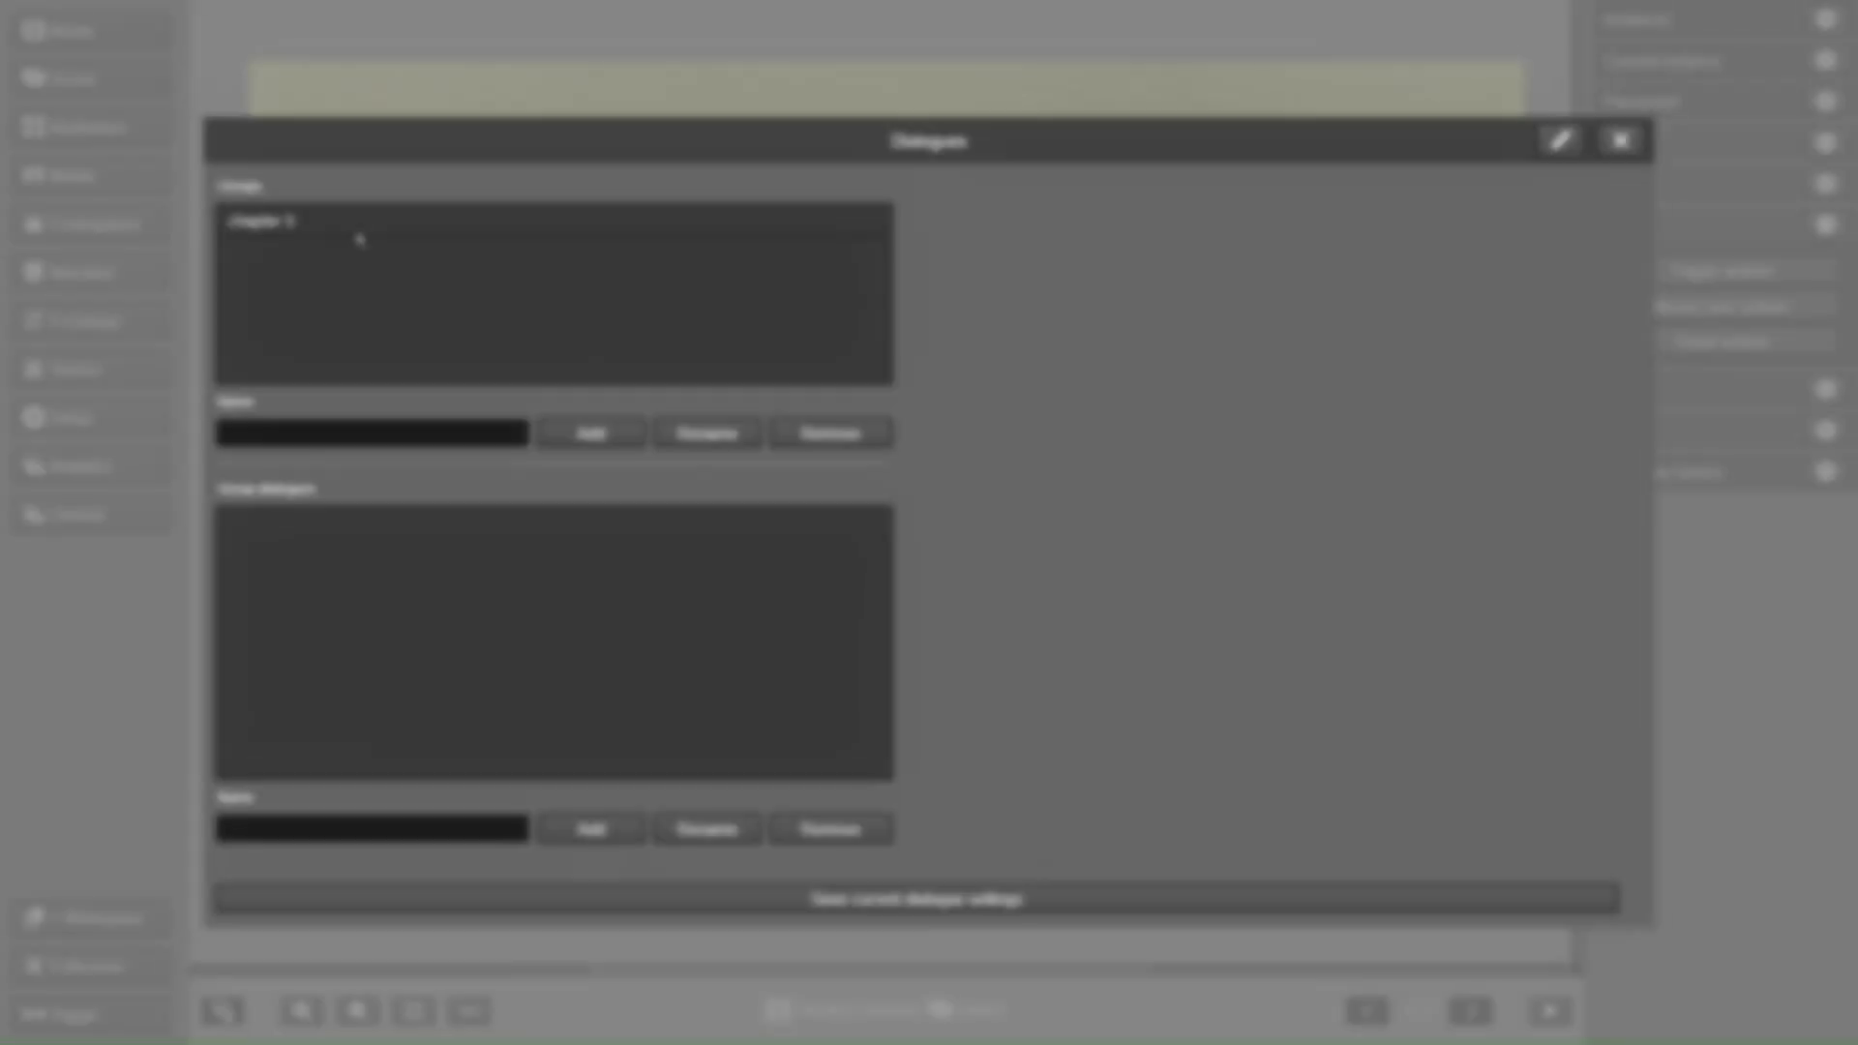
left_click(352, 221)
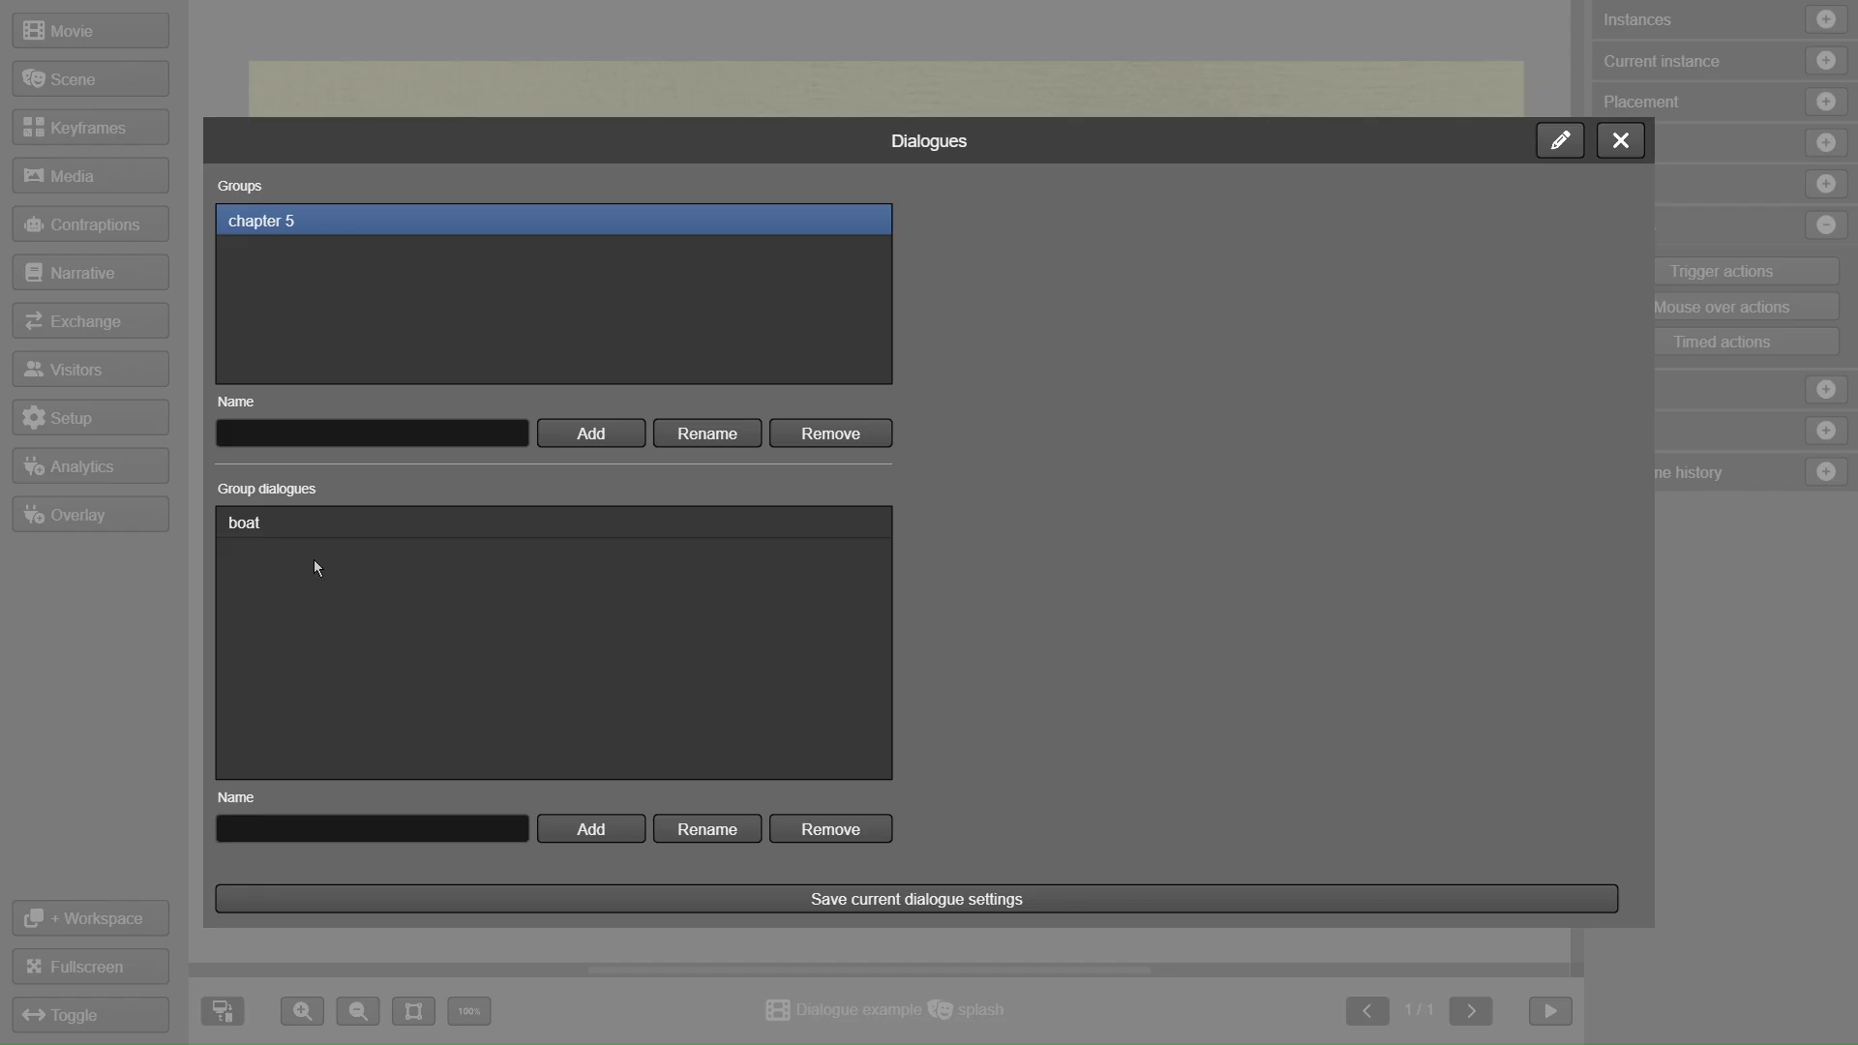
left_click(316, 523)
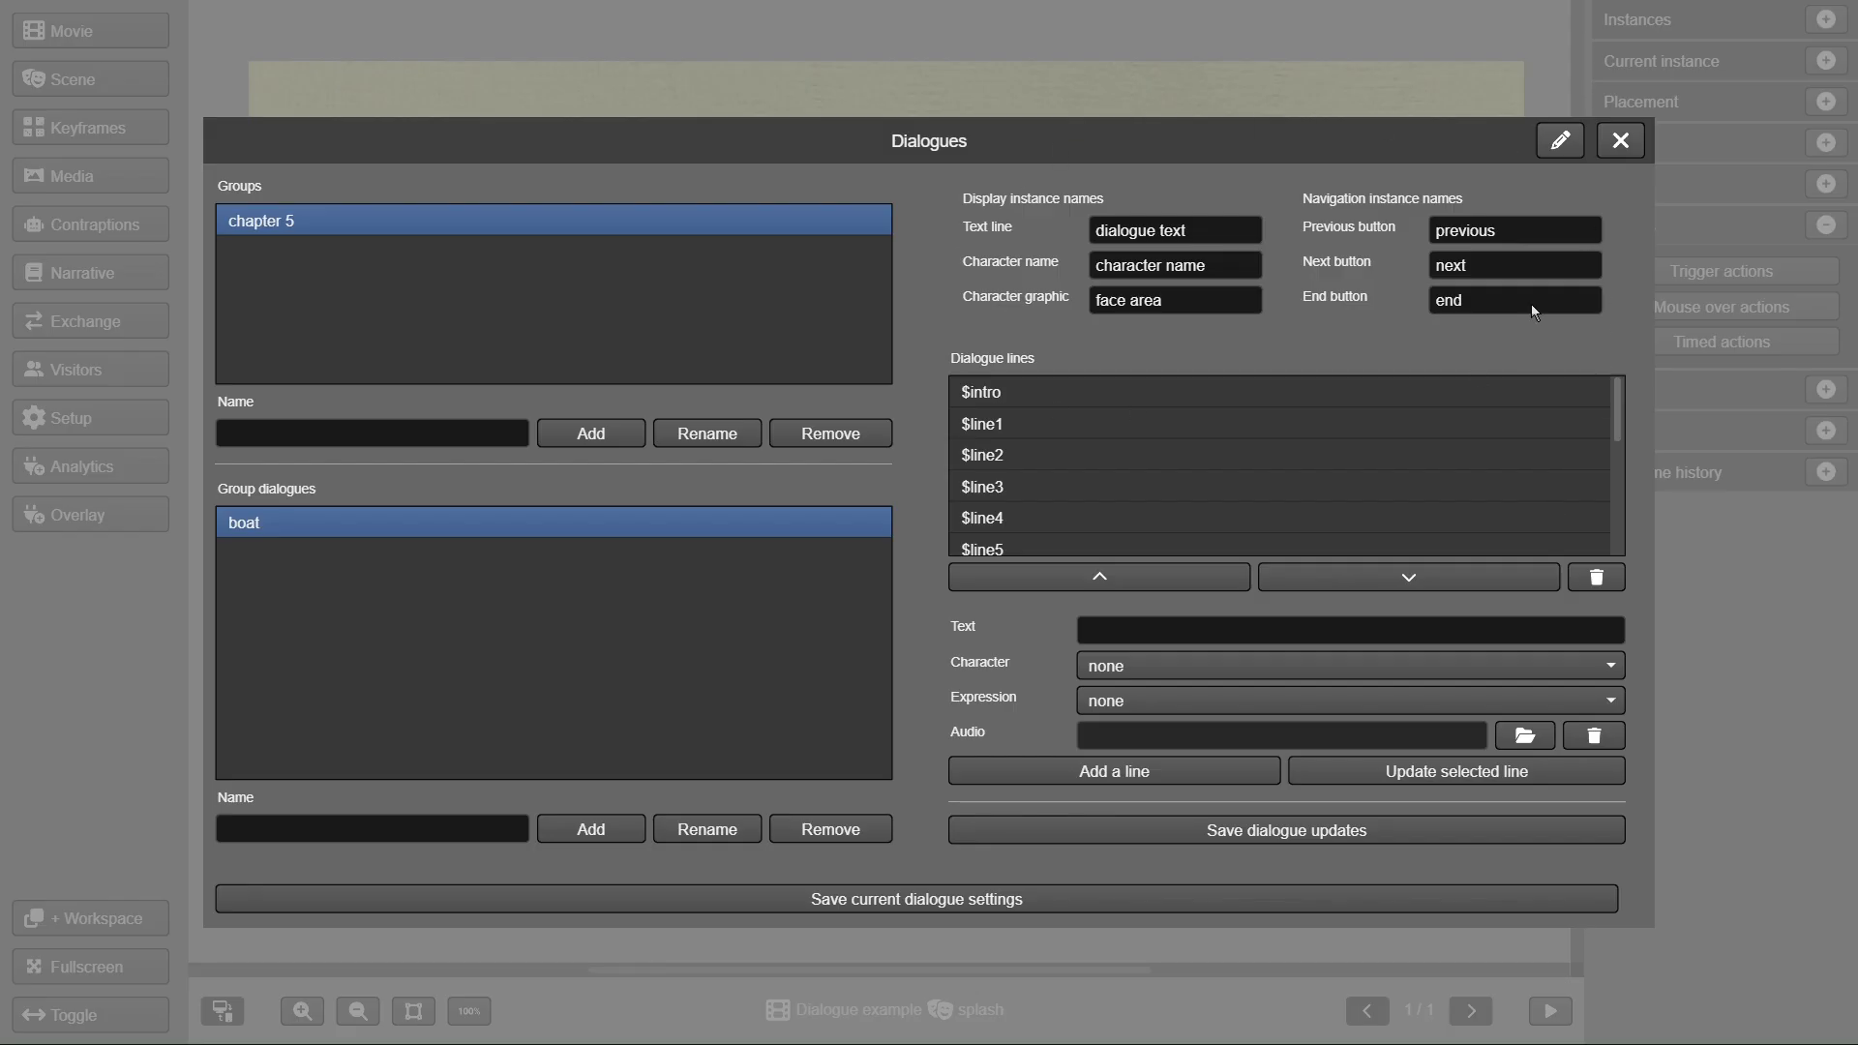
- Examine the boat dialogue's display instance names for text, character name and graphic, and its previous, next and end button names
left_click(1221, 230)
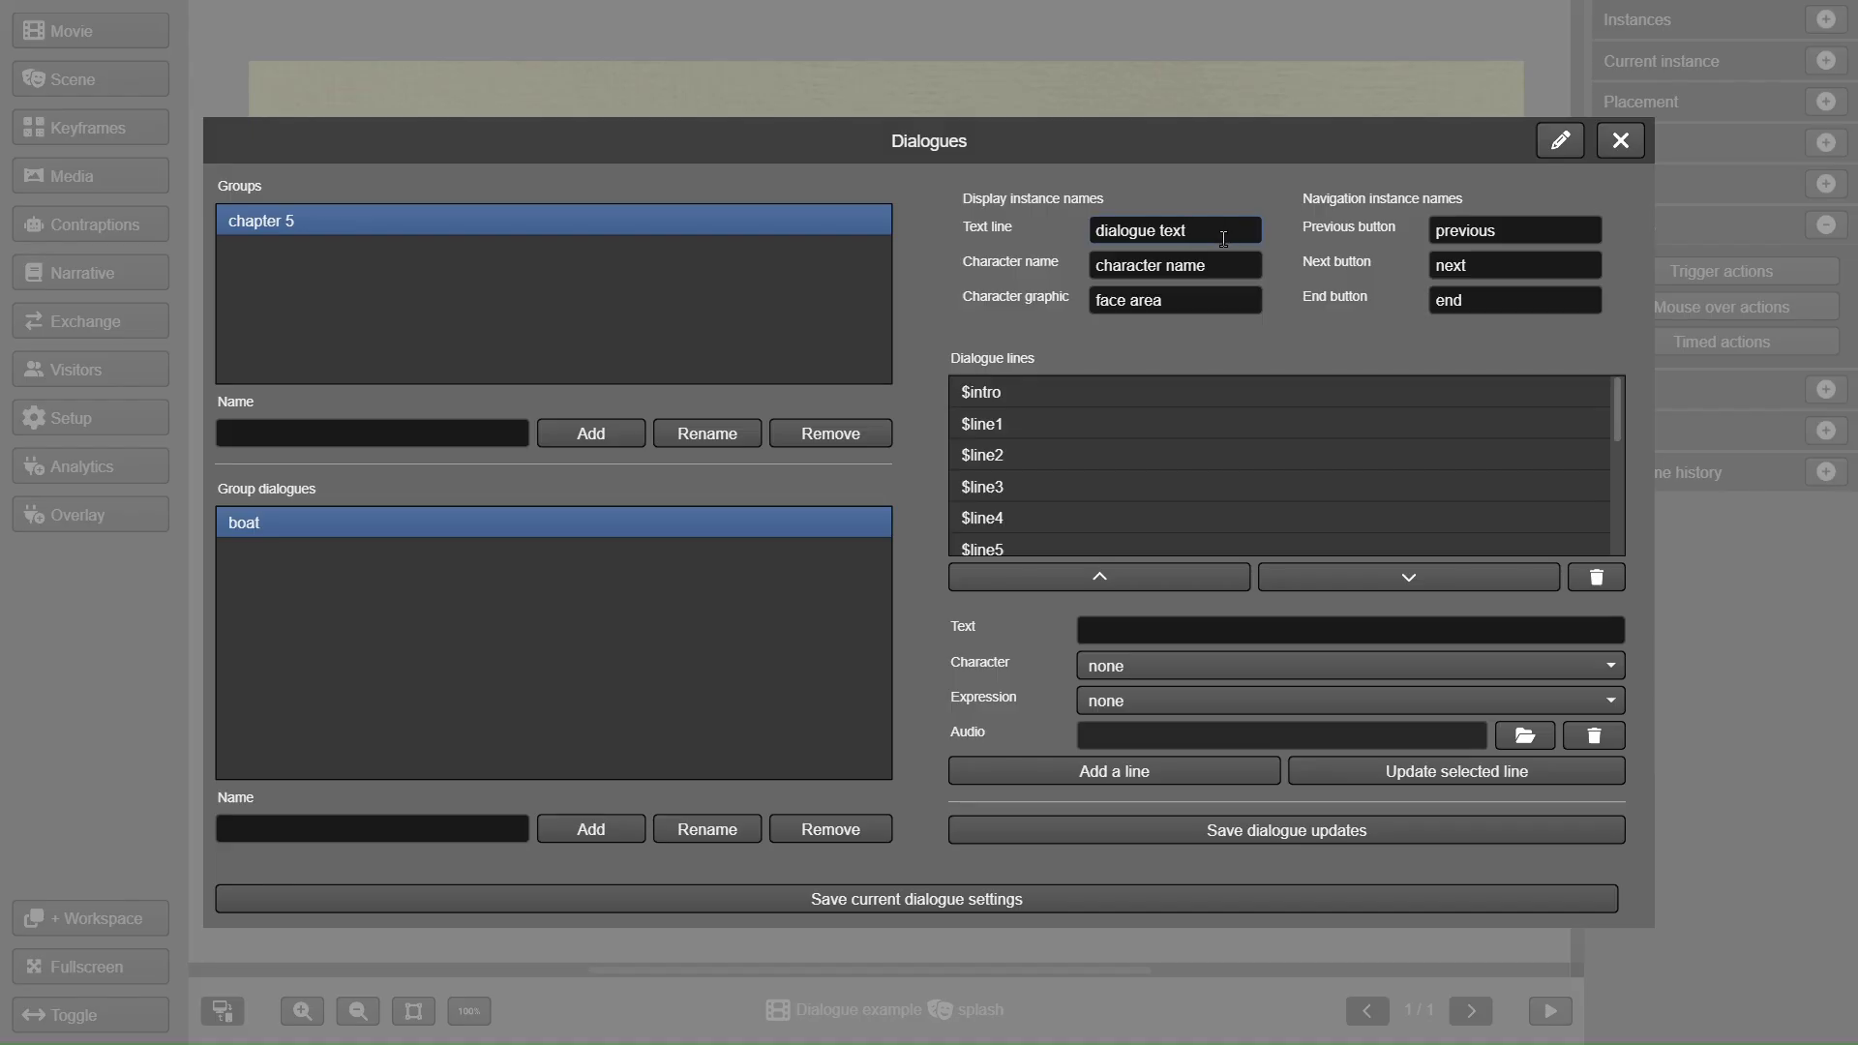
left_click(1225, 267)
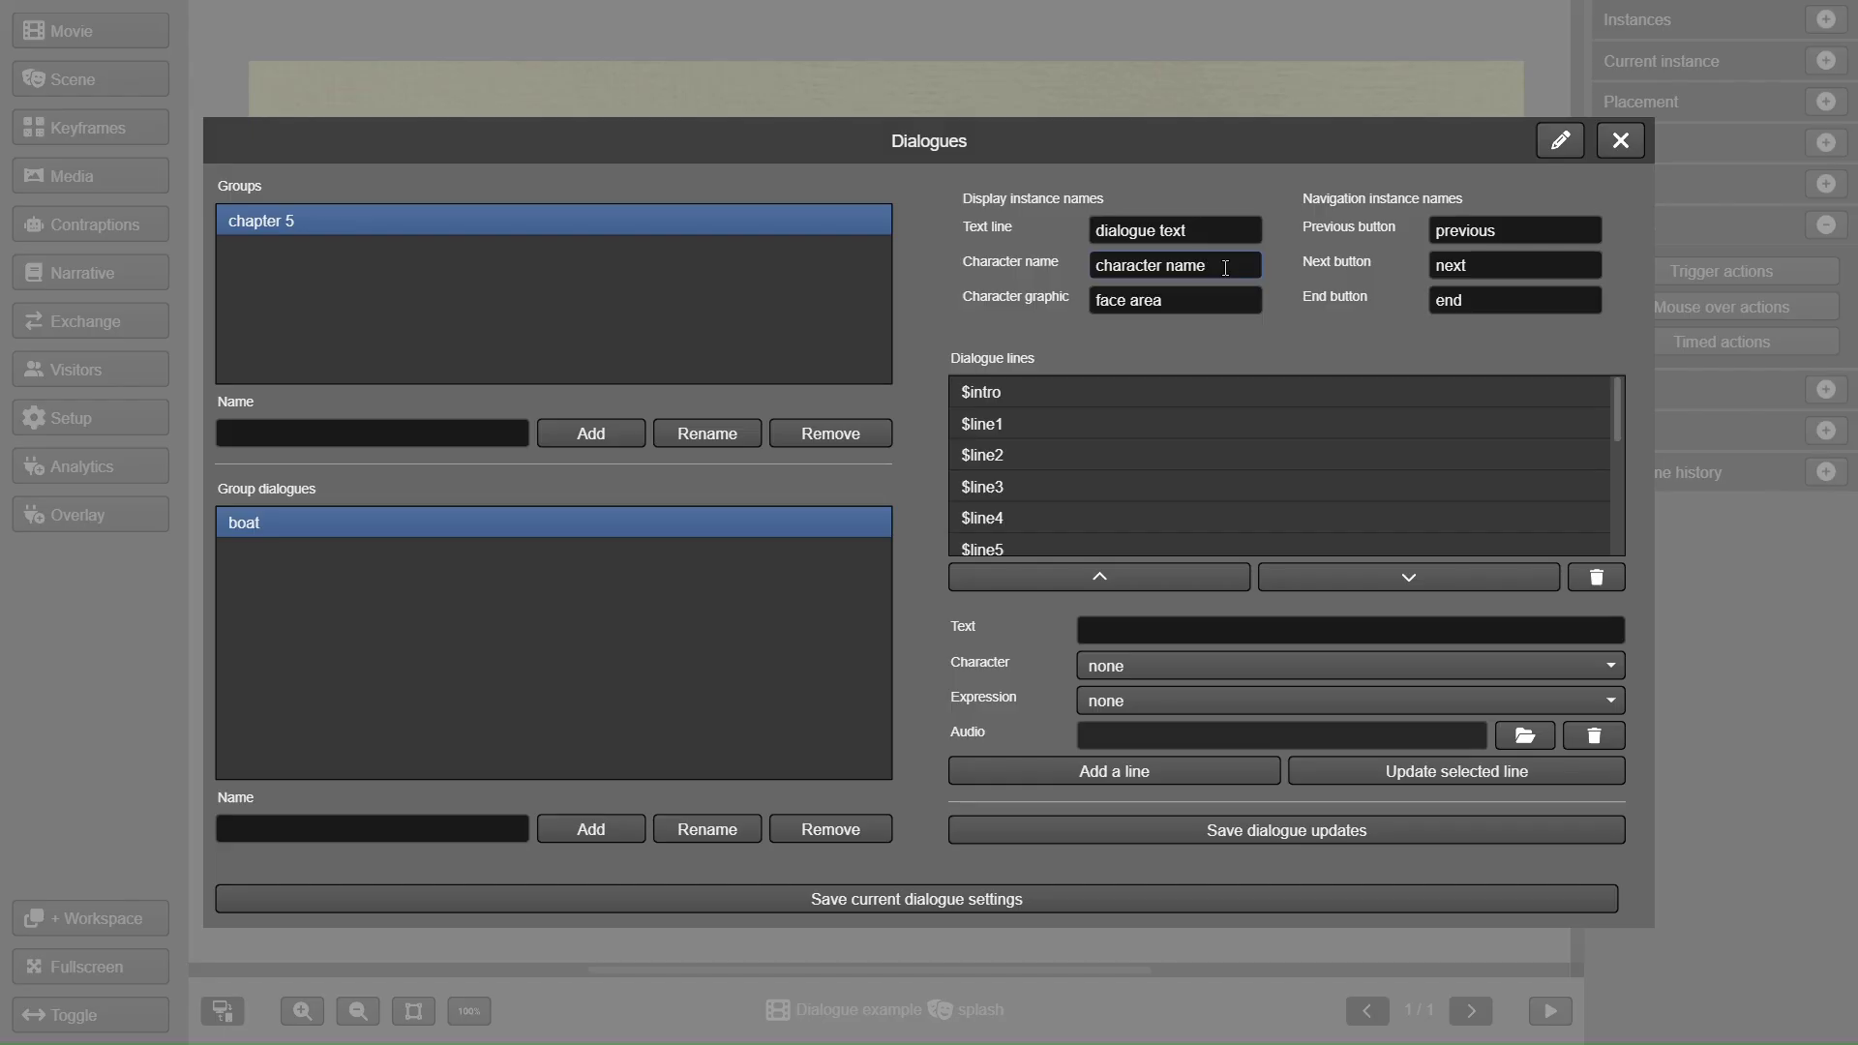
left_click(1225, 304)
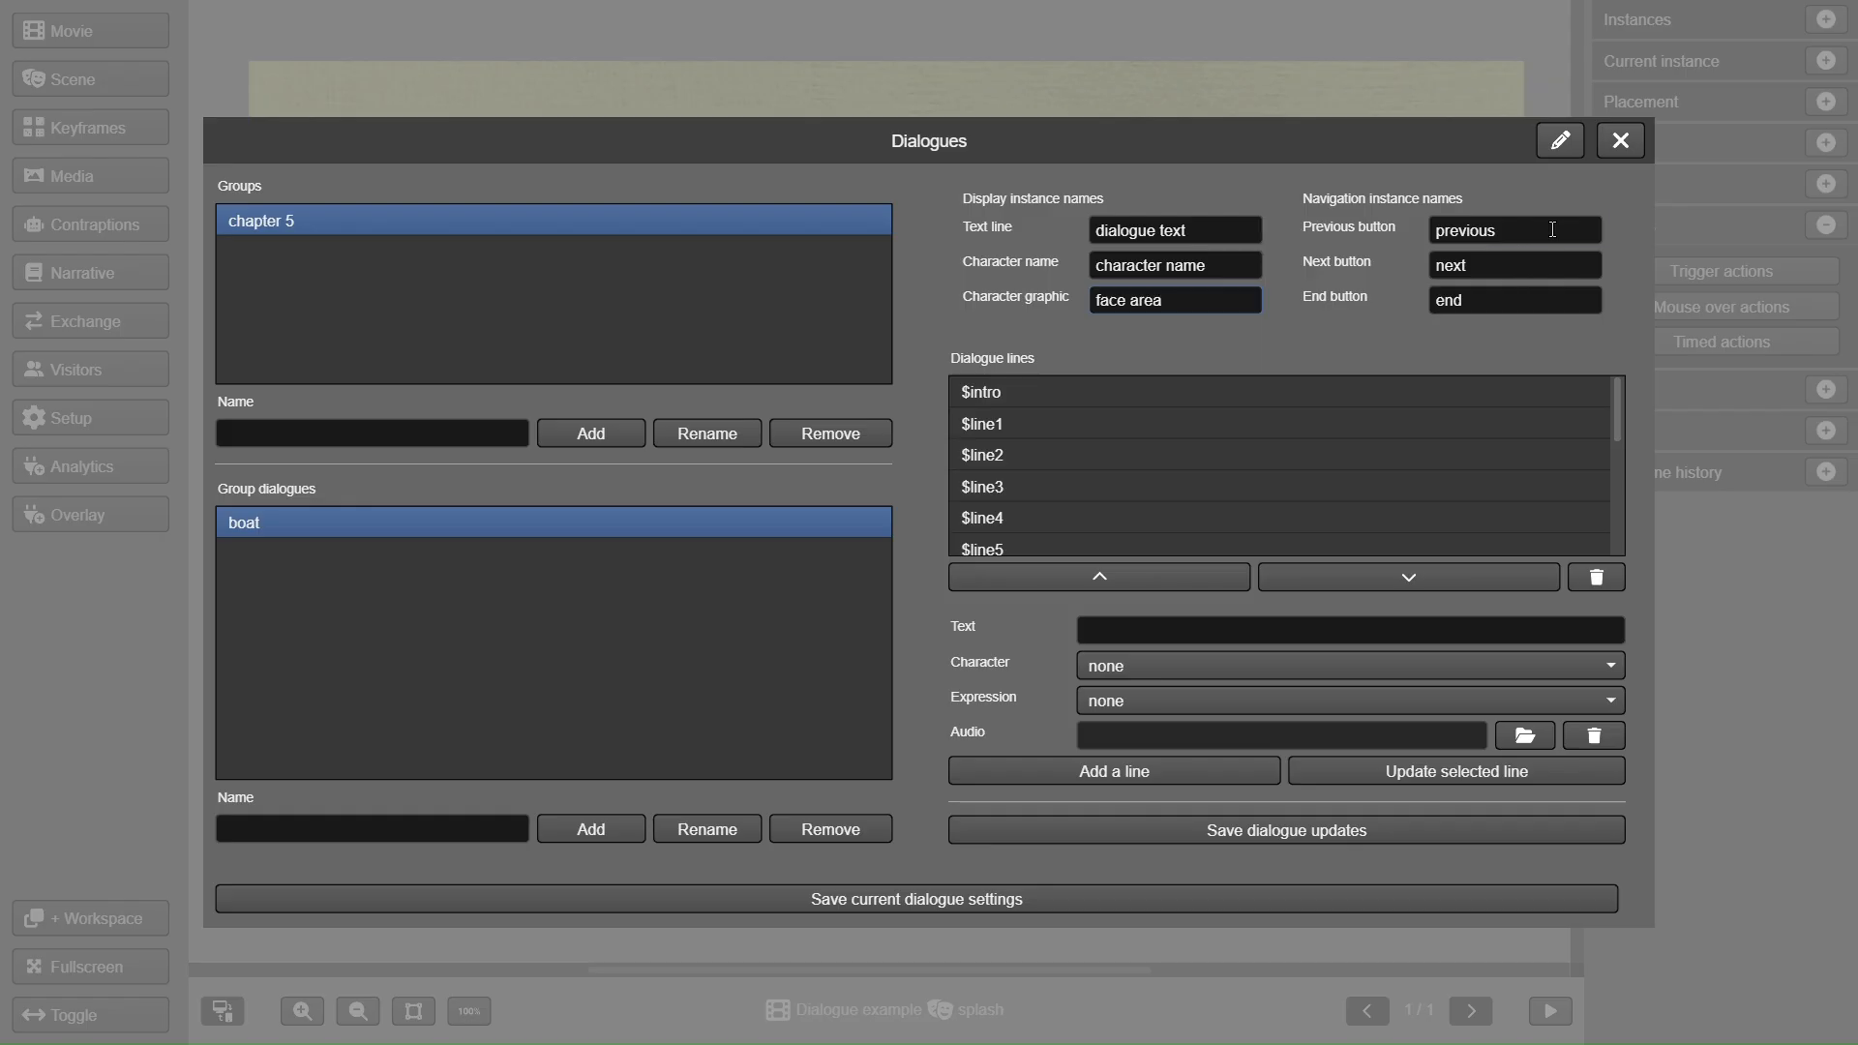
left_click(1553, 229)
left_click(1538, 269)
left_click(1538, 300)
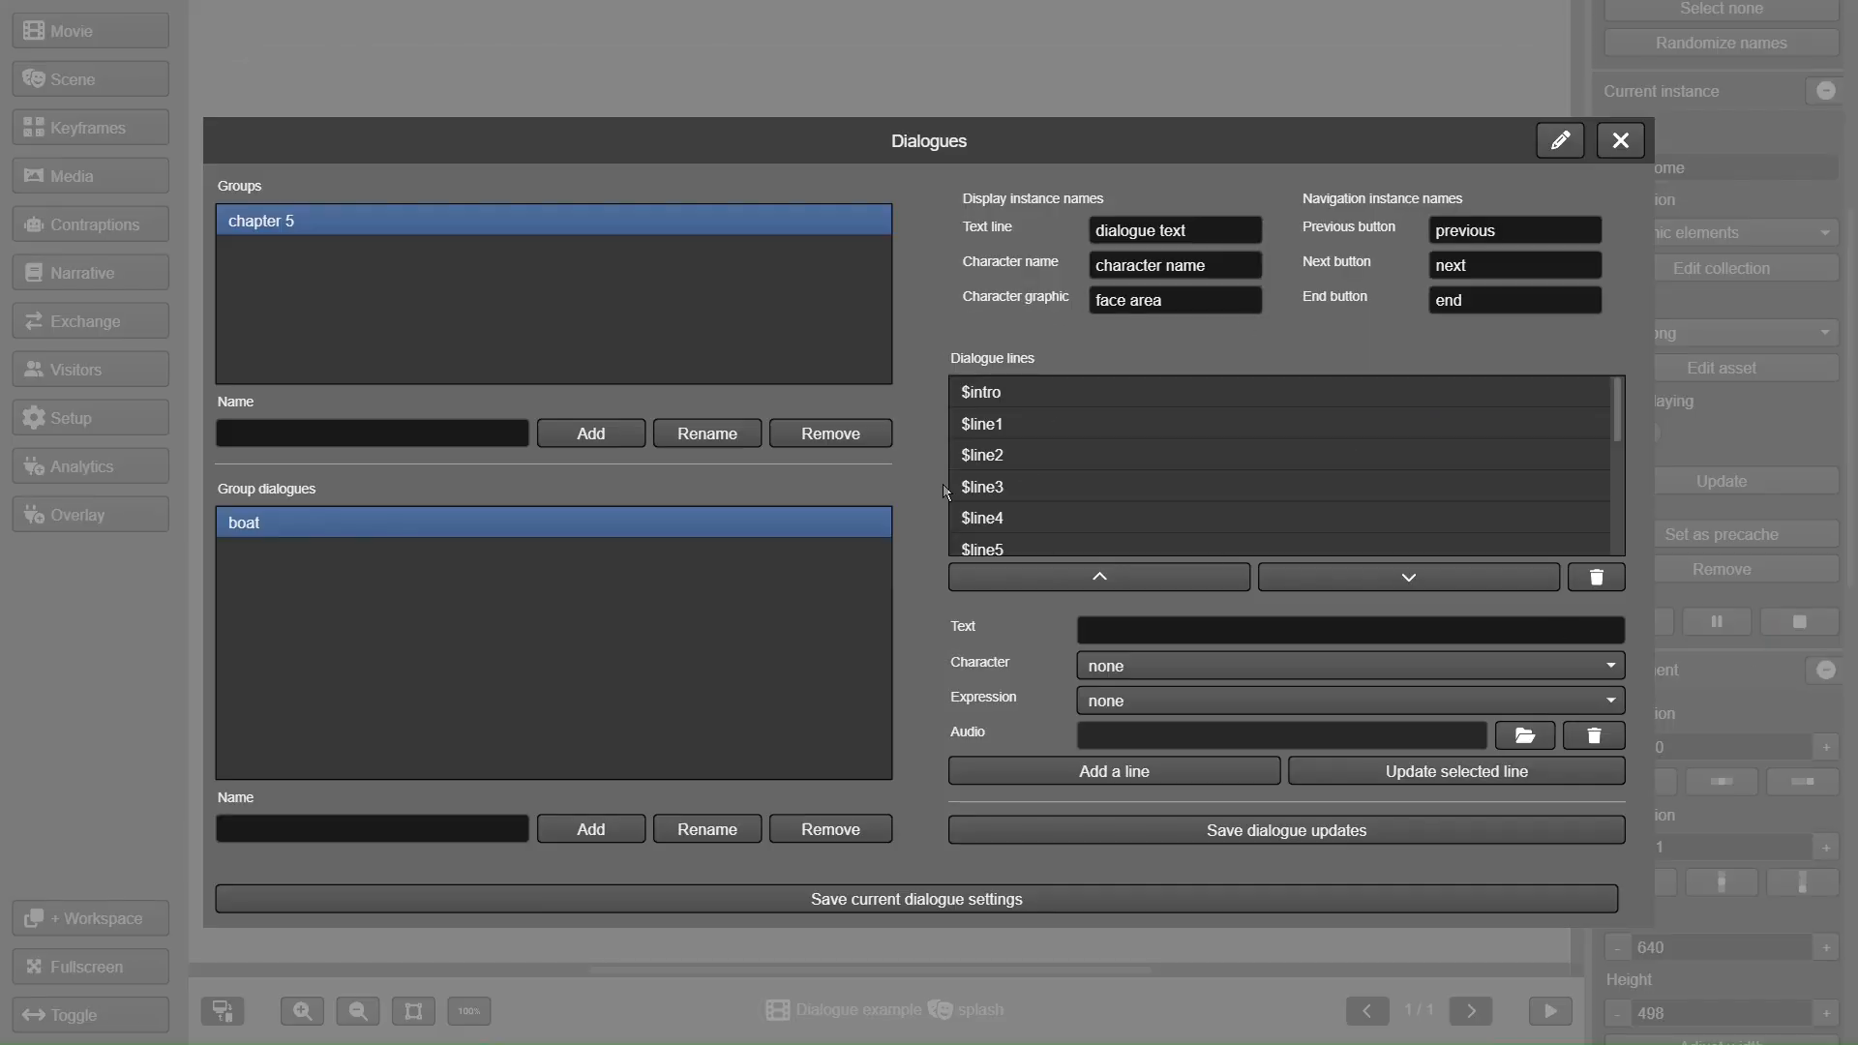
- Inspect the text of the $intro dialogue line and the character assigned to the $line1 line
left_click(992, 397)
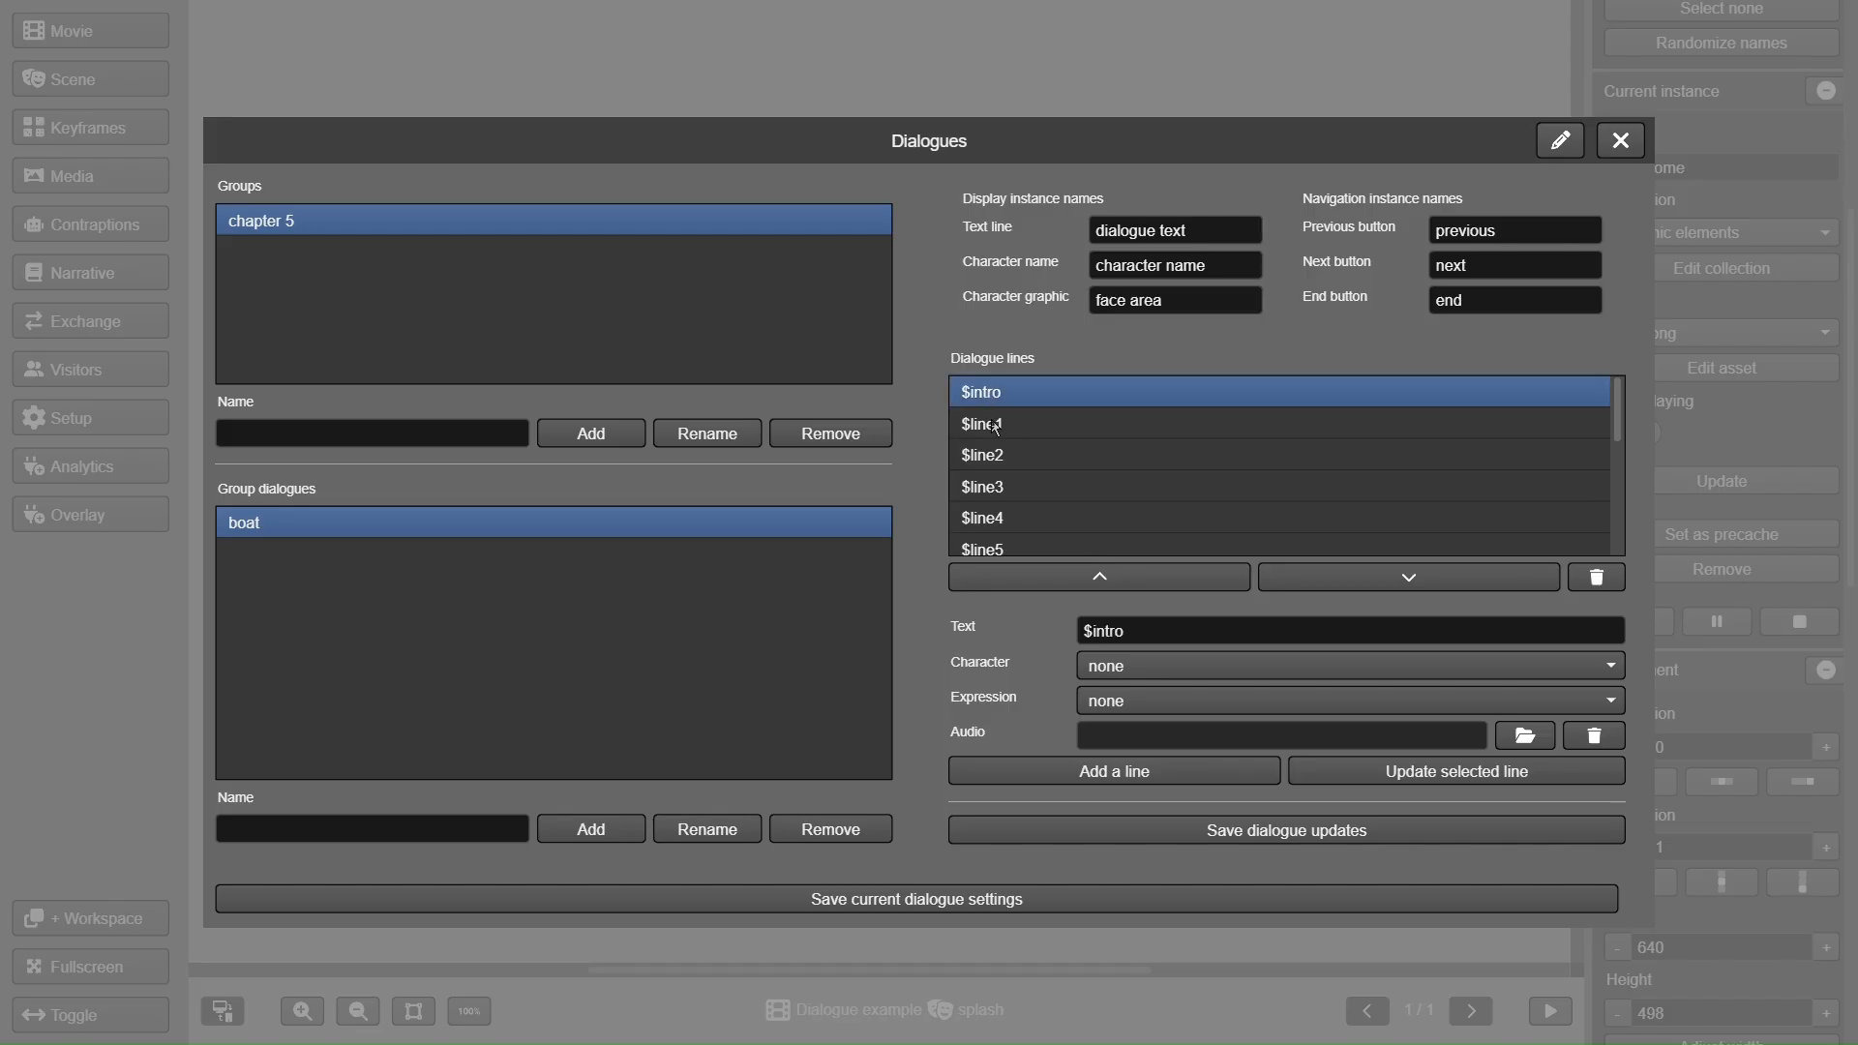
left_click(1161, 630)
double_click(1161, 631)
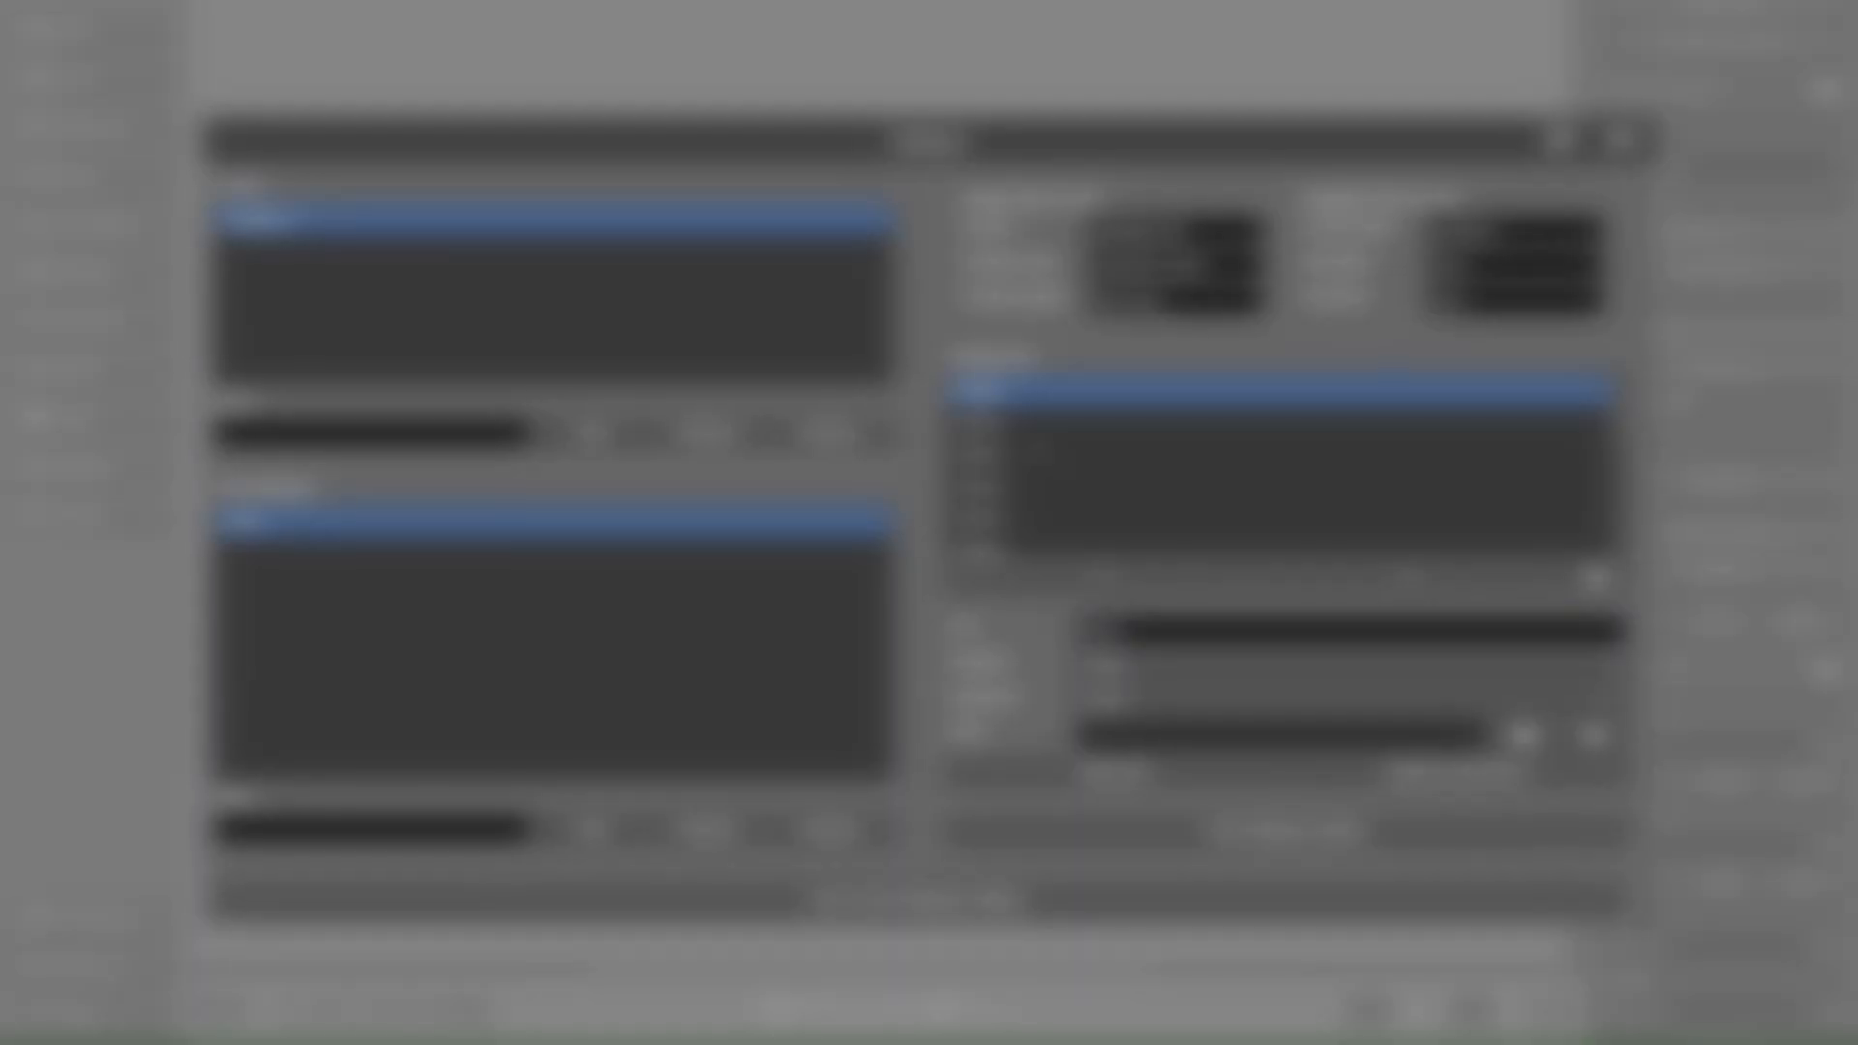
left_click(1026, 423)
left_click(1120, 673)
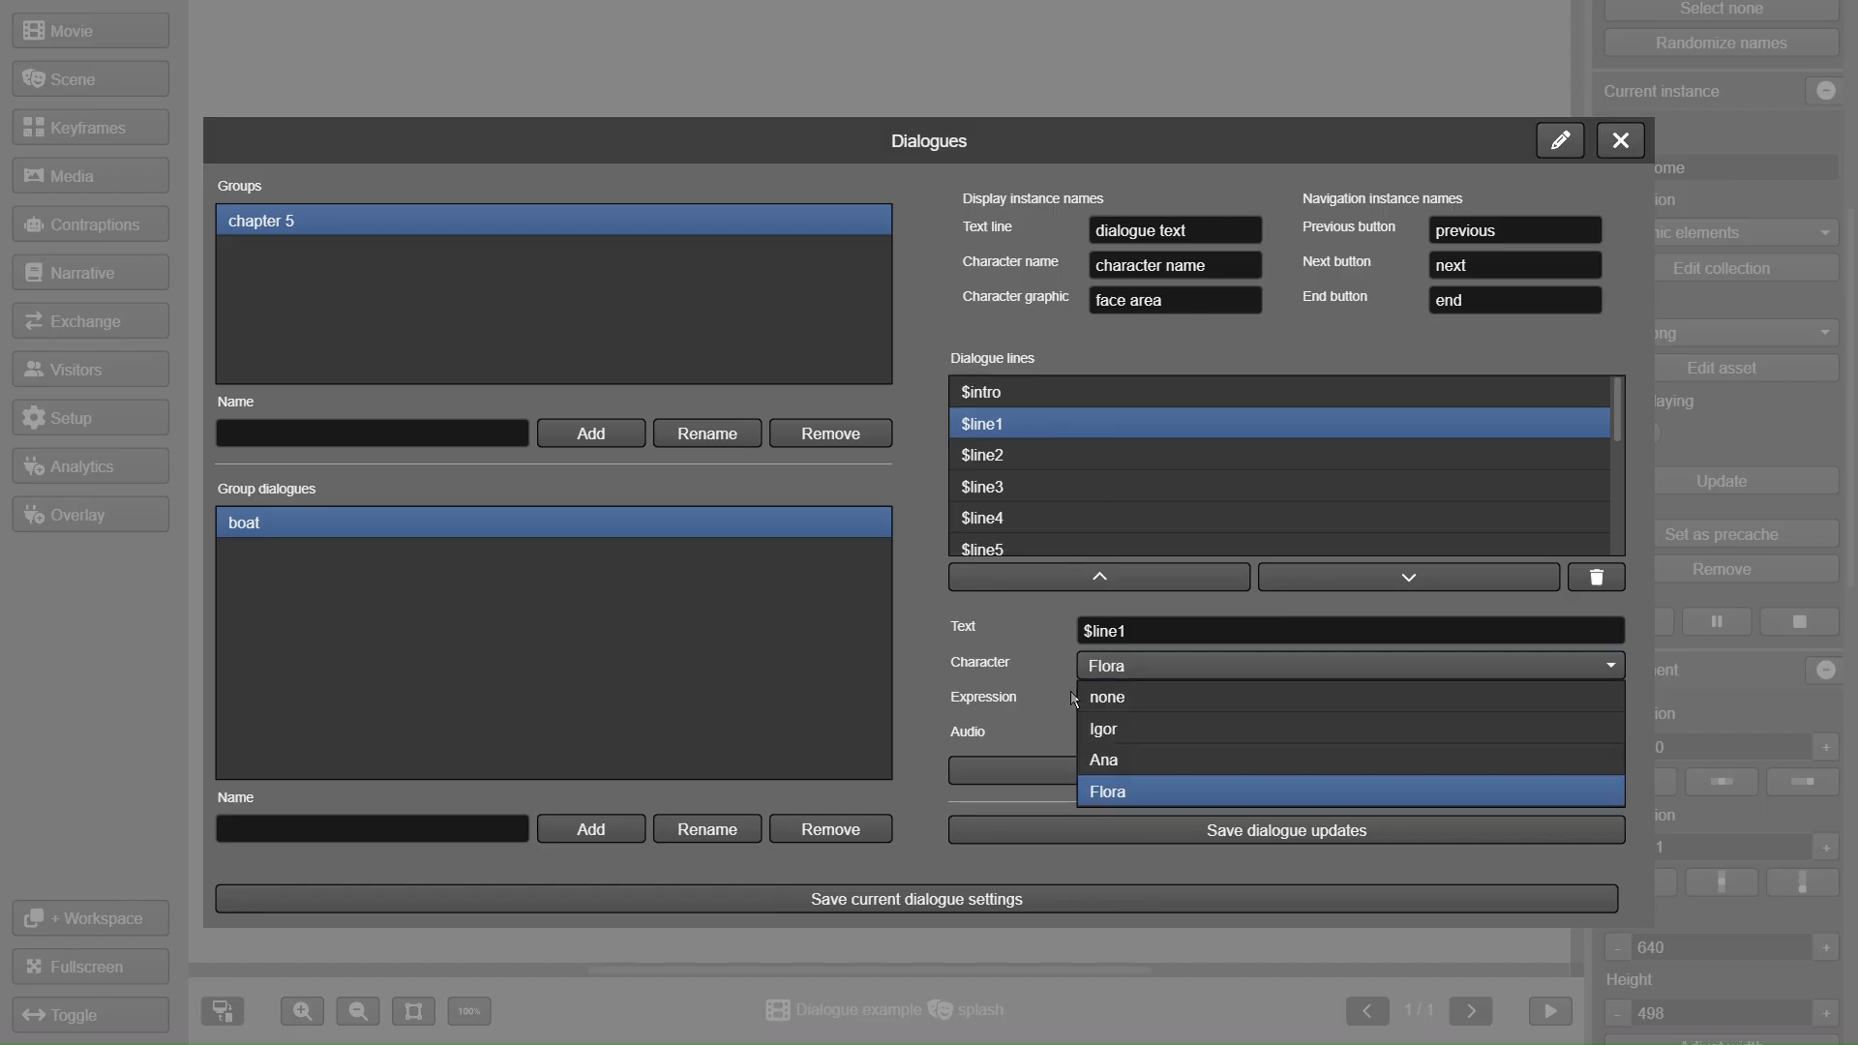
left_click(1118, 782)
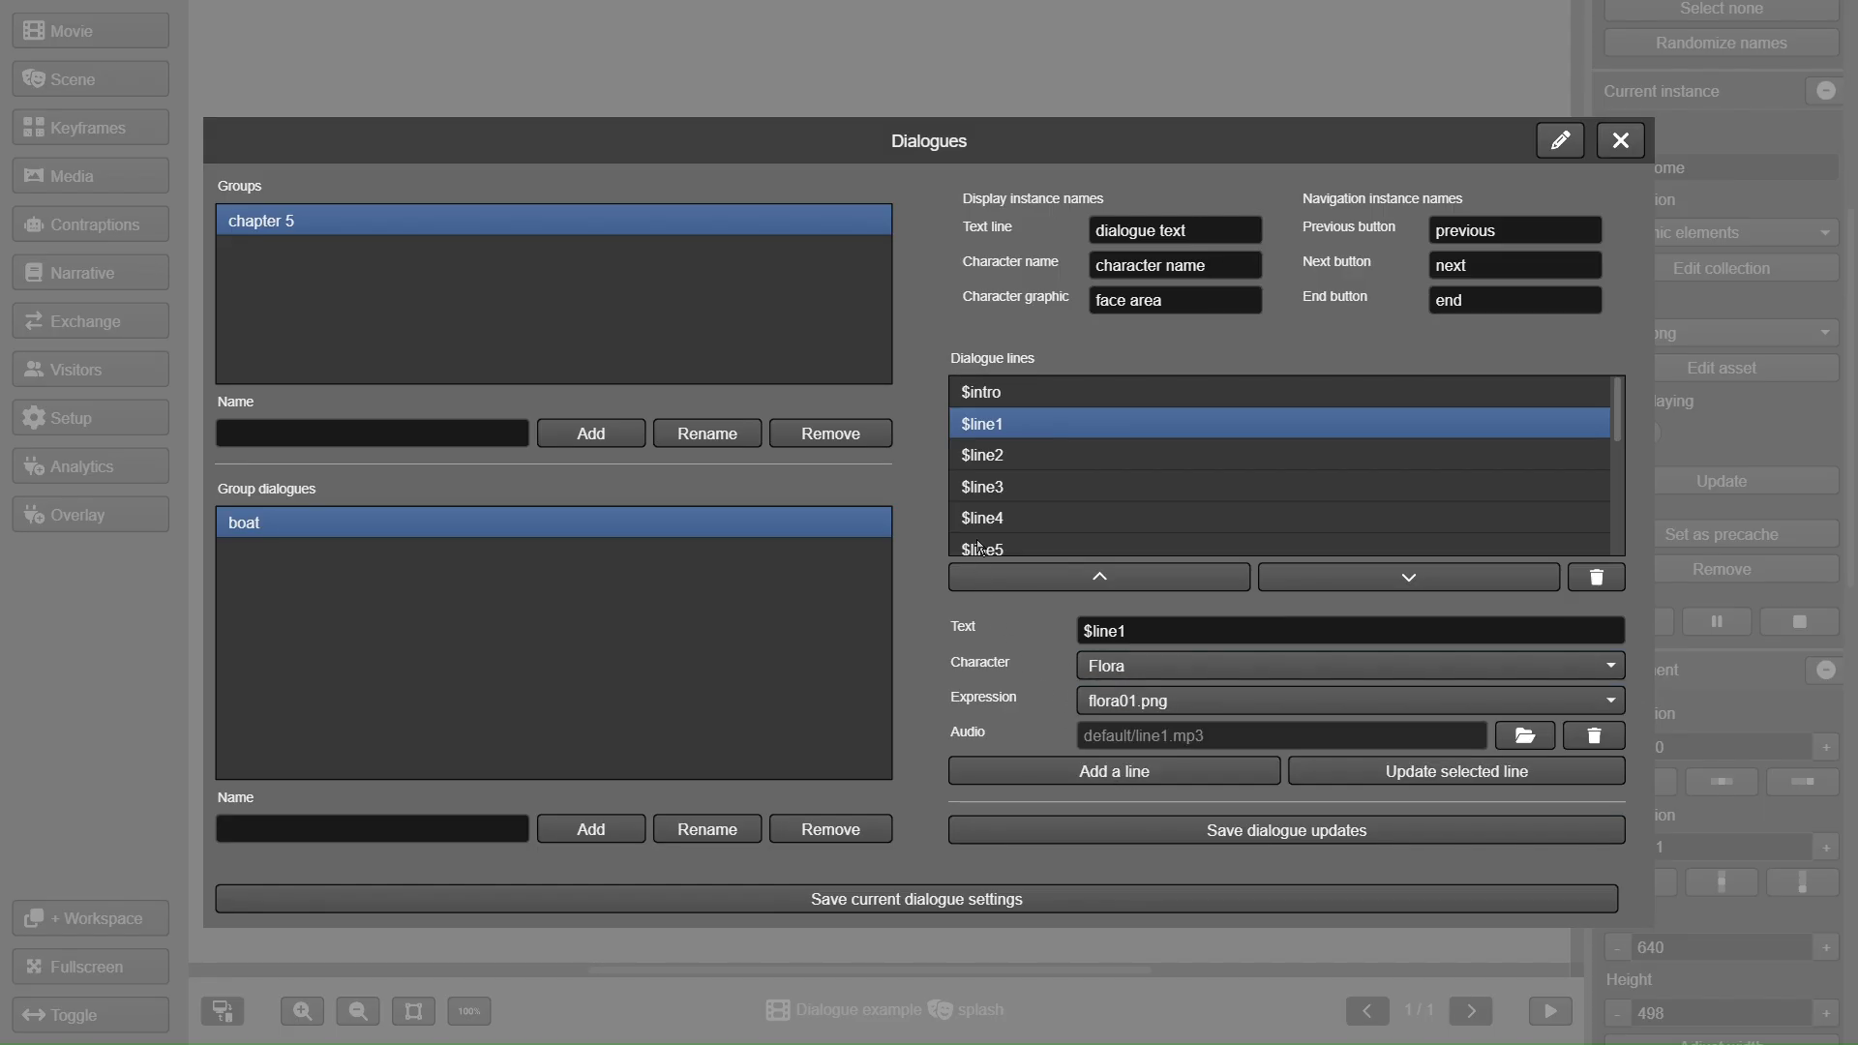
- Inspect the $line3 dialogue line's character and expression options, keeping Igor and igor01.png
left_click(997, 489)
left_click(1115, 671)
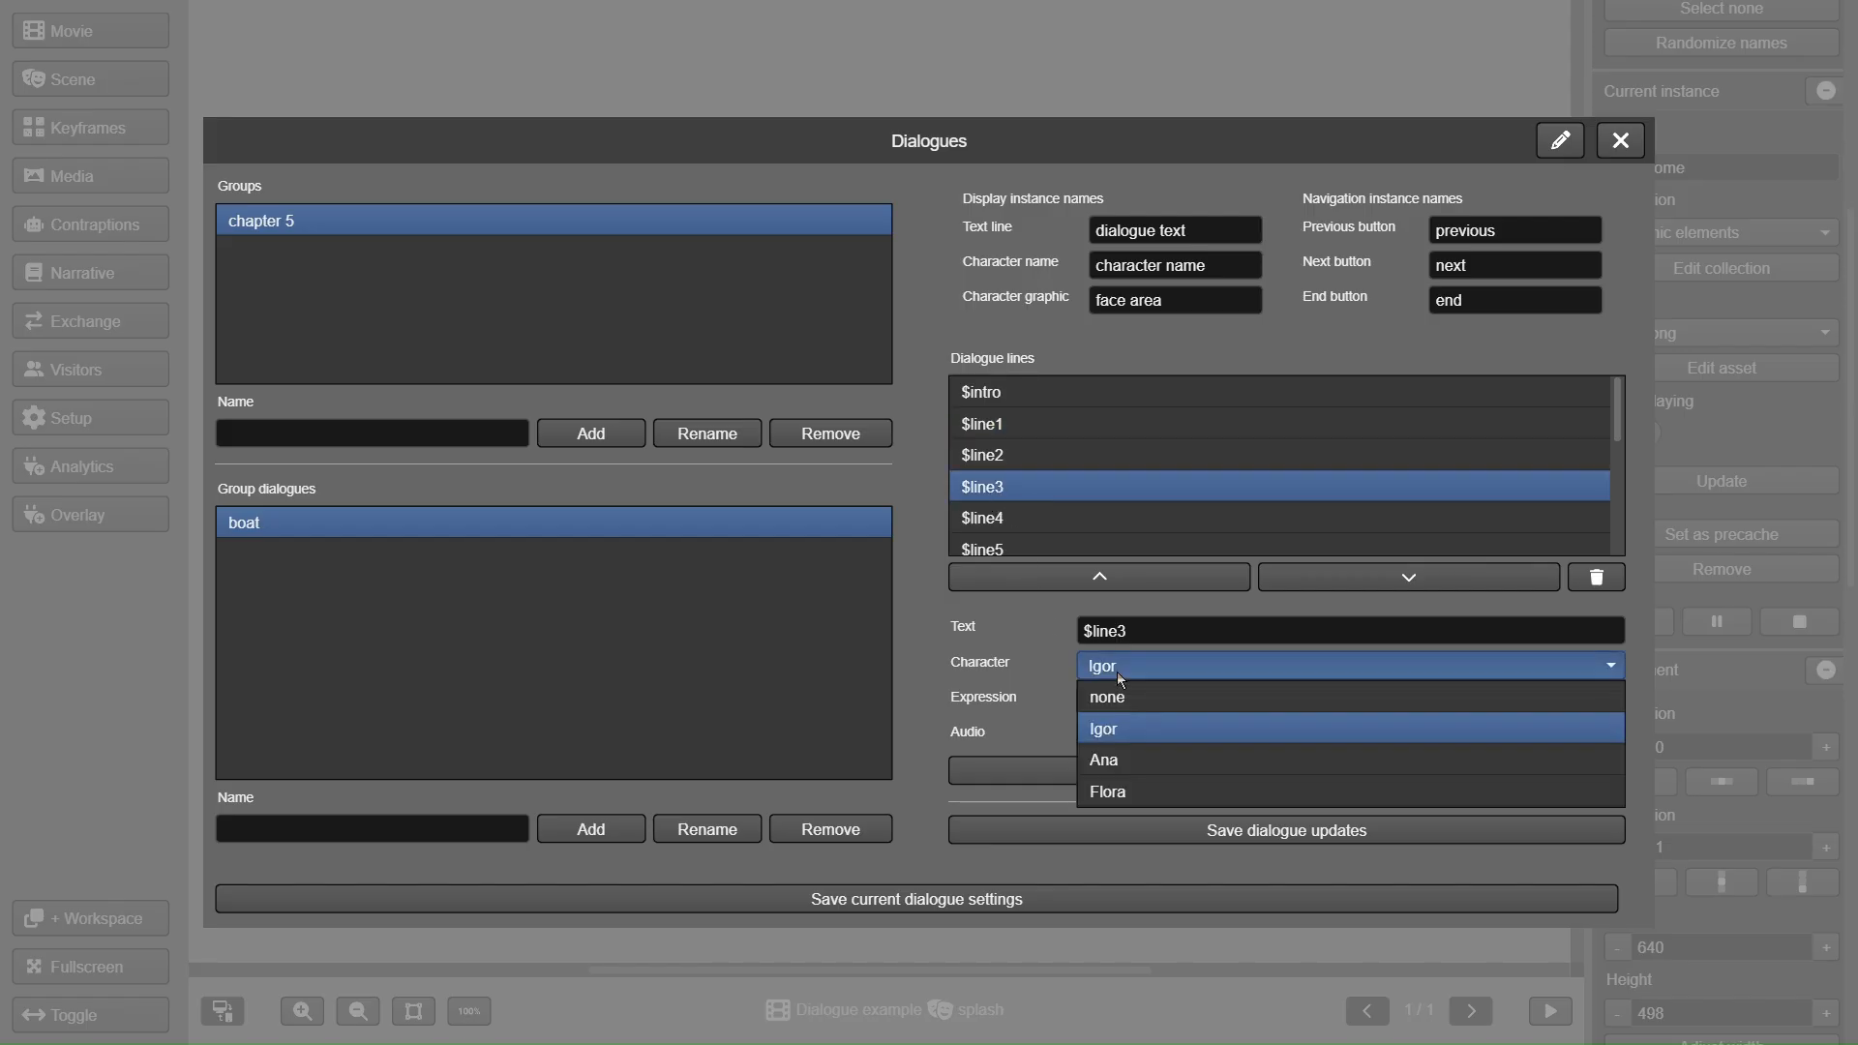
left_click(1130, 738)
left_click(1147, 701)
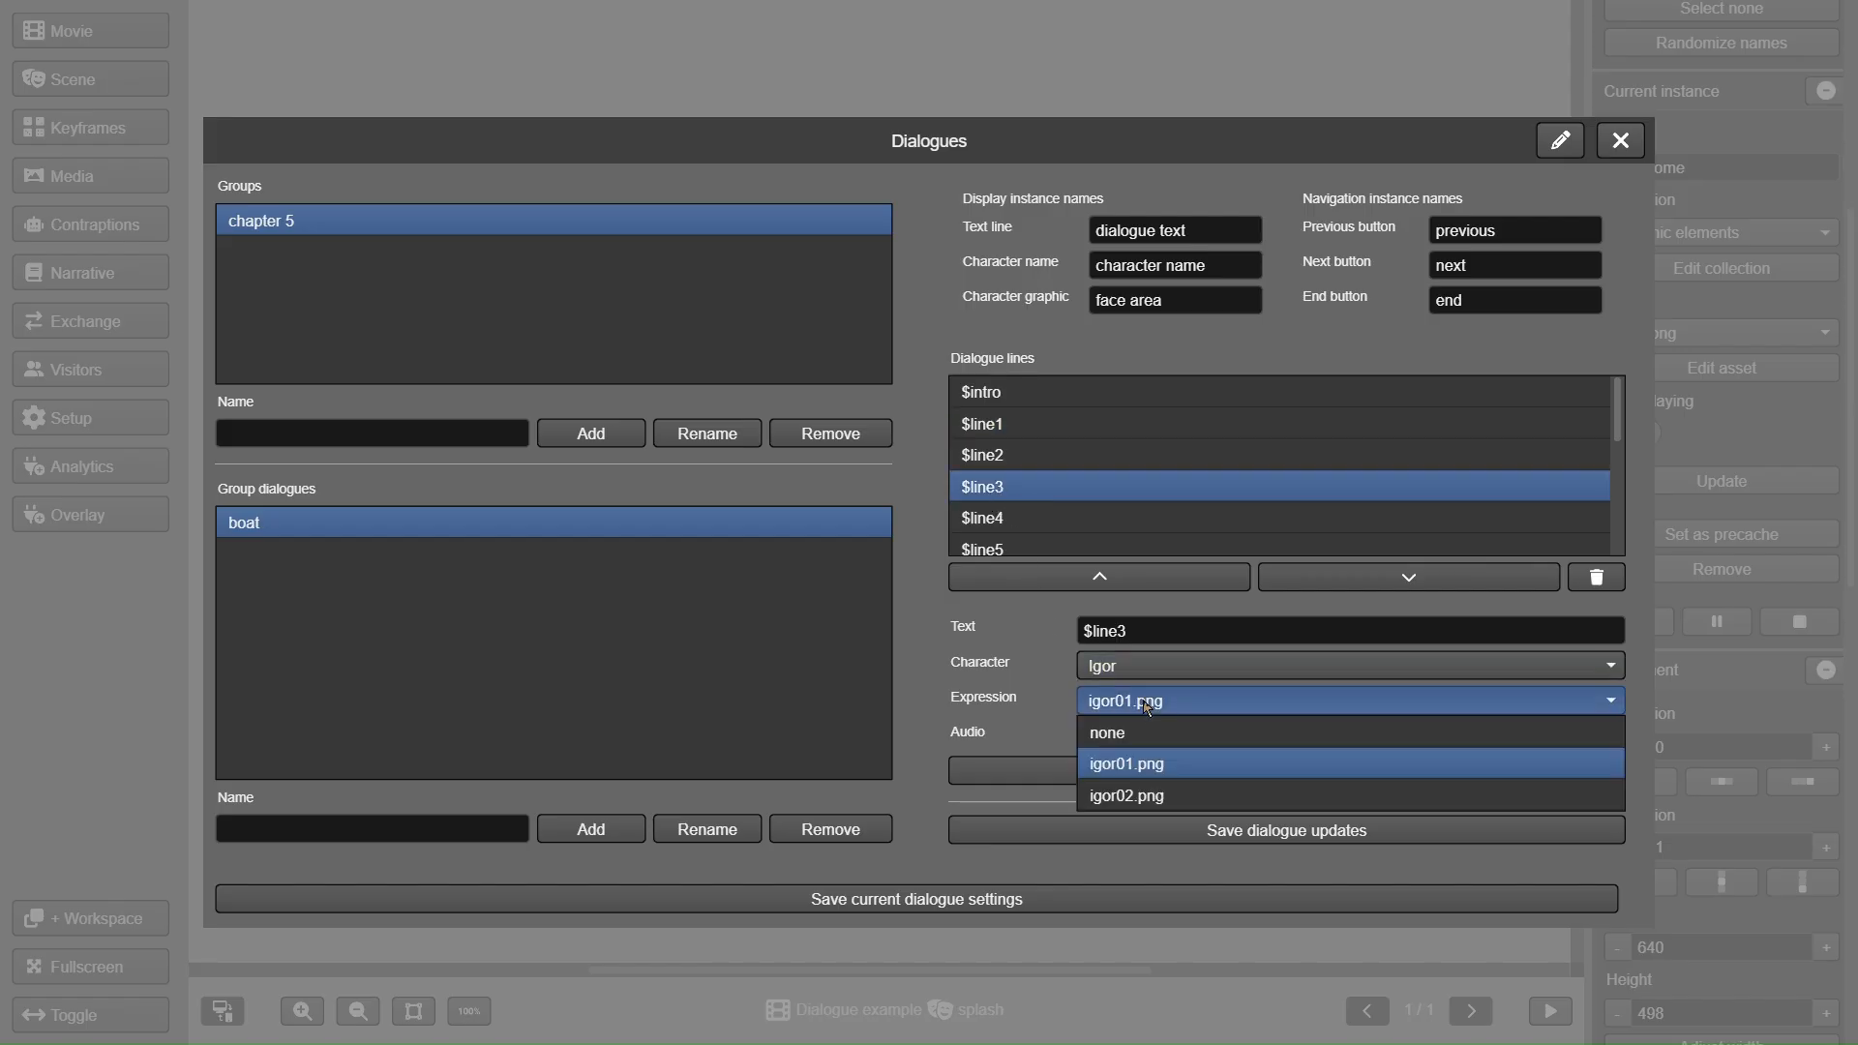
left_click(1132, 765)
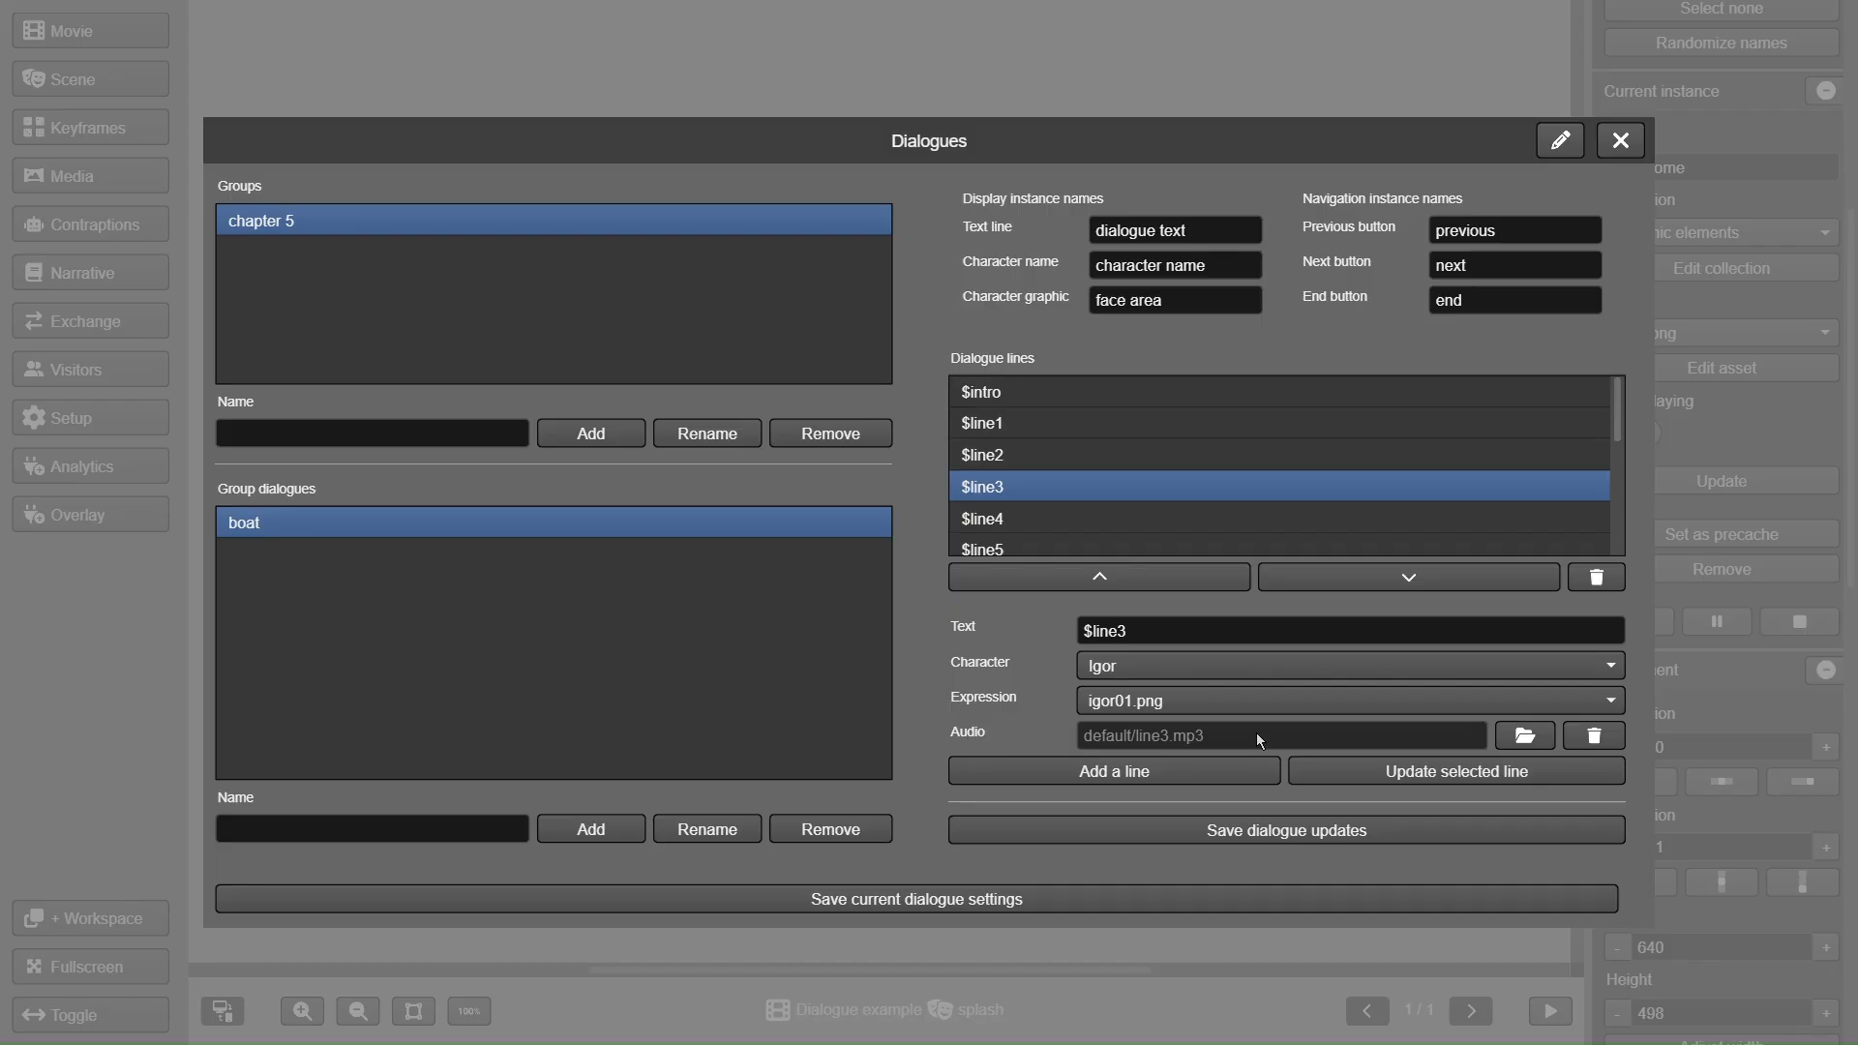
- Browse the line recordings in the default audio folder for the $line3 dialogue line, without choosing another file
left_click(1526, 735)
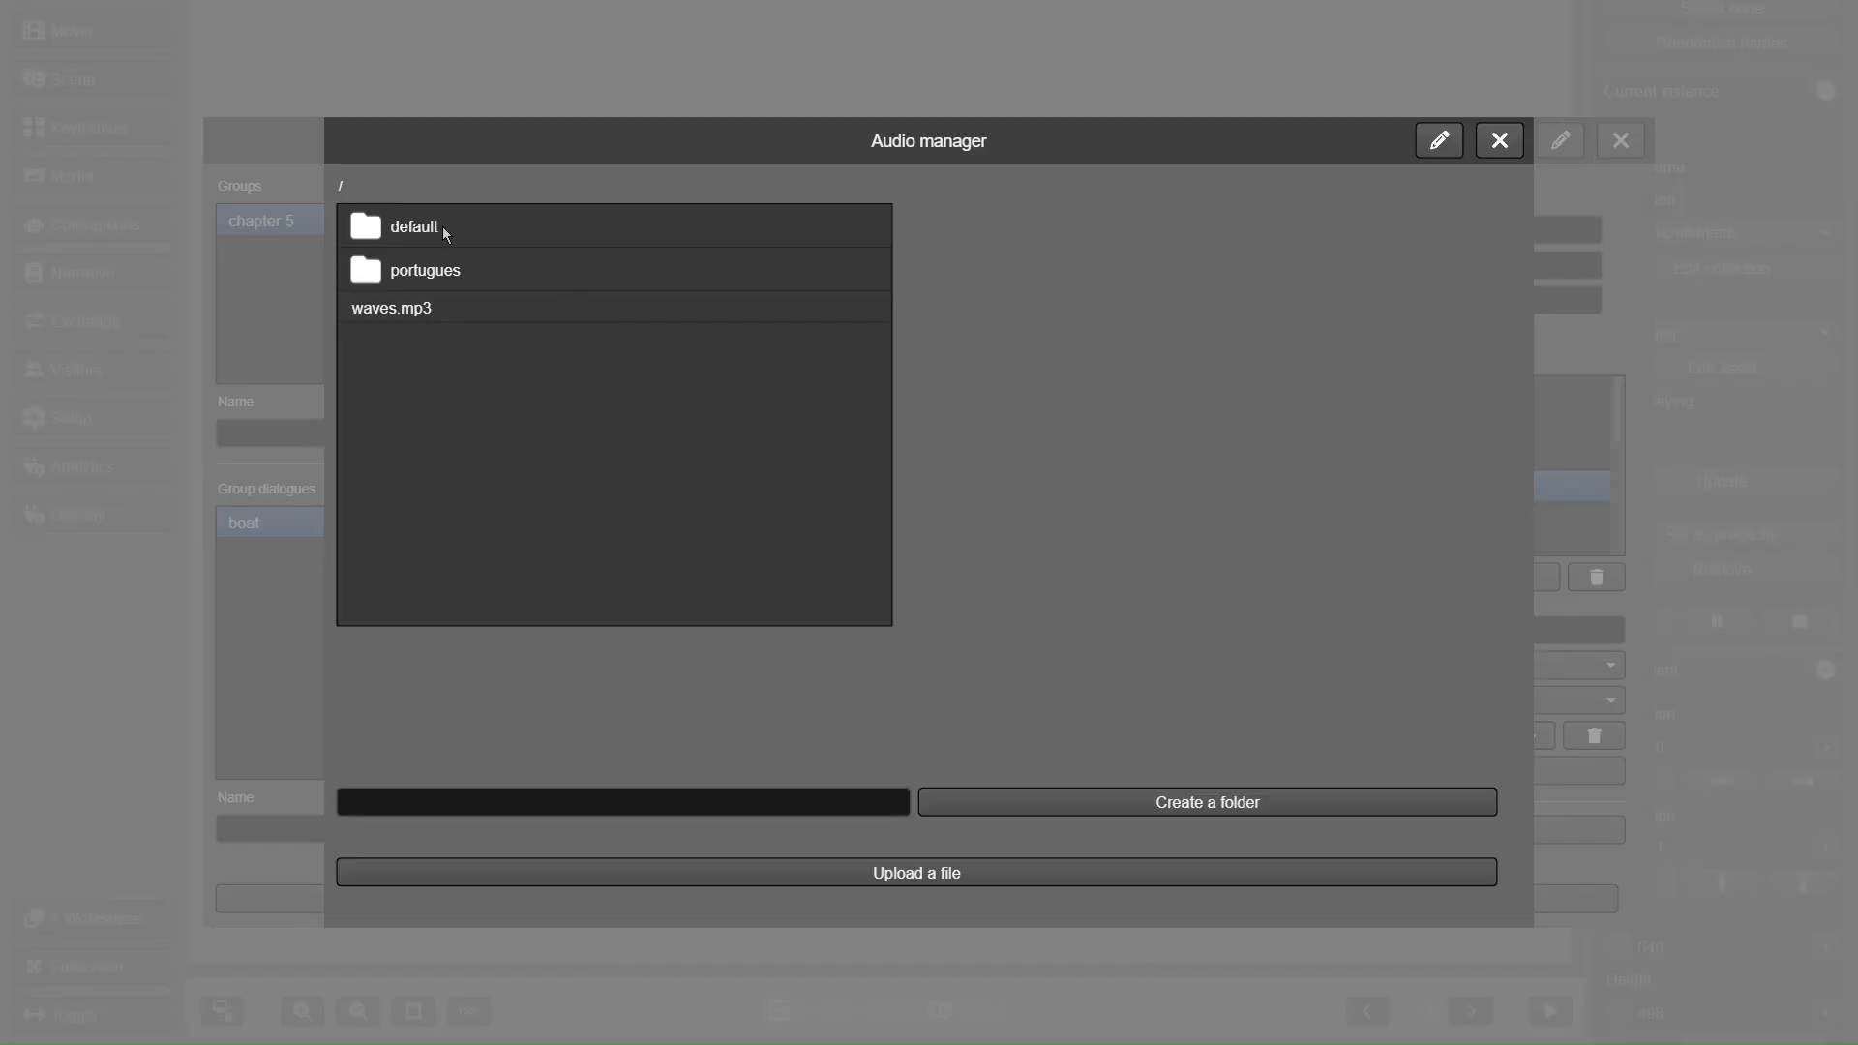
left_click(376, 226)
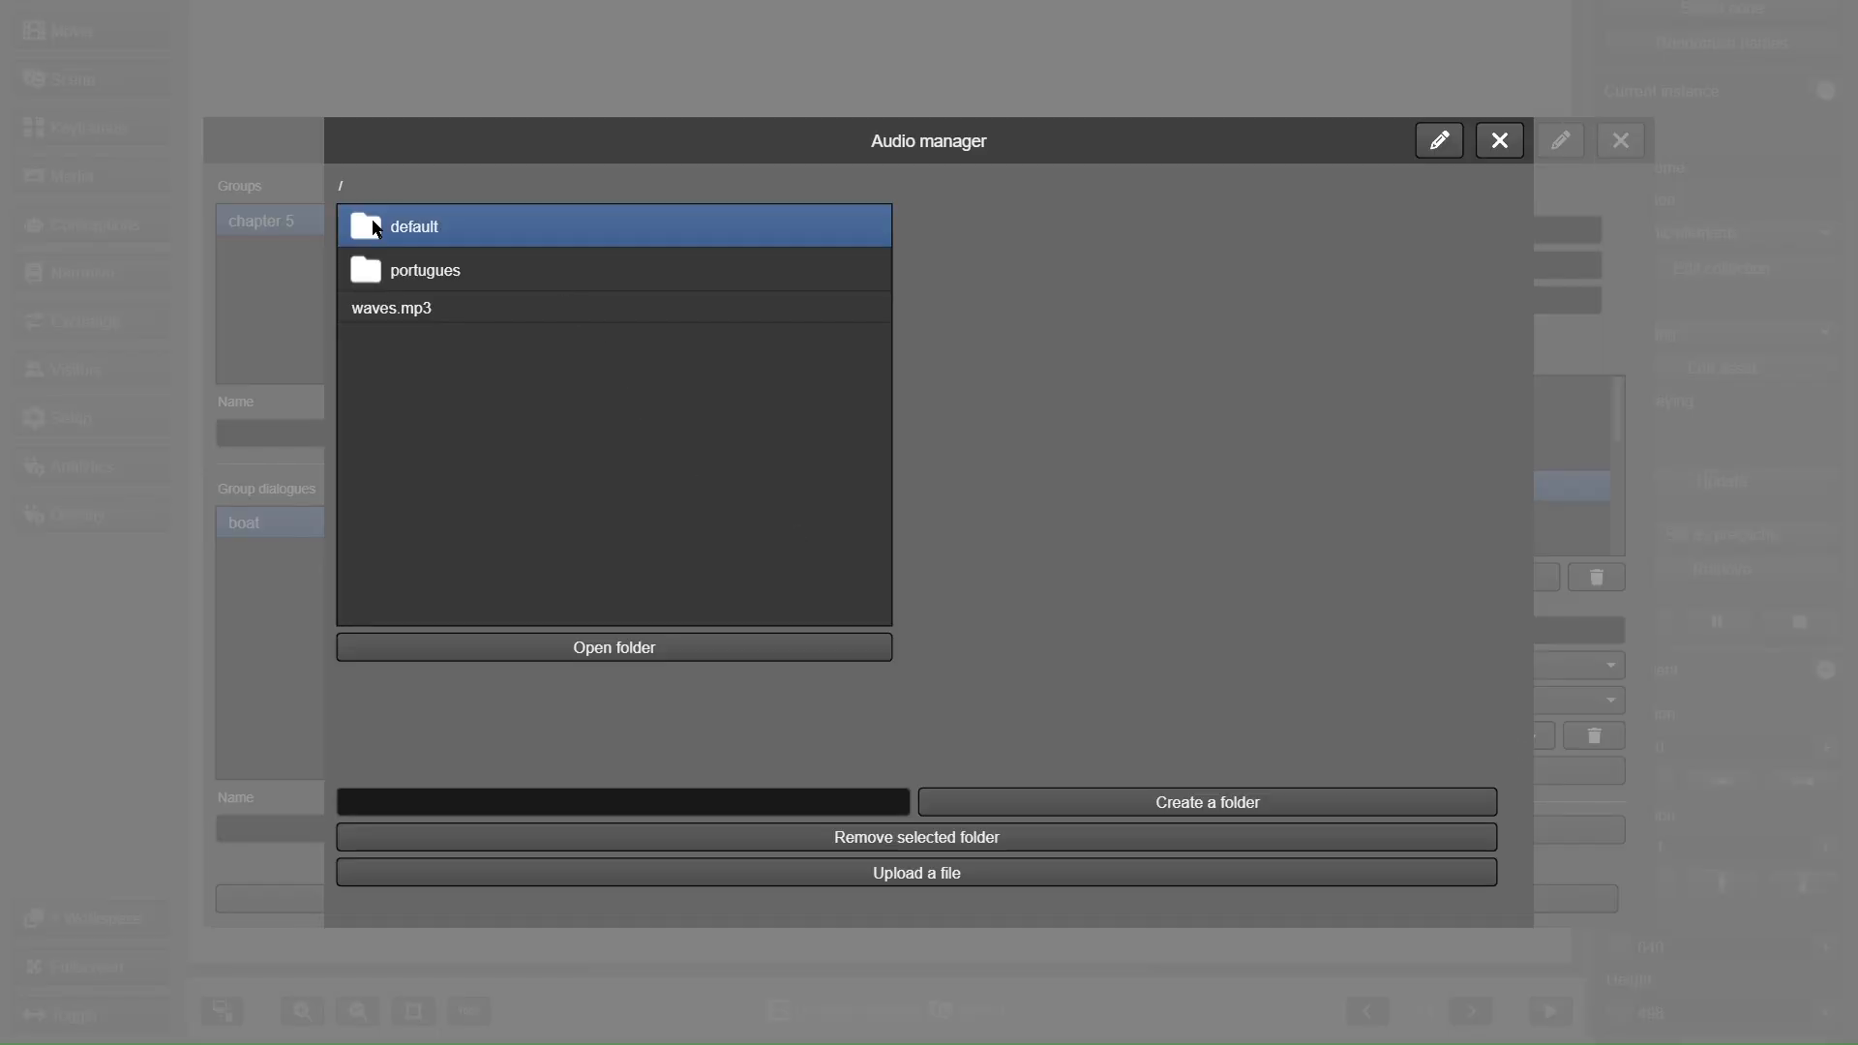
double_click(378, 228)
left_click(412, 341)
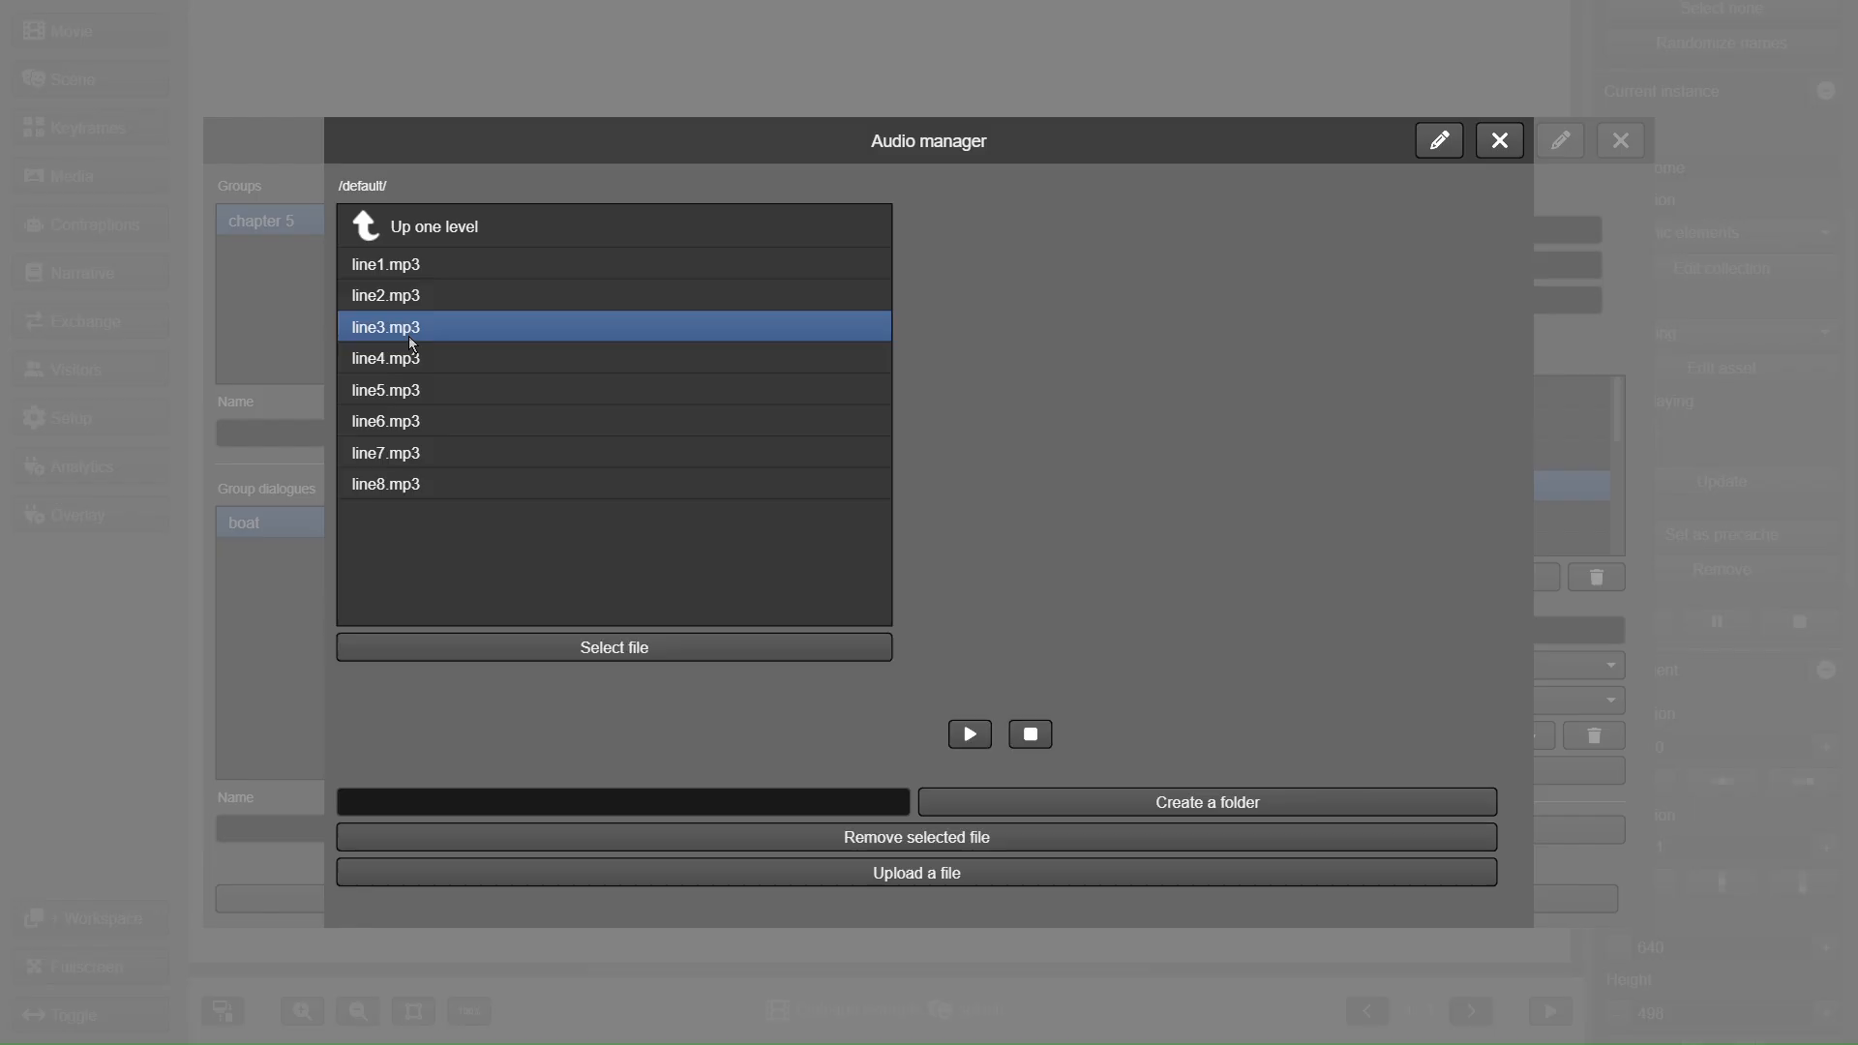
left_click(410, 387)
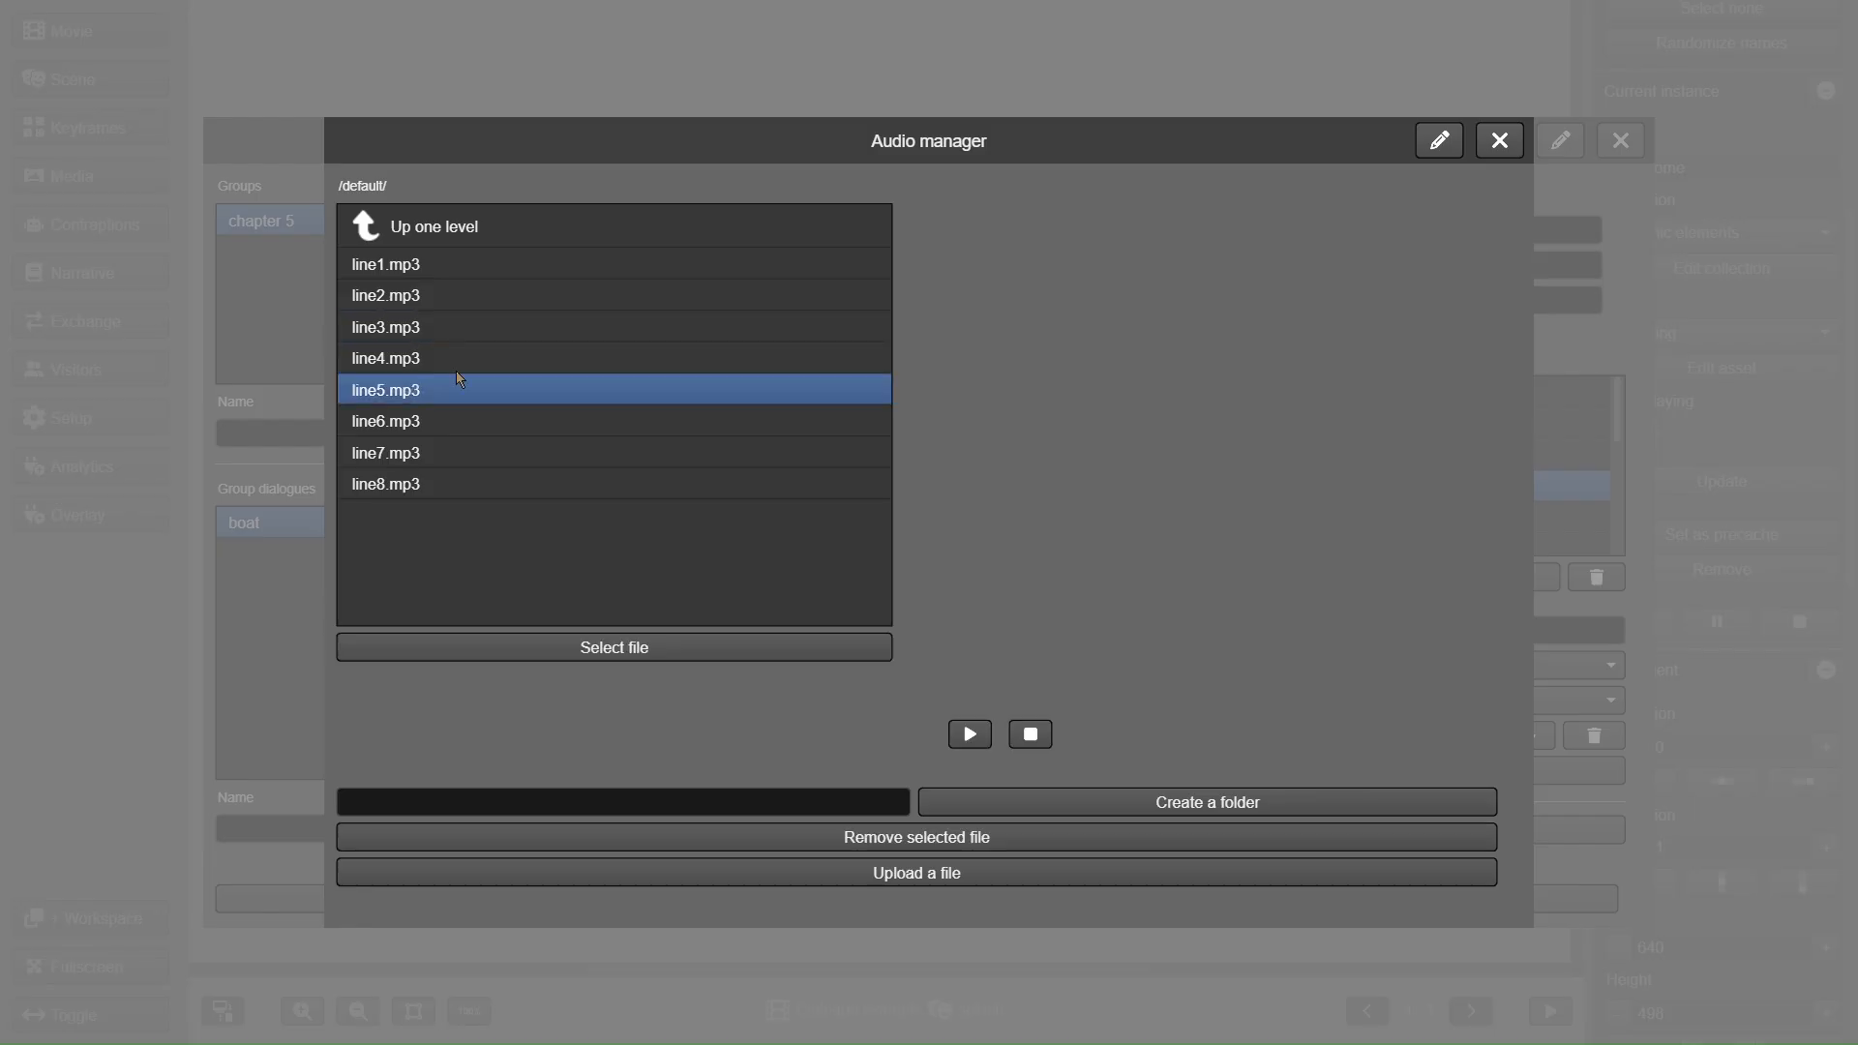
left_click(1500, 141)
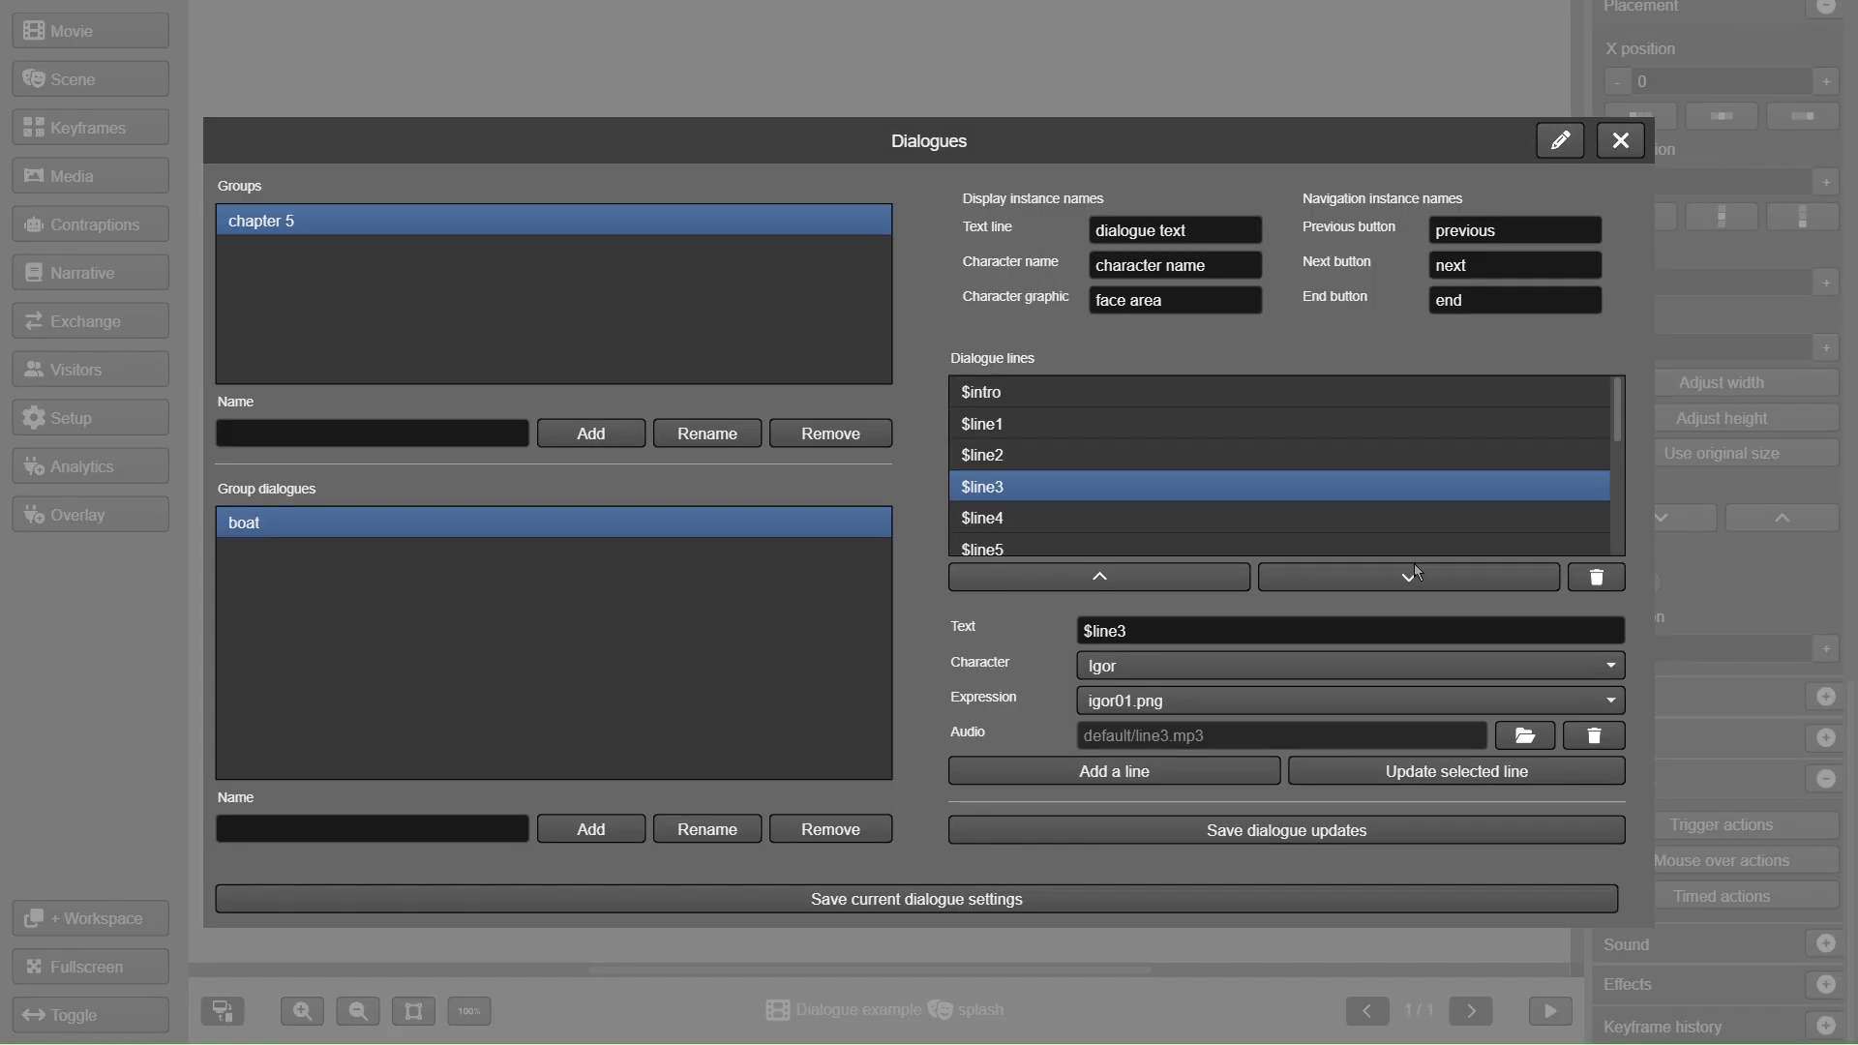
- Close the dialogue settings and open the PORTUGUÊS button's trigger actions for review
left_click(1635, 152)
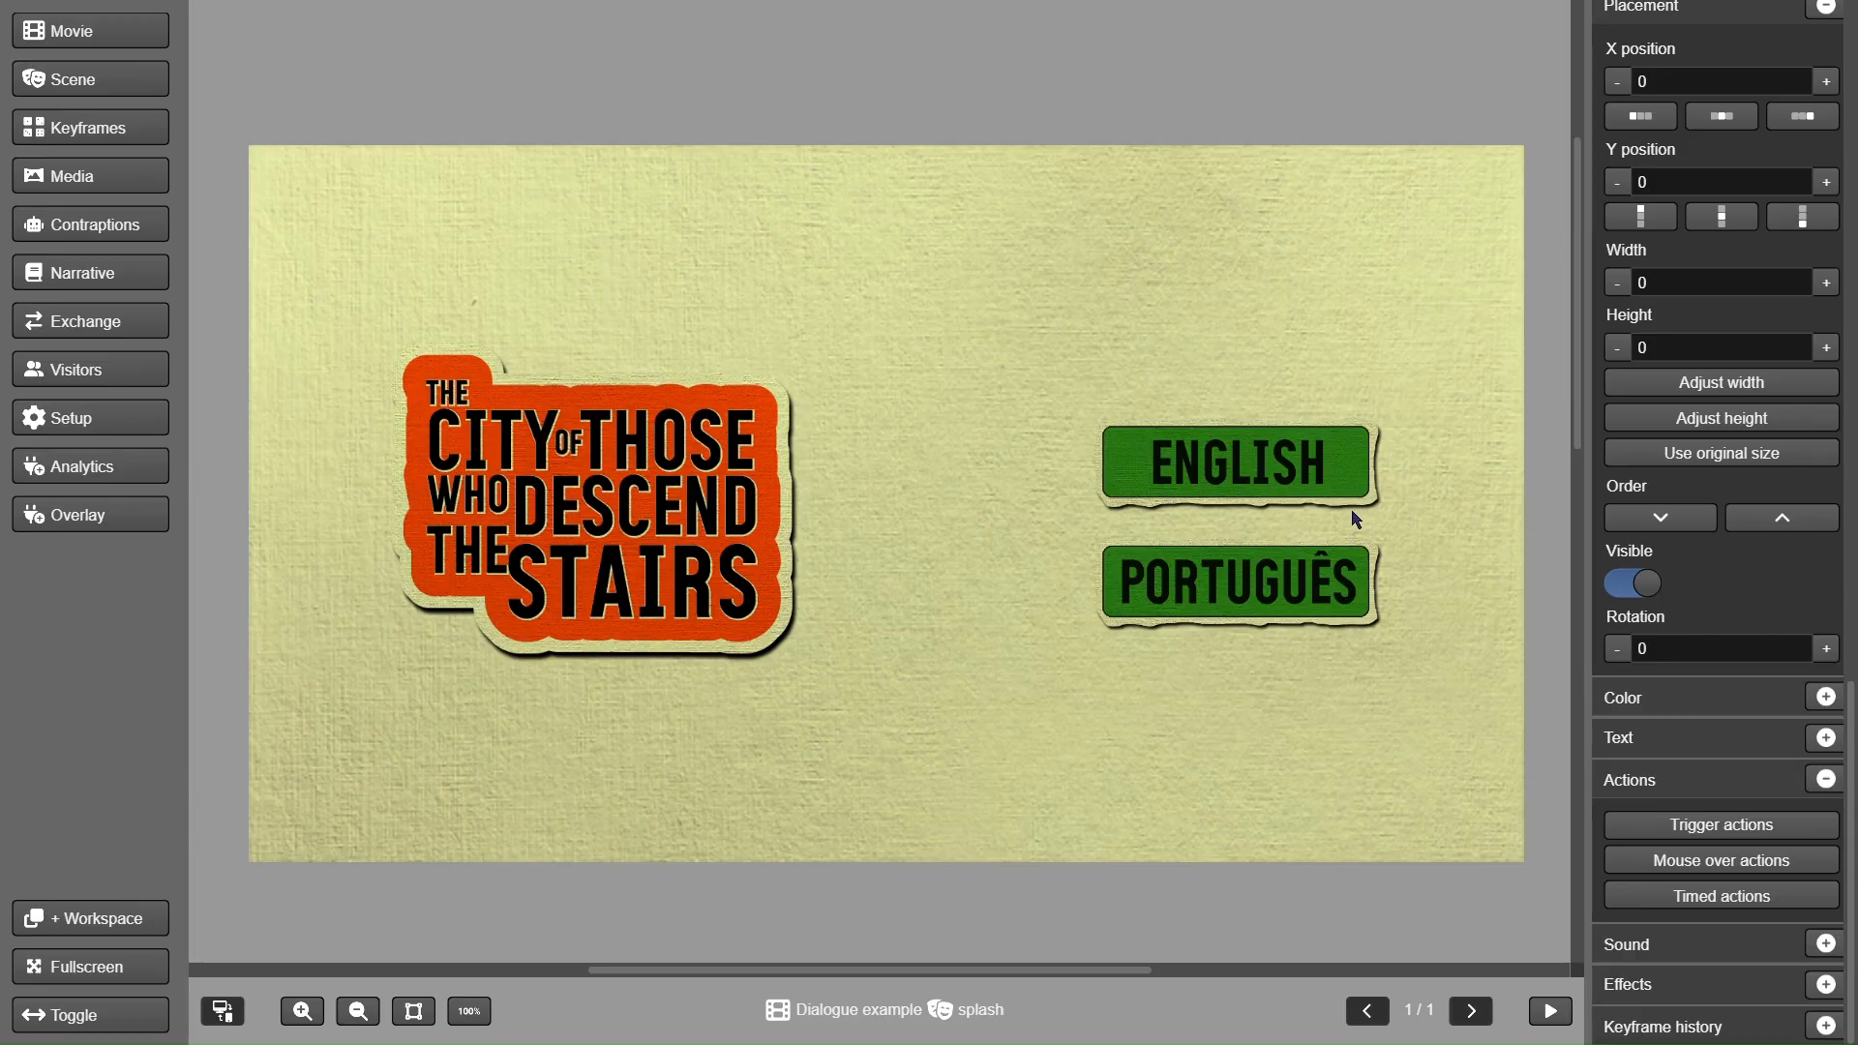
left_click(1303, 583)
left_click(1720, 828)
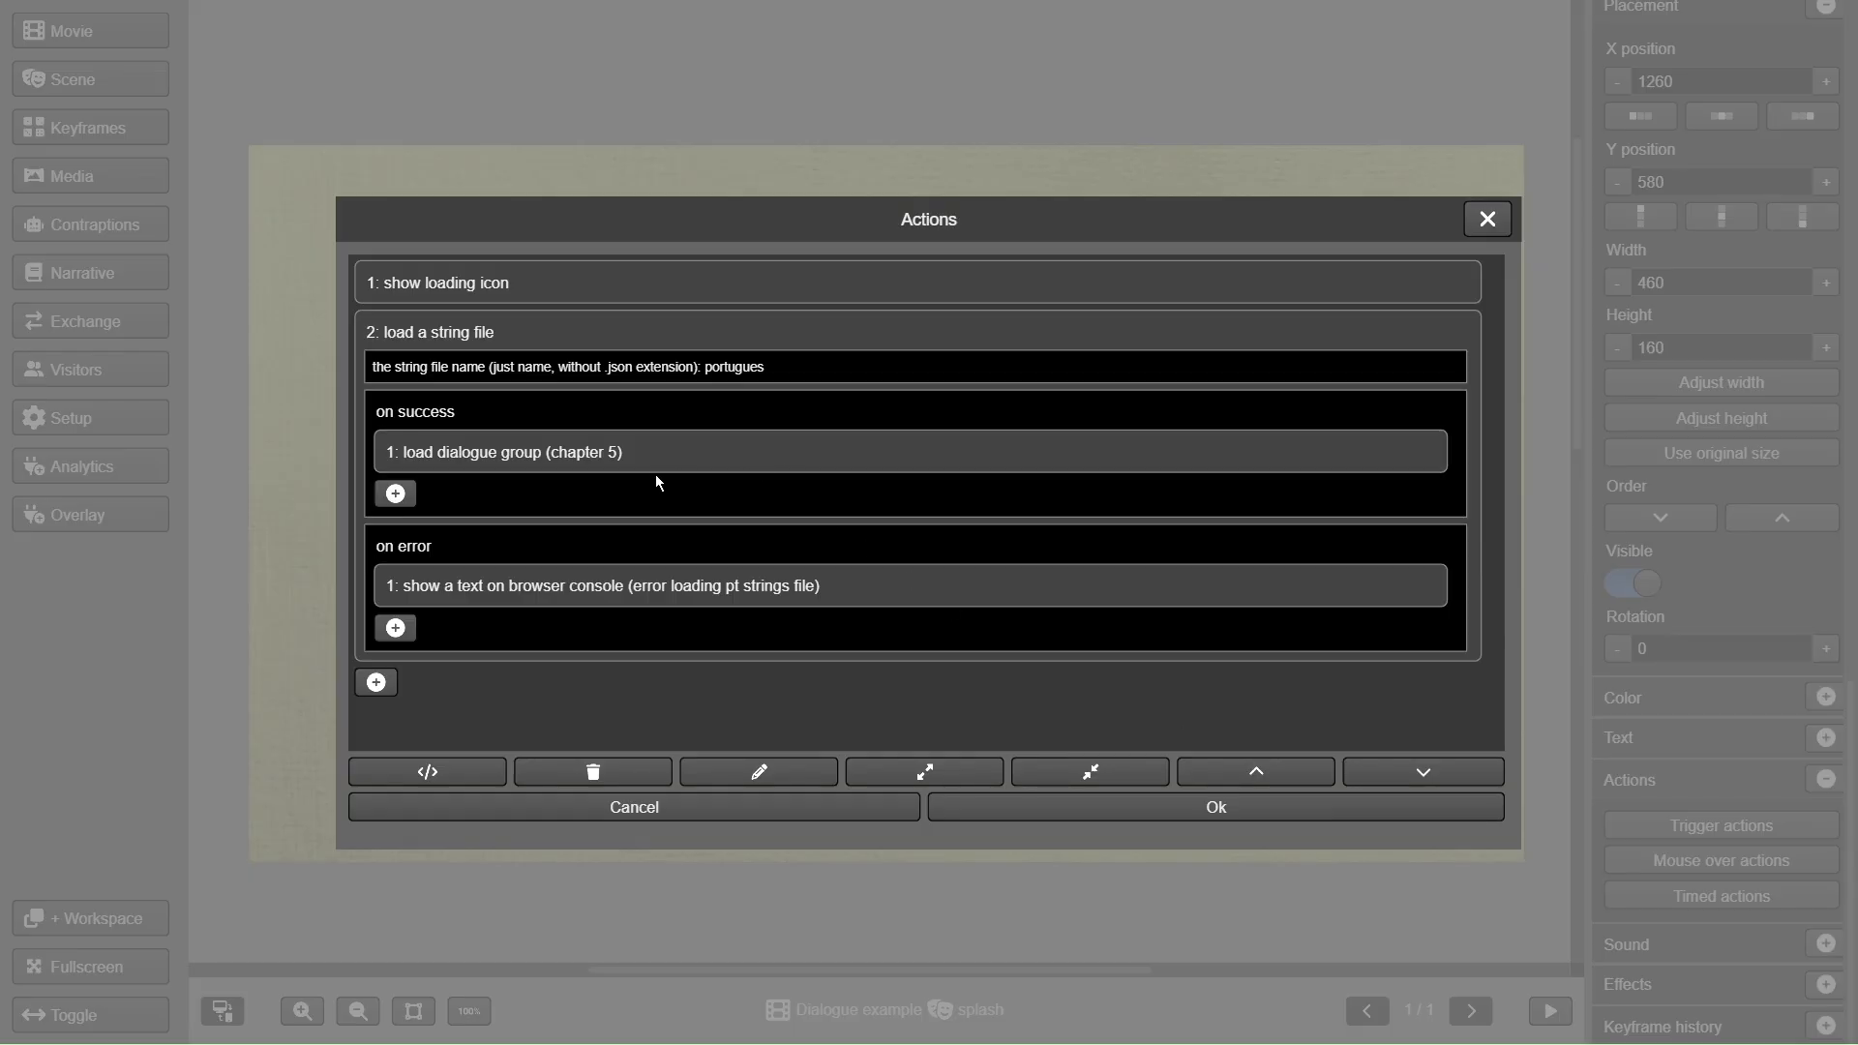
- Review the PORTUGUÊS button's loading icon and string file actions, including the nested dialogue group and error actions
left_click(513, 288)
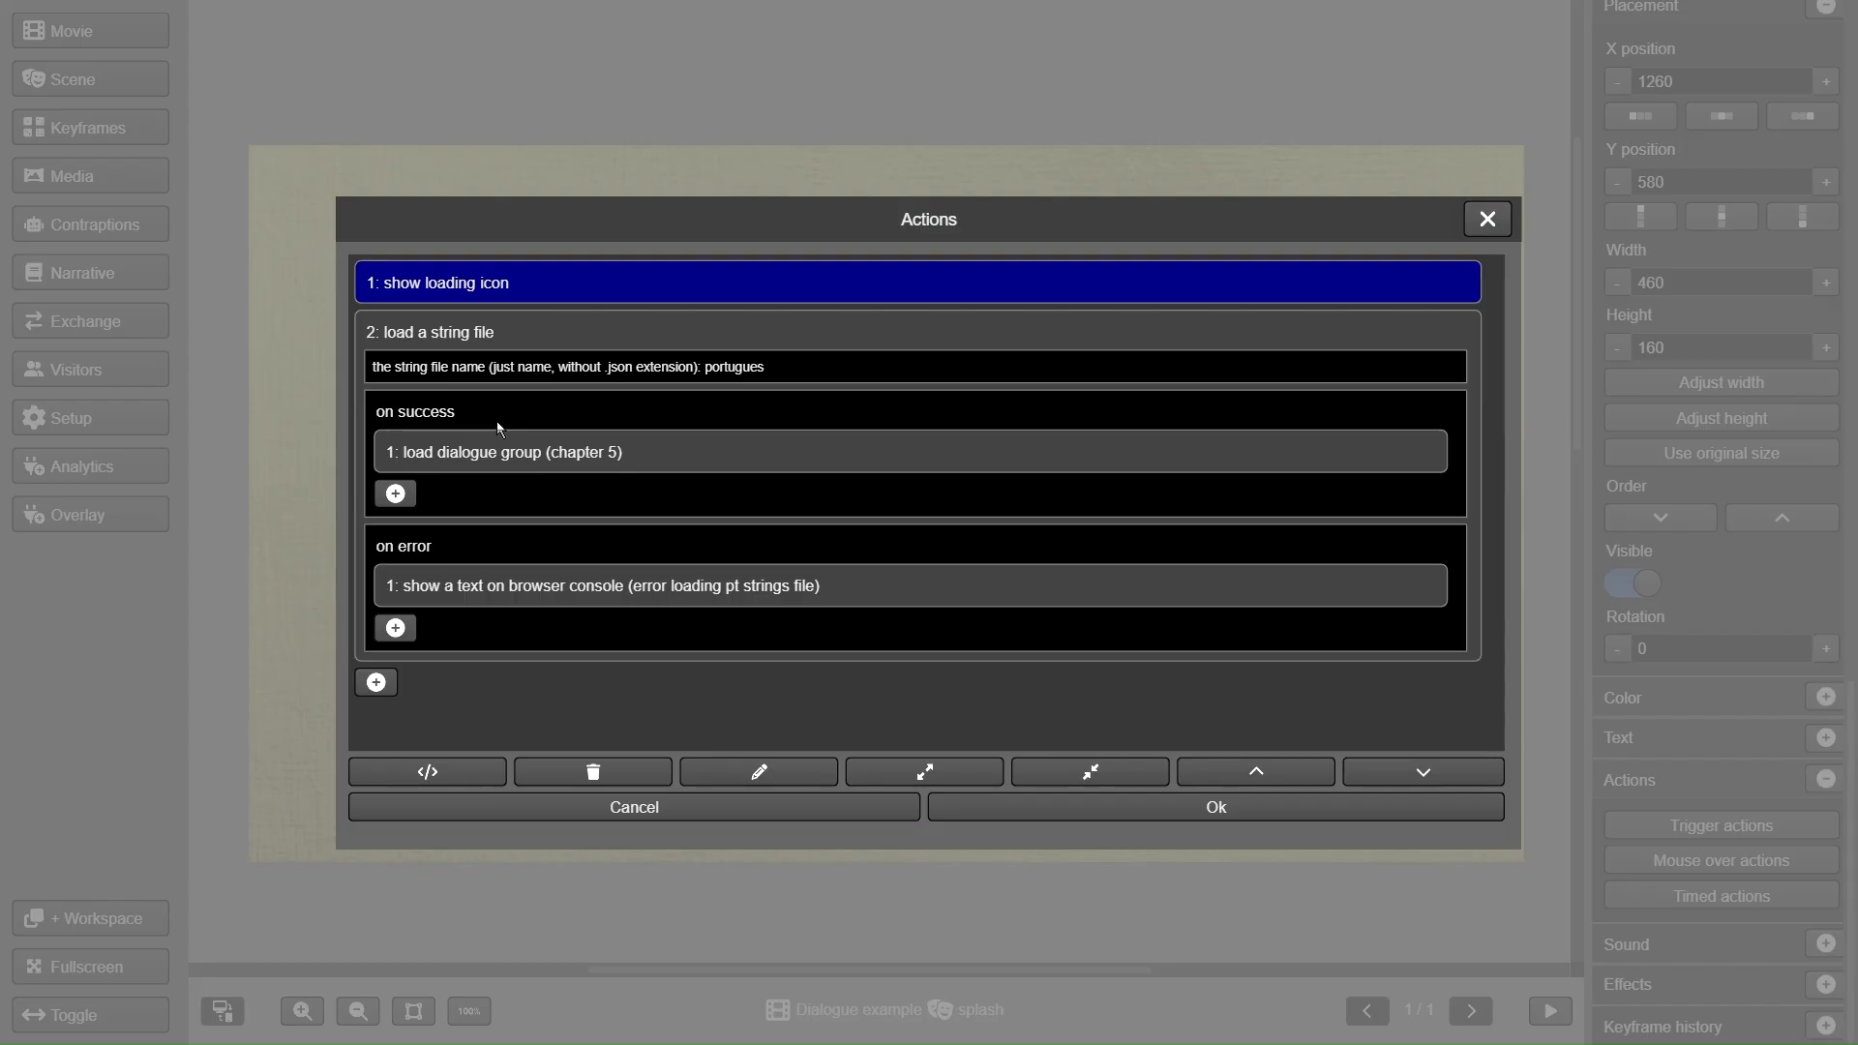
left_click(520, 335)
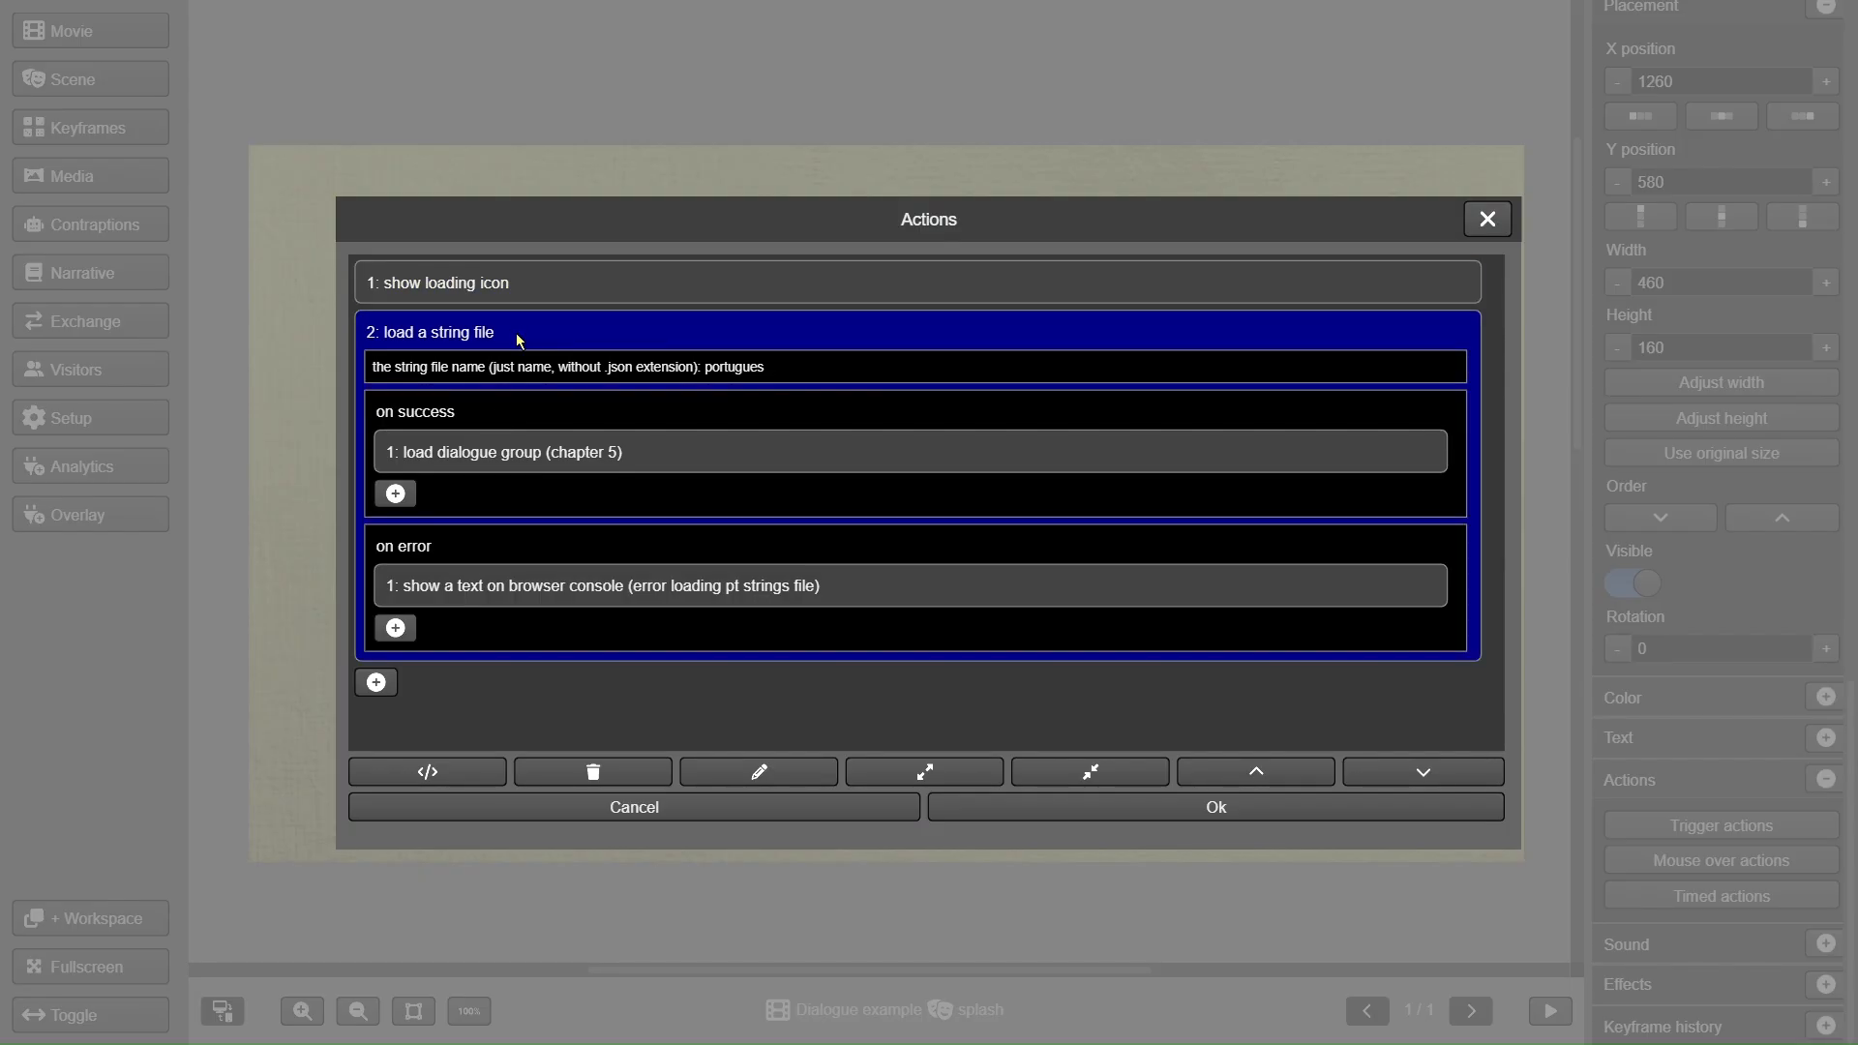
left_click(525, 451)
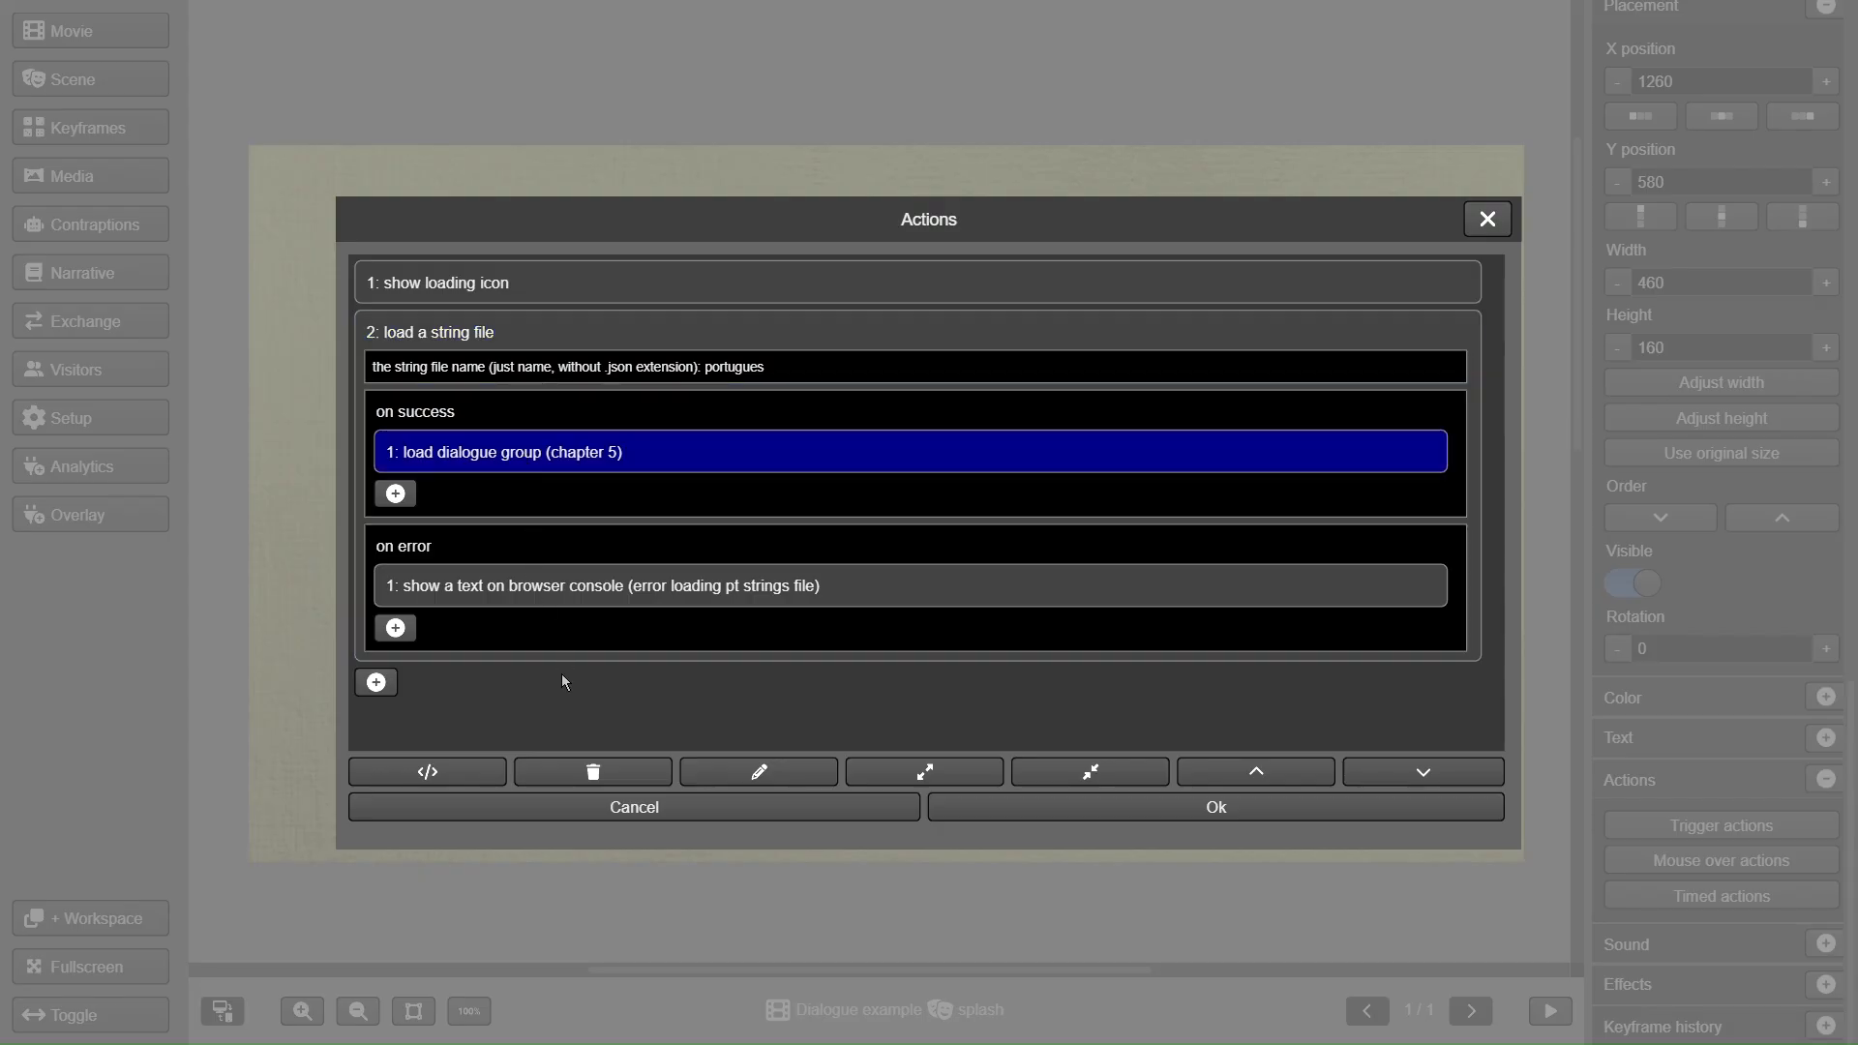
left_click(552, 599)
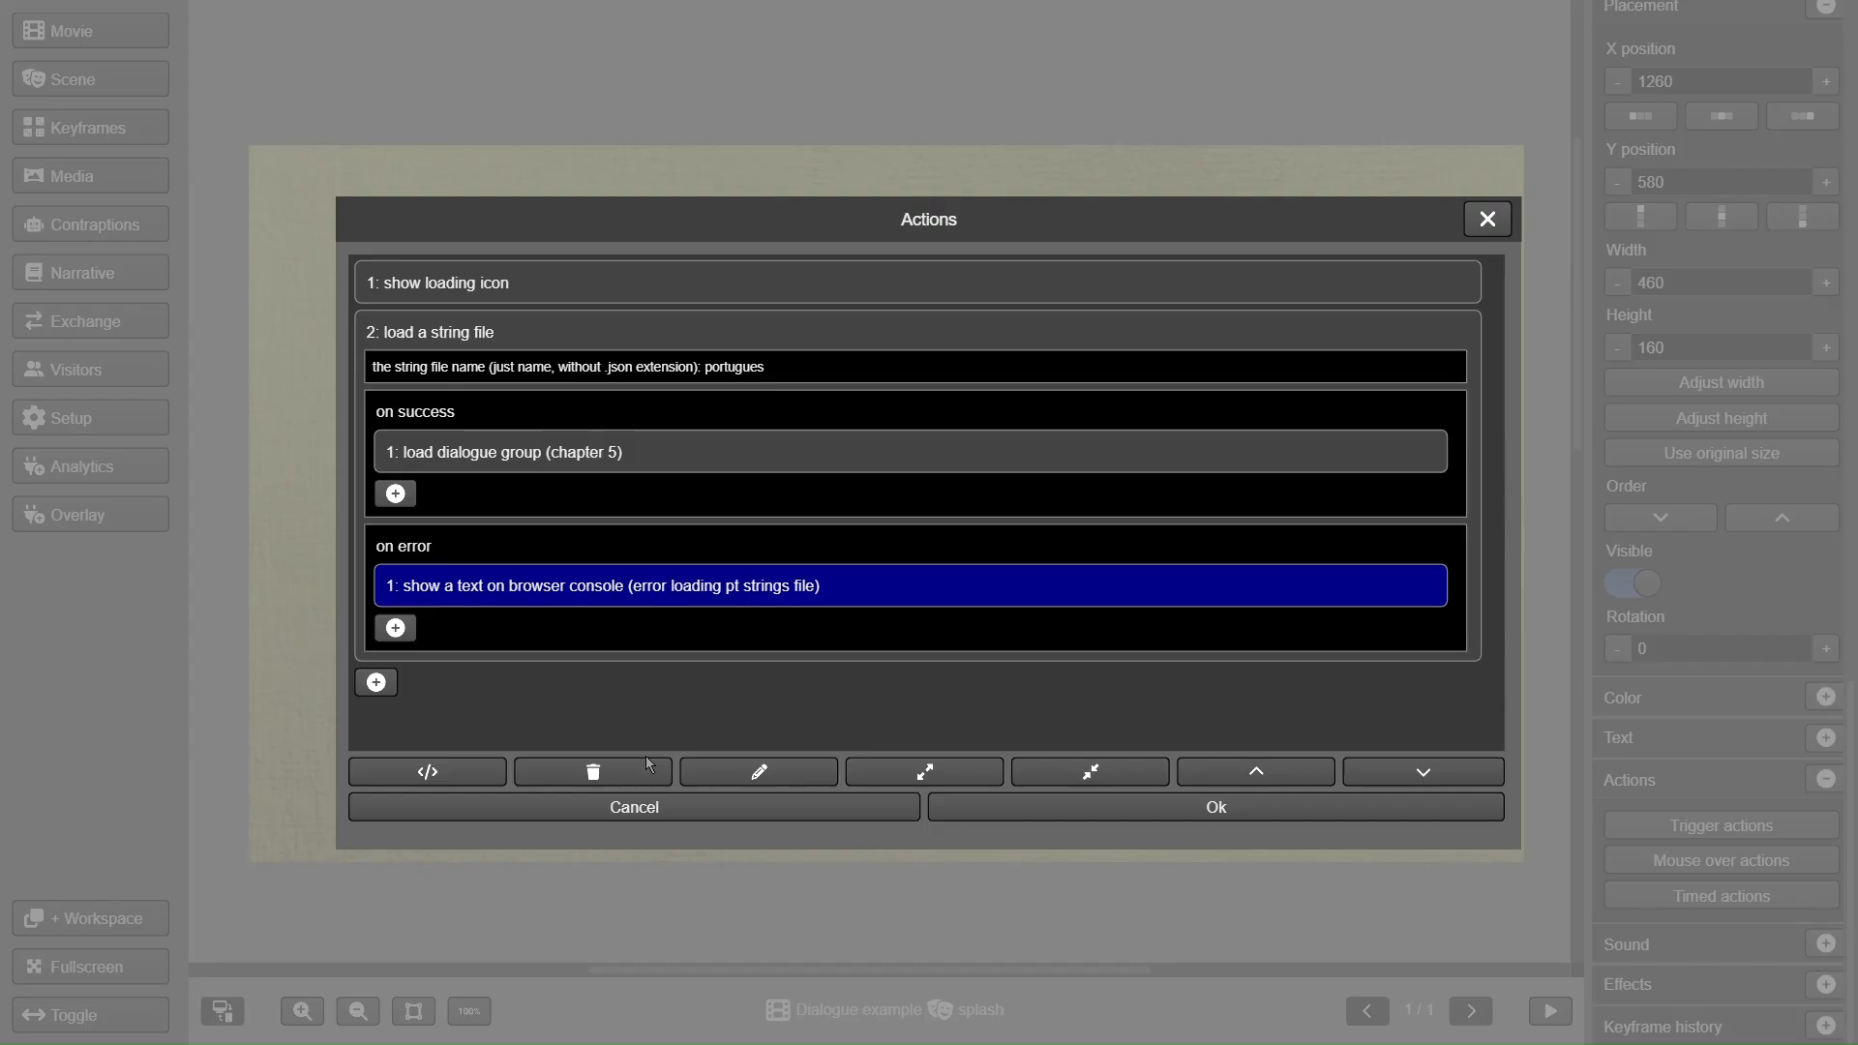
- Expand the load dialogue group action, inspect its hide loading icon and file name/path replacement actions, and close the action list
left_click(621, 457)
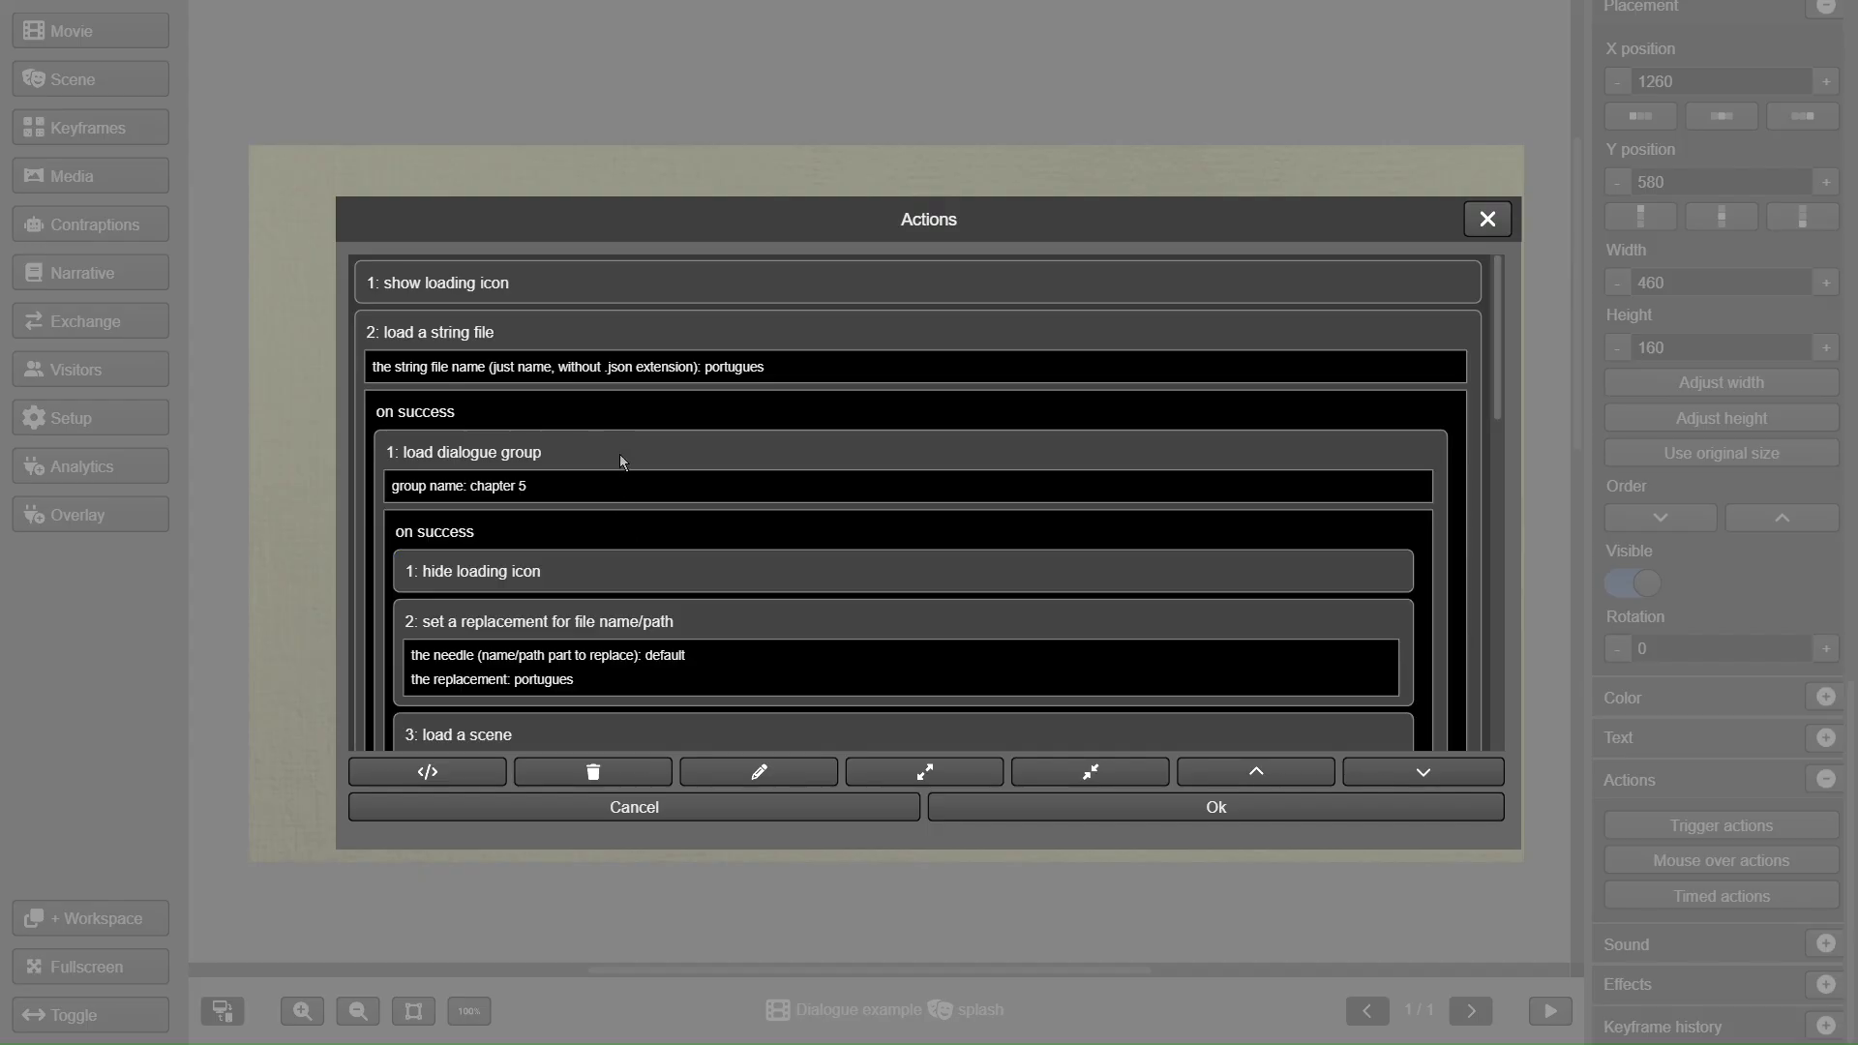
left_click(581, 571)
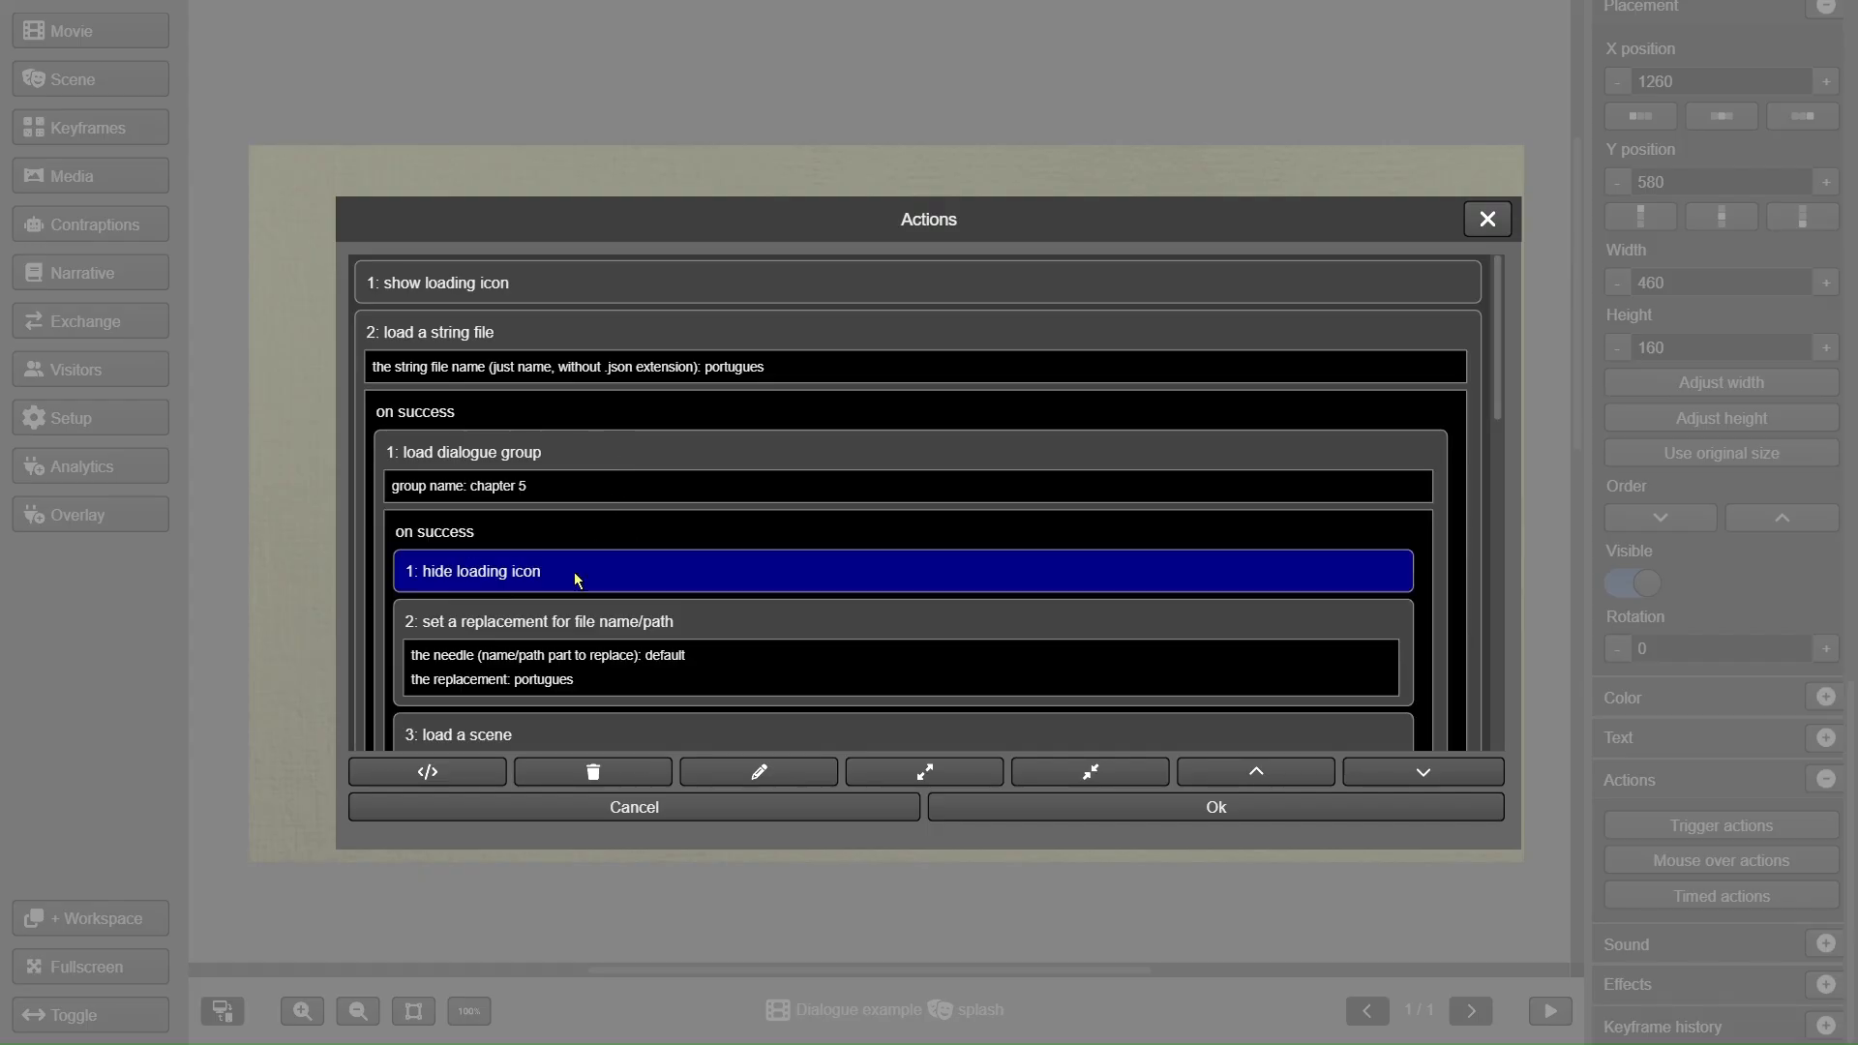
scroll(577, 572, "down", 1)
left_click(593, 588)
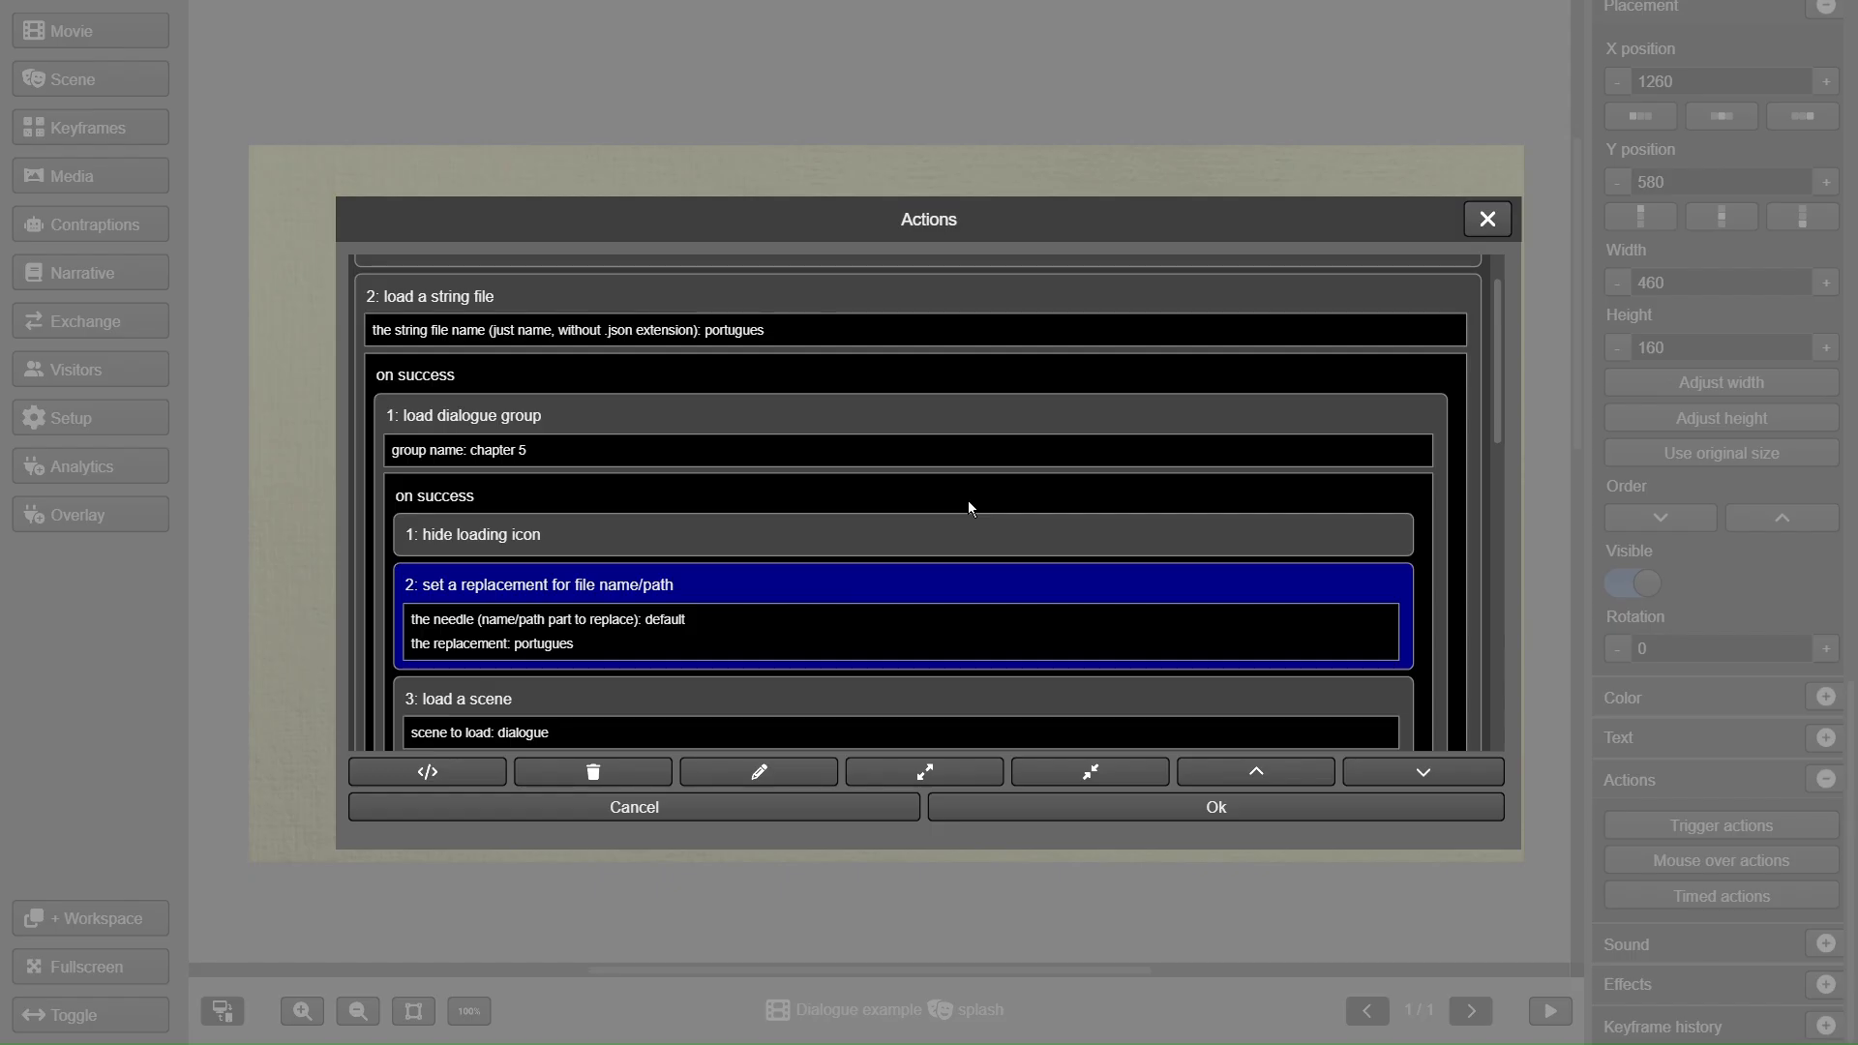
left_click(1486, 221)
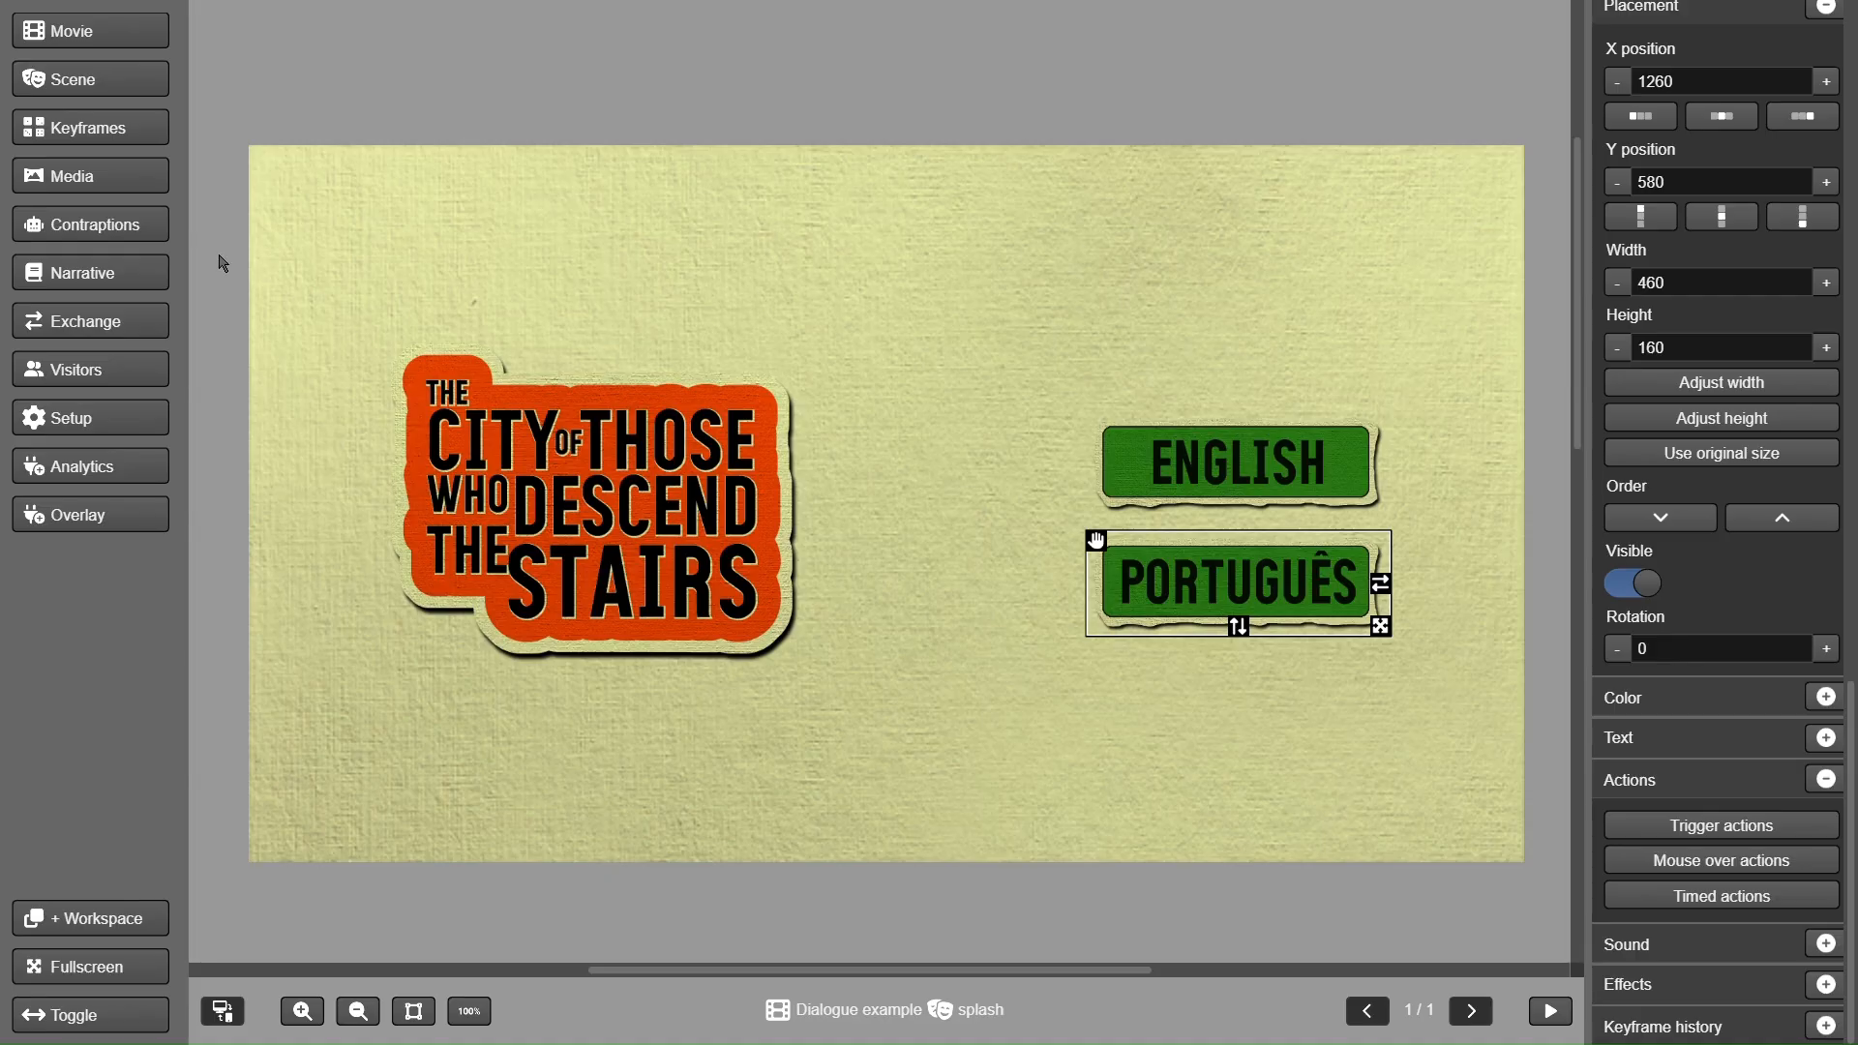
- Browse the line recordings in the movie's default audio folder and return to the root audio folder
left_click(87, 176)
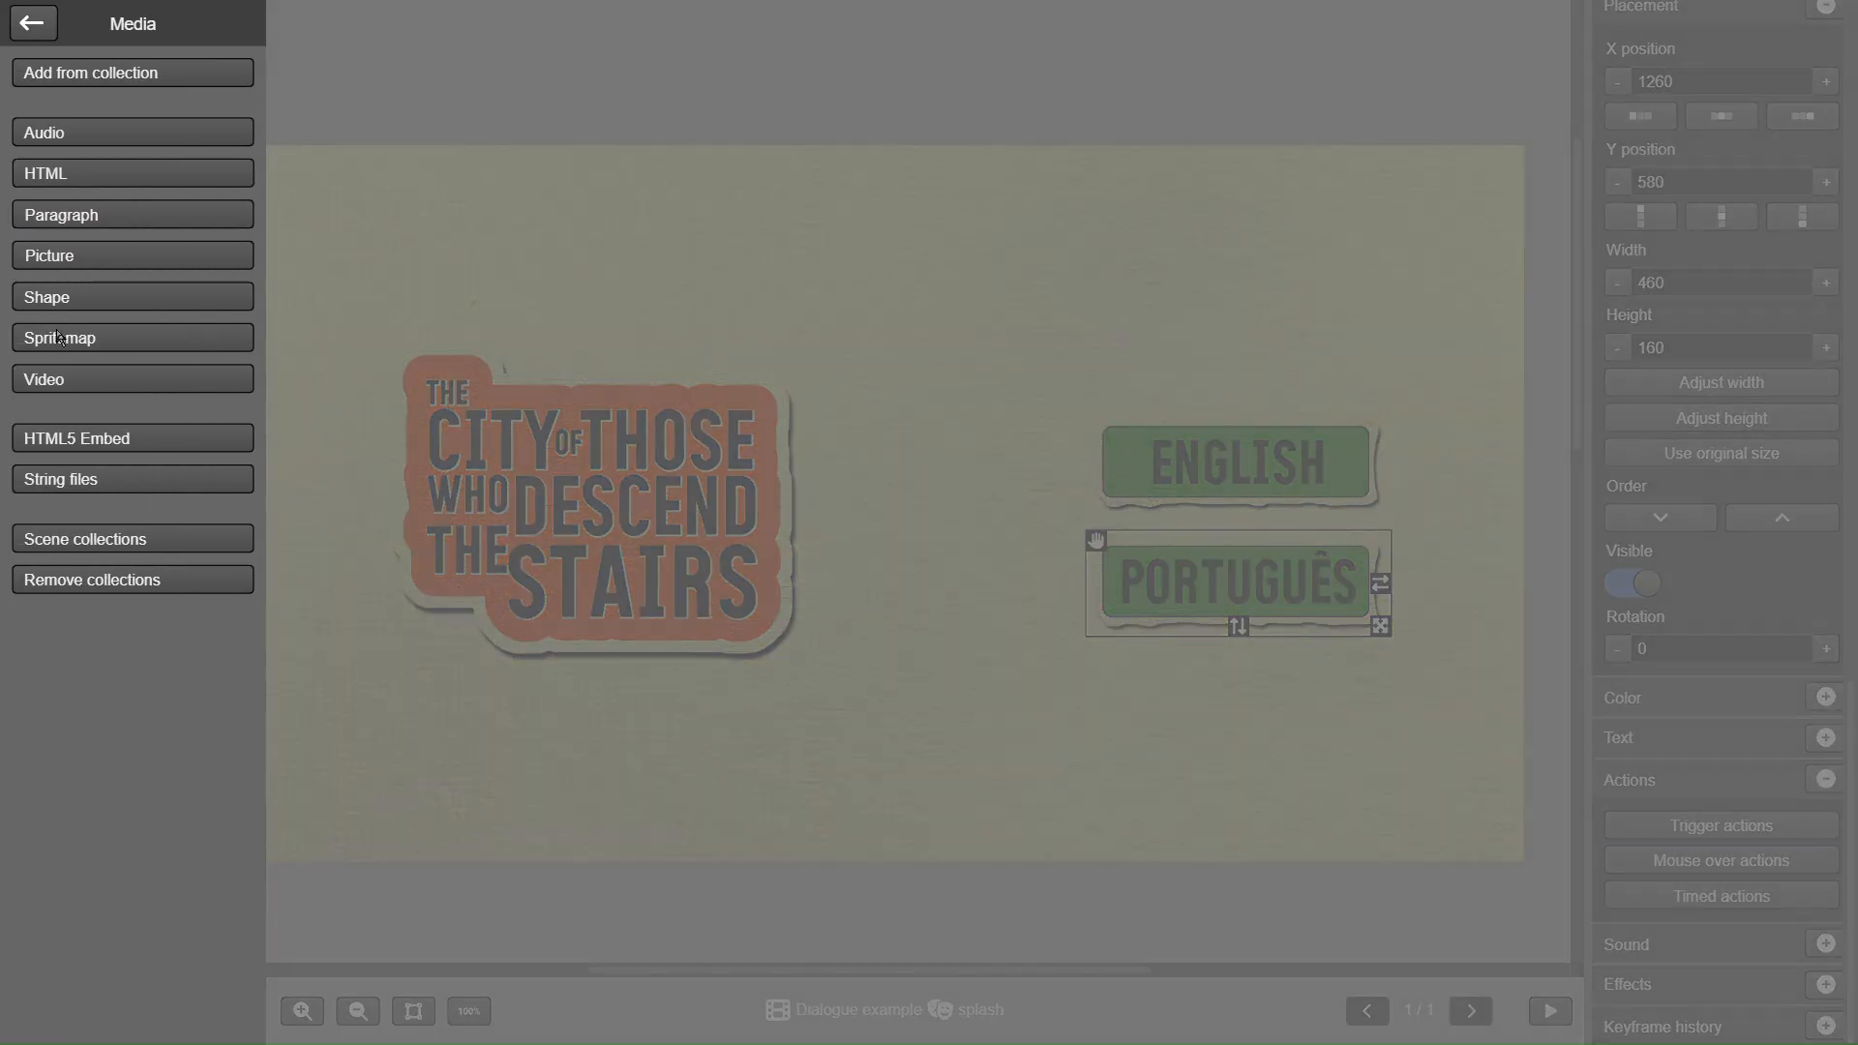
left_click(75, 140)
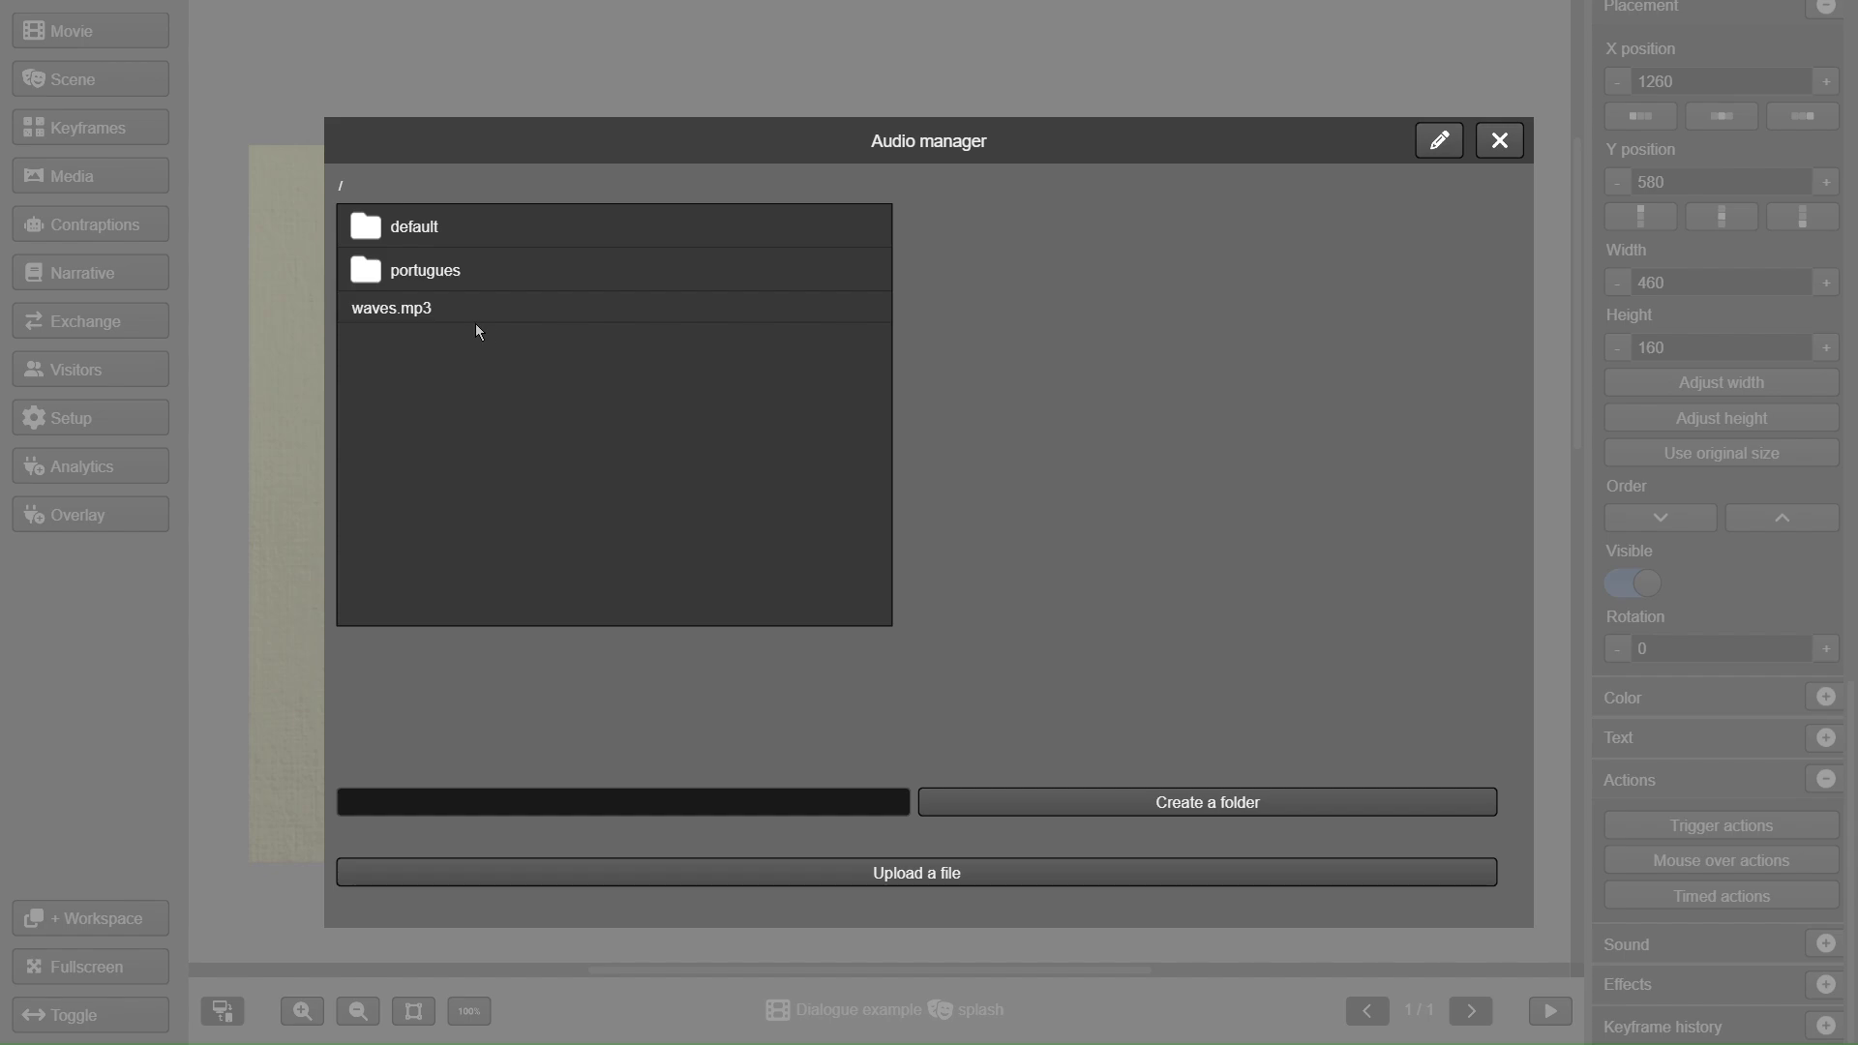
left_click(413, 232)
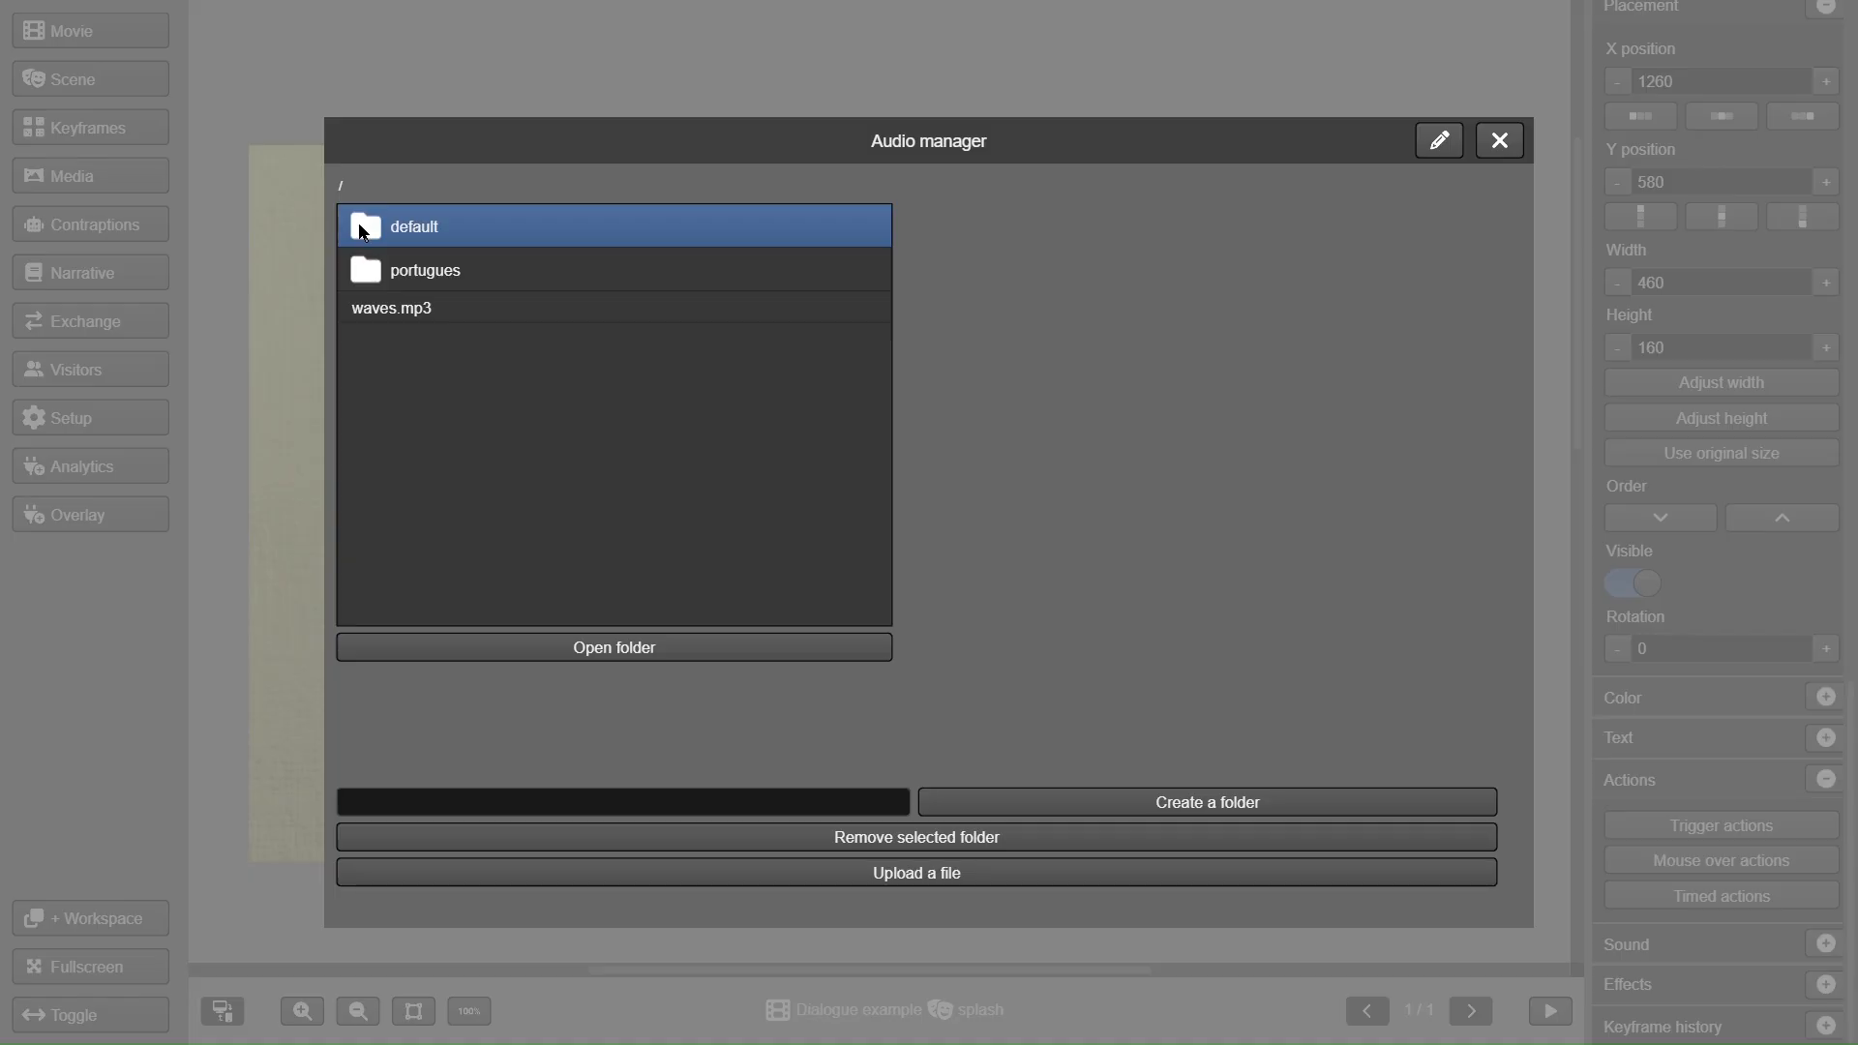
double_click(364, 233)
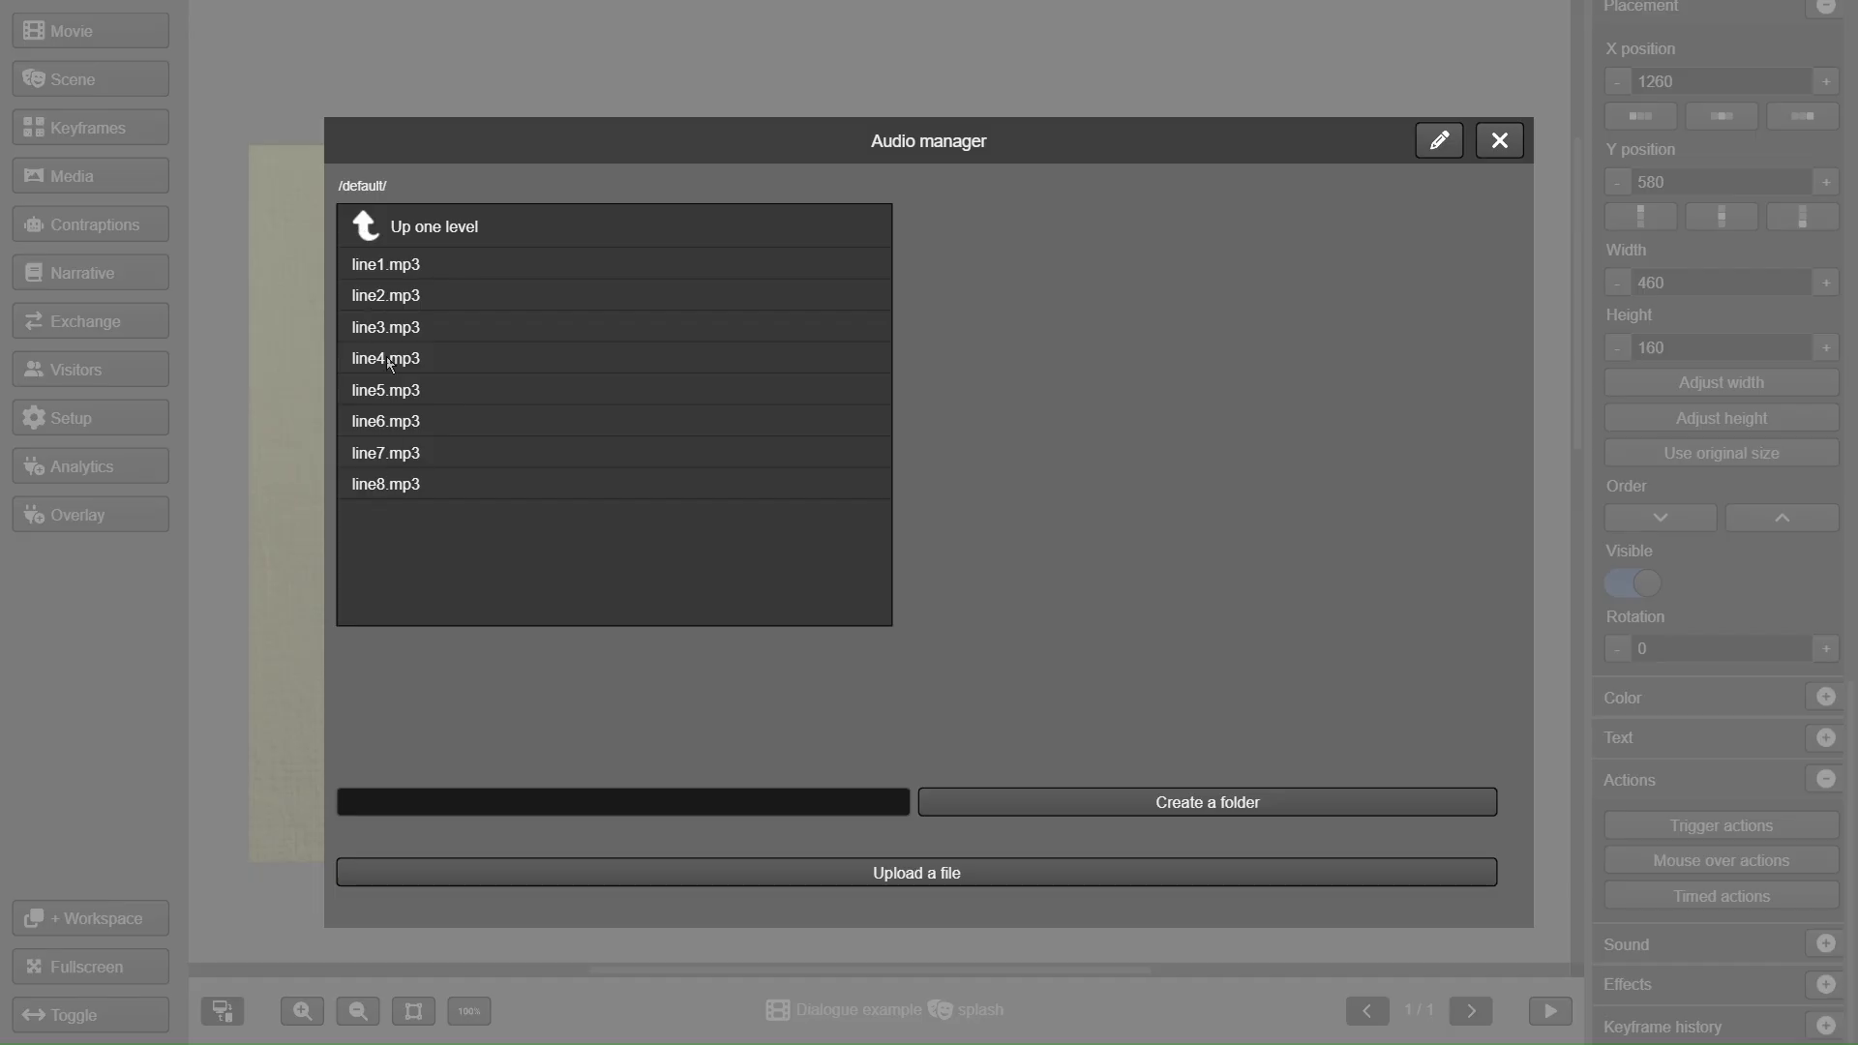
left_click(368, 229)
double_click(379, 242)
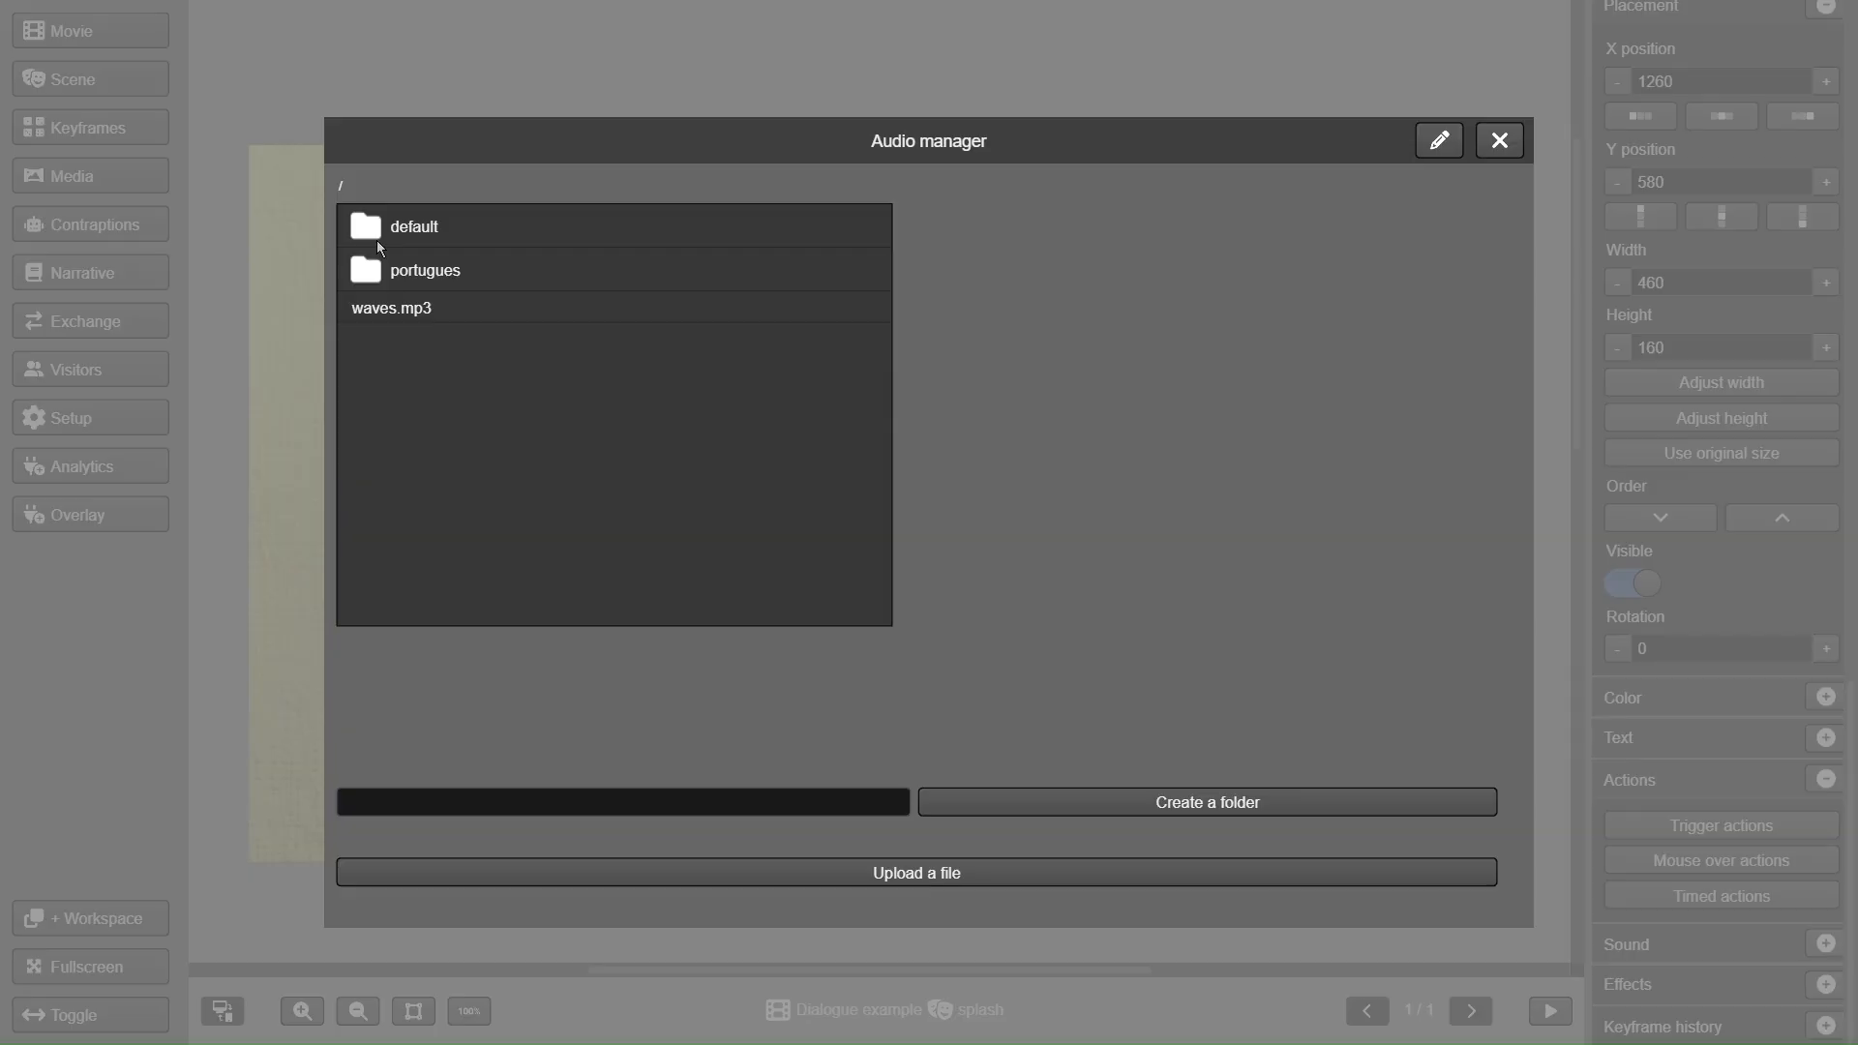
- Browse the line recordings in the portugues audio folder and close the audio manager
left_click(395, 279)
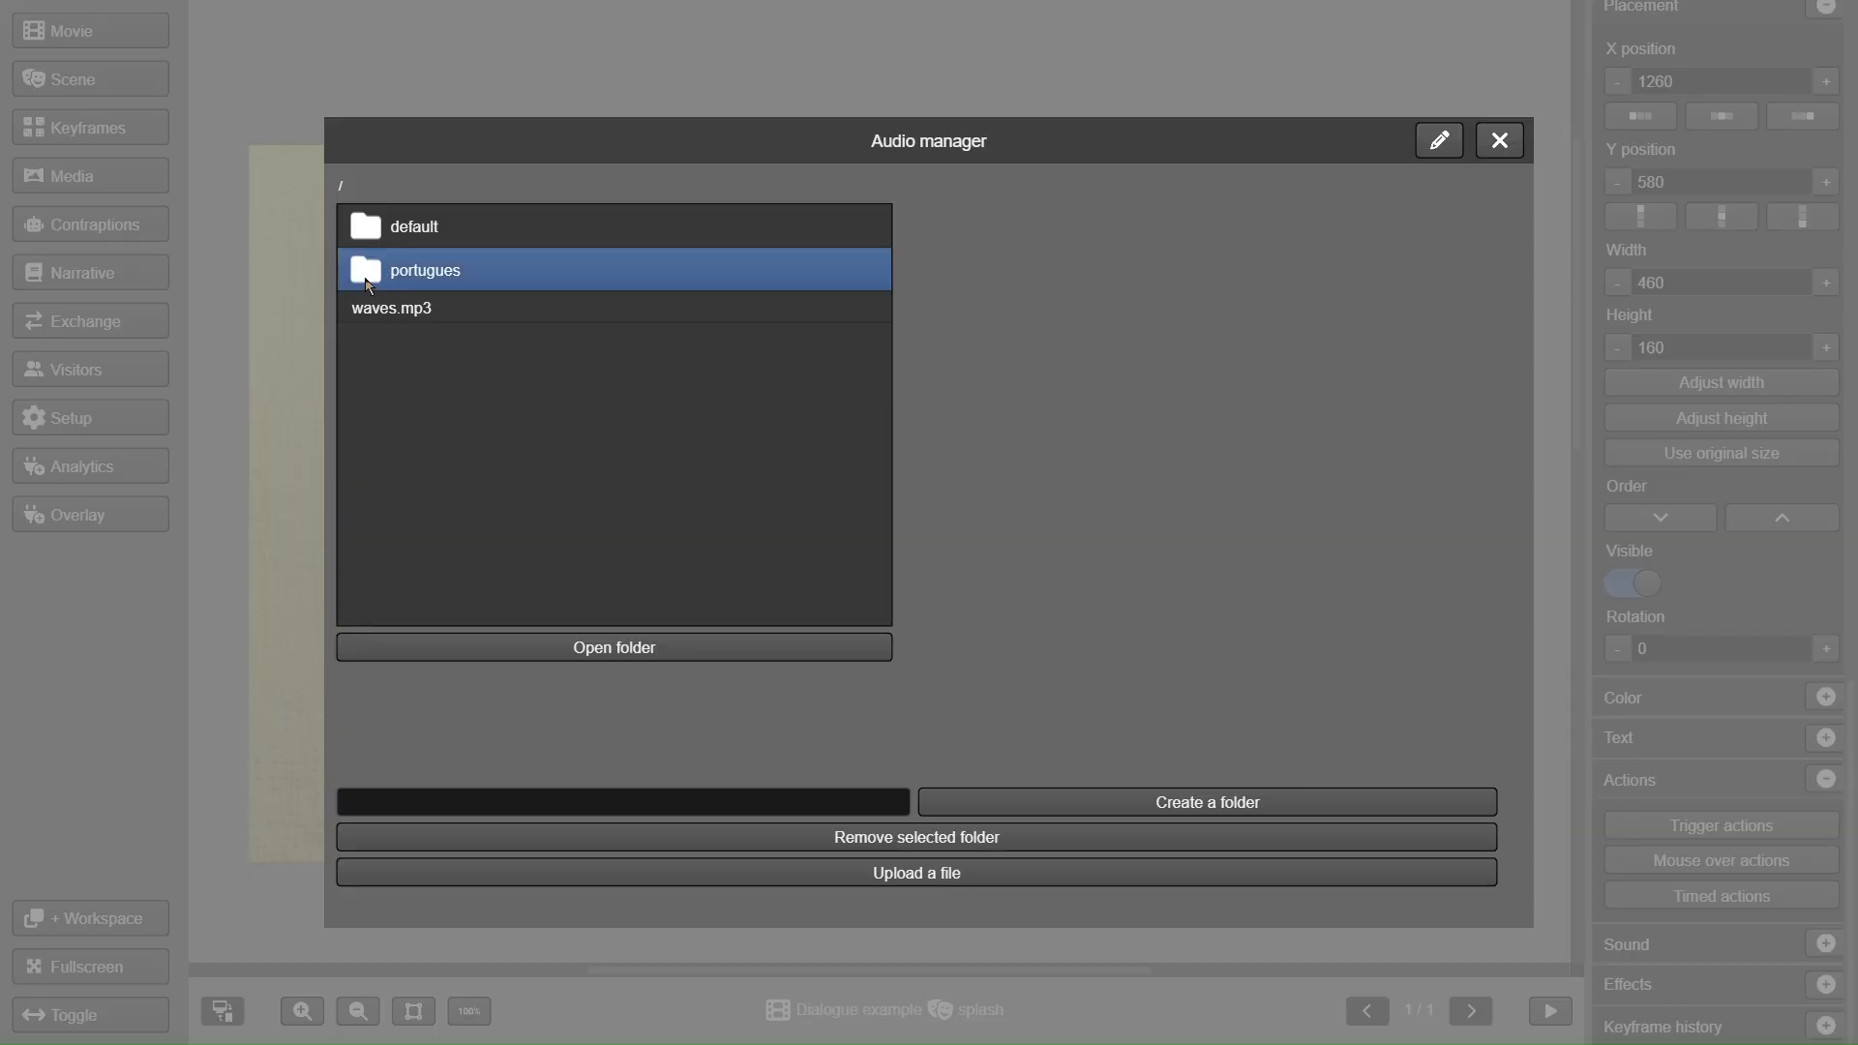
double_click(369, 283)
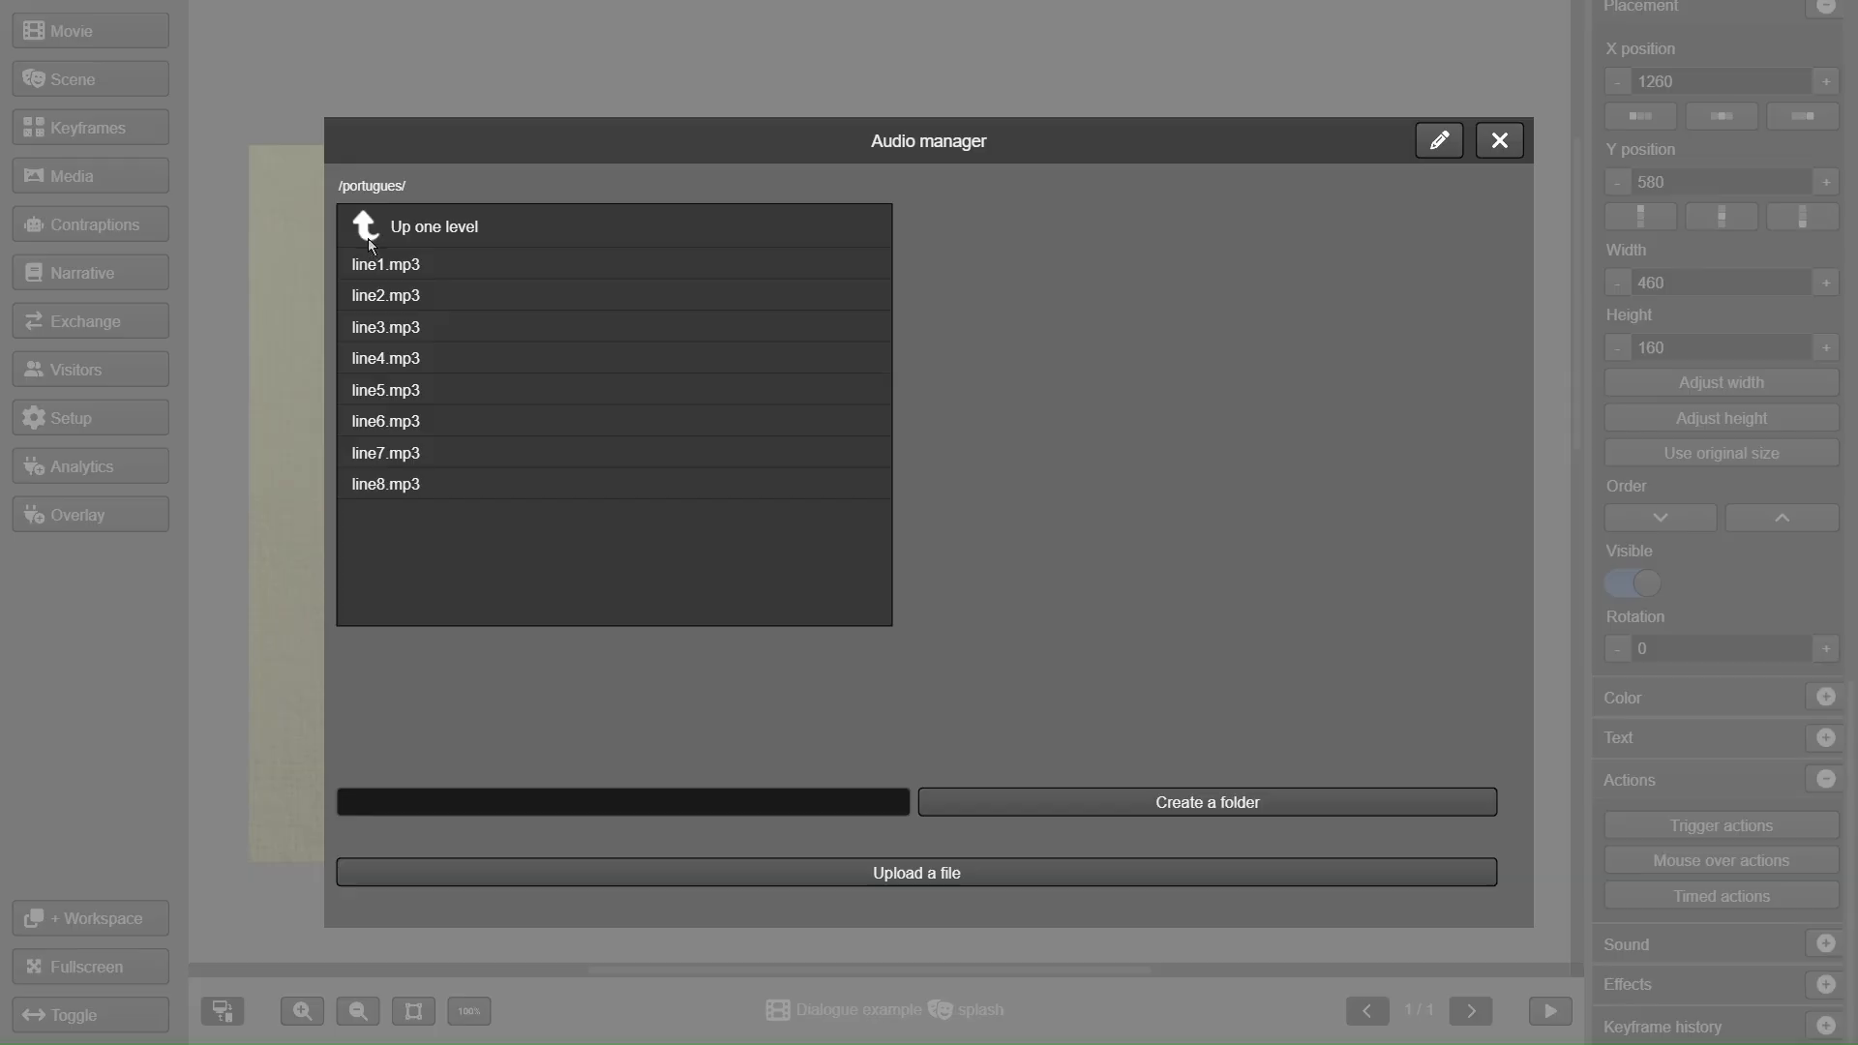
left_click(371, 237)
double_click(371, 237)
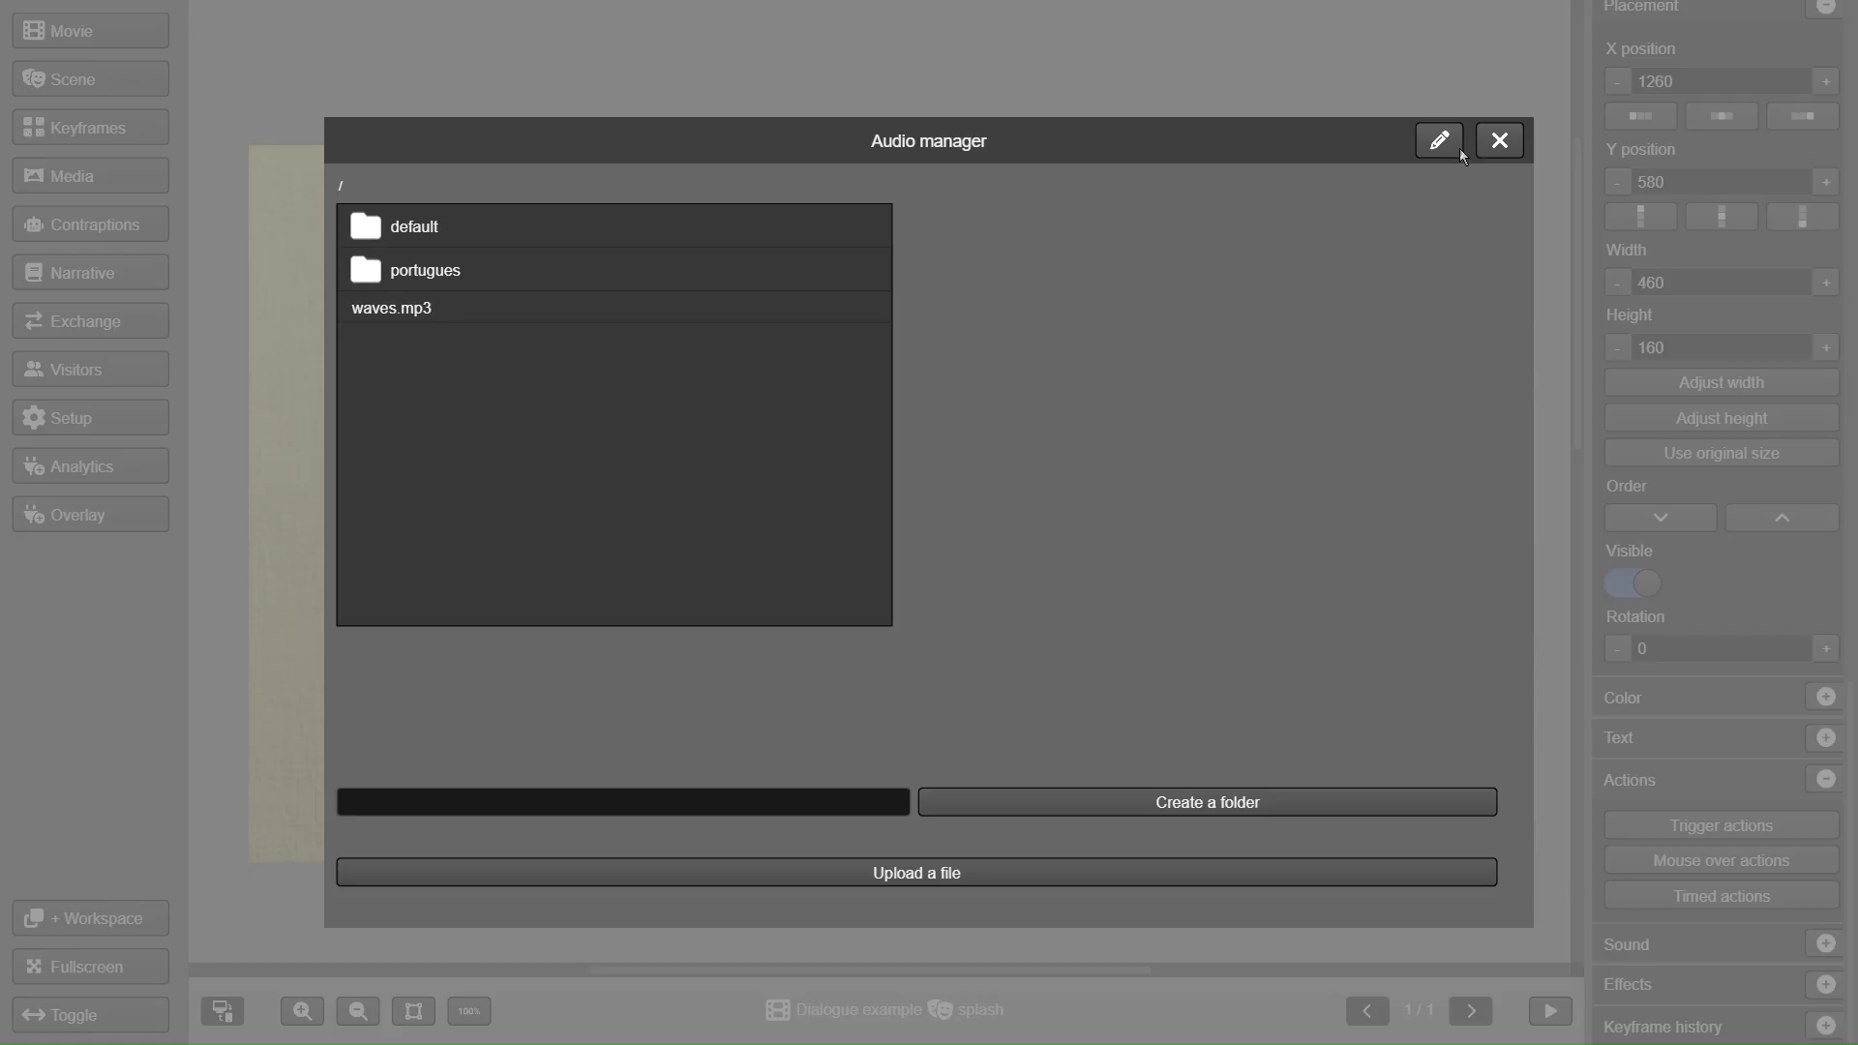
left_click(1500, 140)
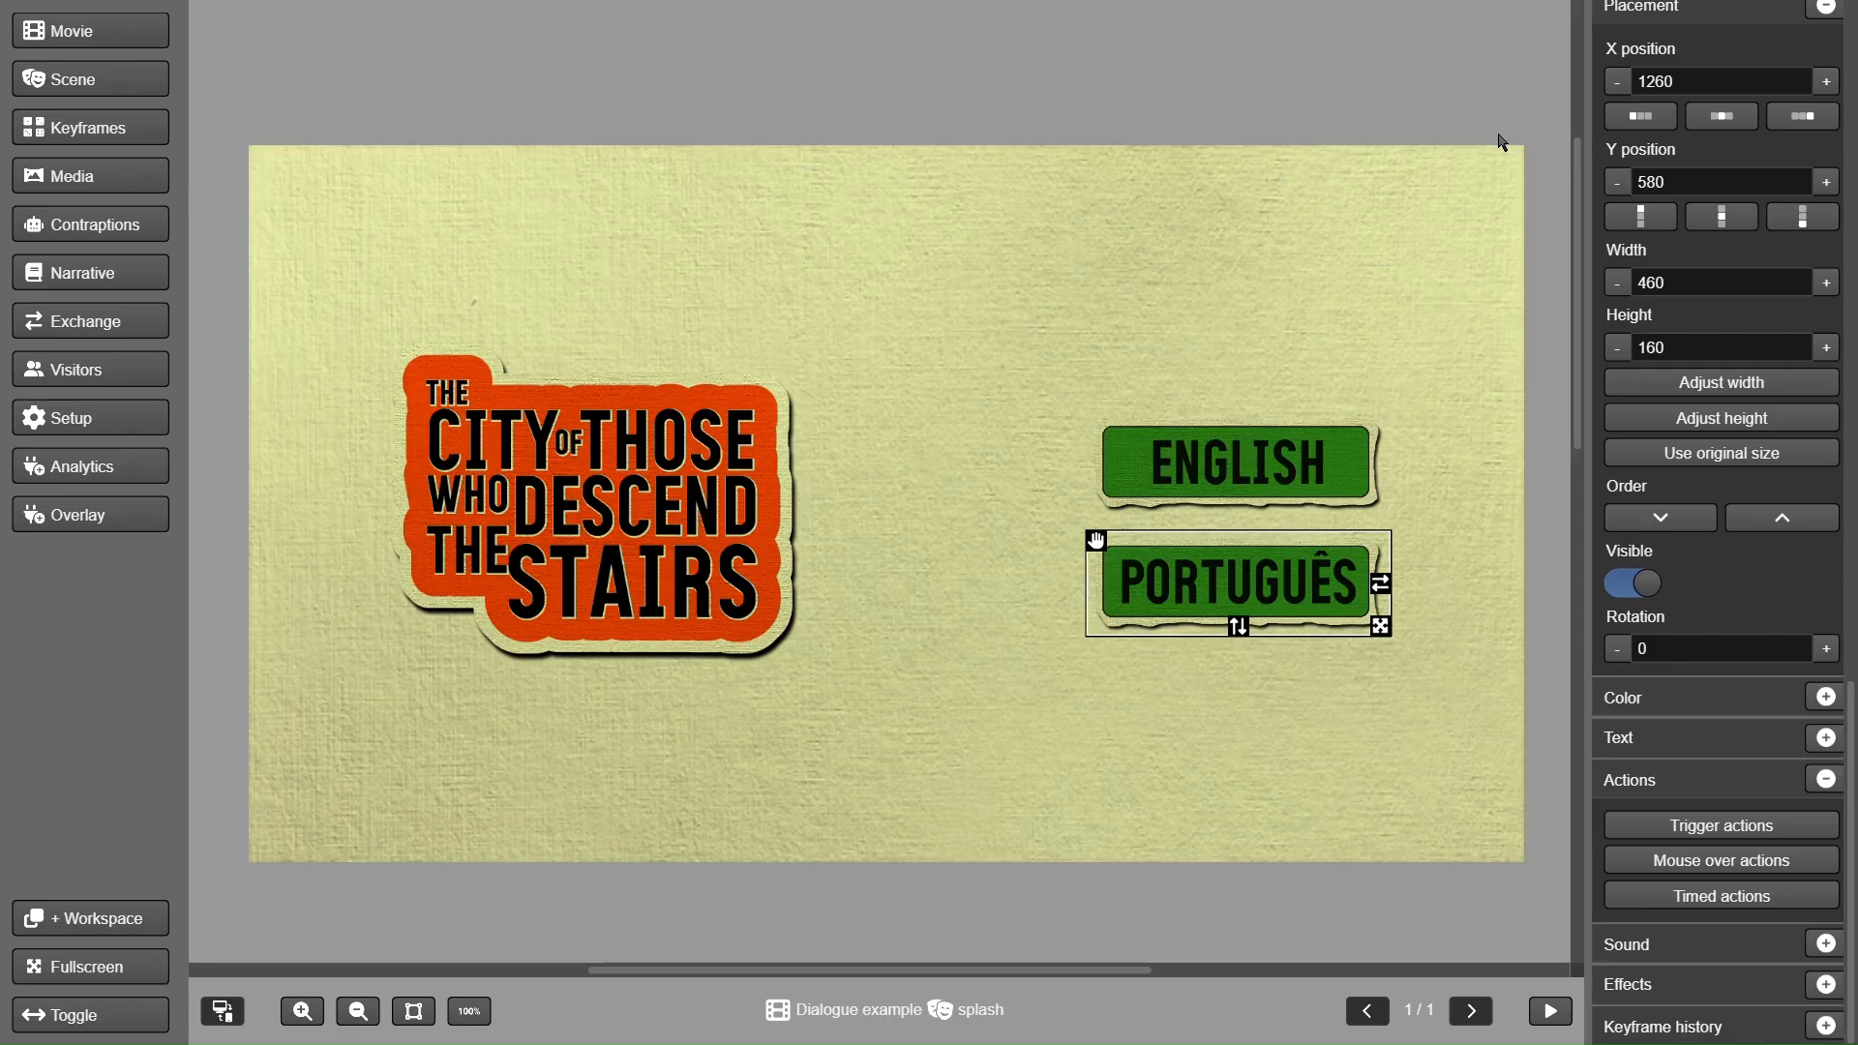
- Preview logo.png in the movie's default picture folder and return to the root picture folder
left_click(106, 178)
left_click(89, 273)
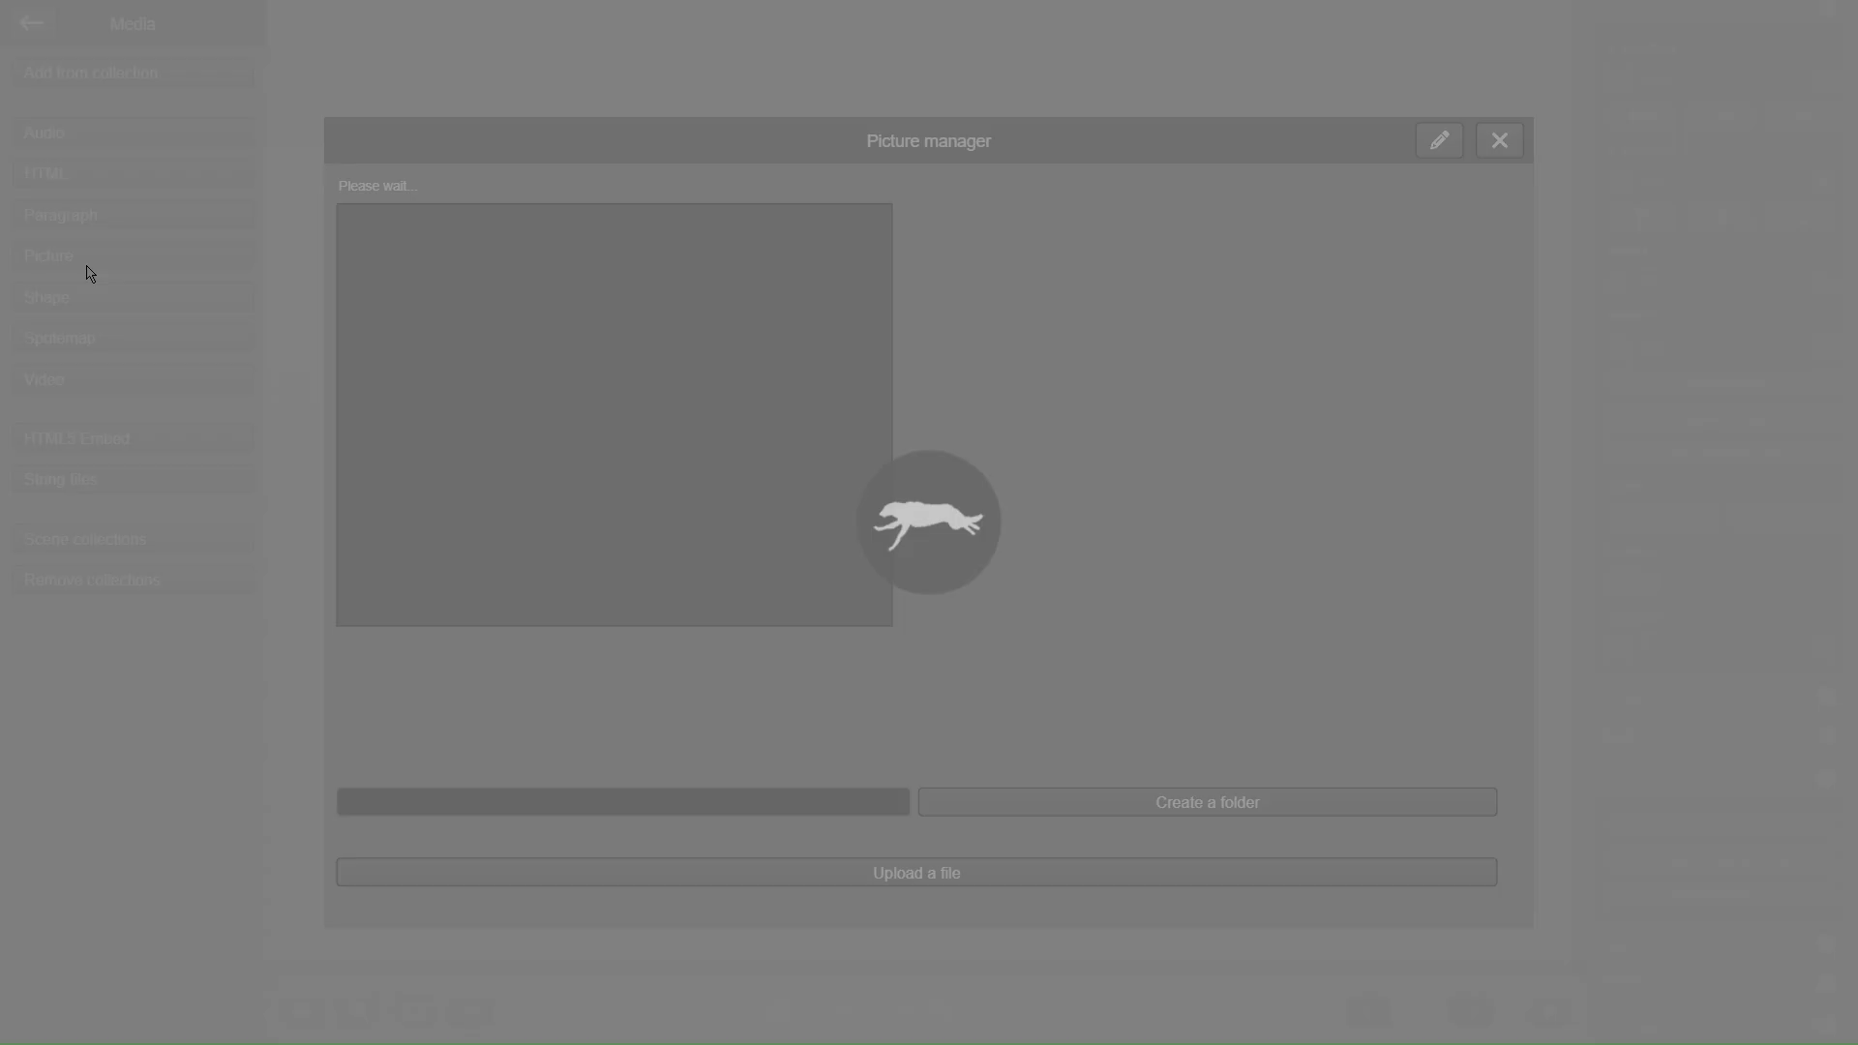
left_click(370, 275)
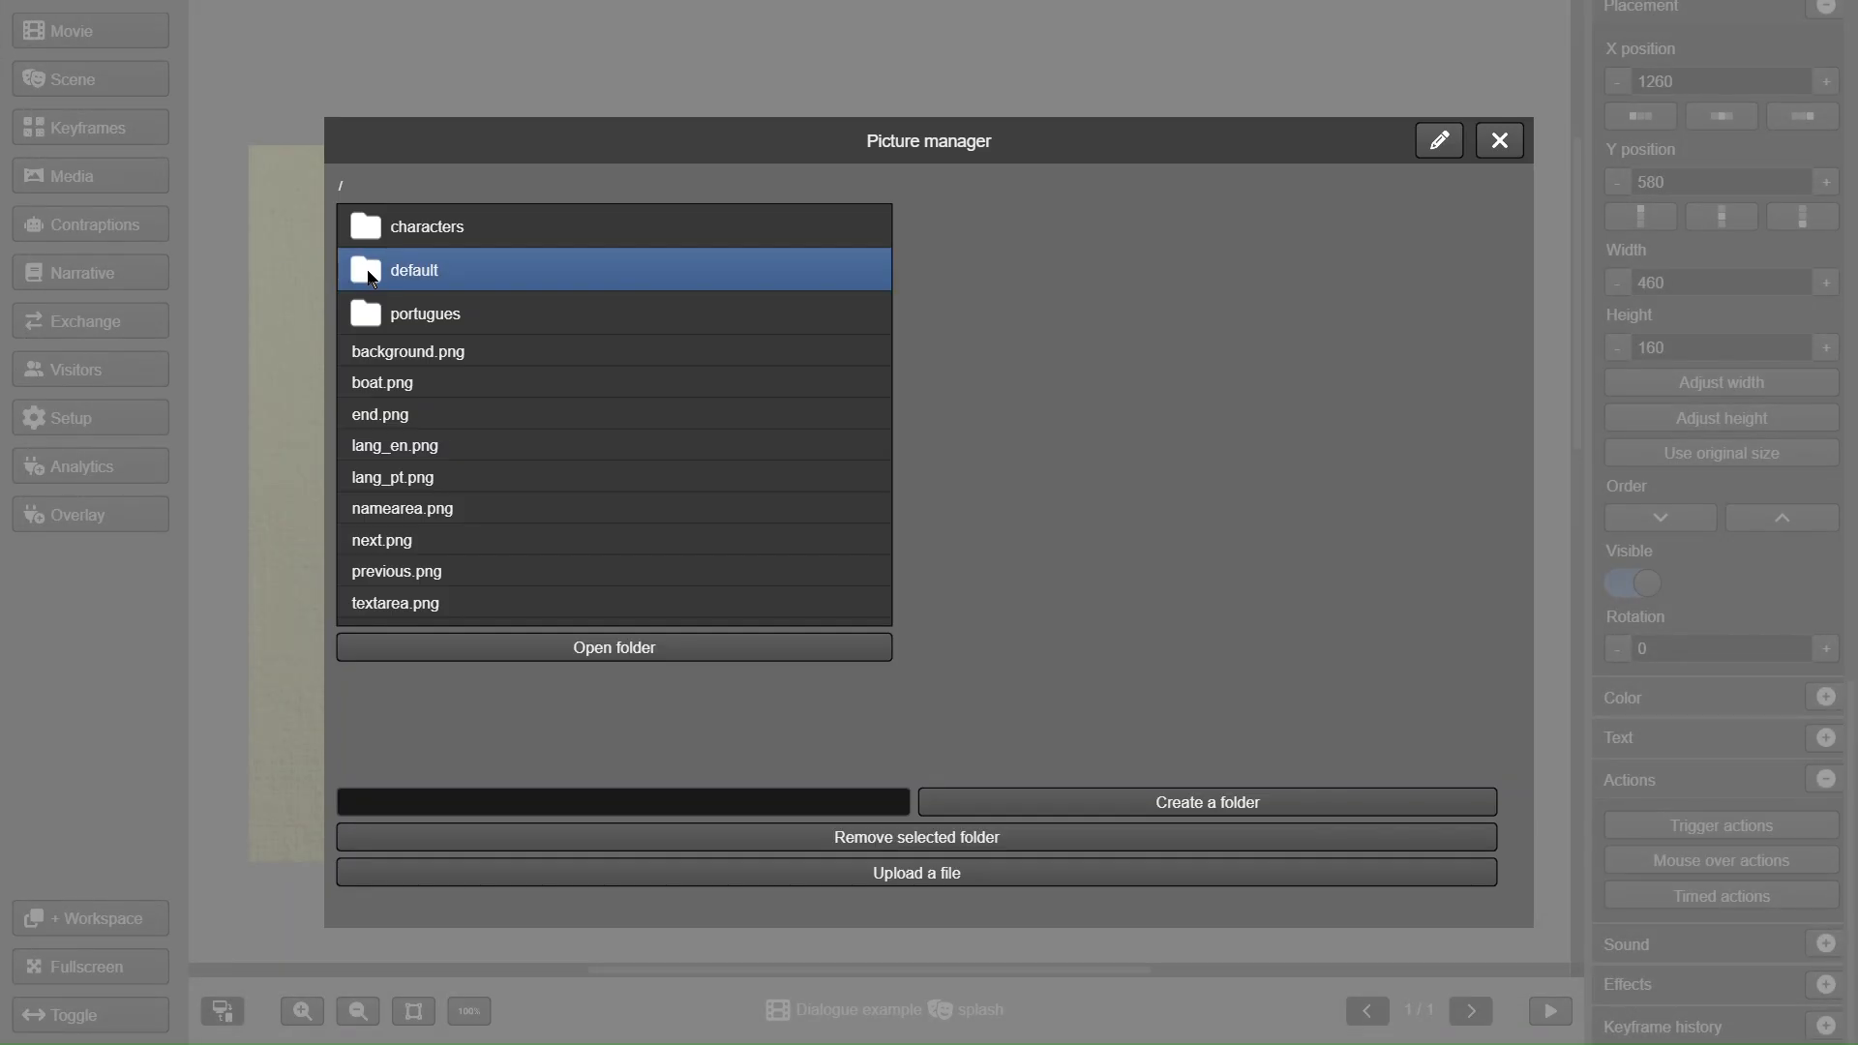
double_click(372, 275)
left_click(375, 267)
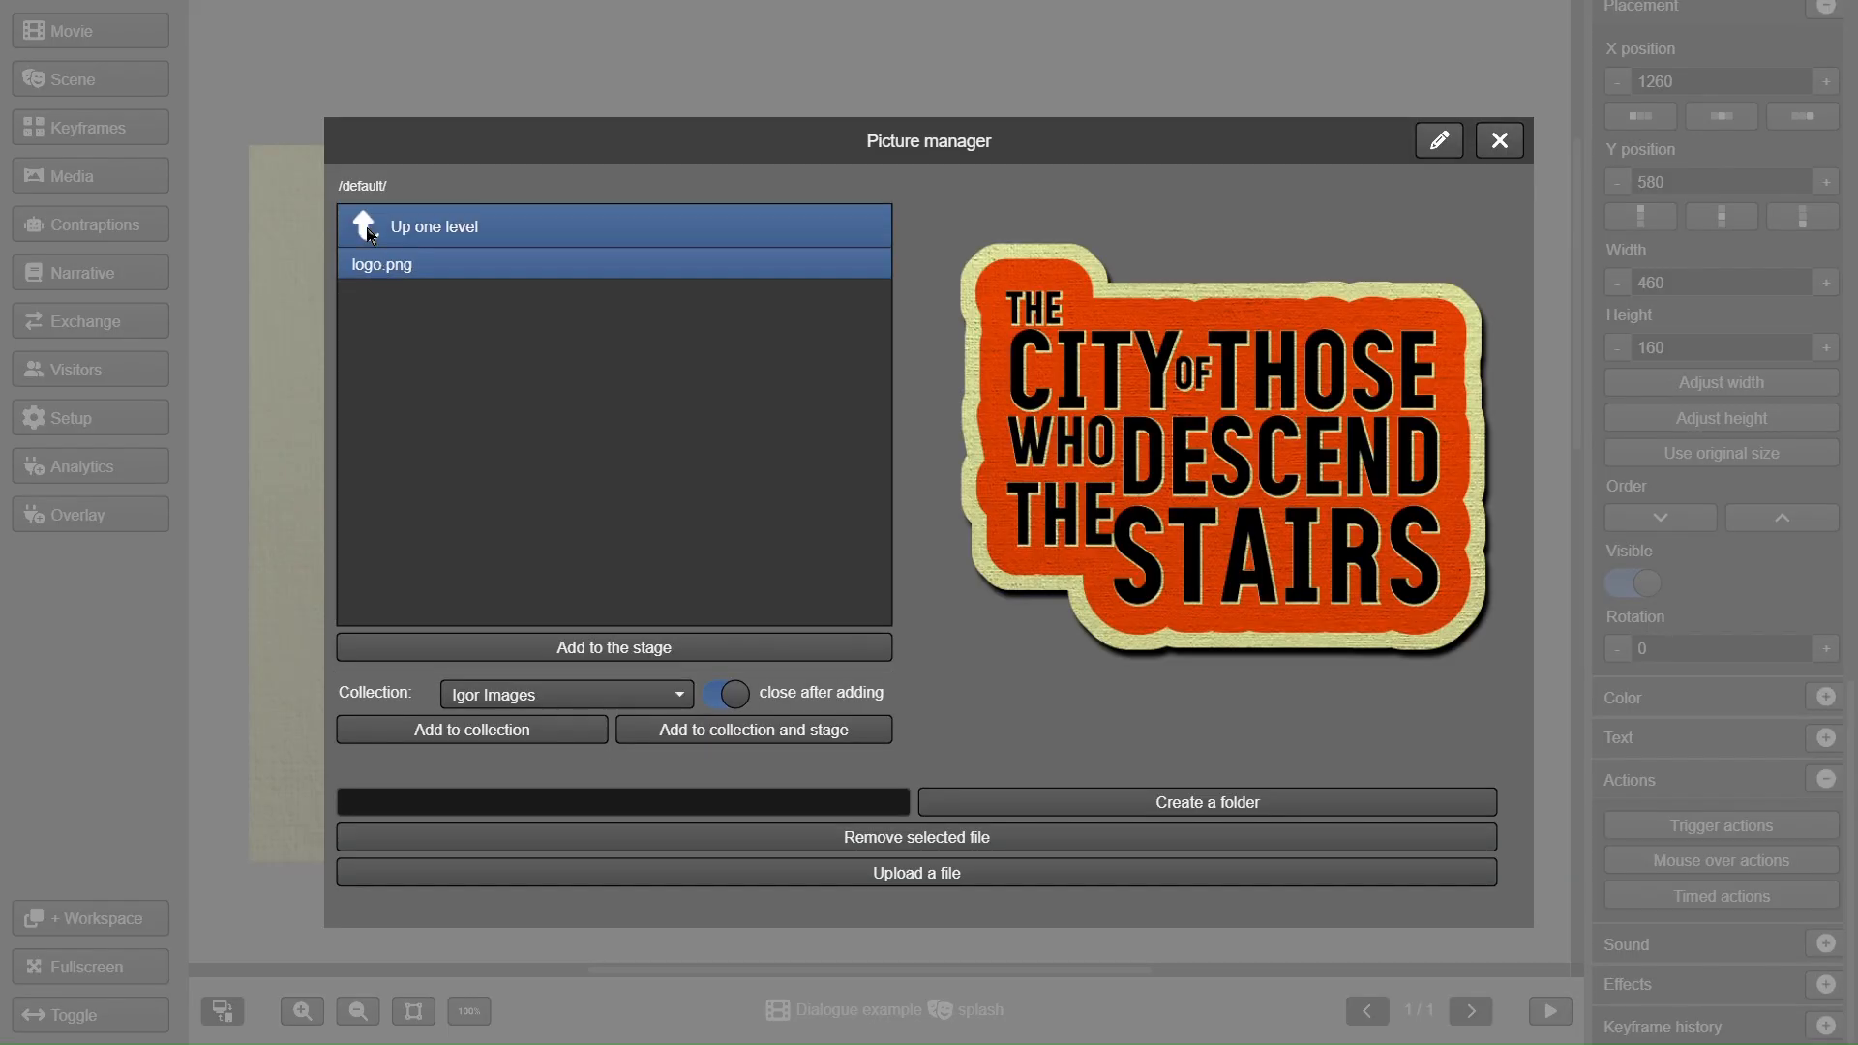
left_click(371, 235)
double_click(371, 235)
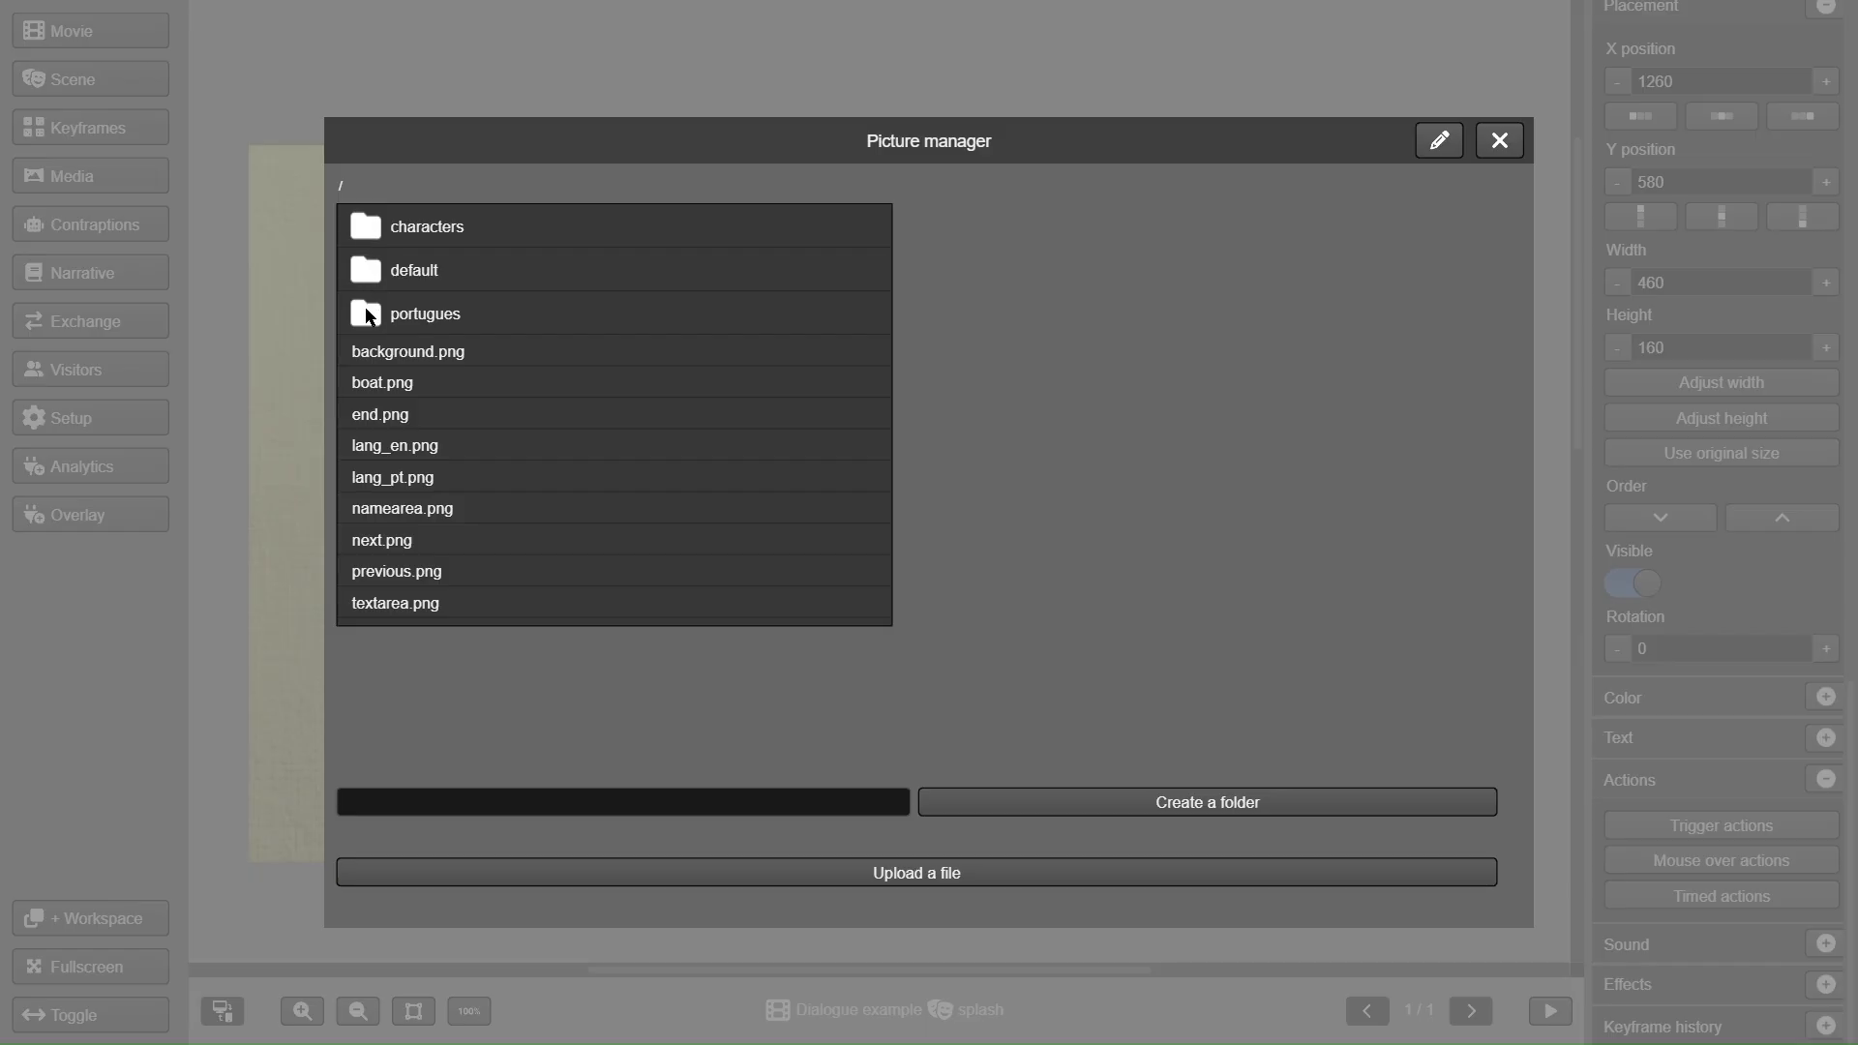
- Preview logo.png in the portugues picture folder and close the picture manager without adding it
left_click(370, 314)
double_click(371, 314)
left_click(372, 267)
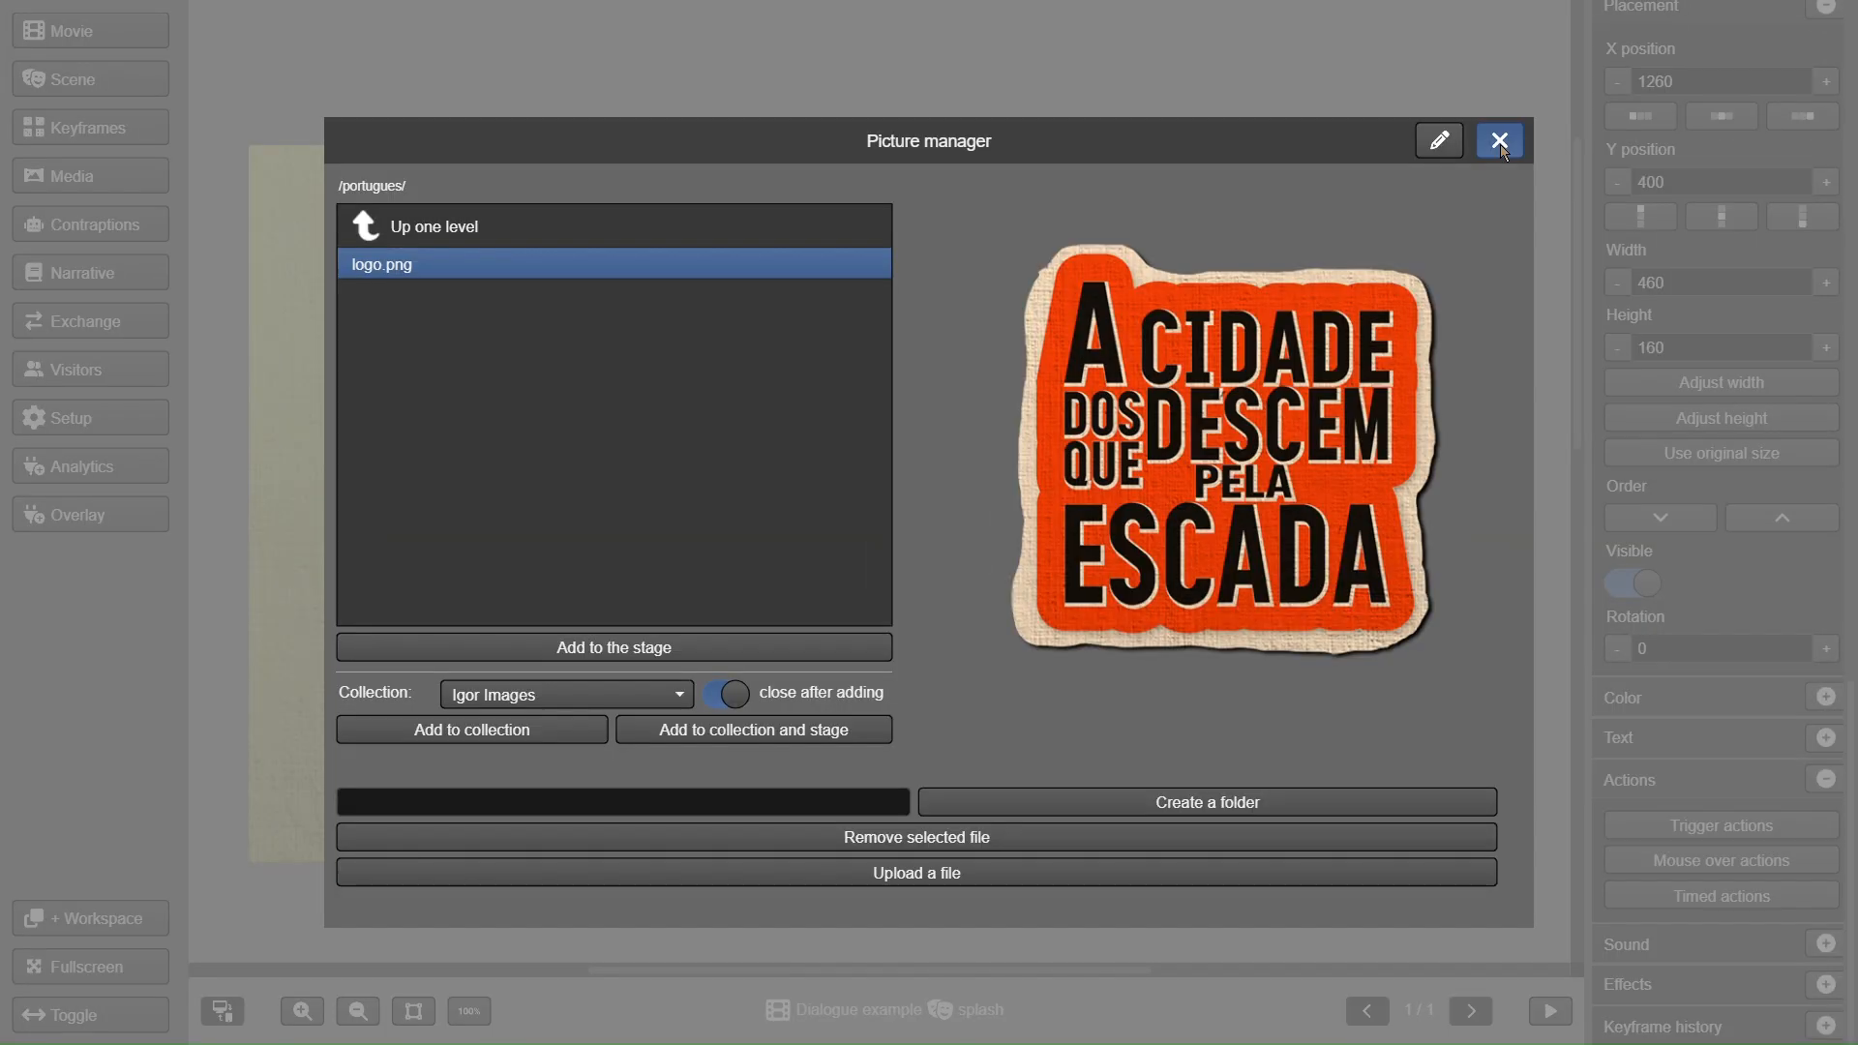
left_click(1500, 140)
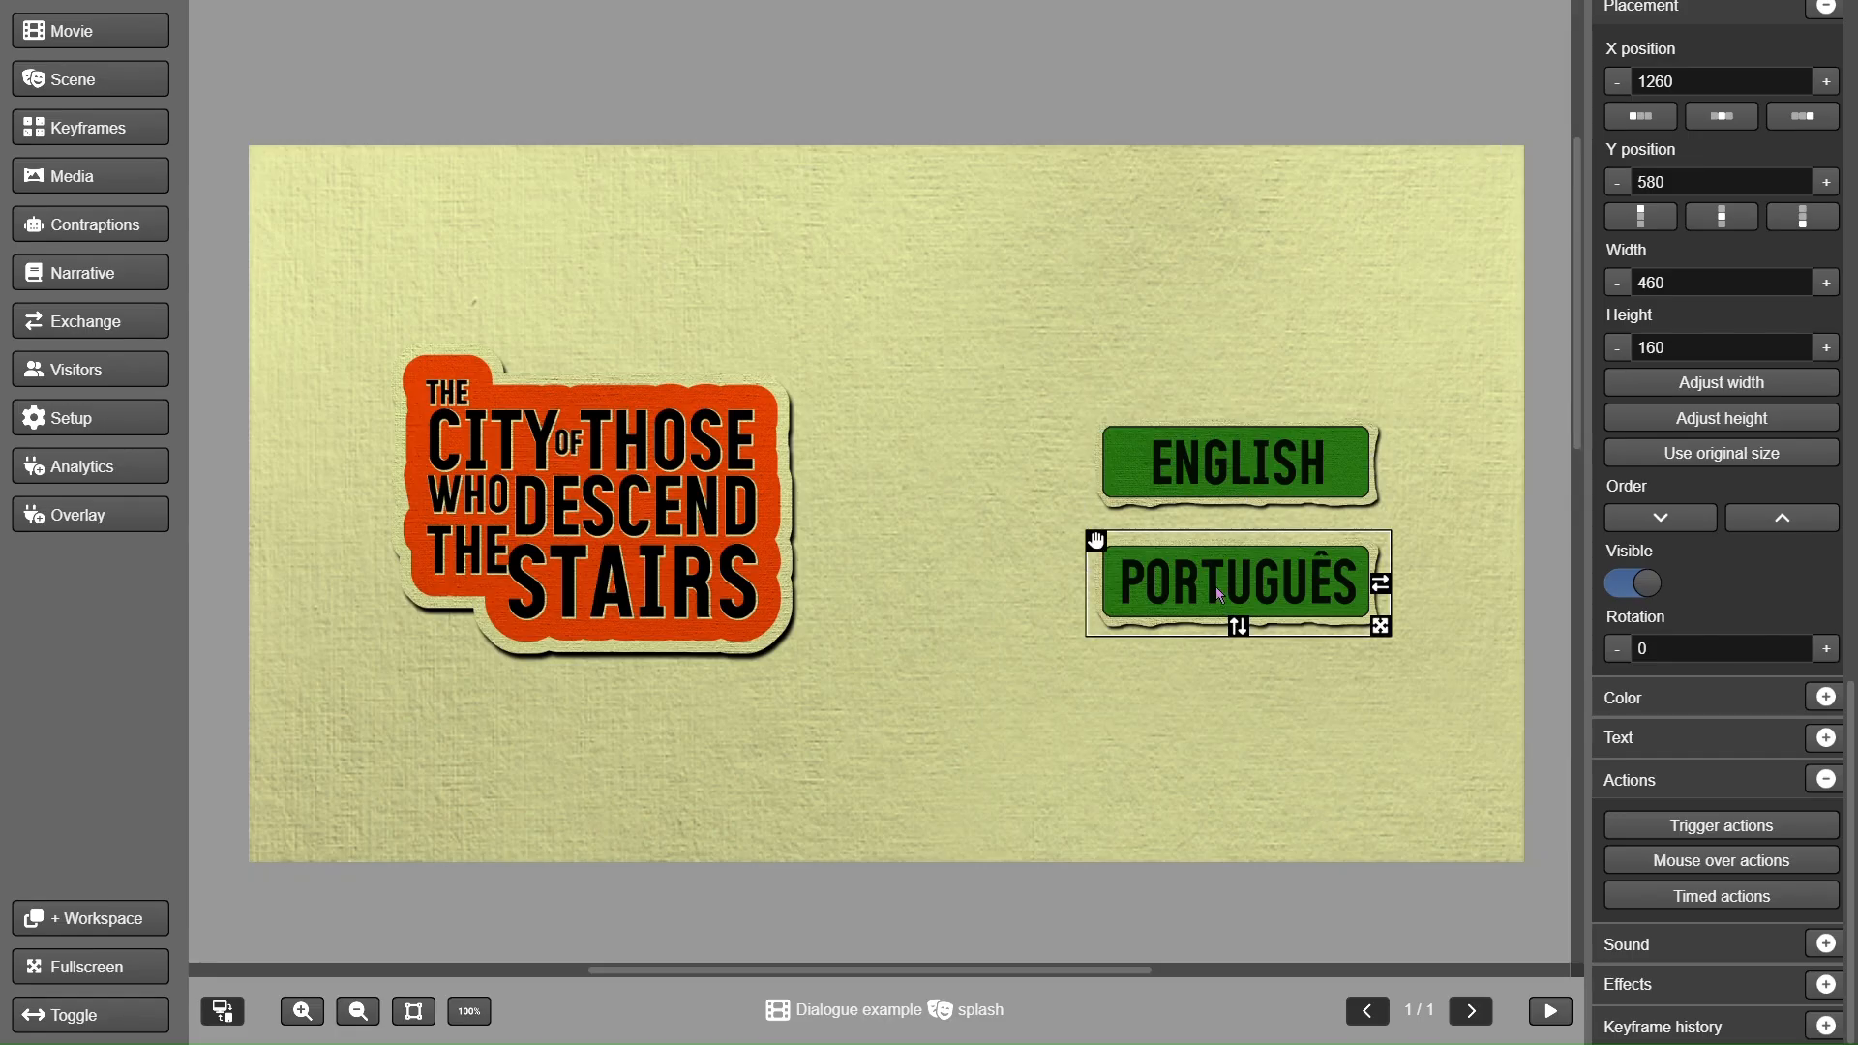
- Reopen the PORTUGUÊS button's trigger actions and inspect the default-to-portugues path replacement and the load scene action, leaving them as they are
left_click(1726, 828)
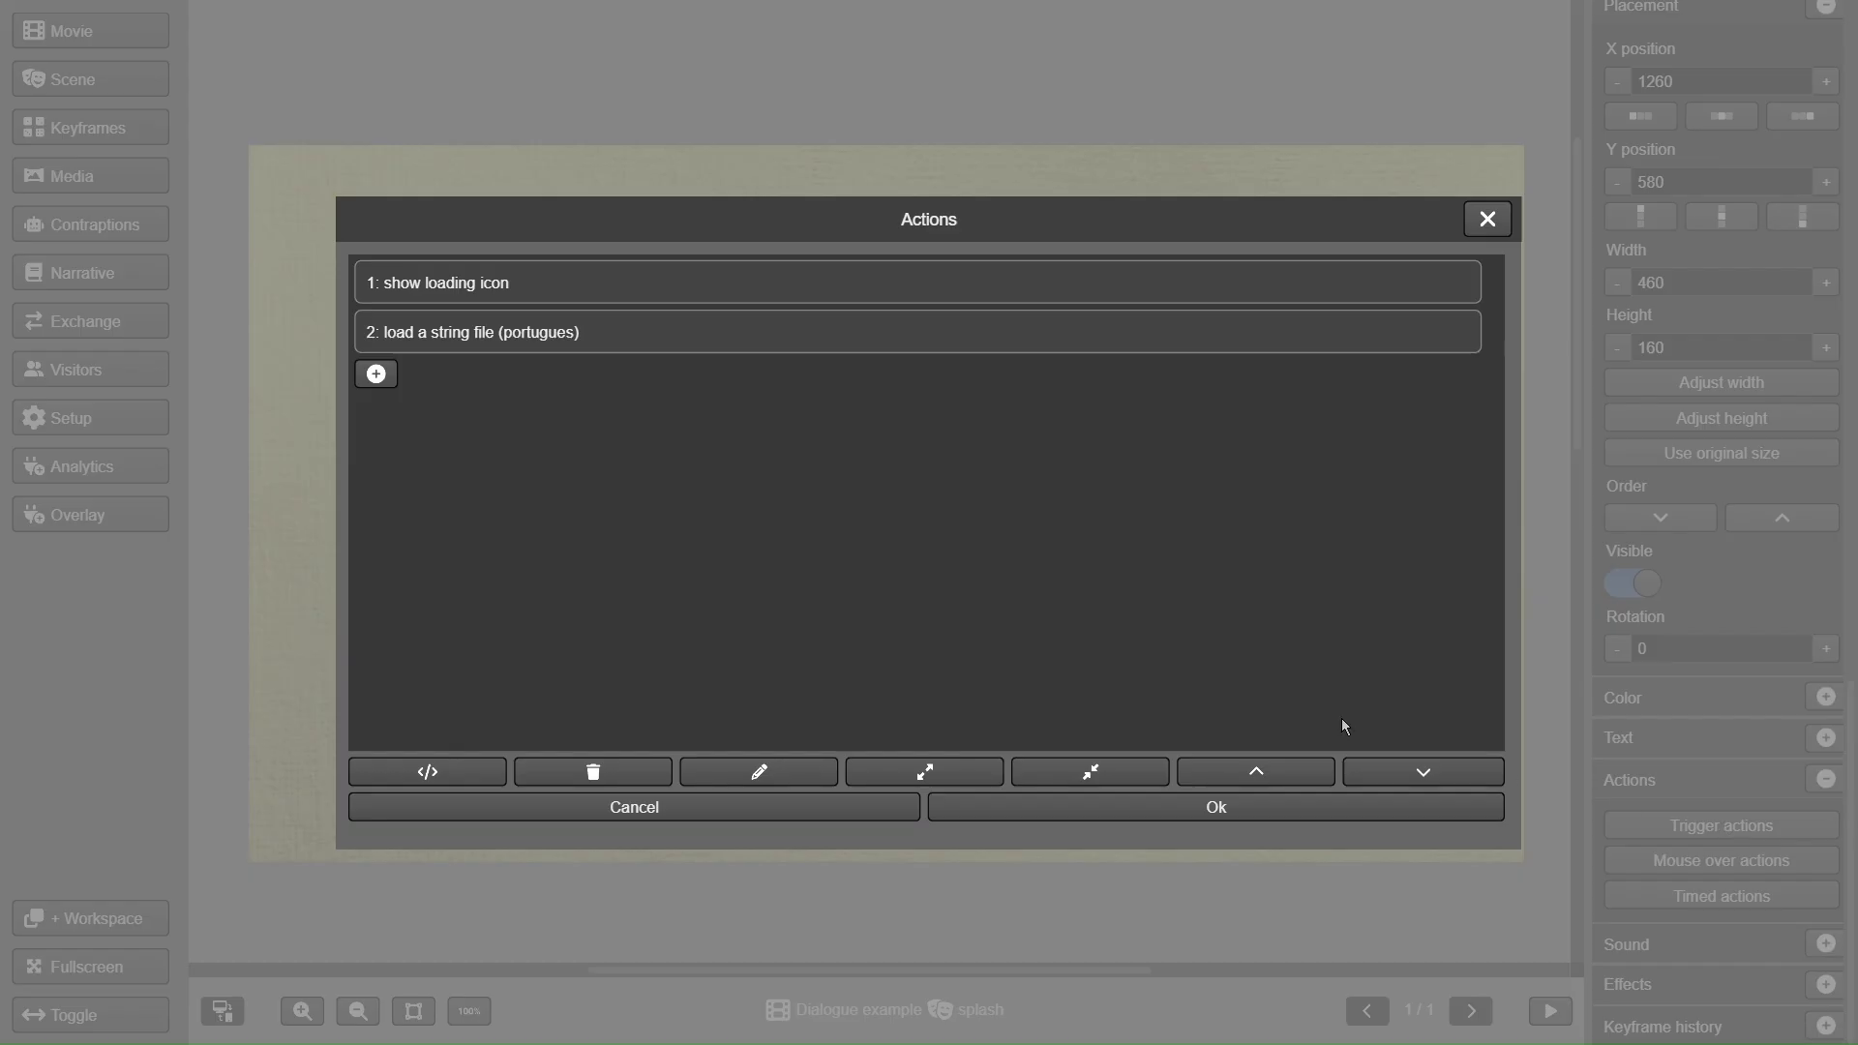
left_click(476, 332)
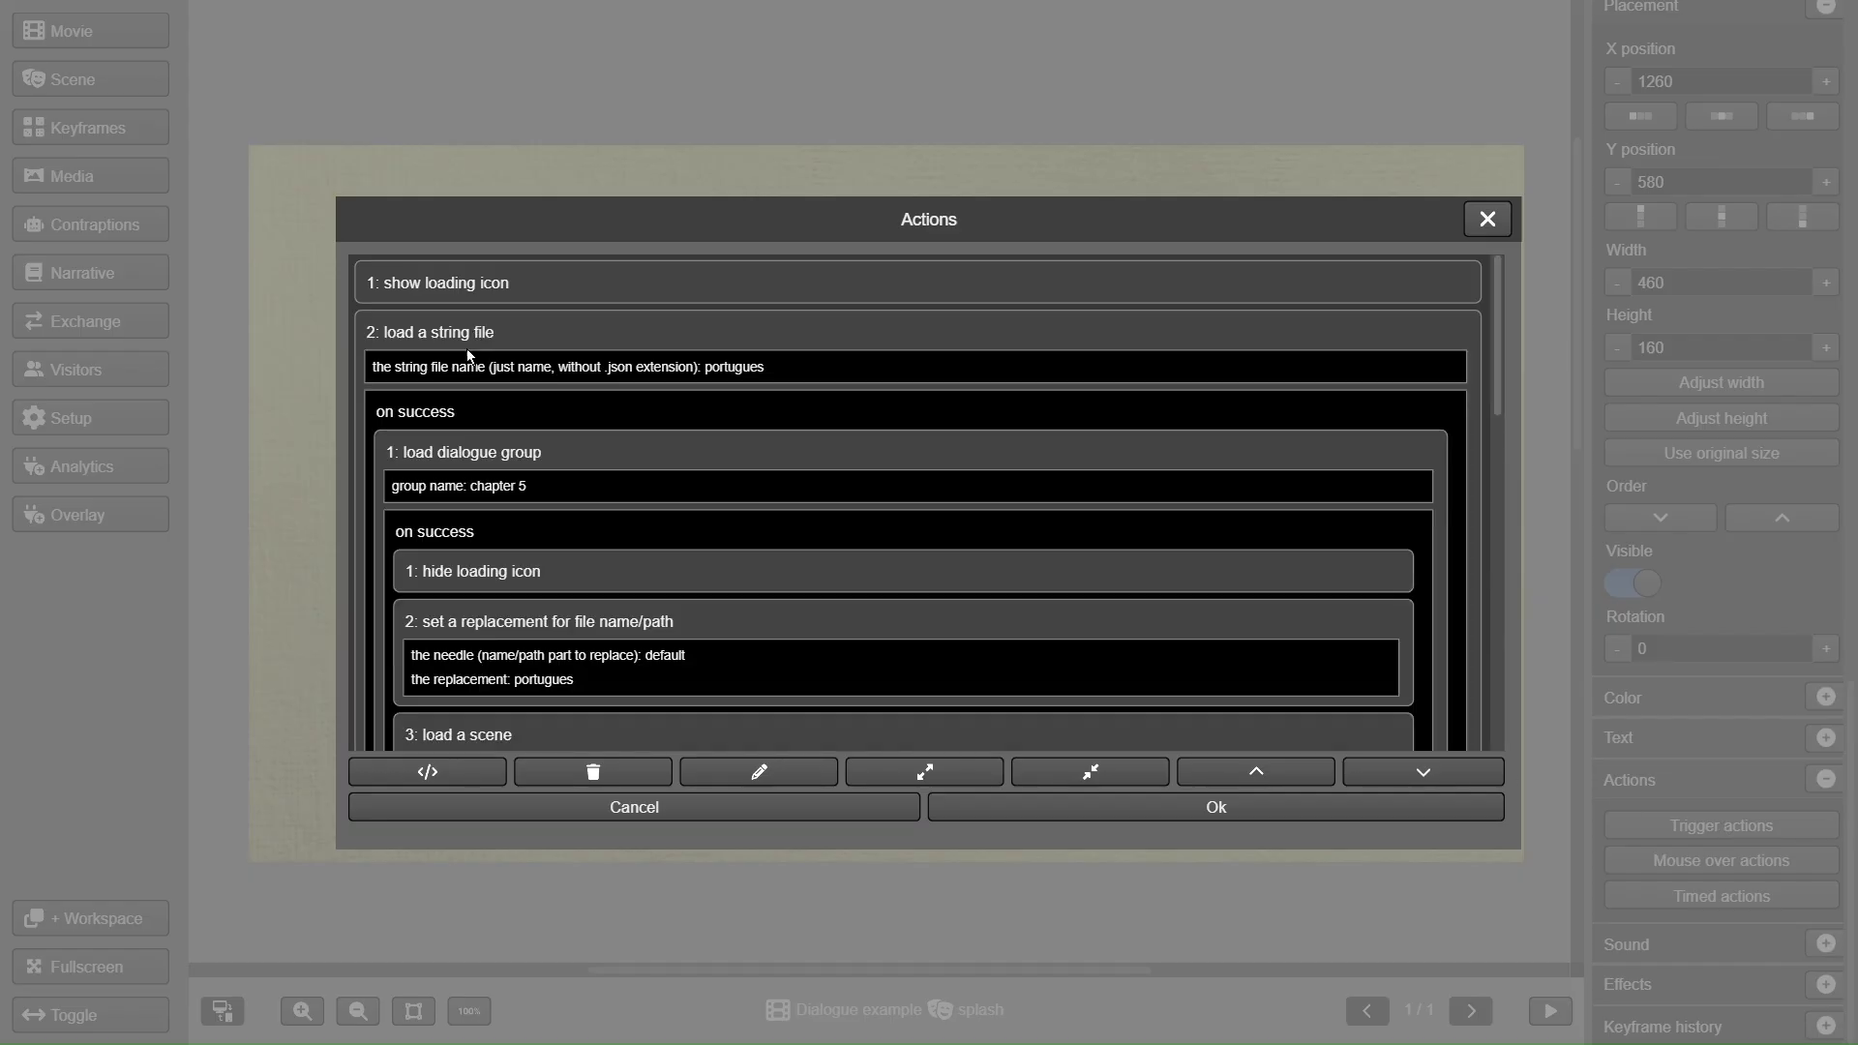
left_click(598, 625)
scroll(811, 627, "down", 1)
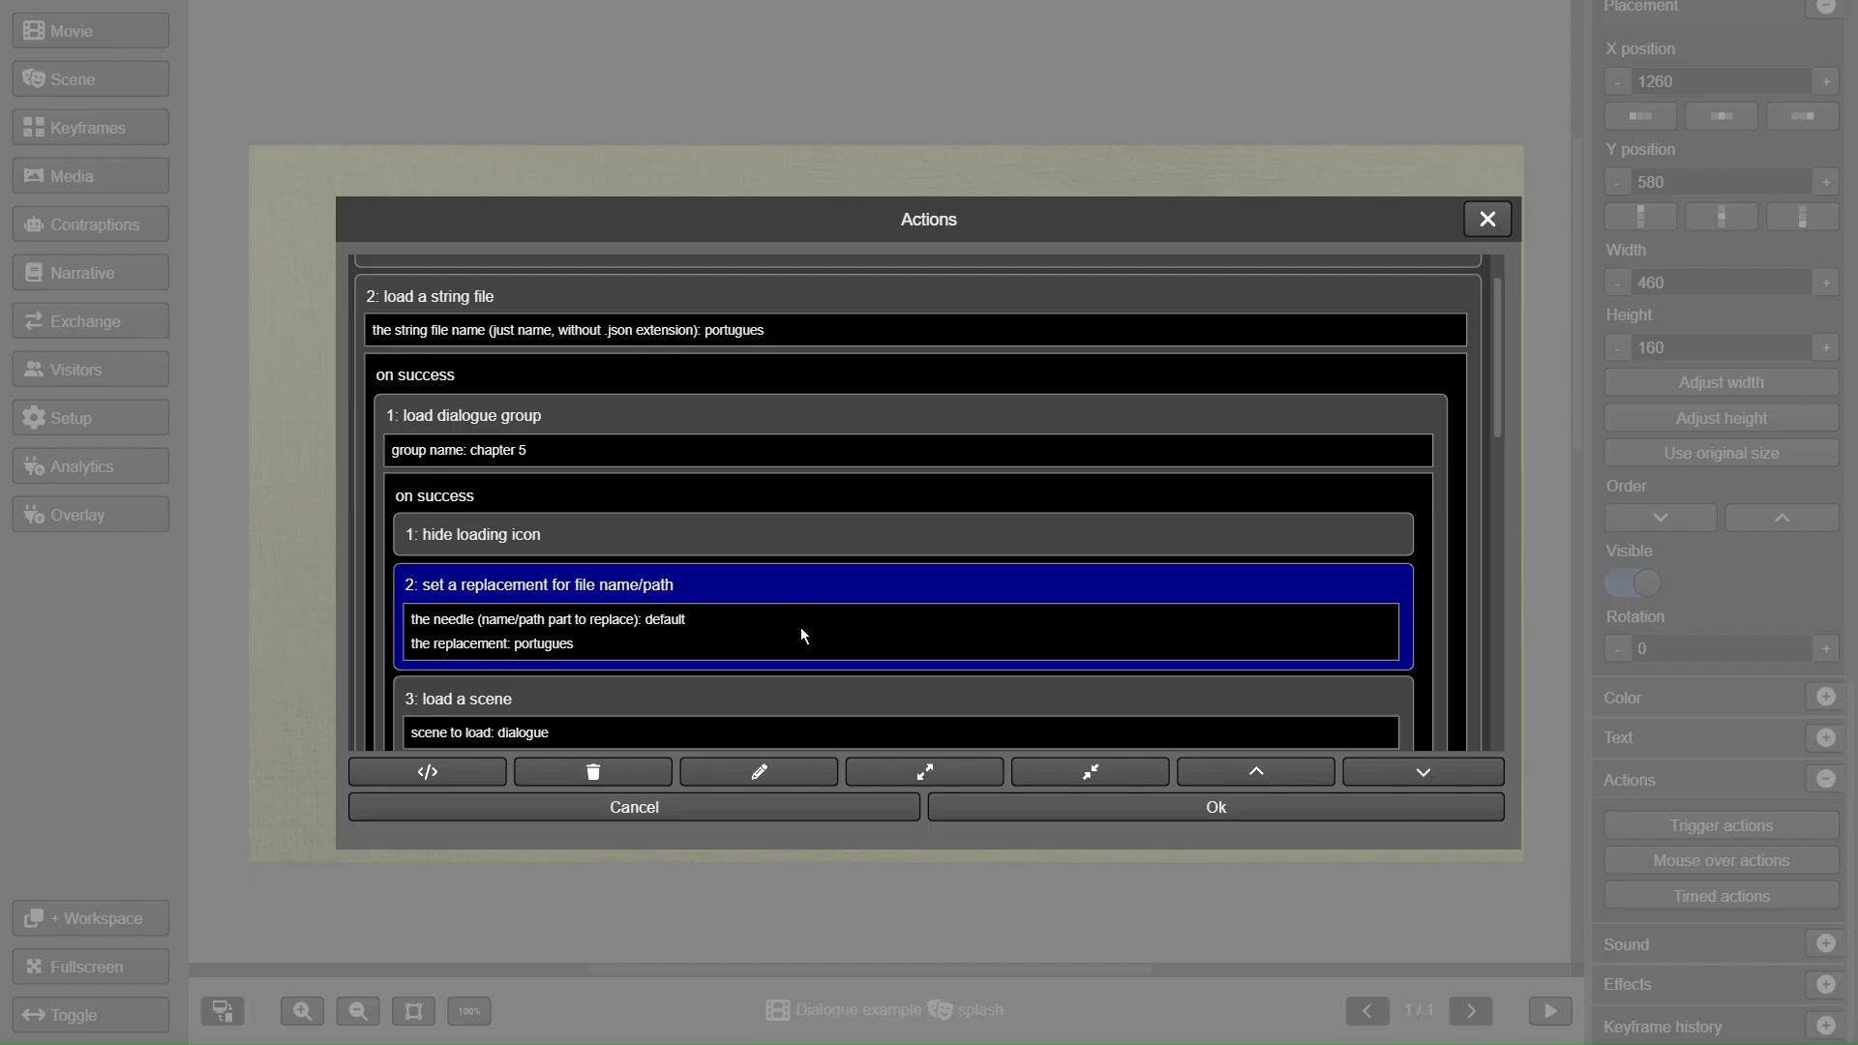
scroll(789, 644, "down", 1)
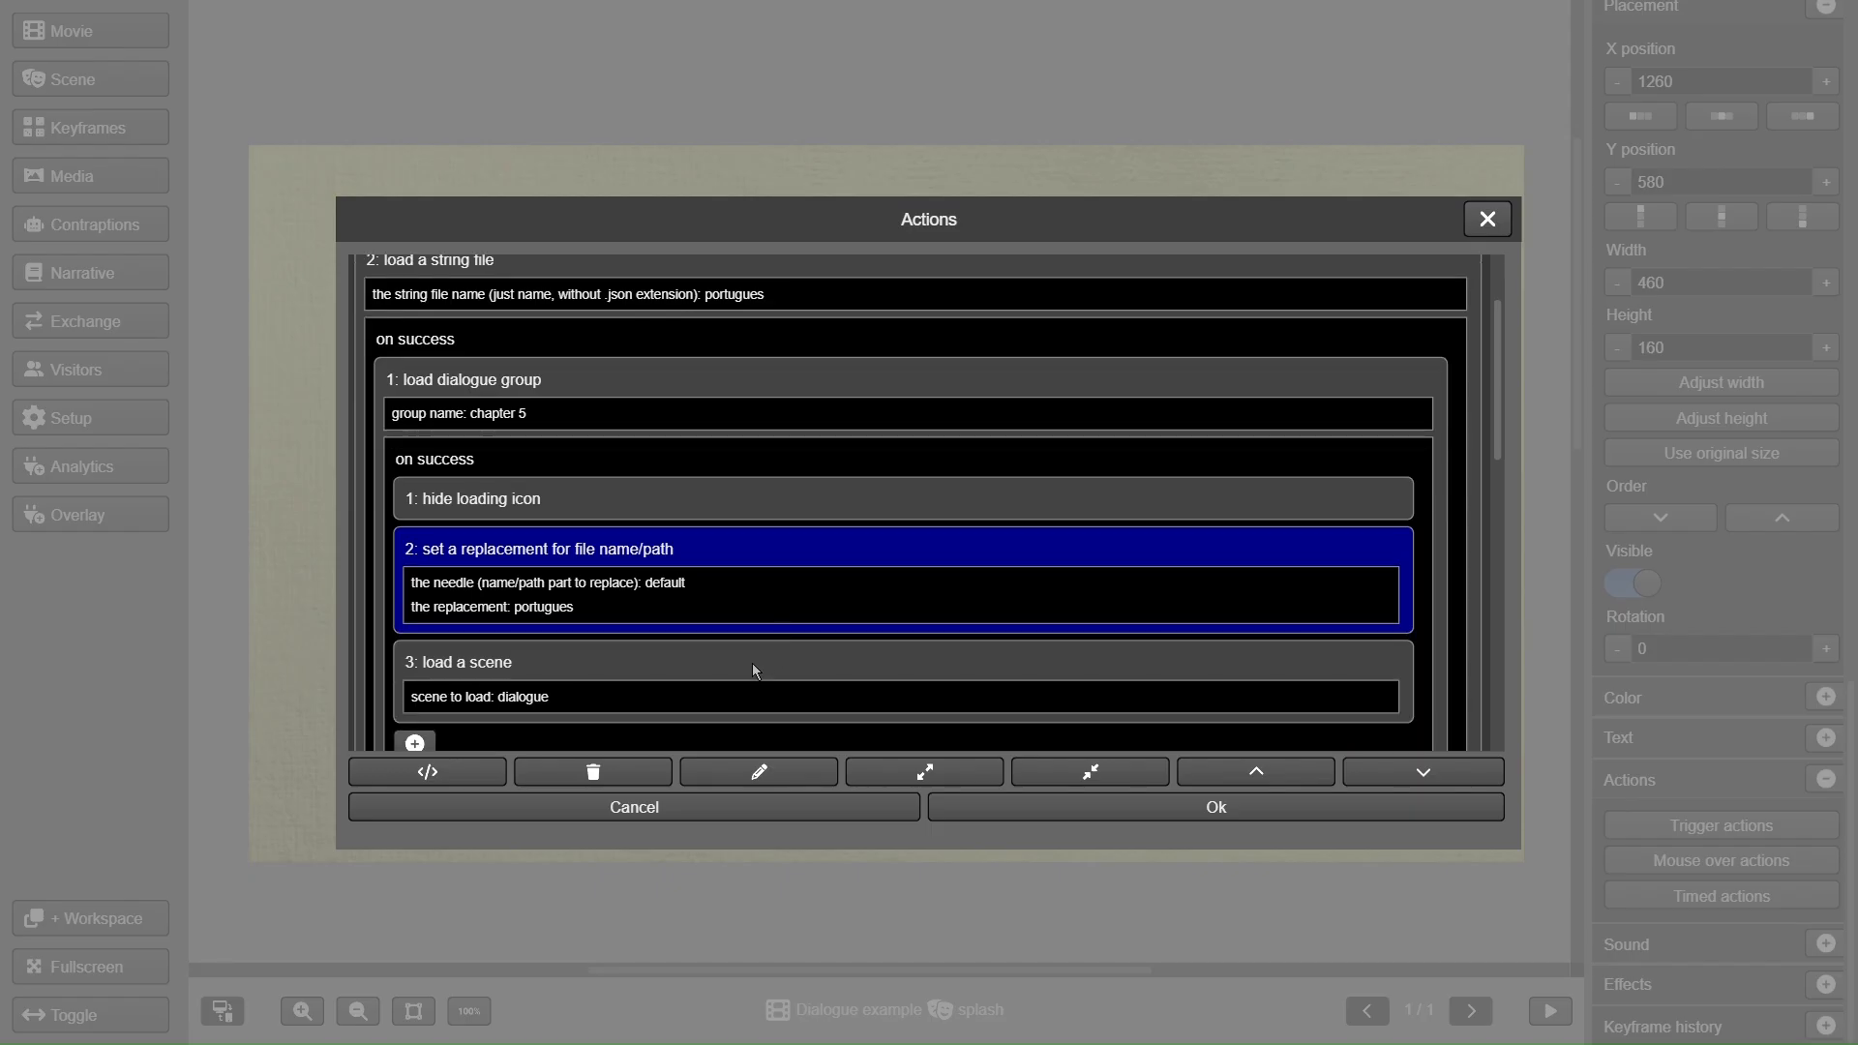
left_click(754, 667)
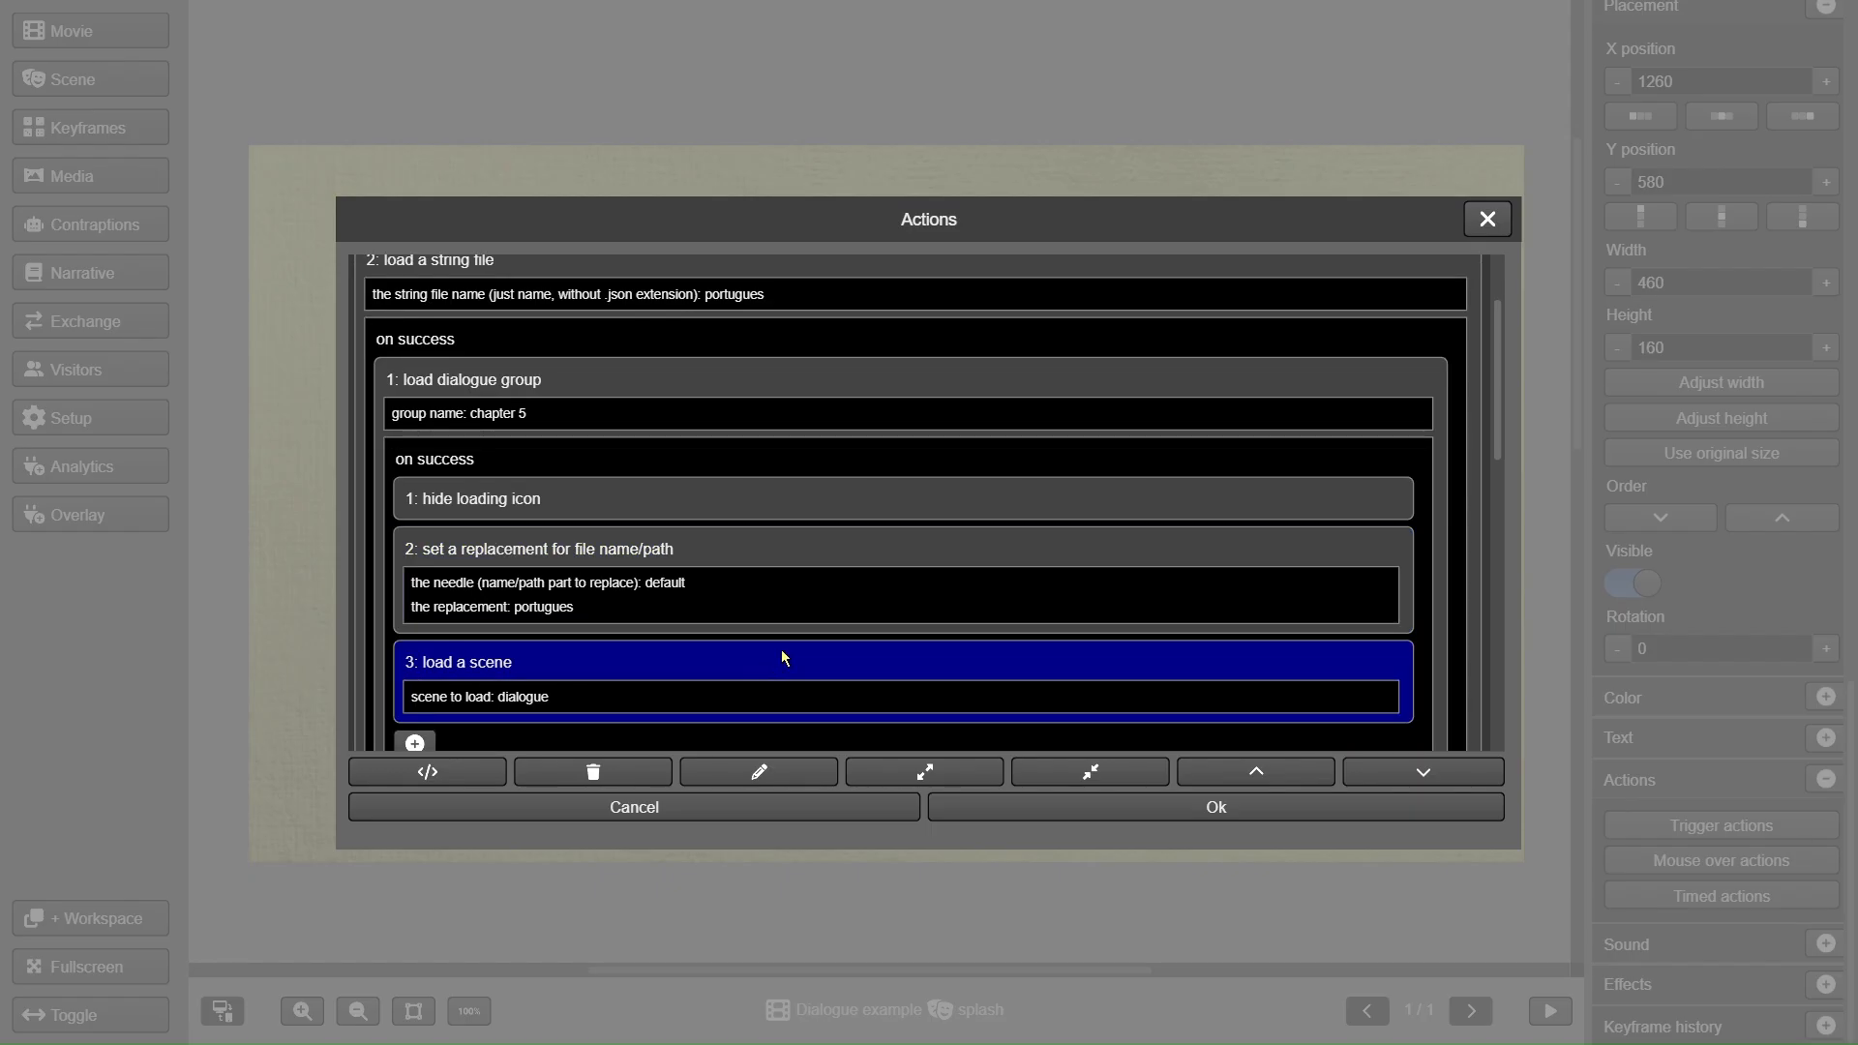
left_click(1475, 231)
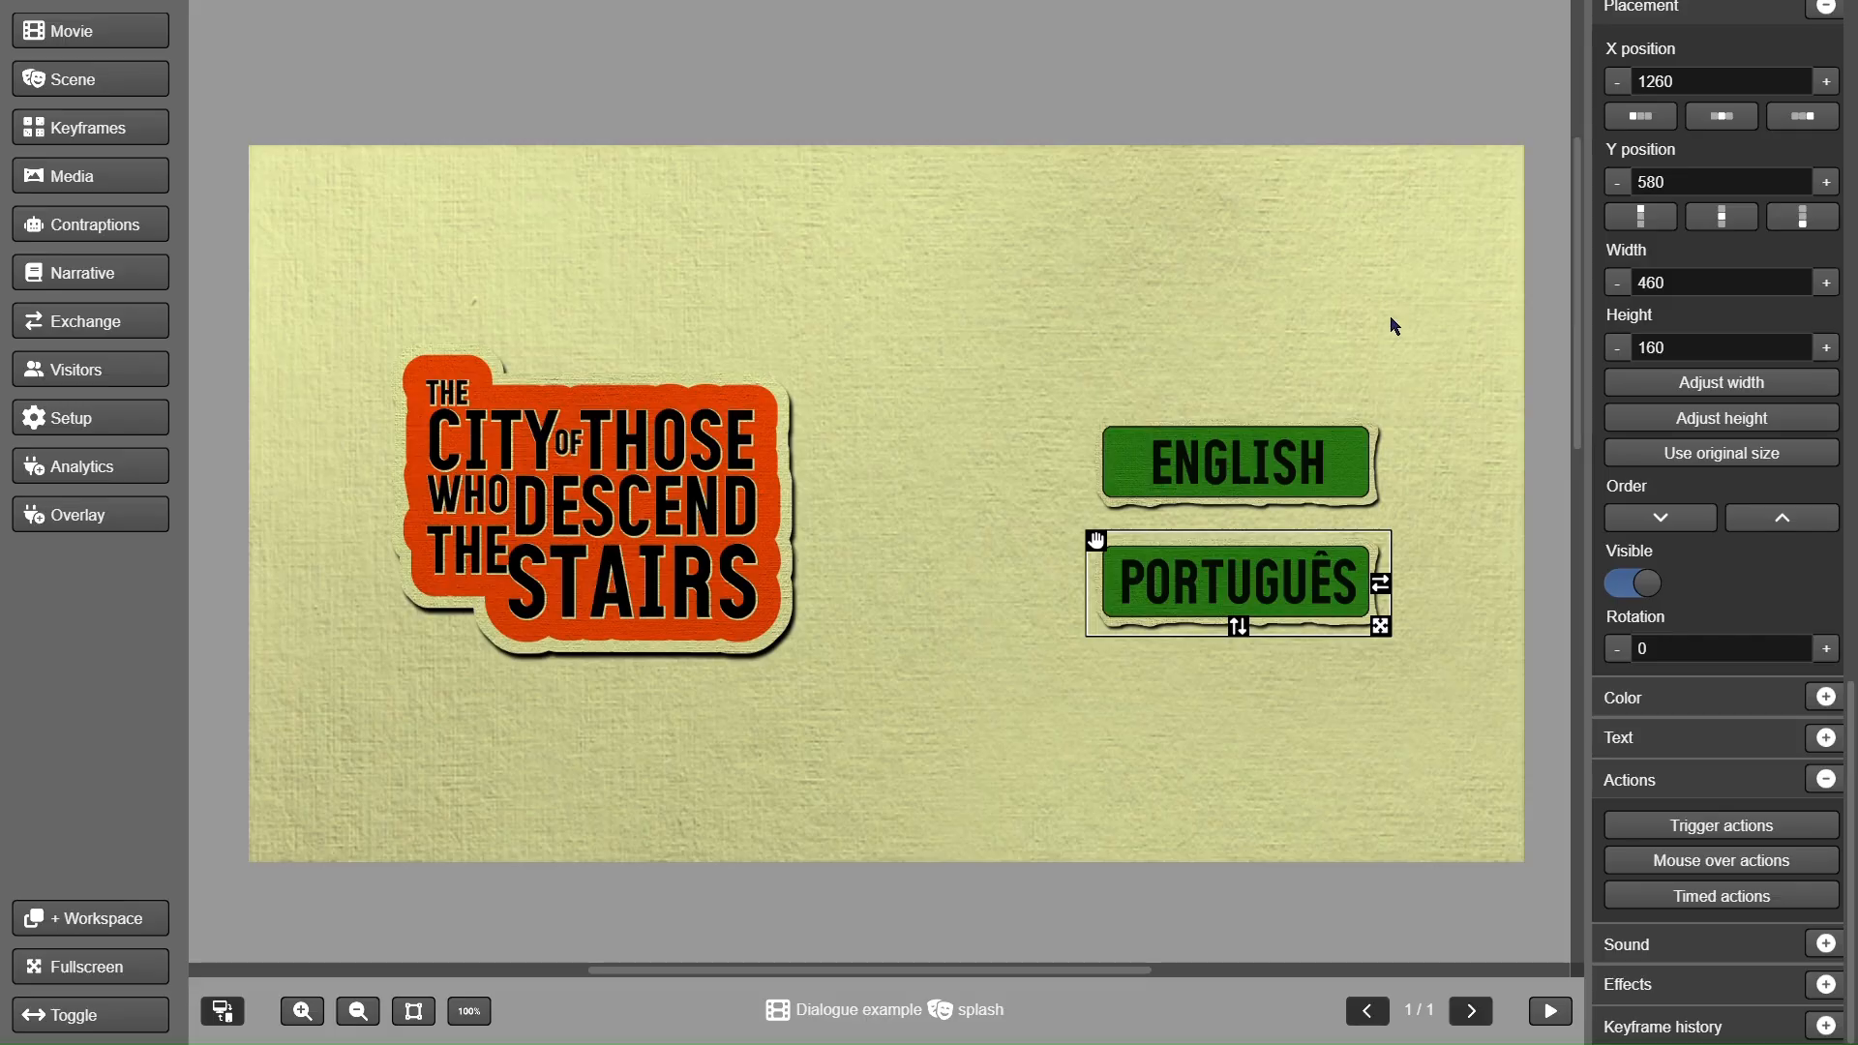
- Inspect the ENGLISH button's trigger actions, including the one that removes all file name/path replacements
left_click(1287, 462)
left_click(1645, 825)
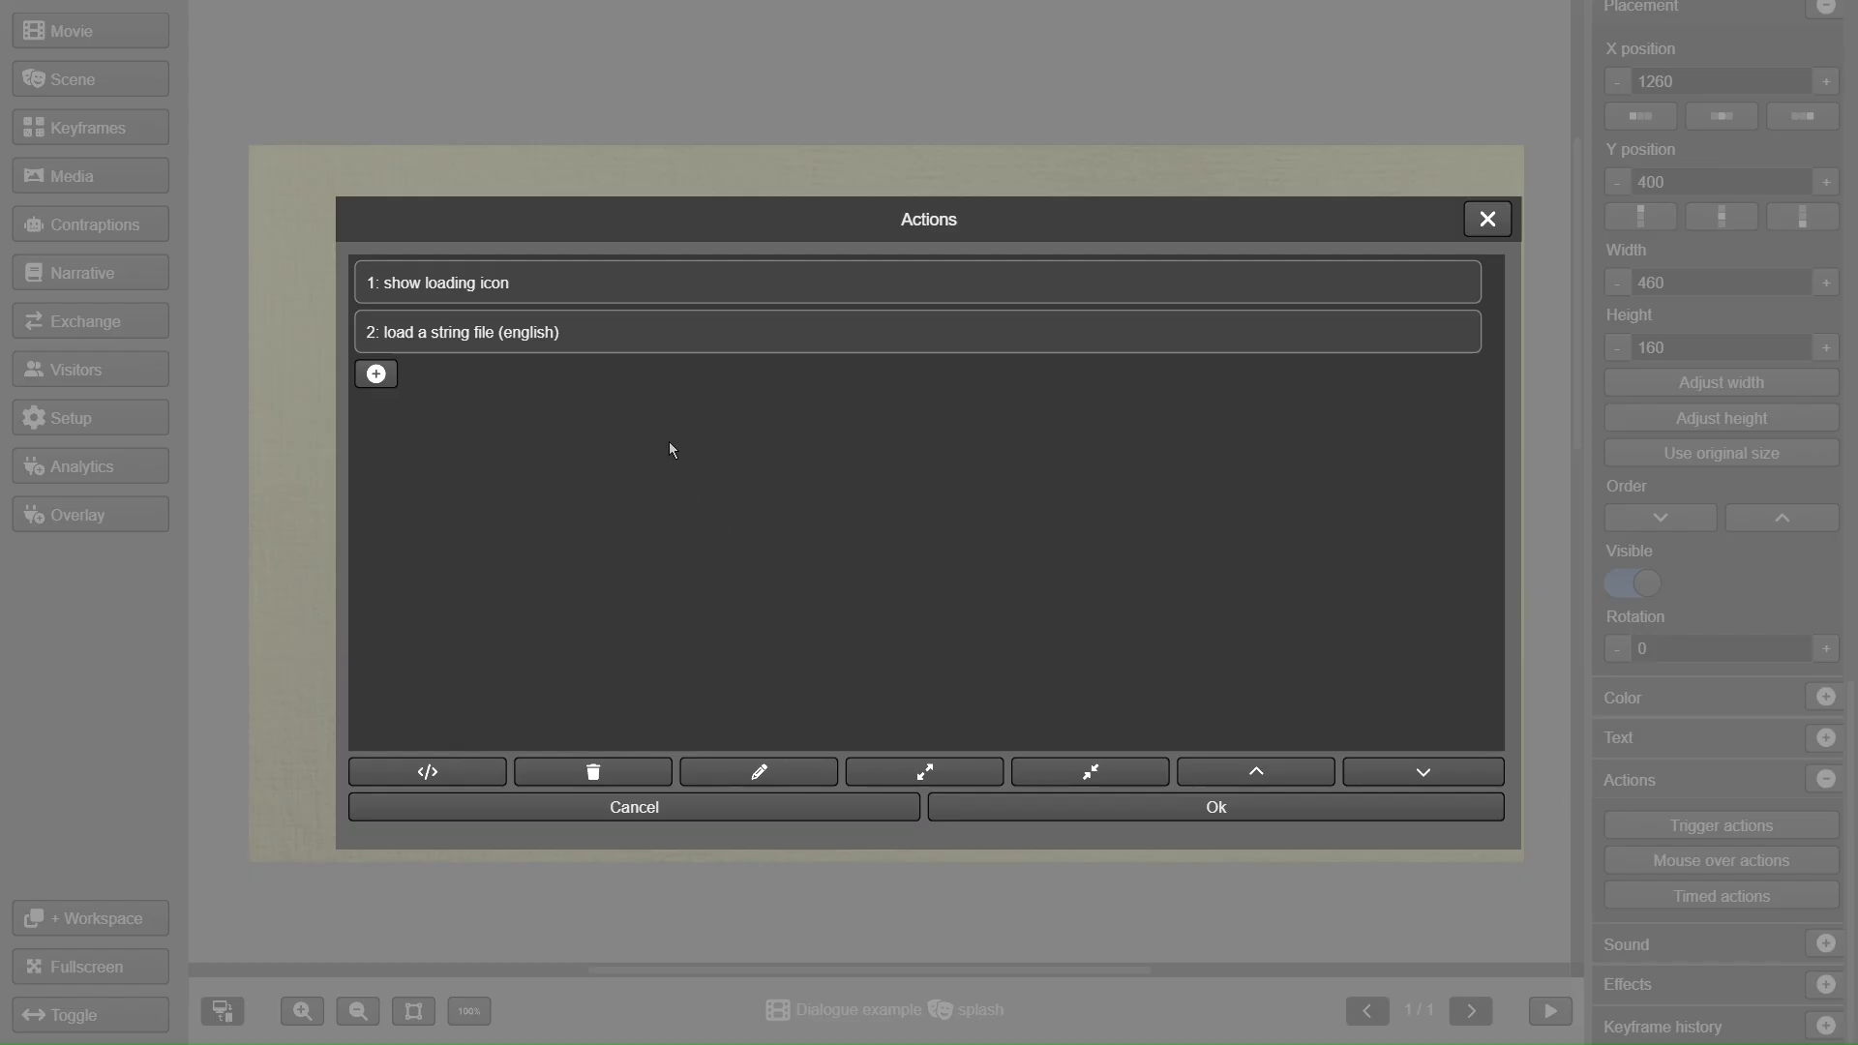
left_click(675, 341)
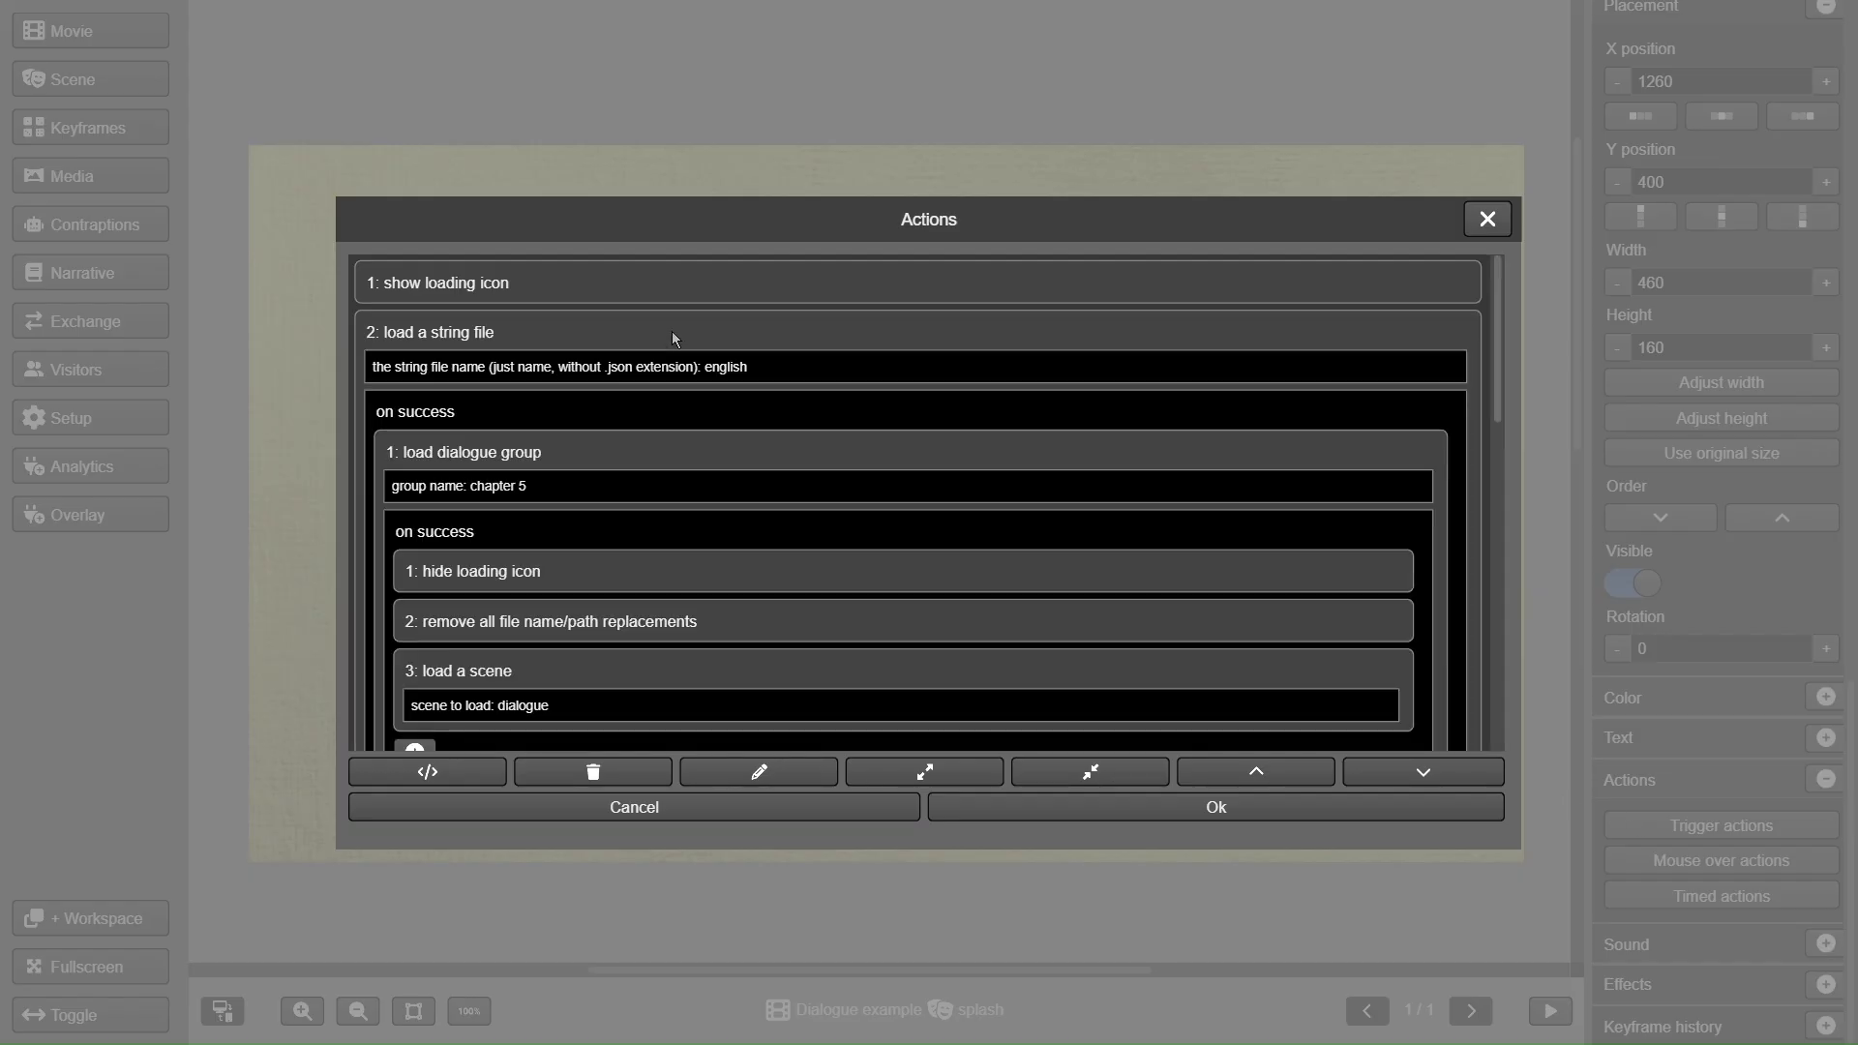
left_click(581, 629)
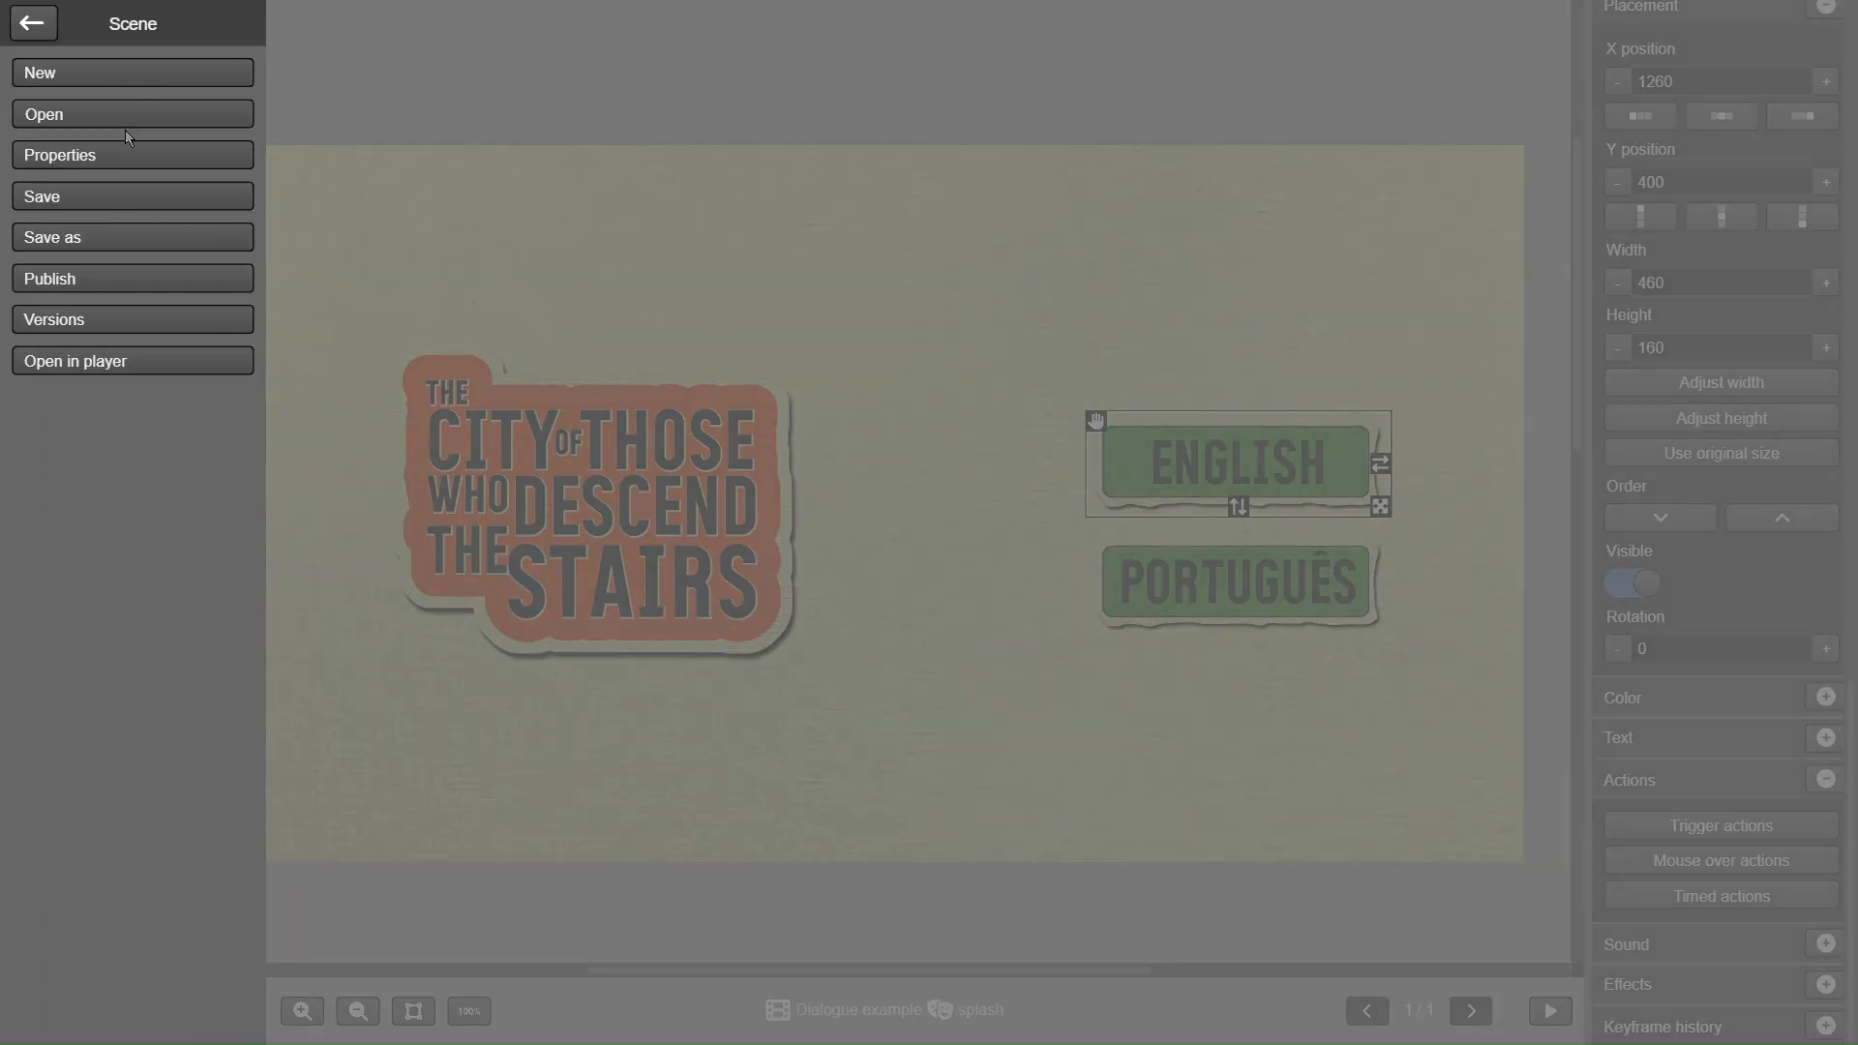
- Open the dialogue scene and select the small title logo on its stage
left_click(124, 122)
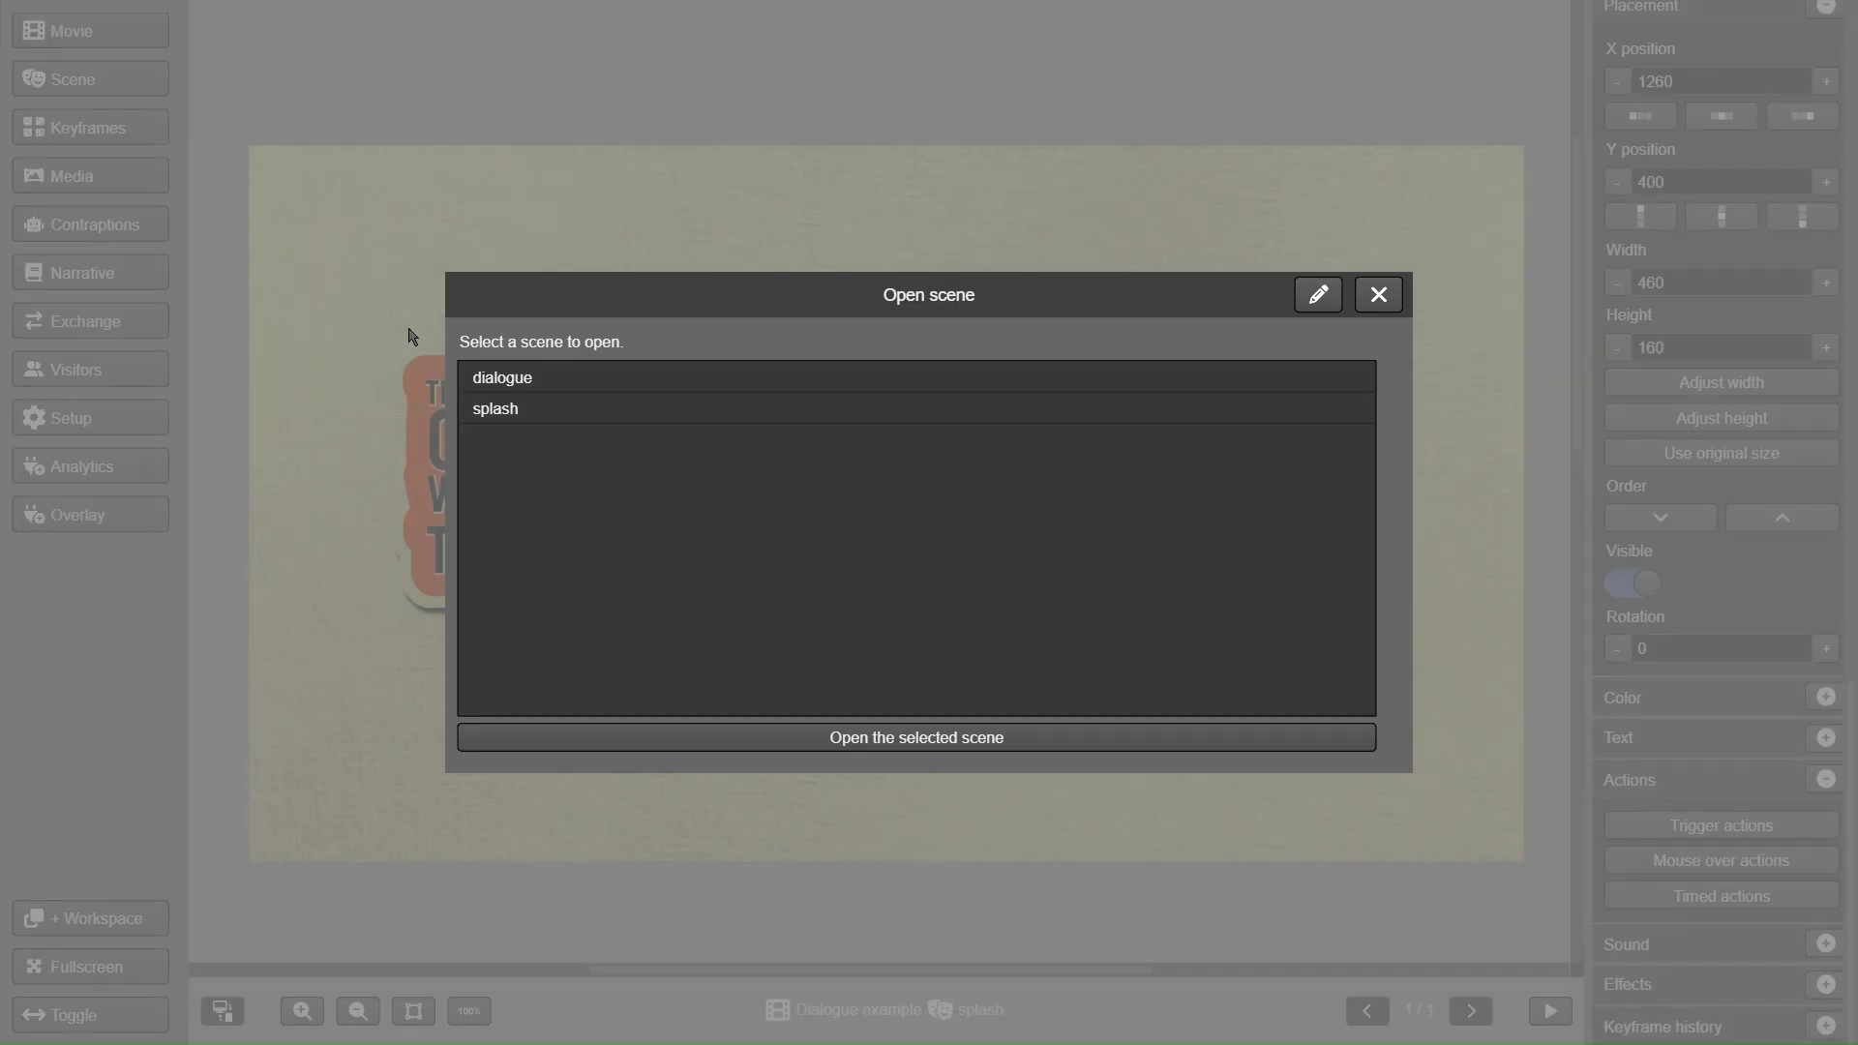
left_click(775, 738)
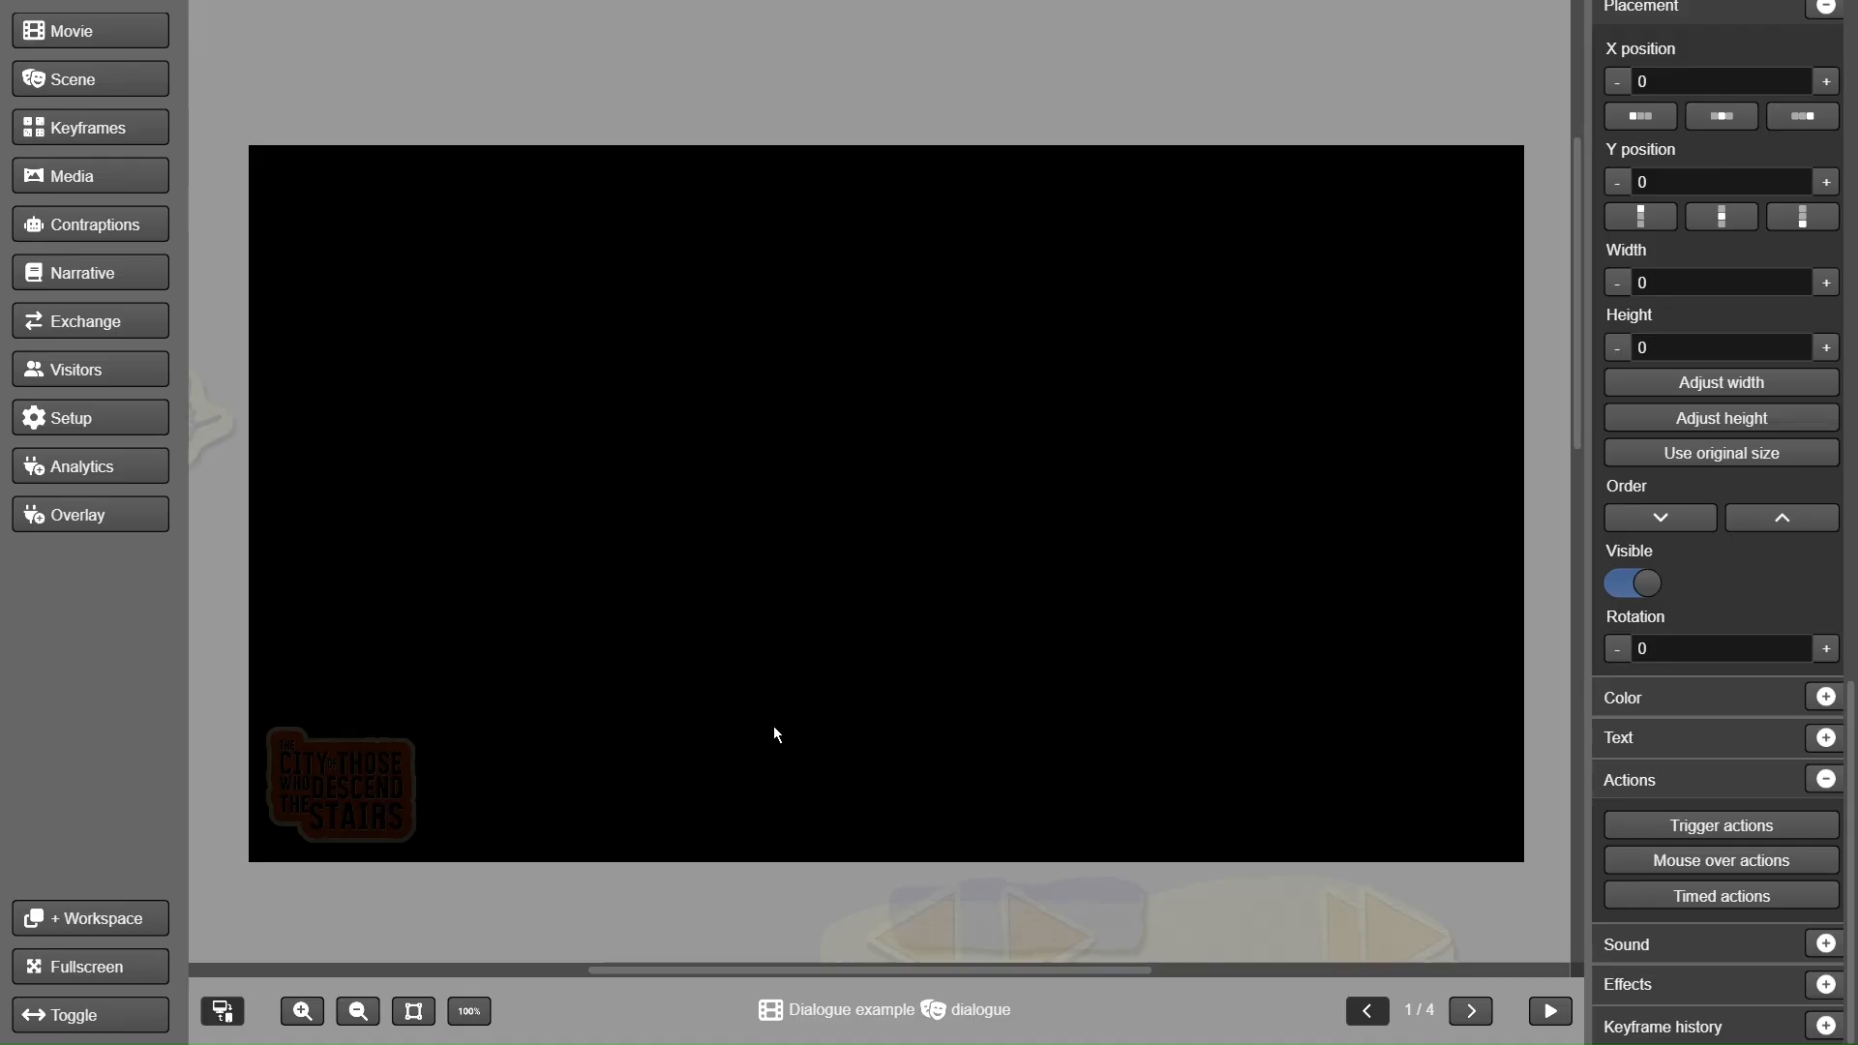
left_click(359, 811)
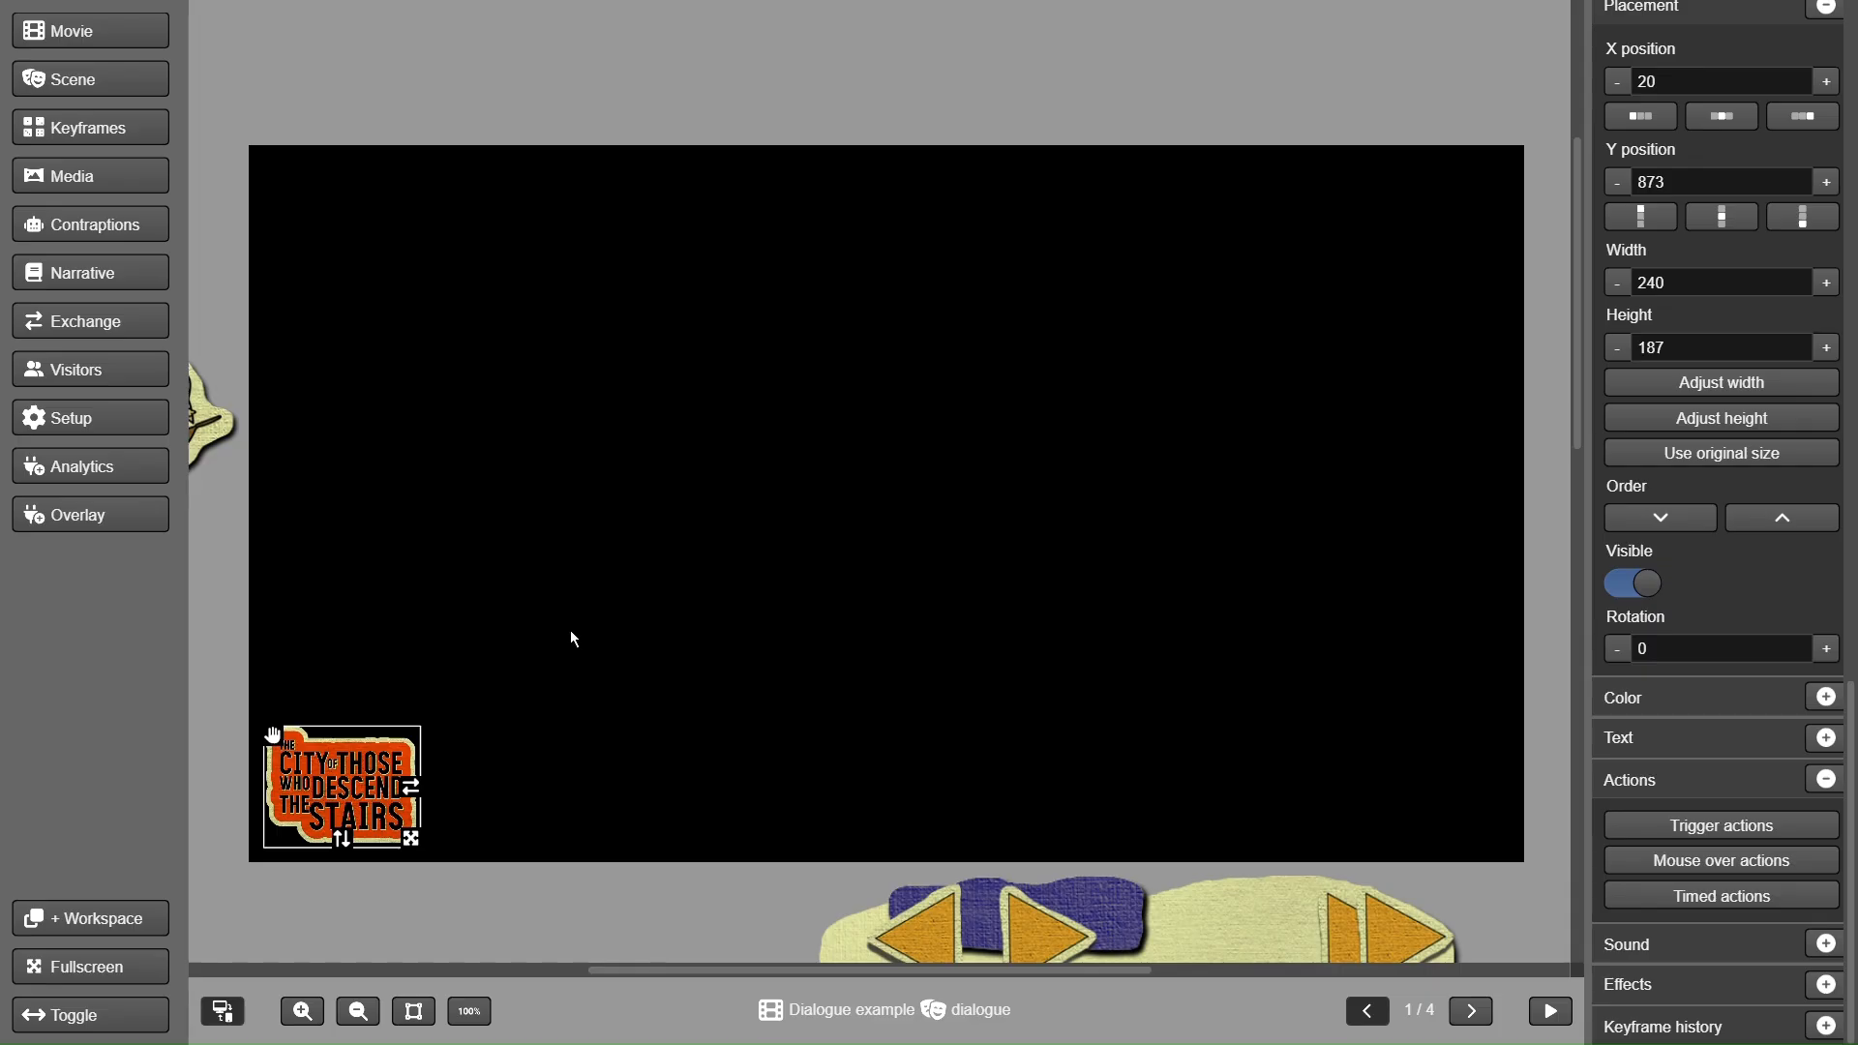
- Review the registered Waves music track and its audio file in the music contraptions, leaving its settings as they are
left_click(117, 232)
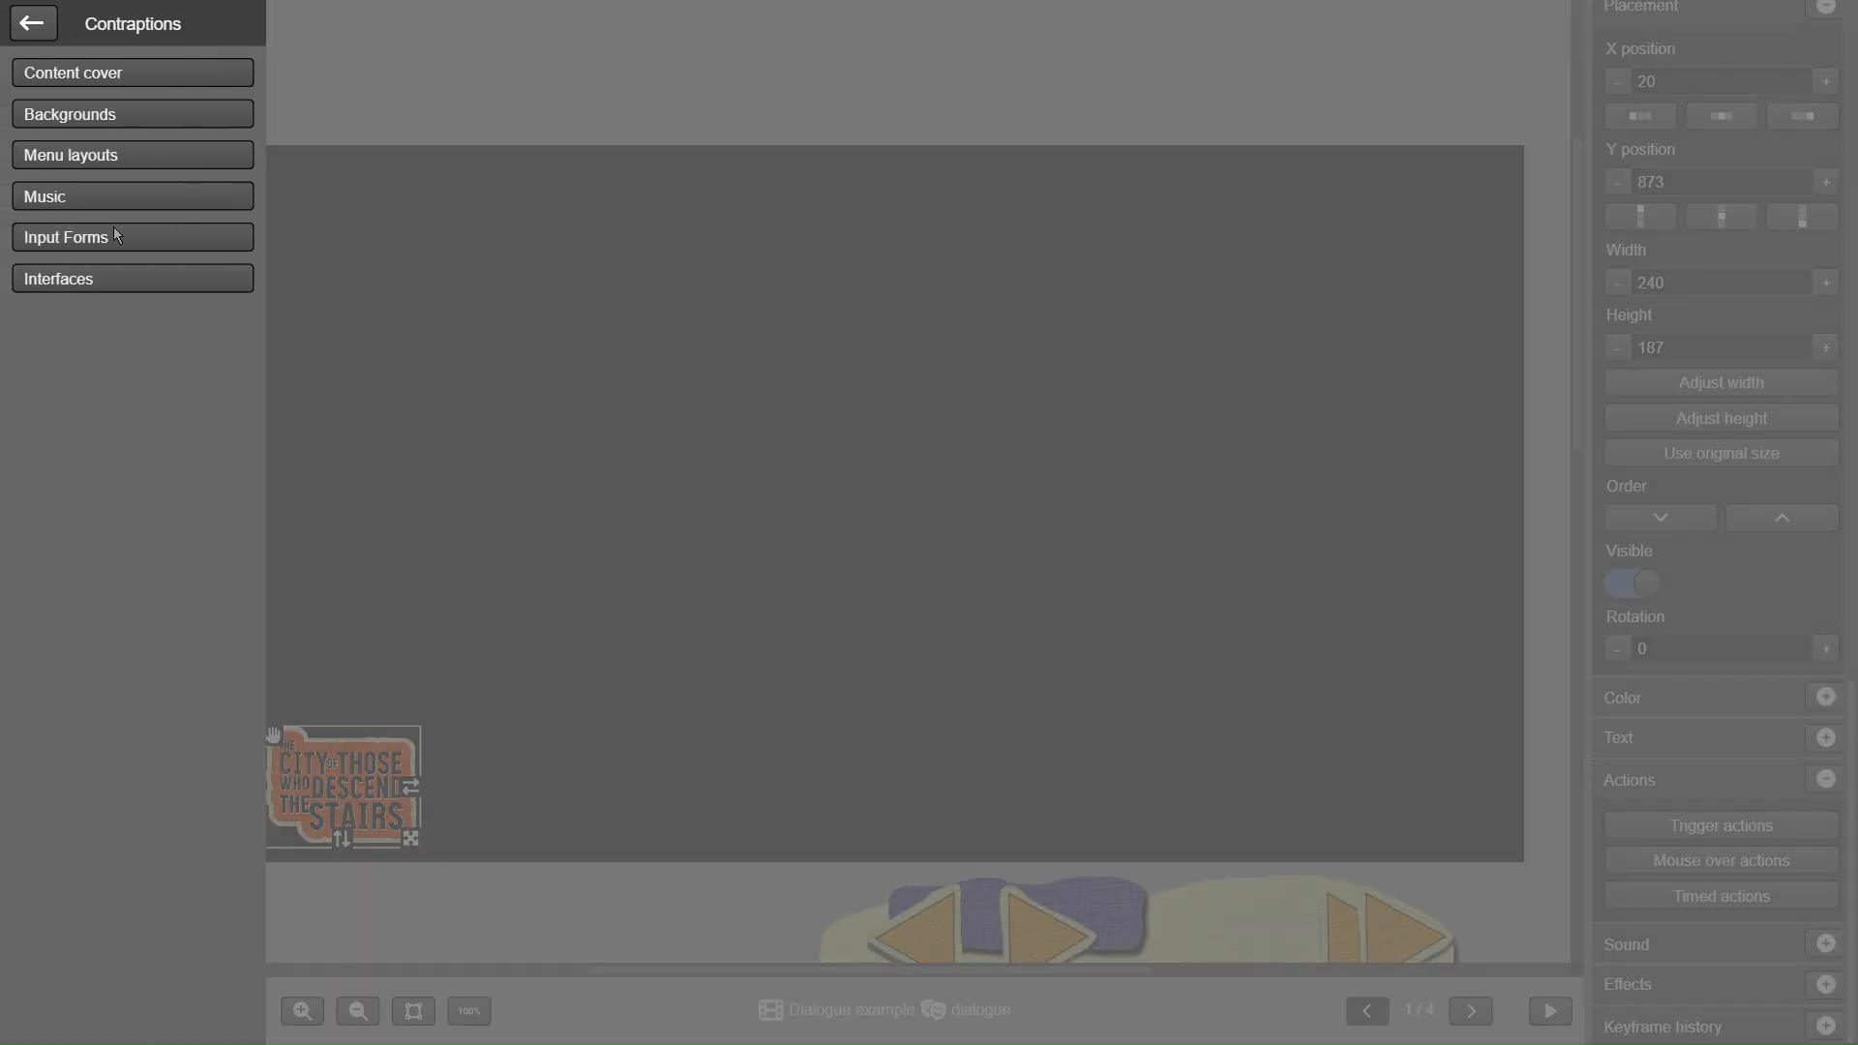
left_click(120, 199)
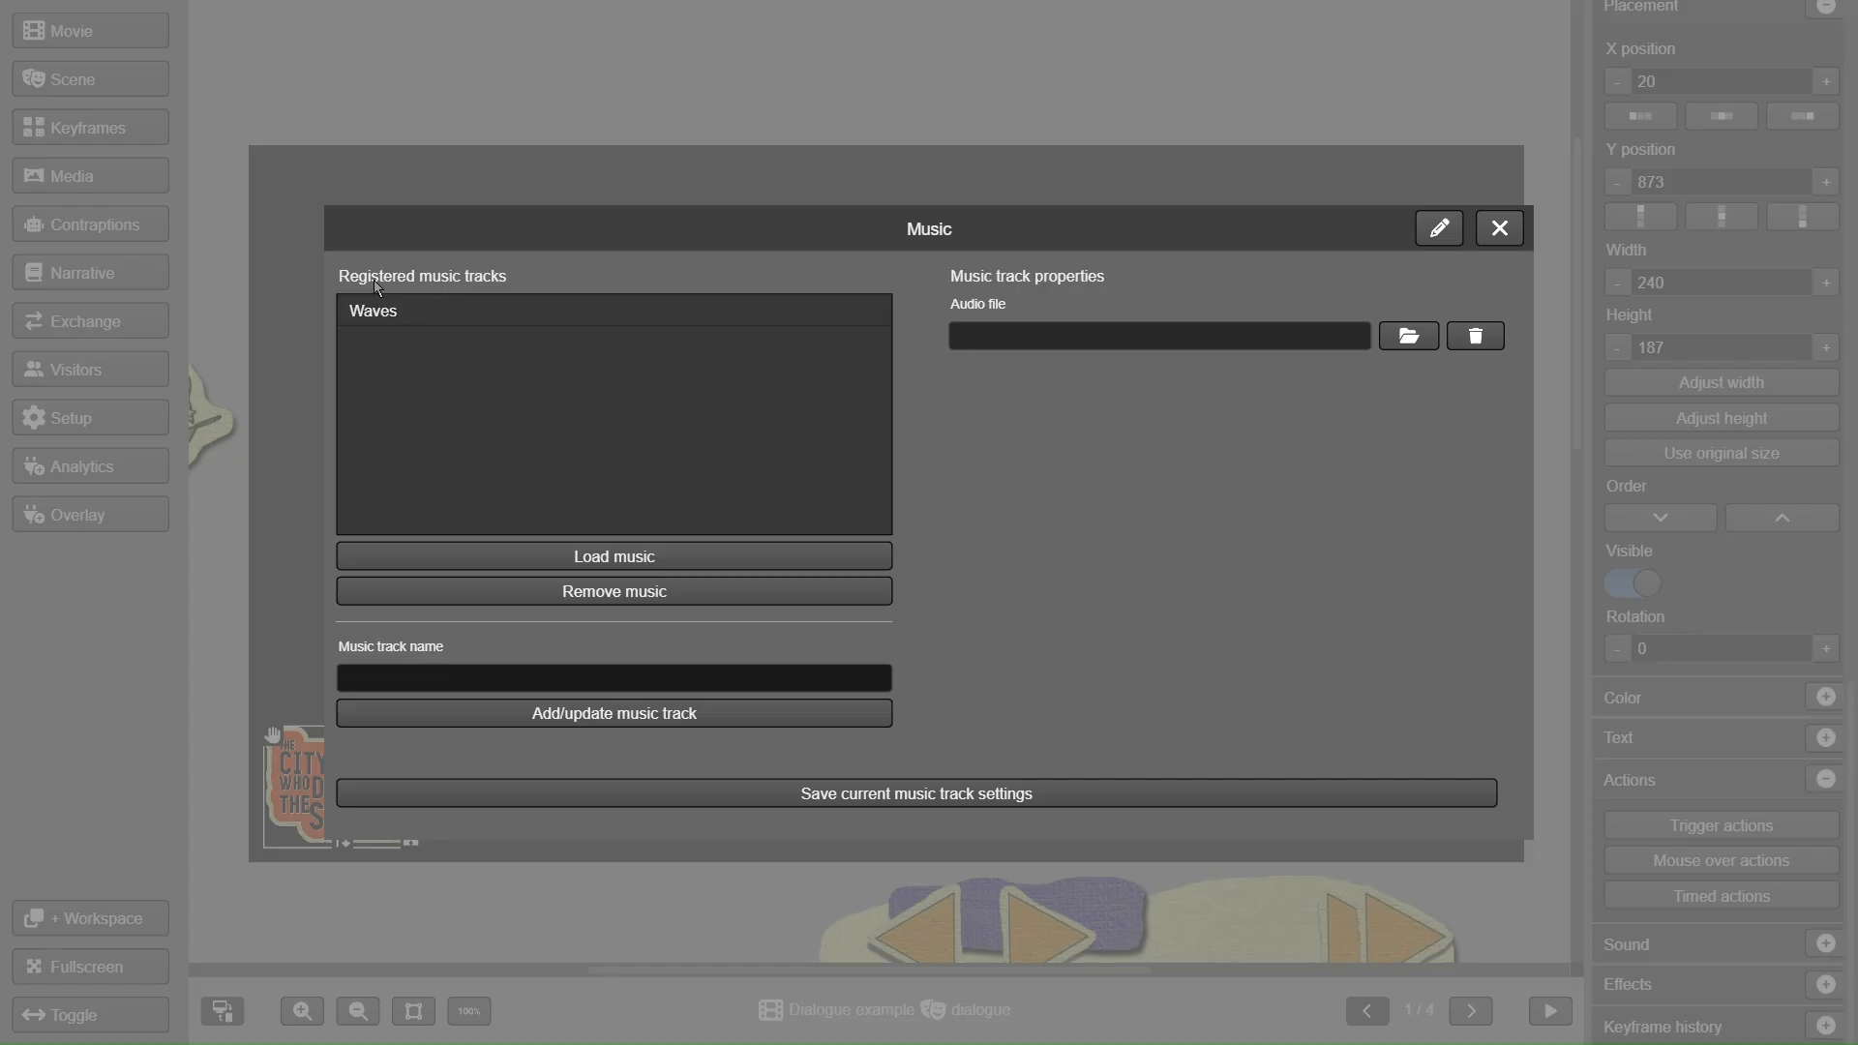
left_click(377, 318)
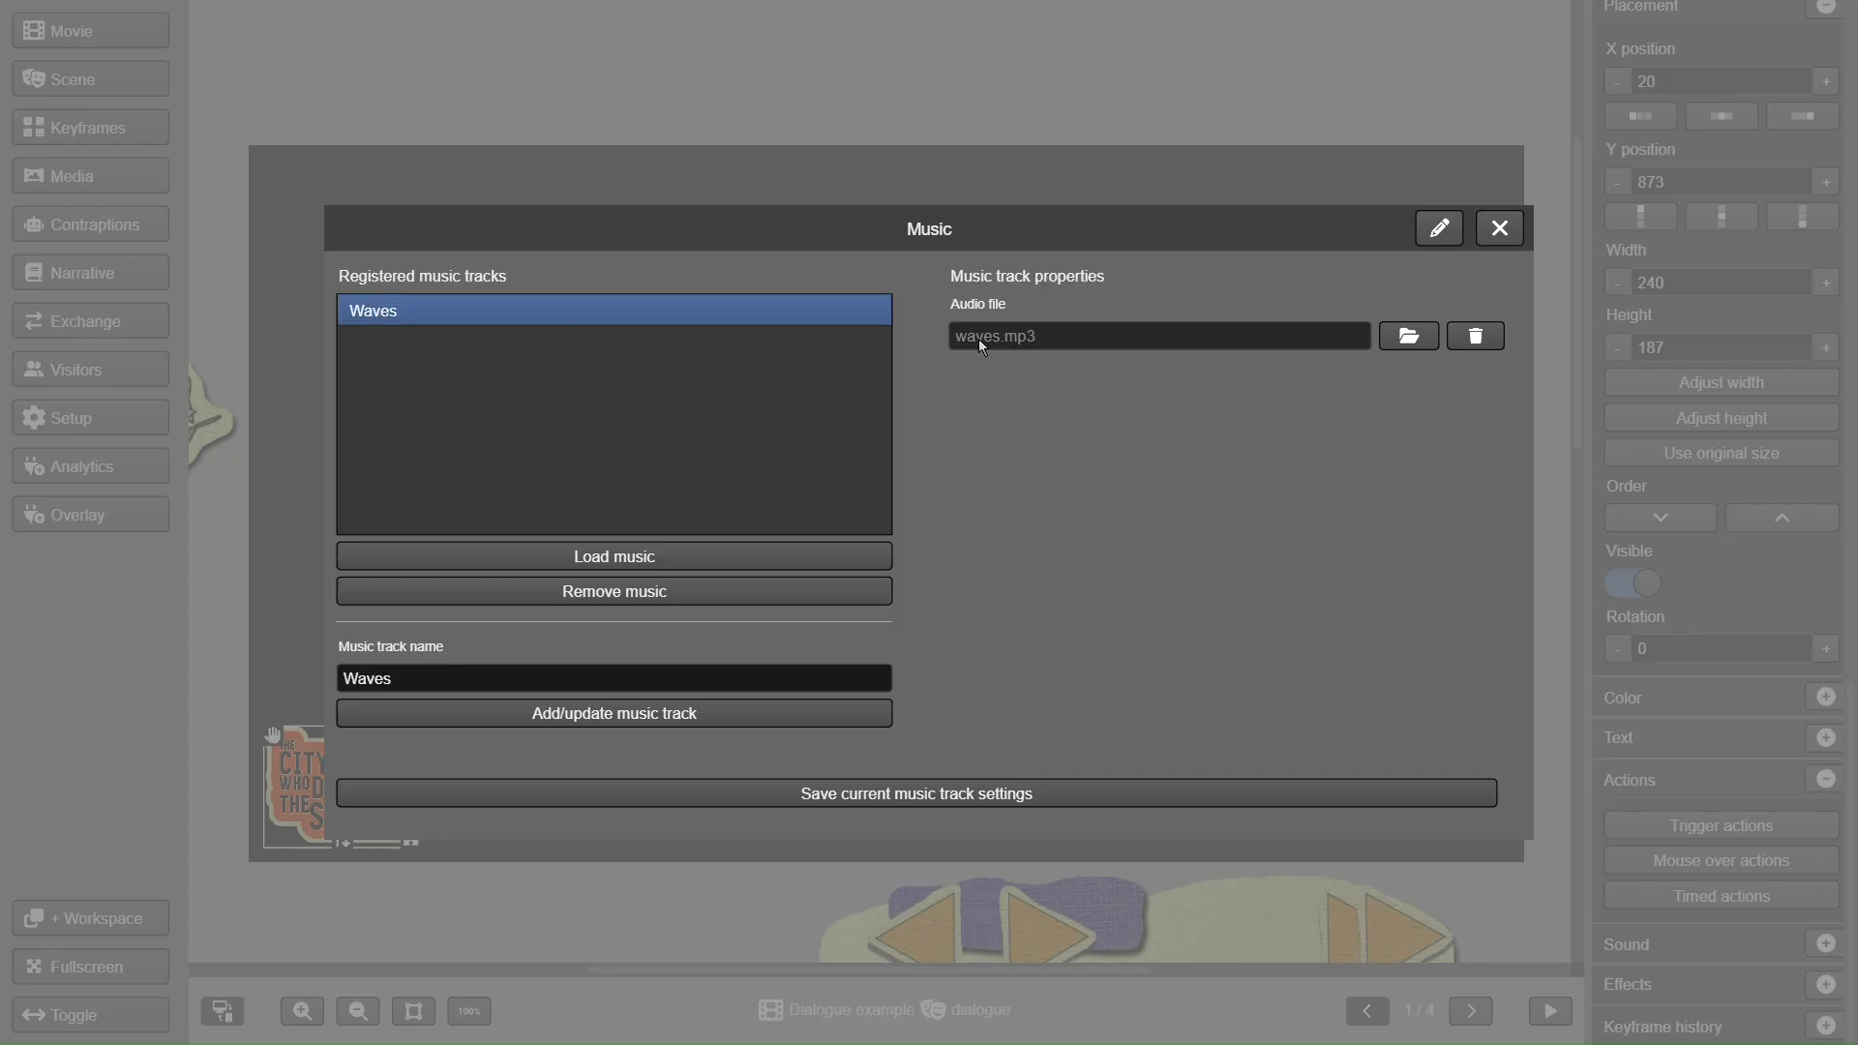
left_click(470, 686)
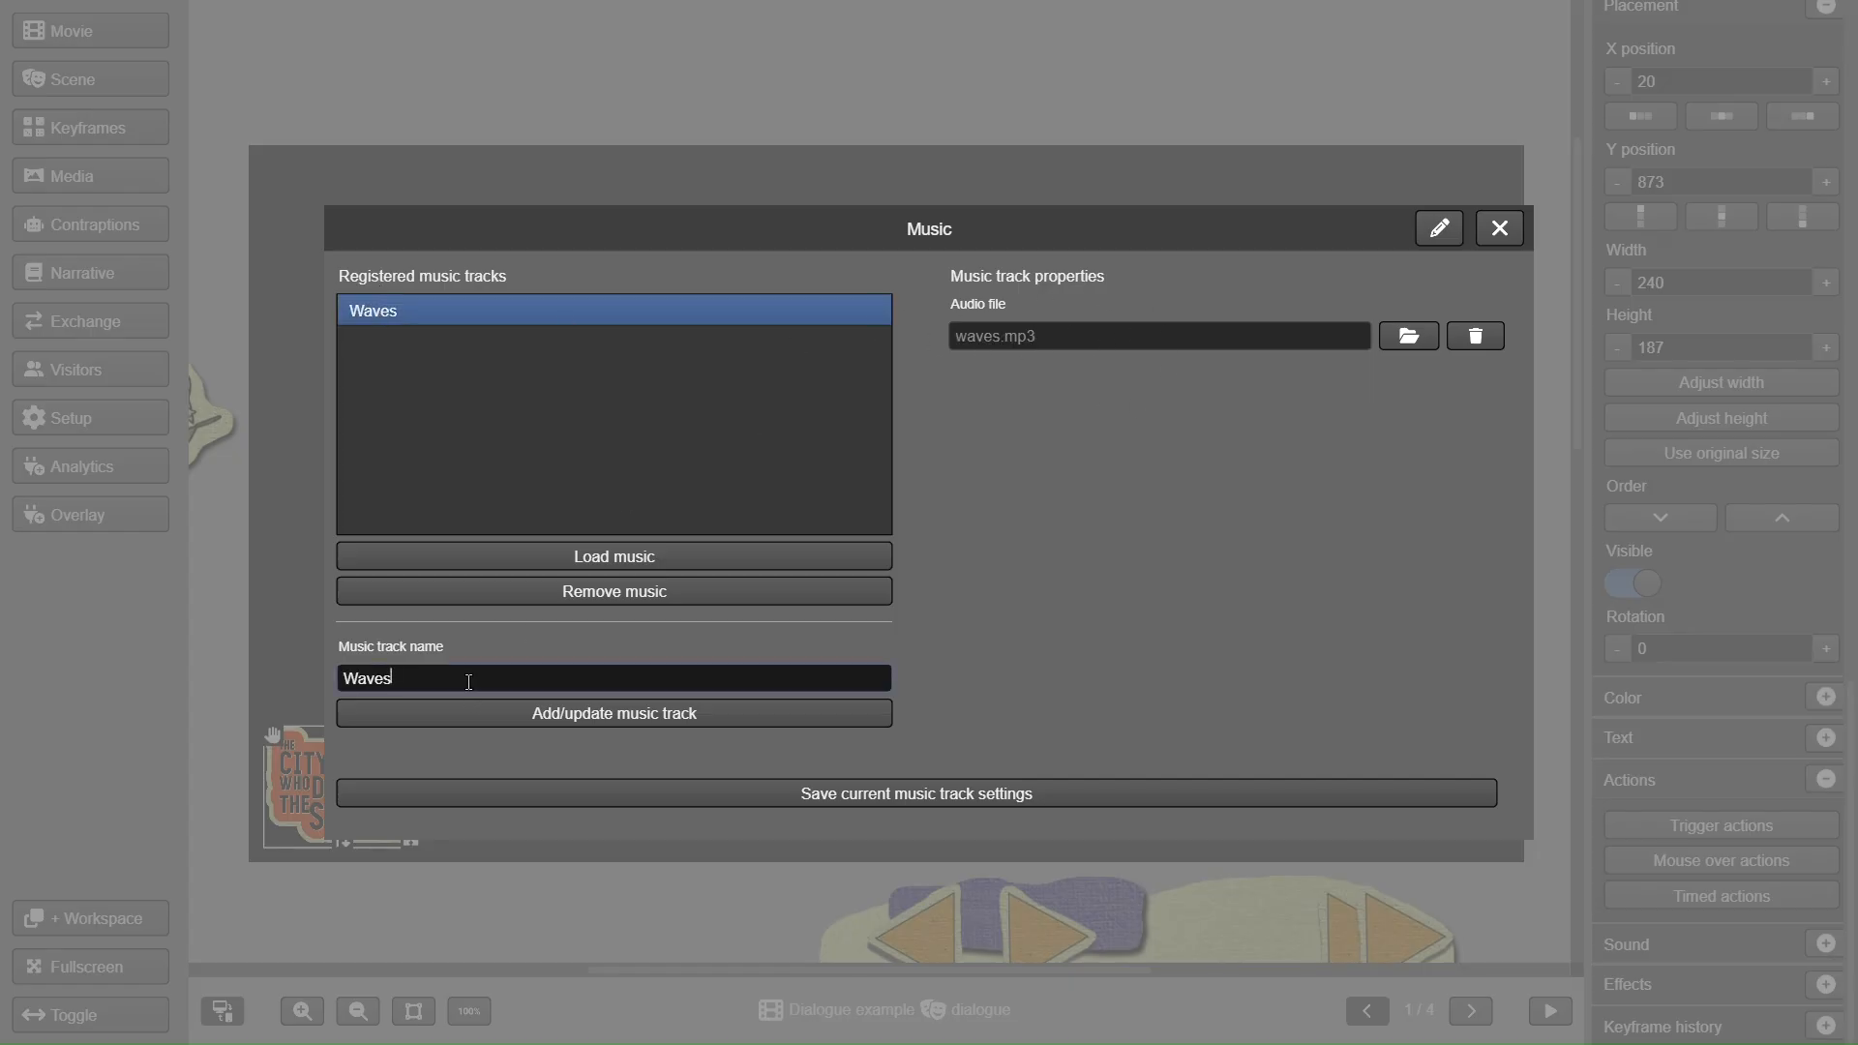
left_click(1499, 229)
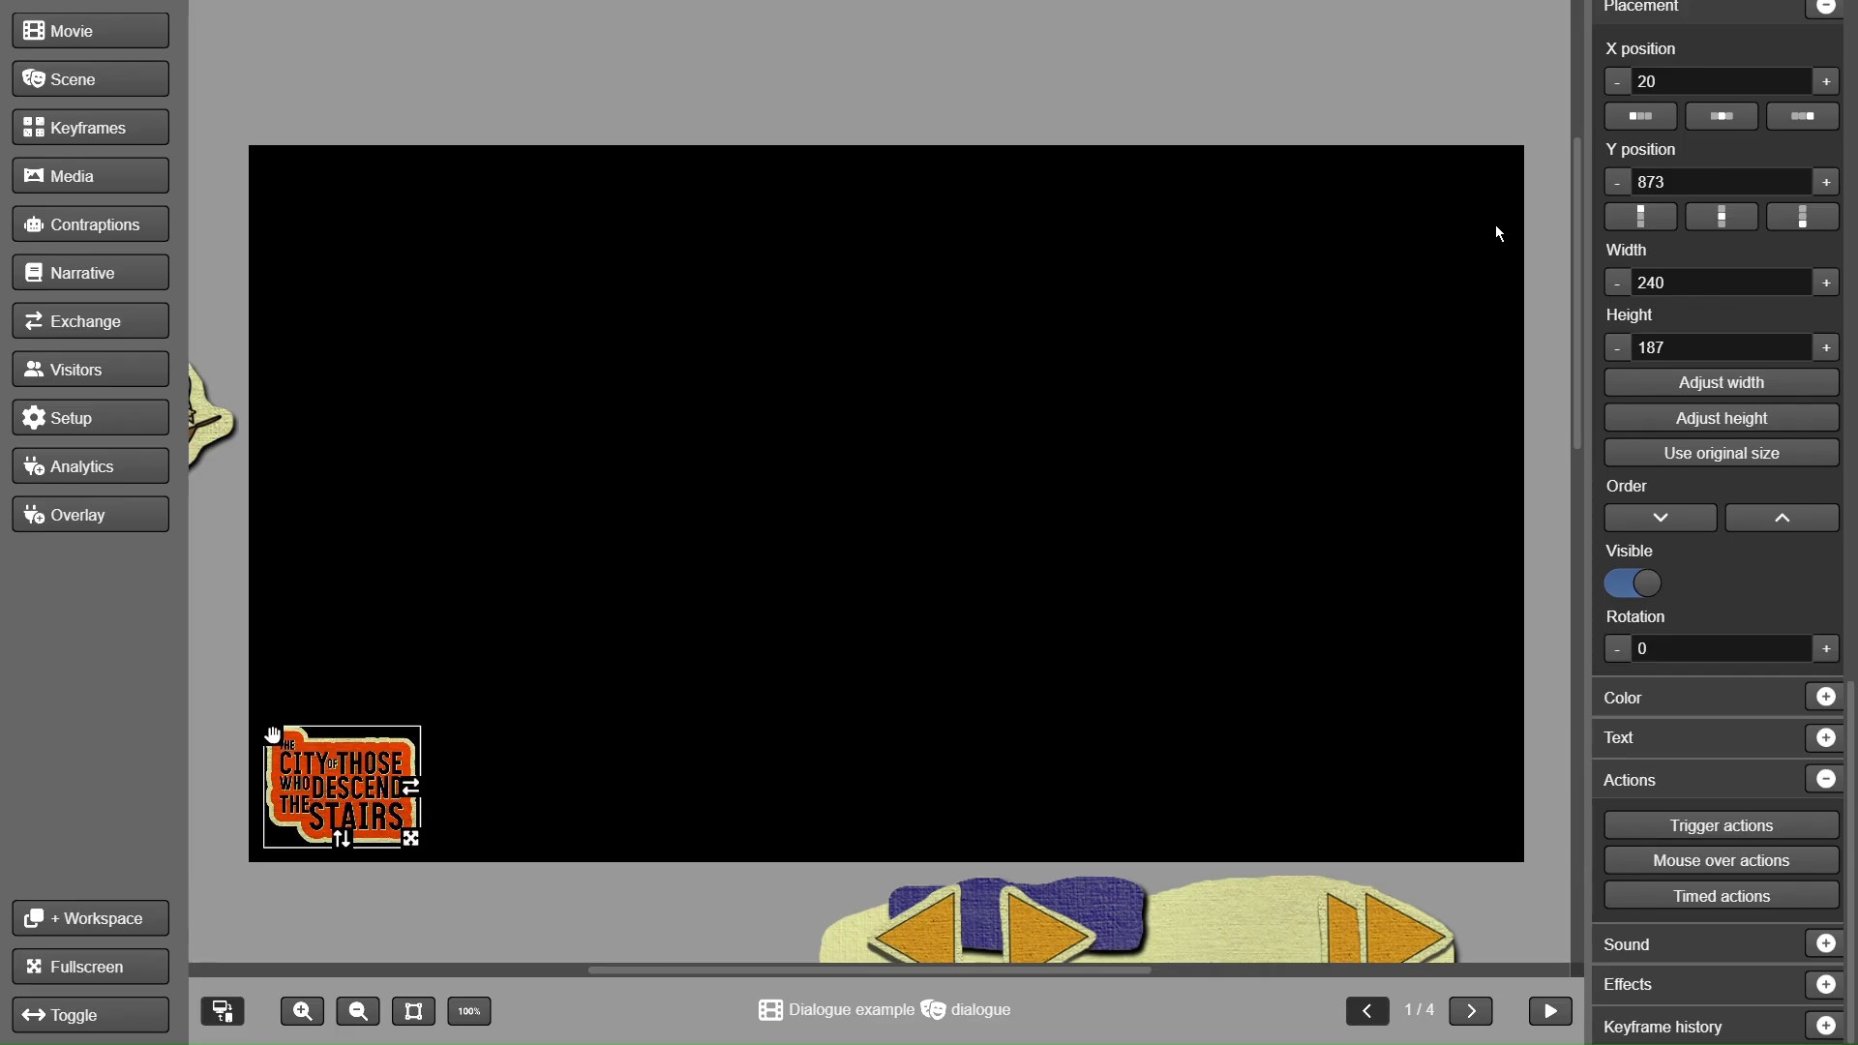
- Open the dialogue scene's properties and inspect its start actions
left_click(96, 85)
left_click(72, 158)
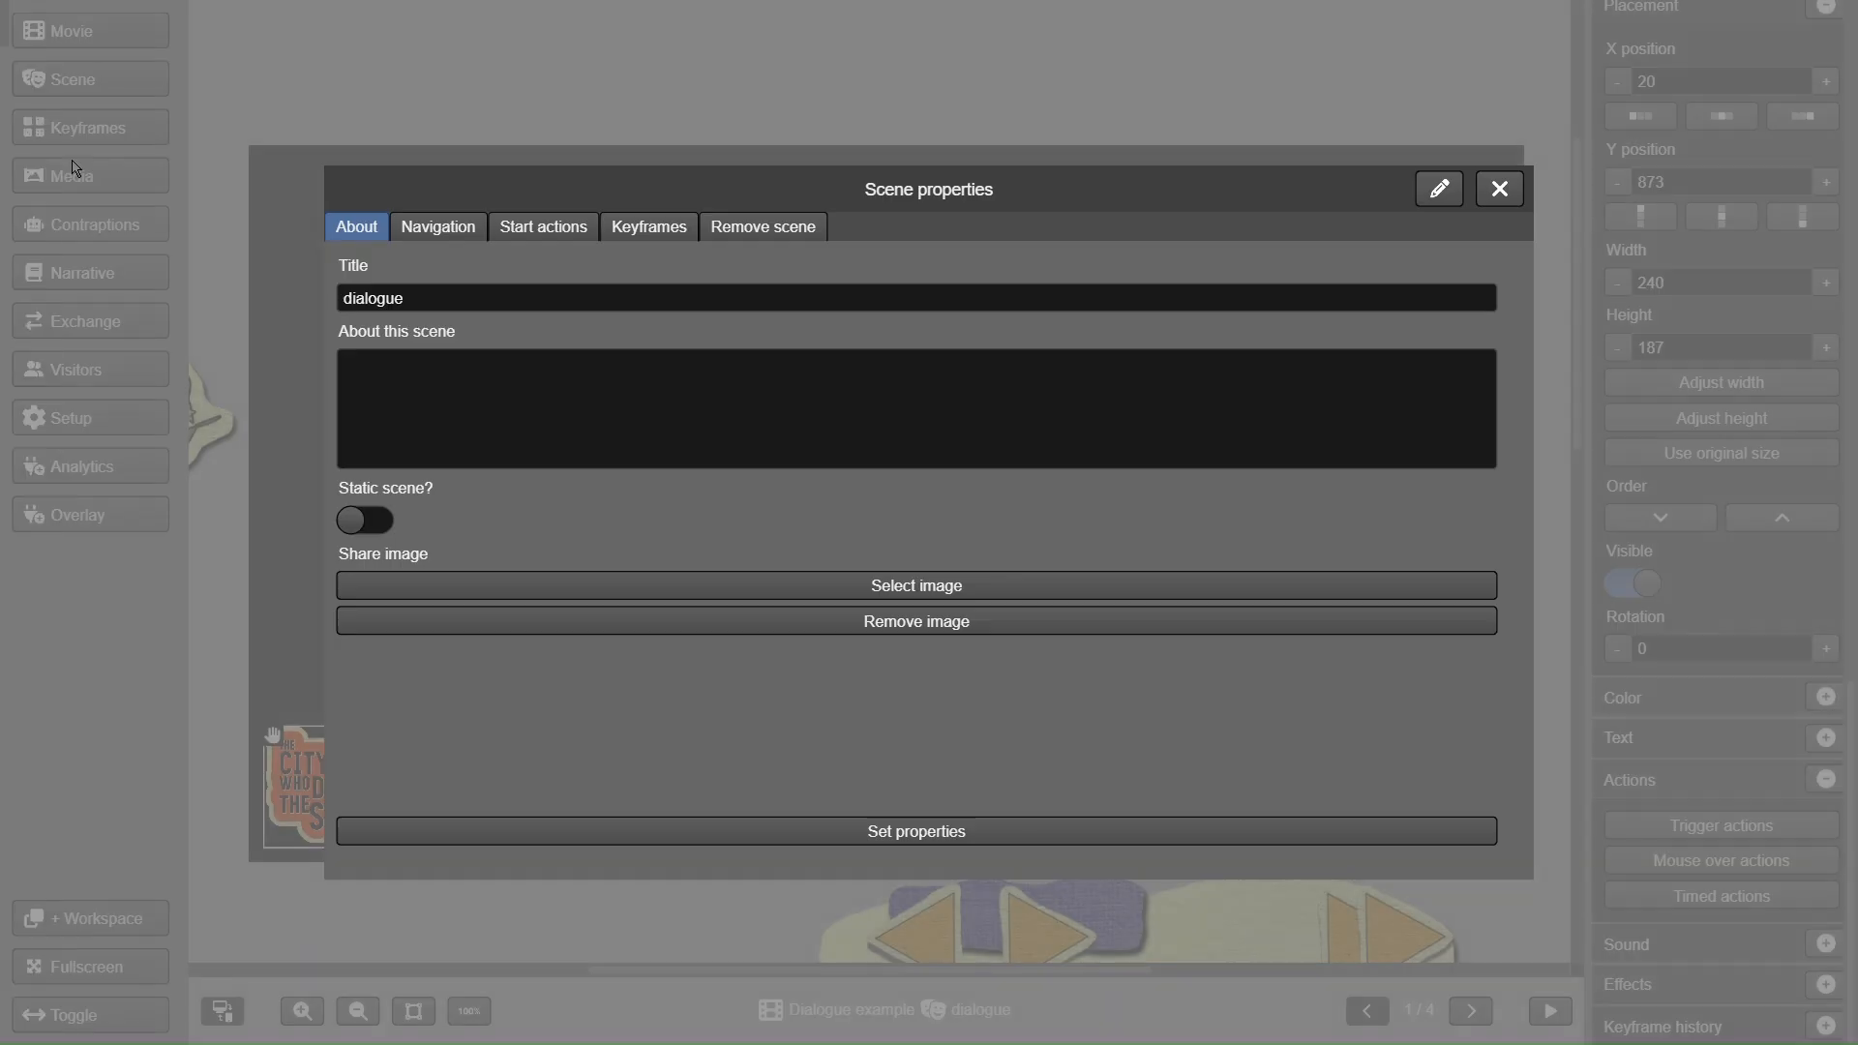
left_click(537, 228)
left_click(511, 318)
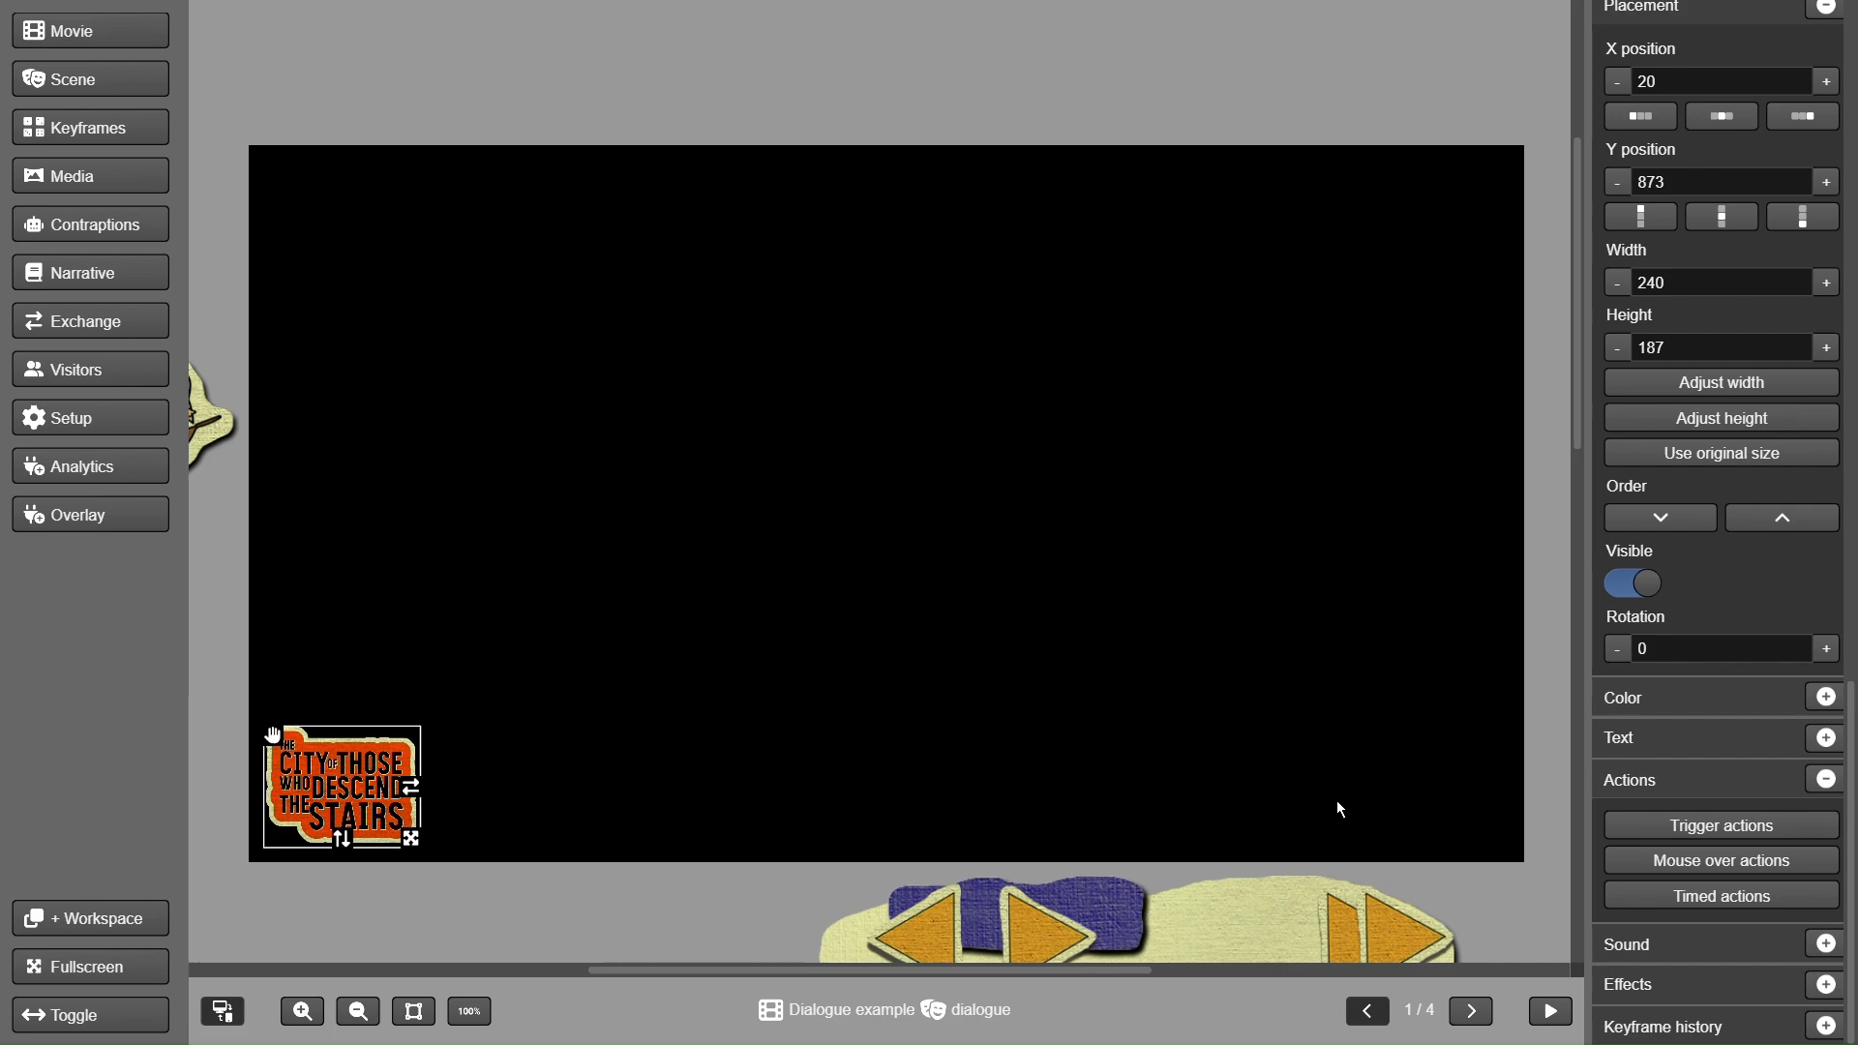
- Show the scene's third keyframe and inspect the end action of keyframe 2 that starts the boat dialogue display
left_click(1473, 1013)
left_click(1475, 1012)
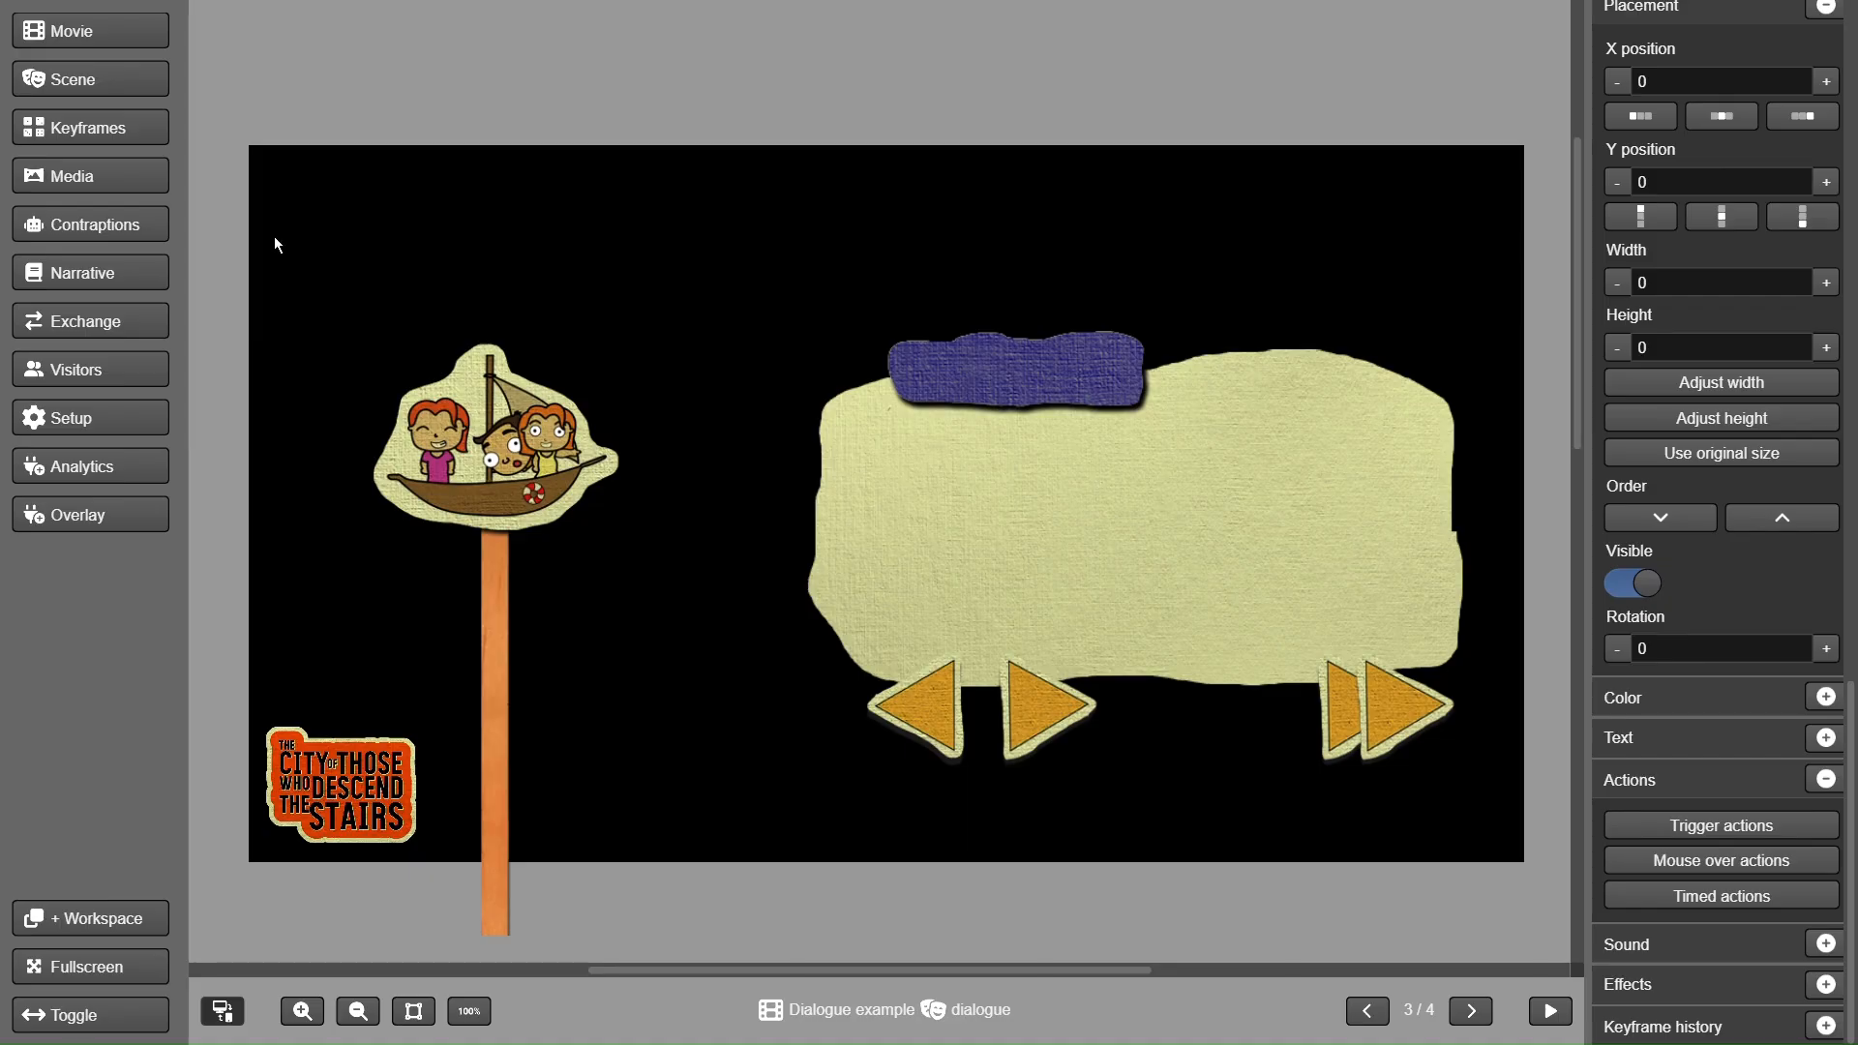
left_click(122, 127)
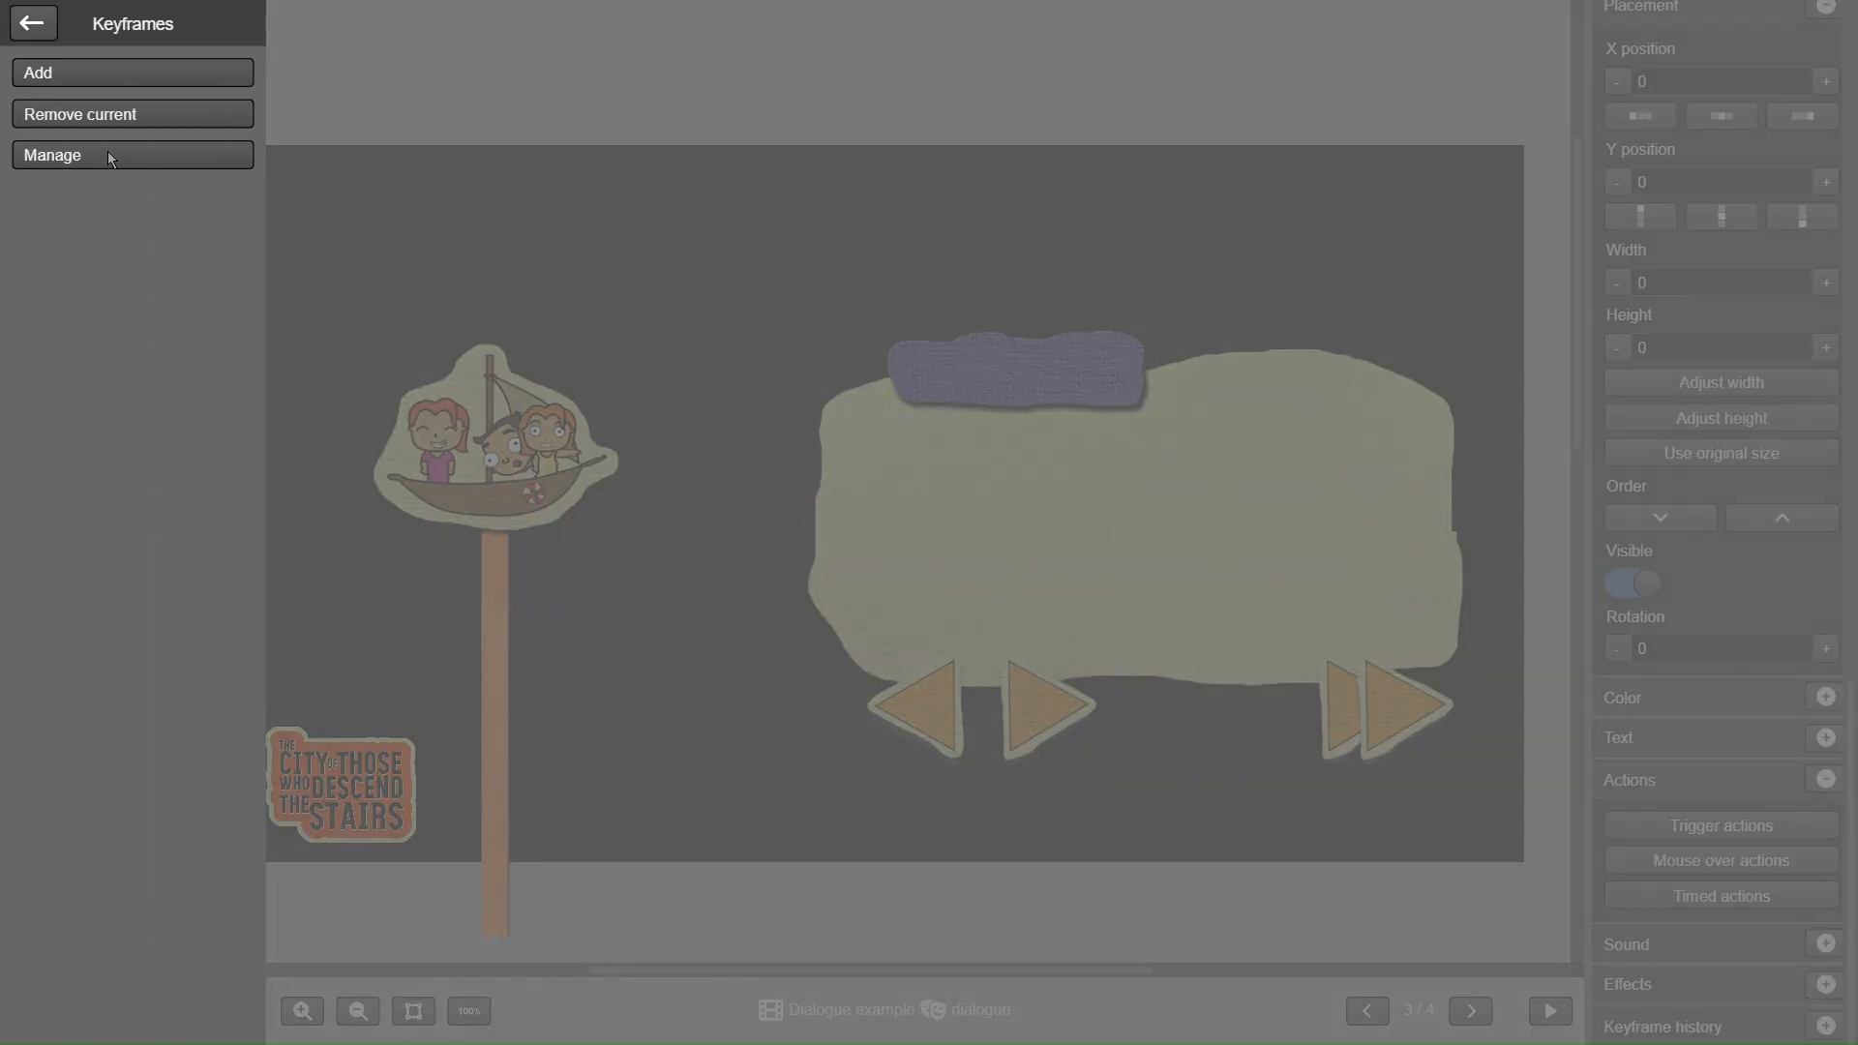
left_click(103, 153)
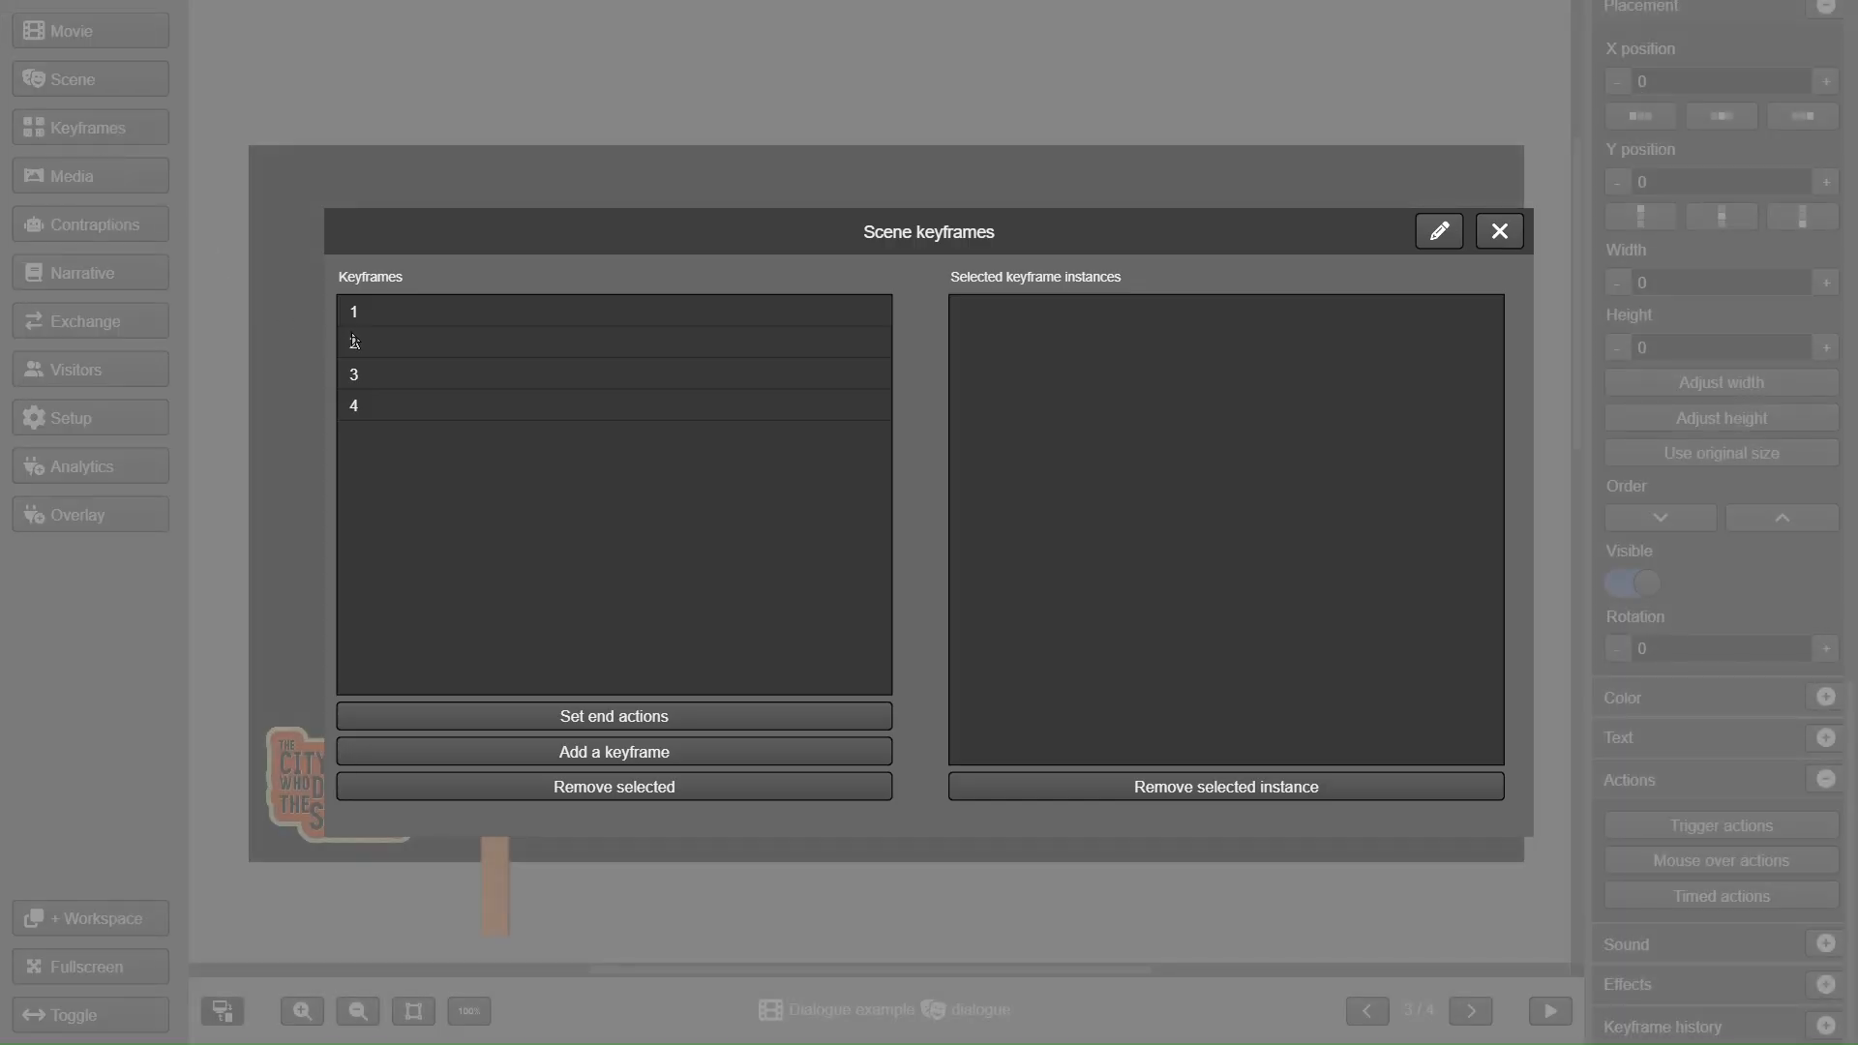
left_click(354, 342)
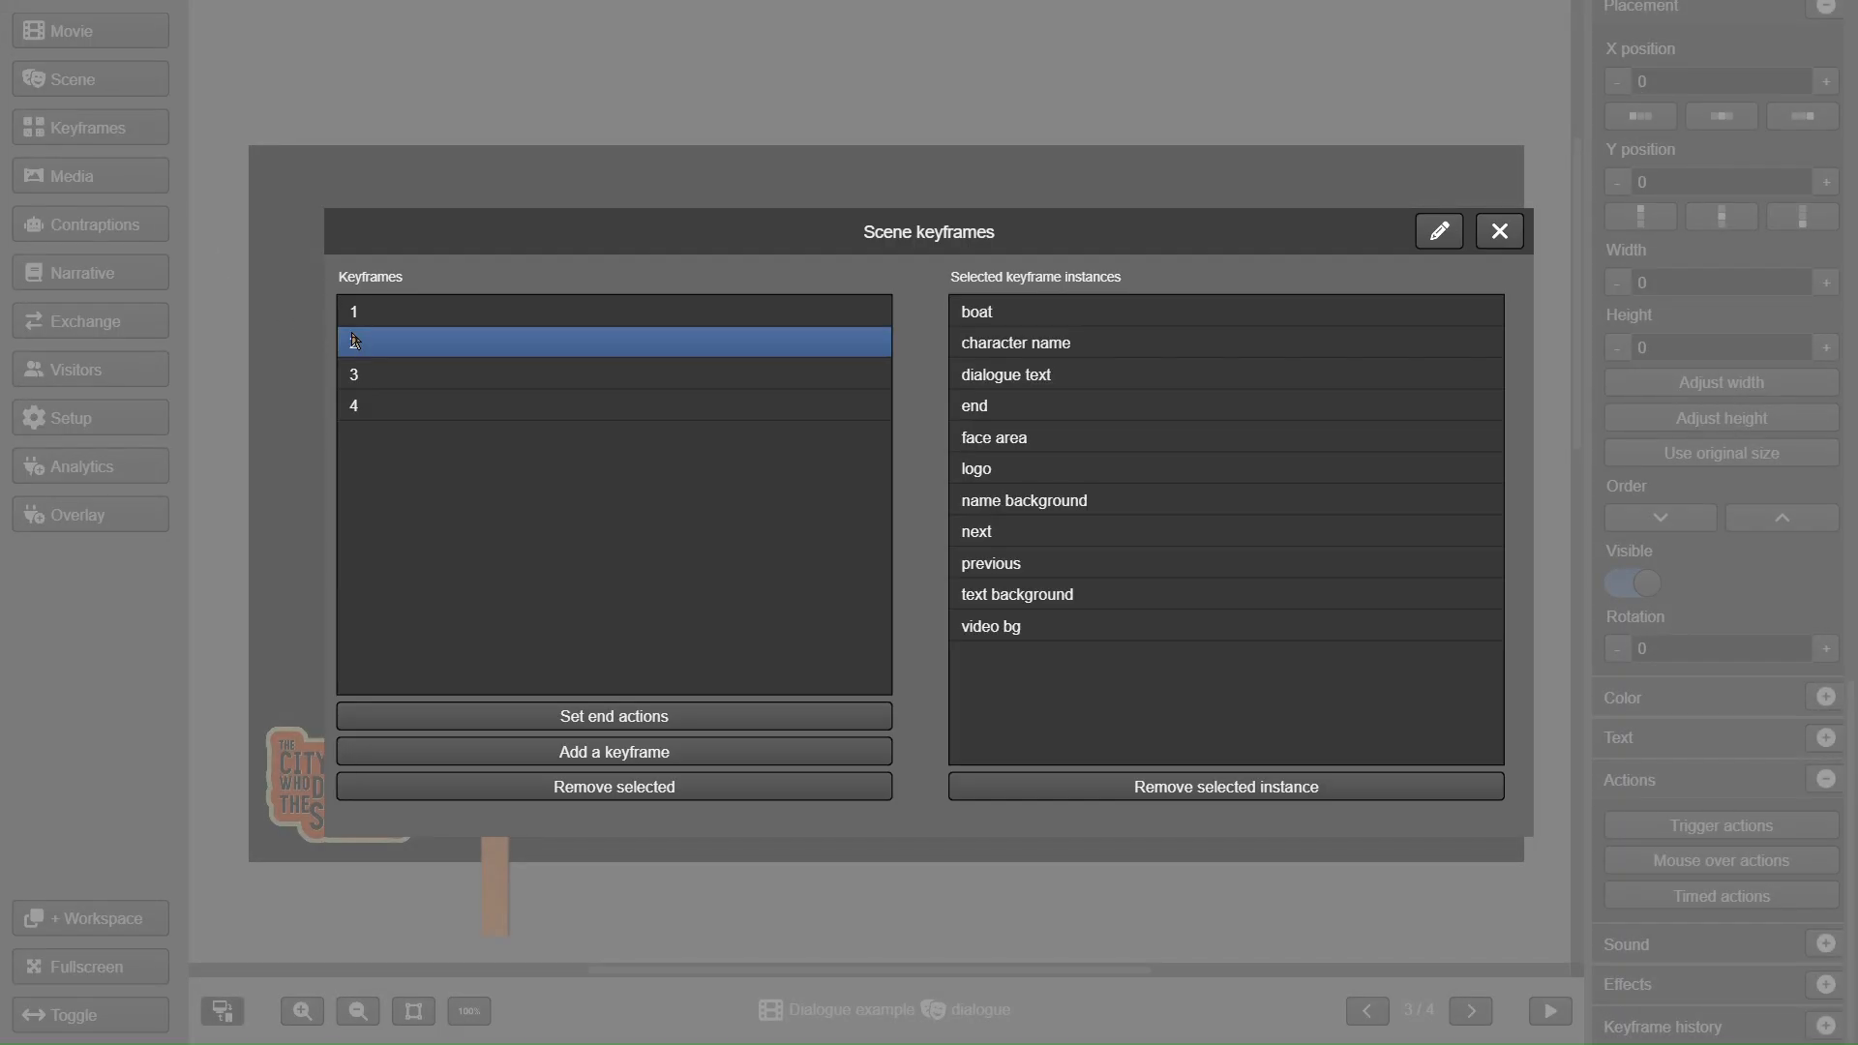
left_click(620, 717)
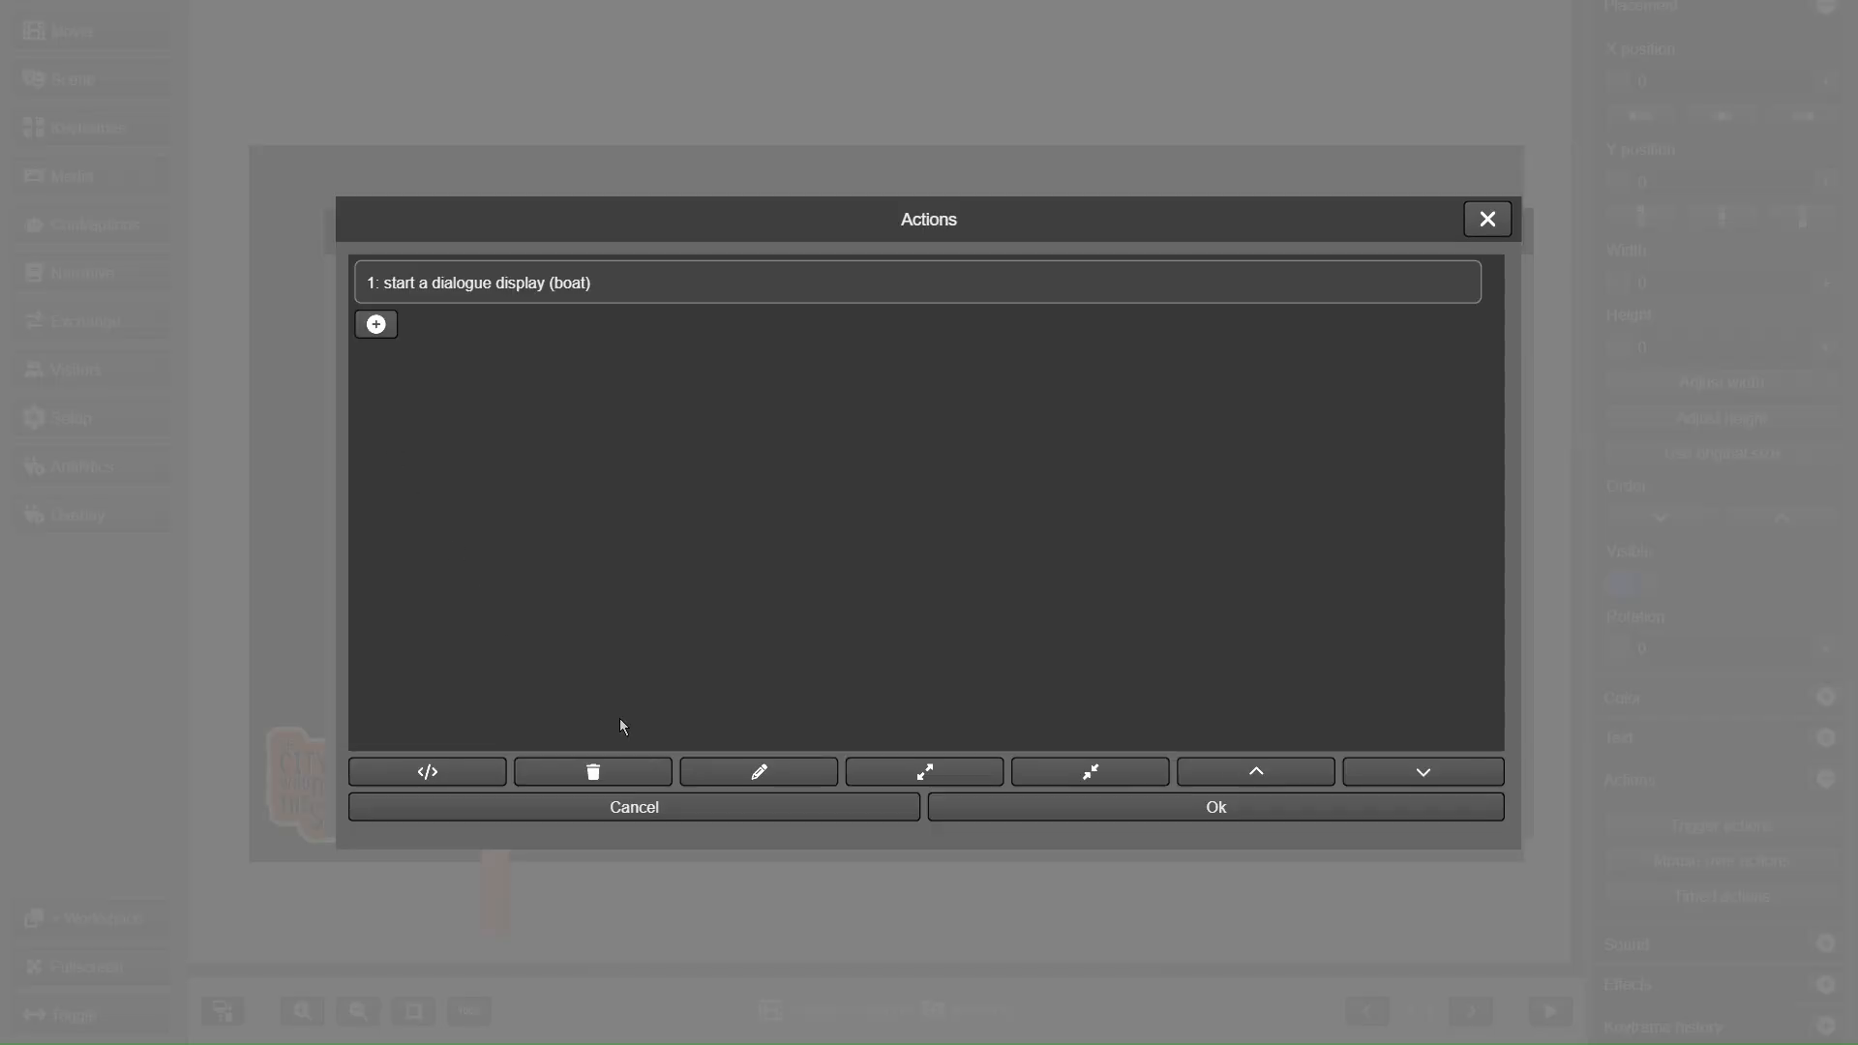
left_click(659, 282)
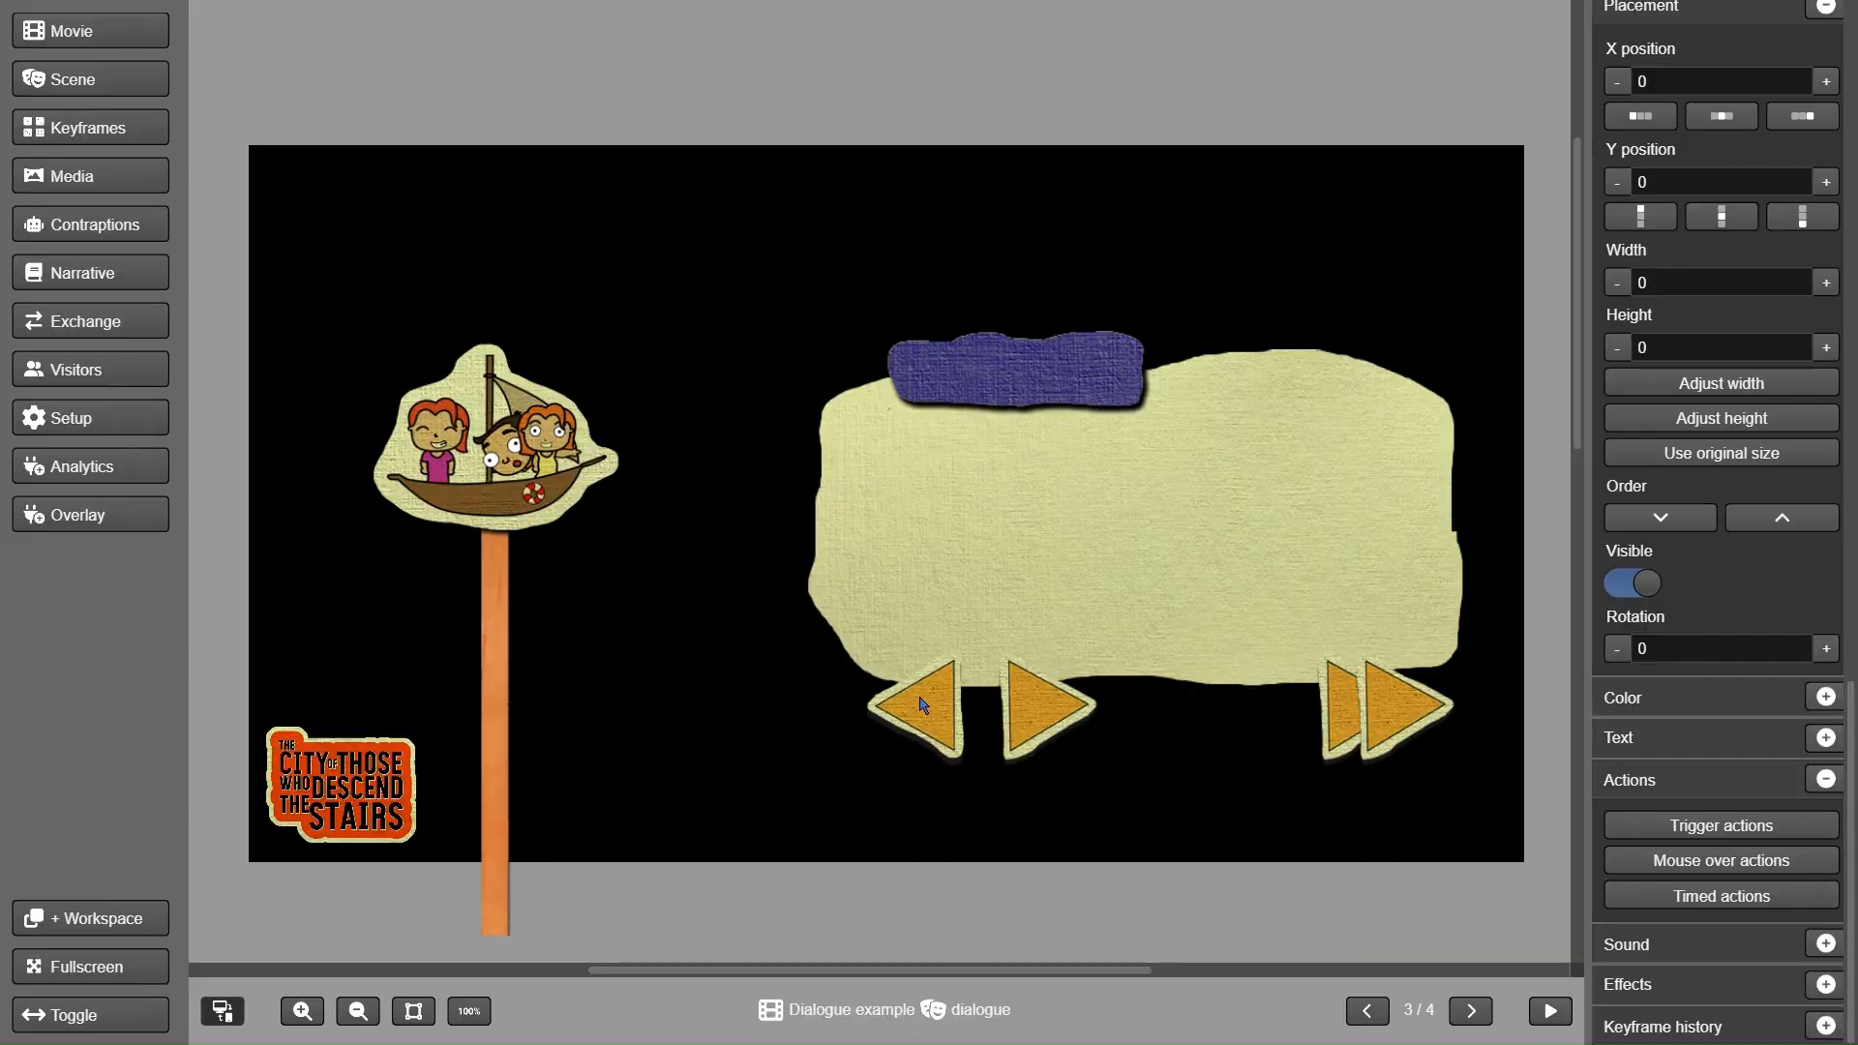
- Select the next, previous and end arrows below the dialogue text background in turn to check them
left_click(1014, 714)
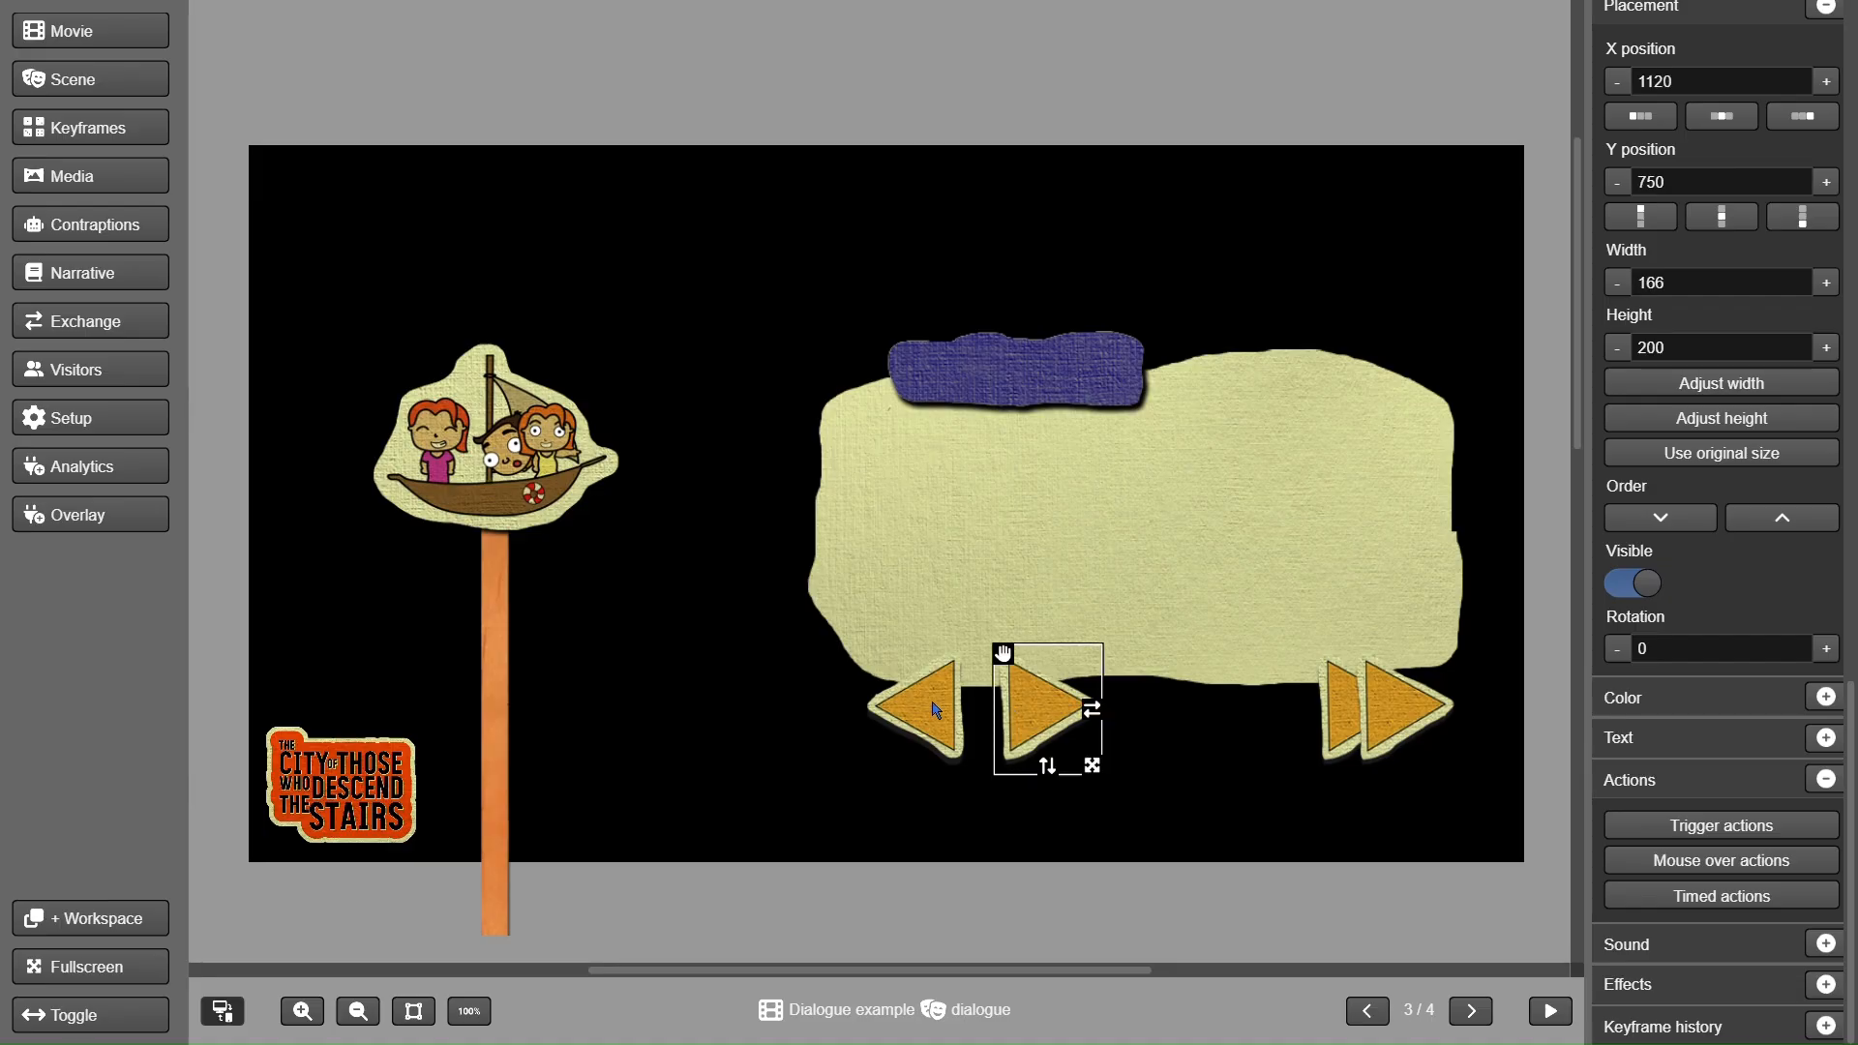
left_click(937, 711)
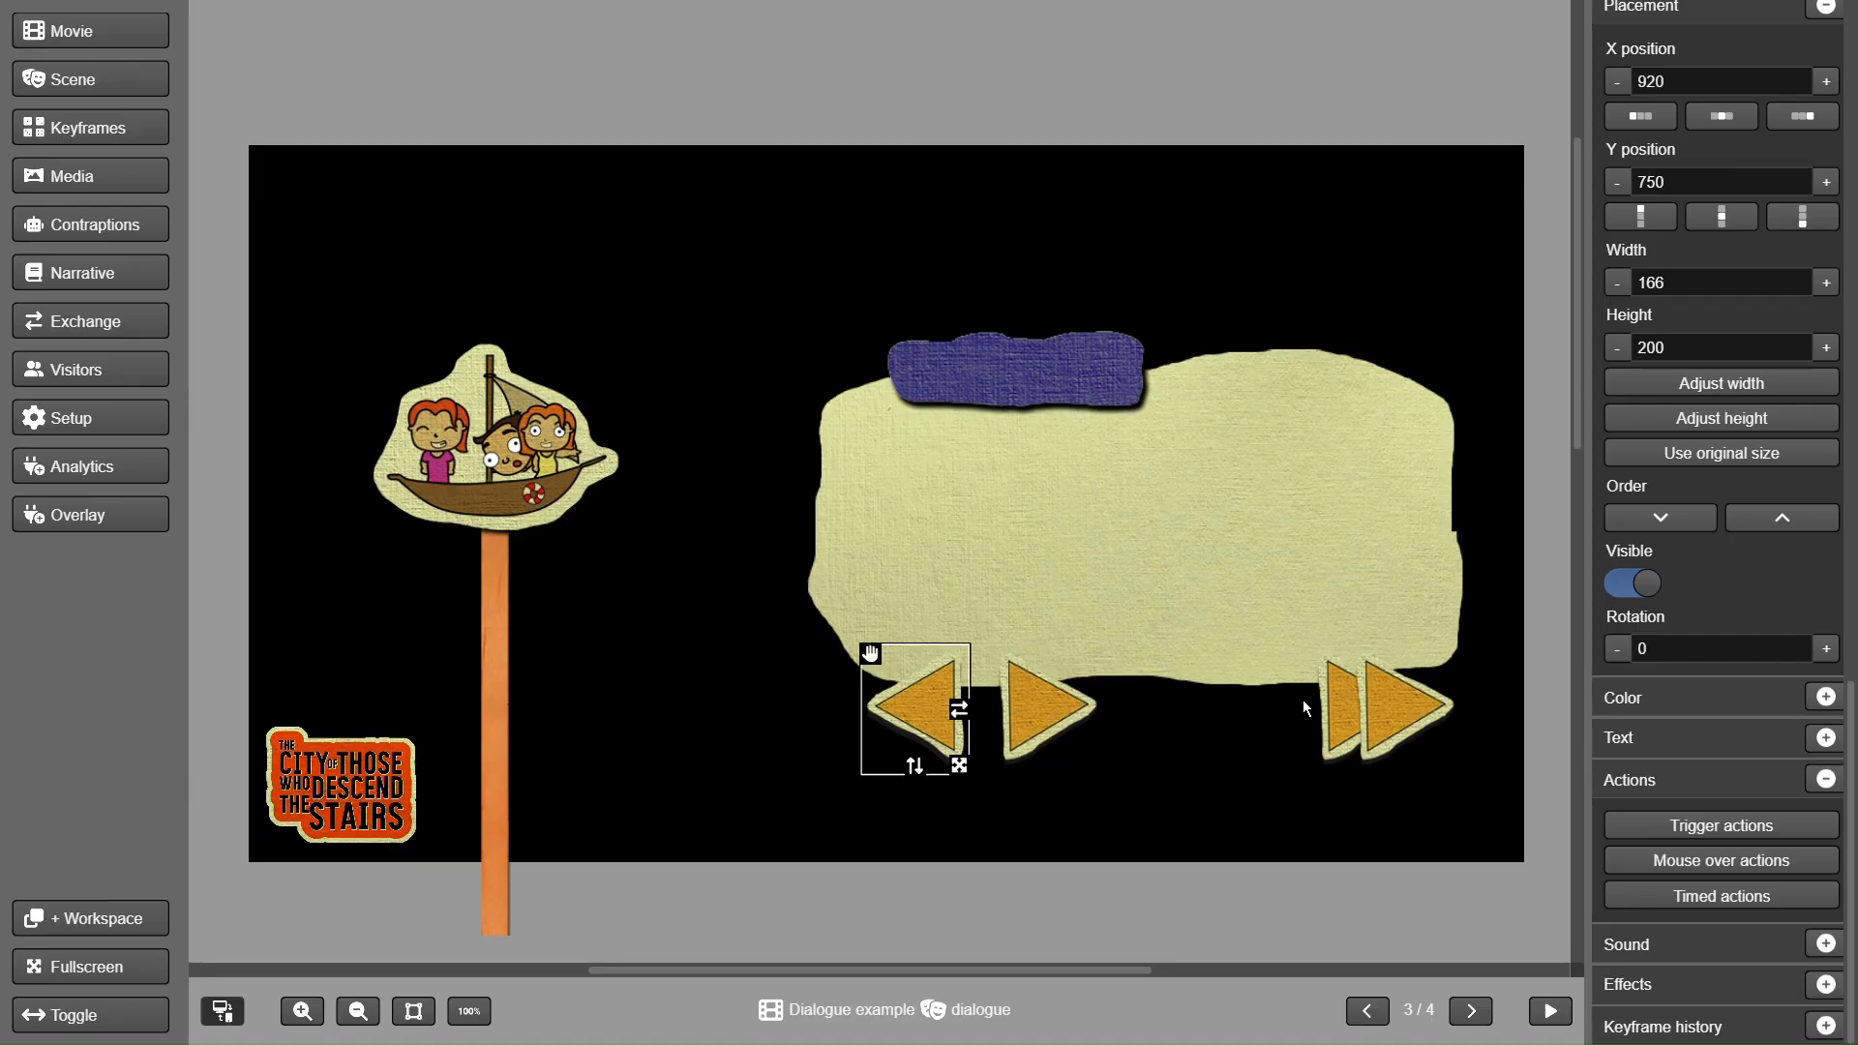
left_click(1380, 710)
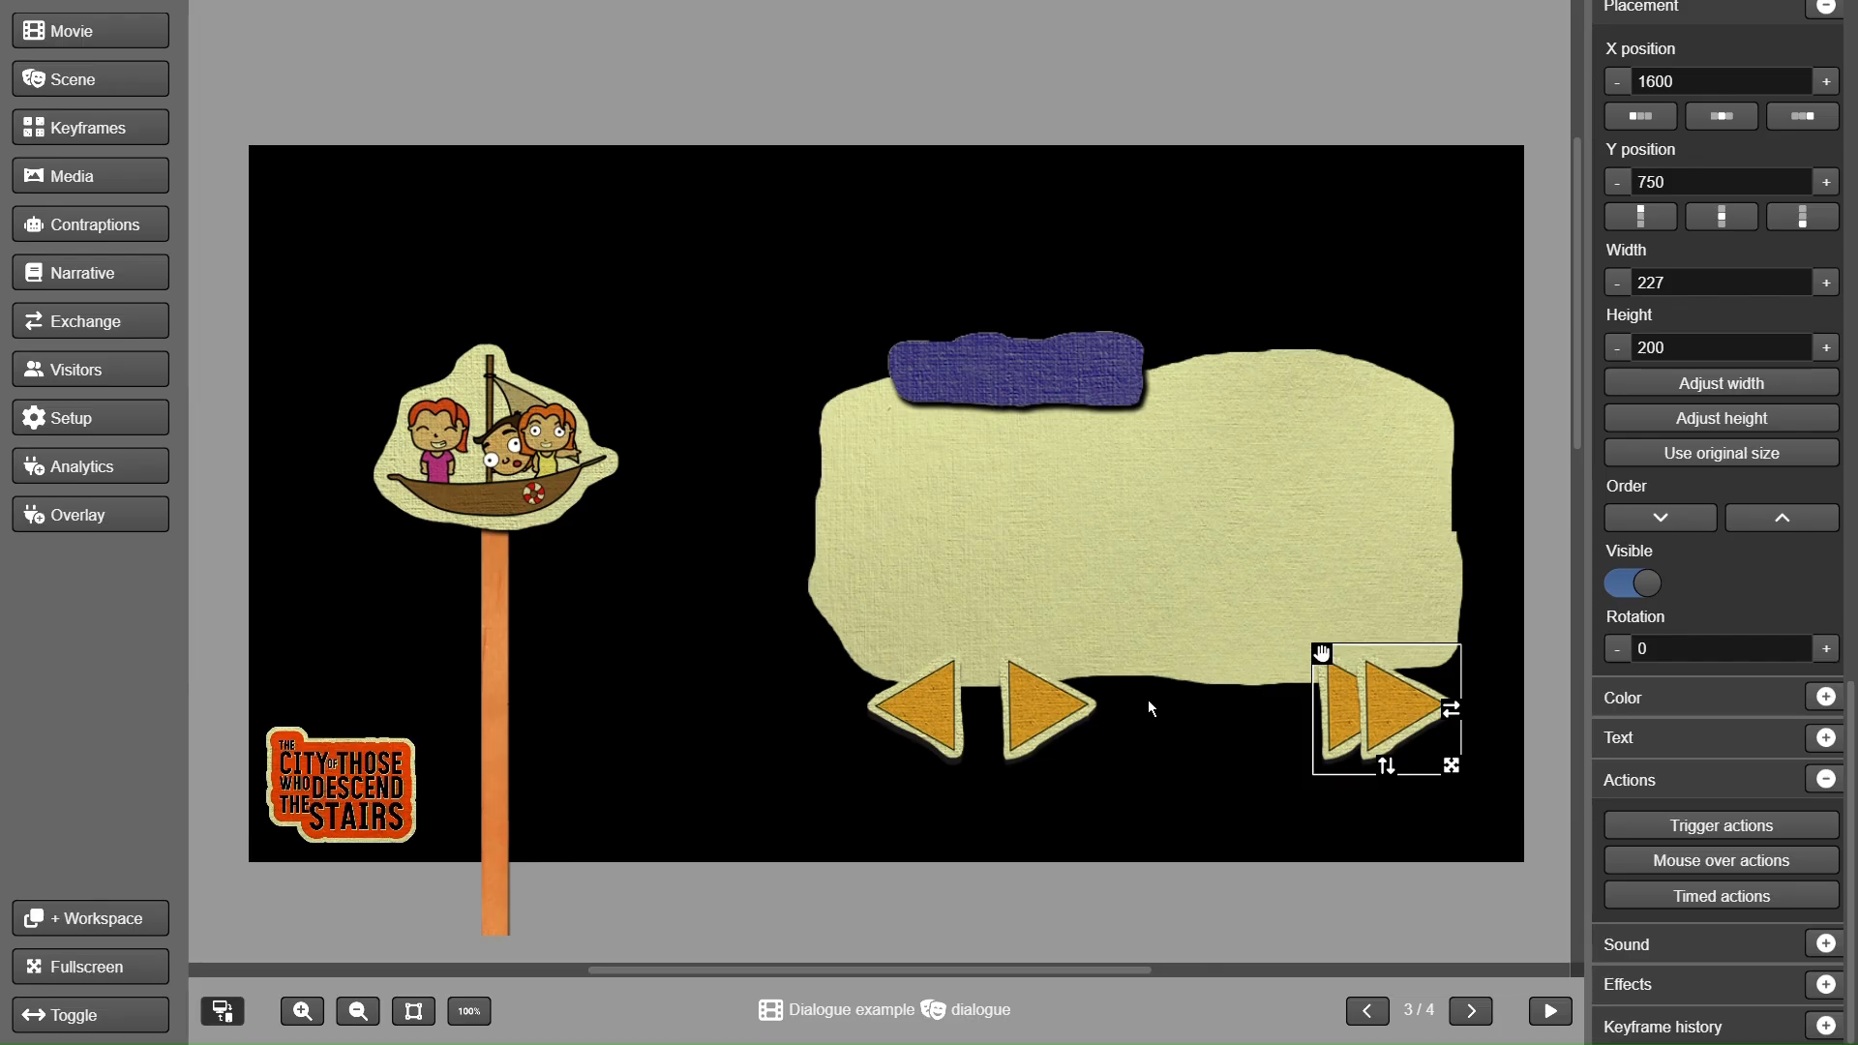
- Inspect the previous arrow's trigger action that shows the previous dialogue text line
left_click(937, 711)
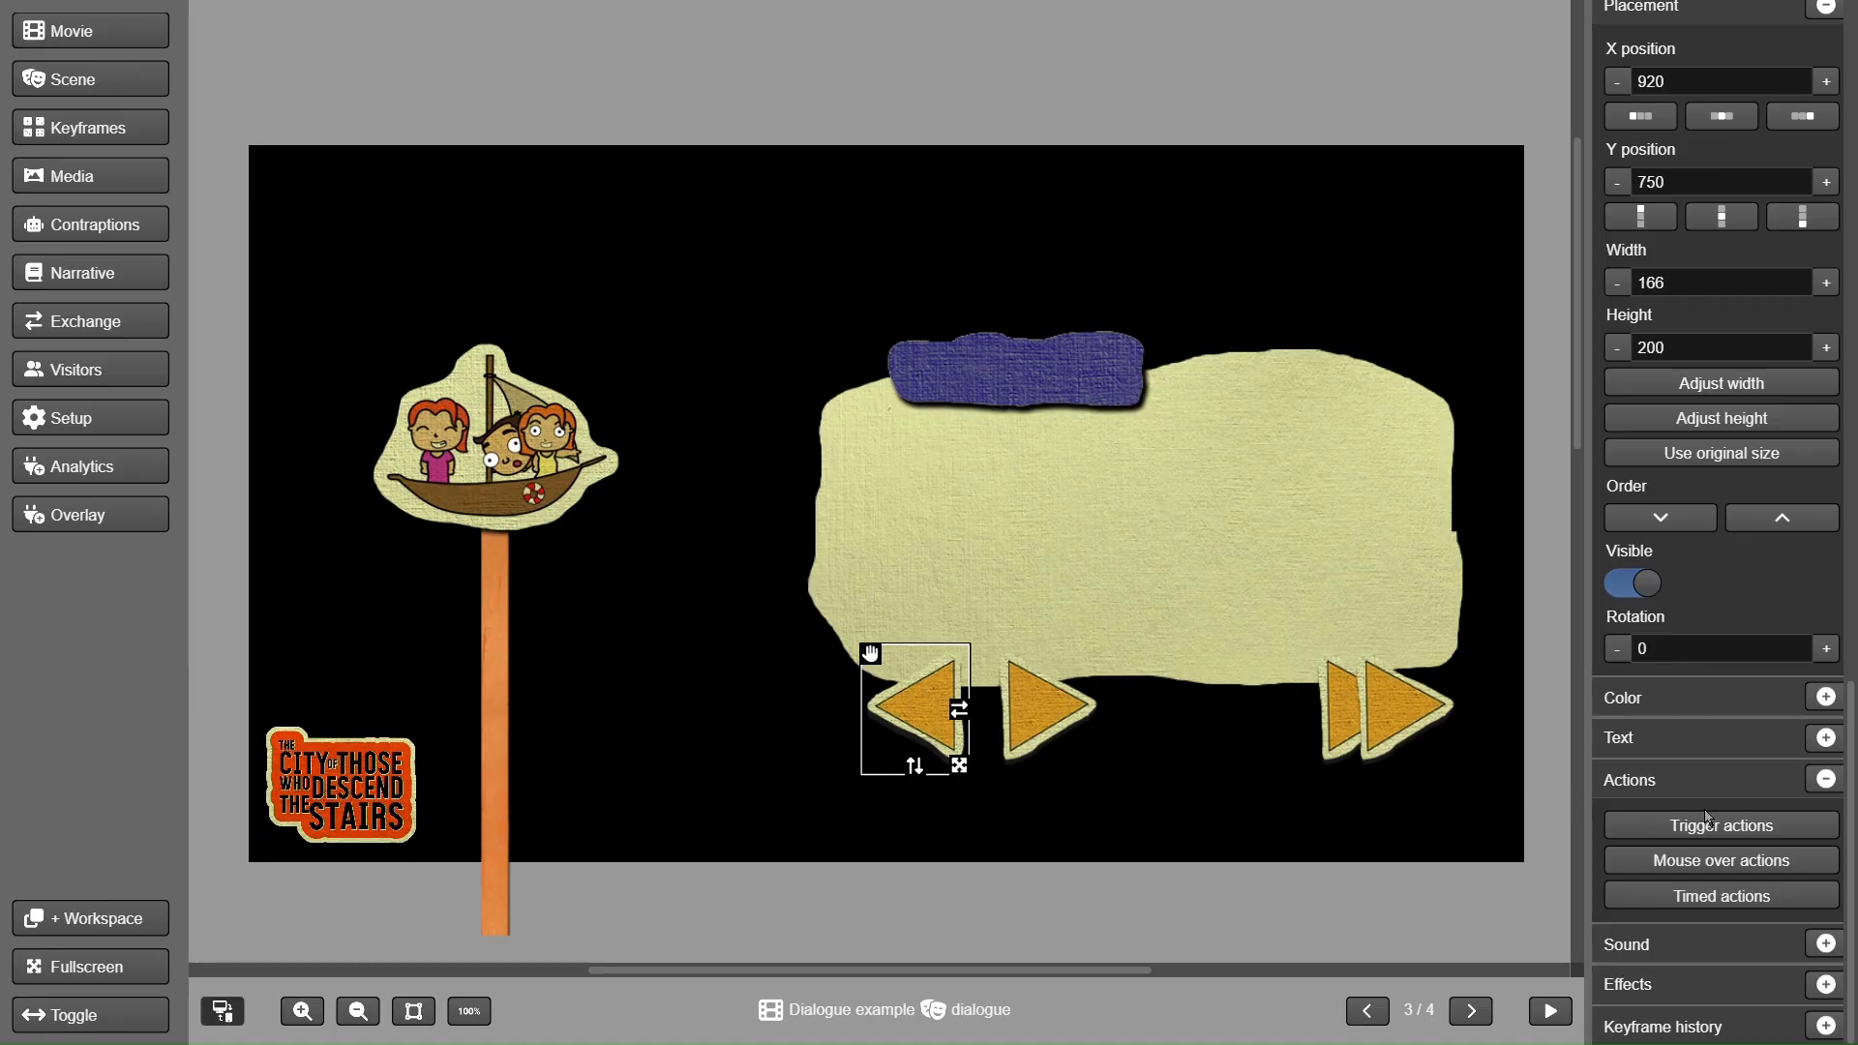
left_click(1745, 827)
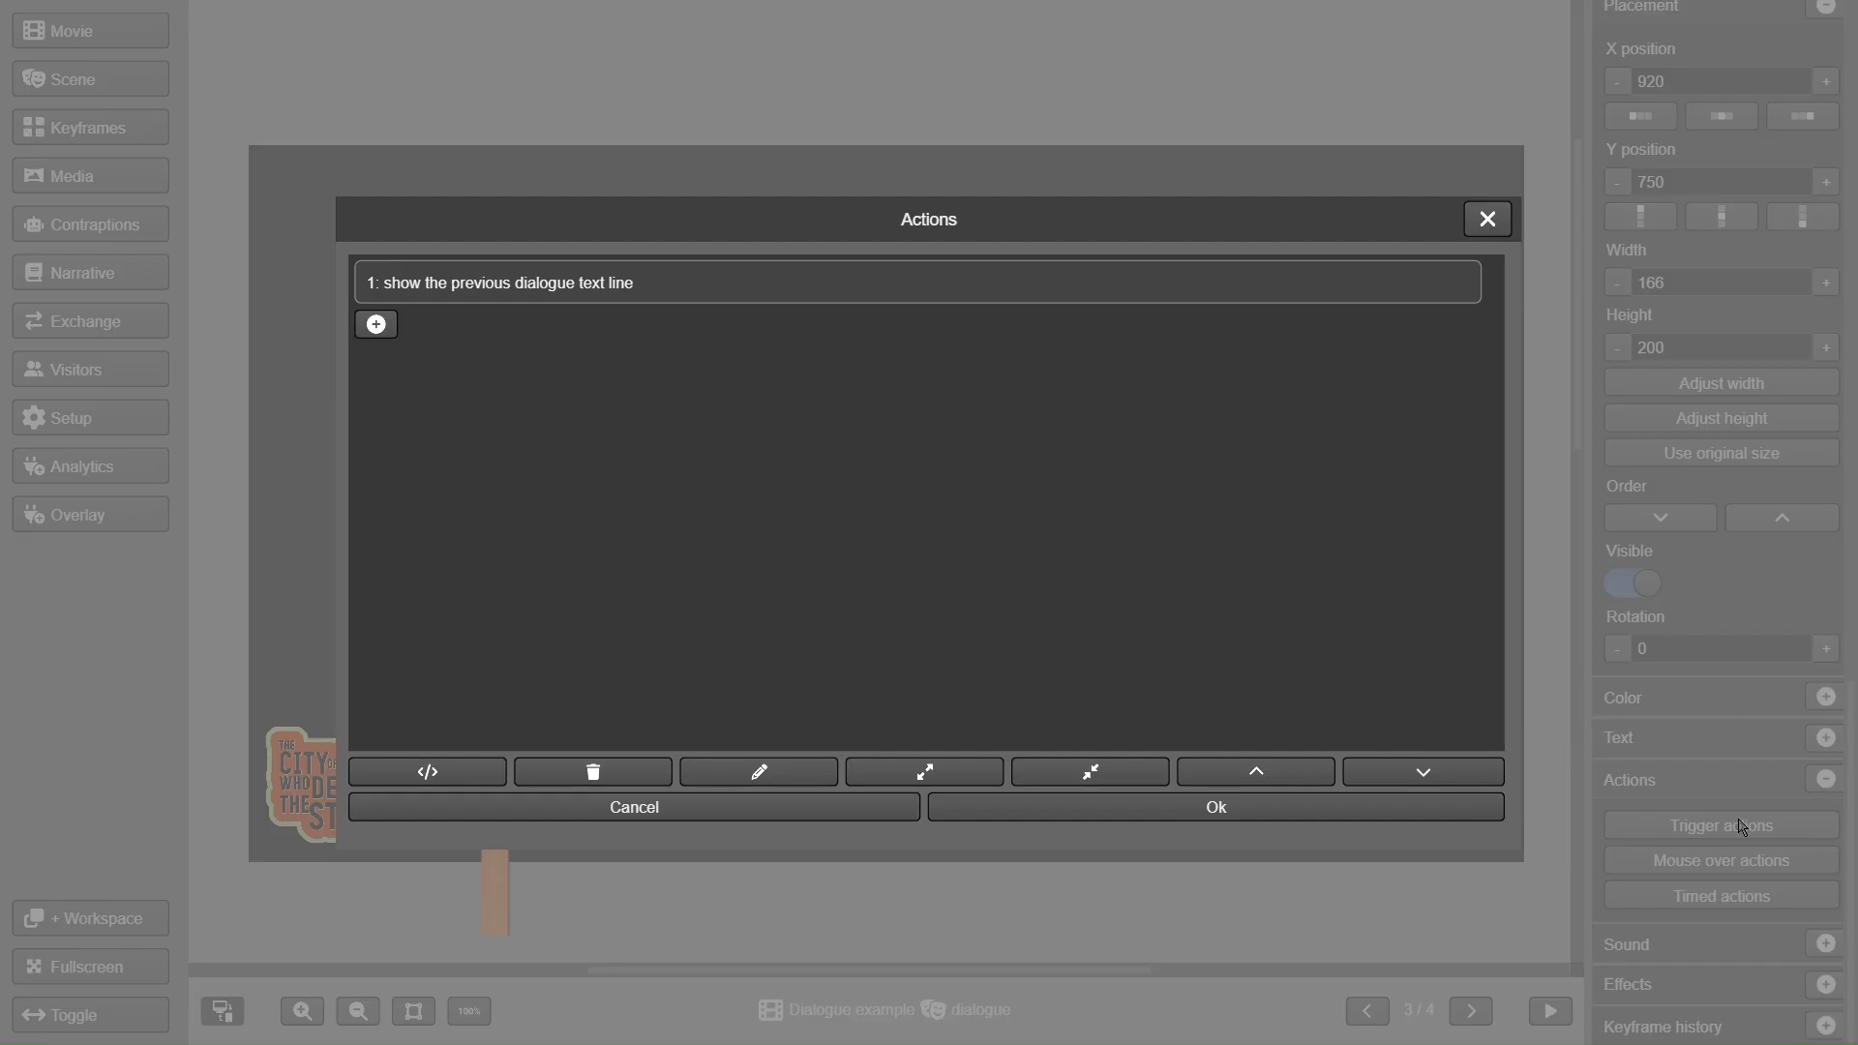
left_click(586, 288)
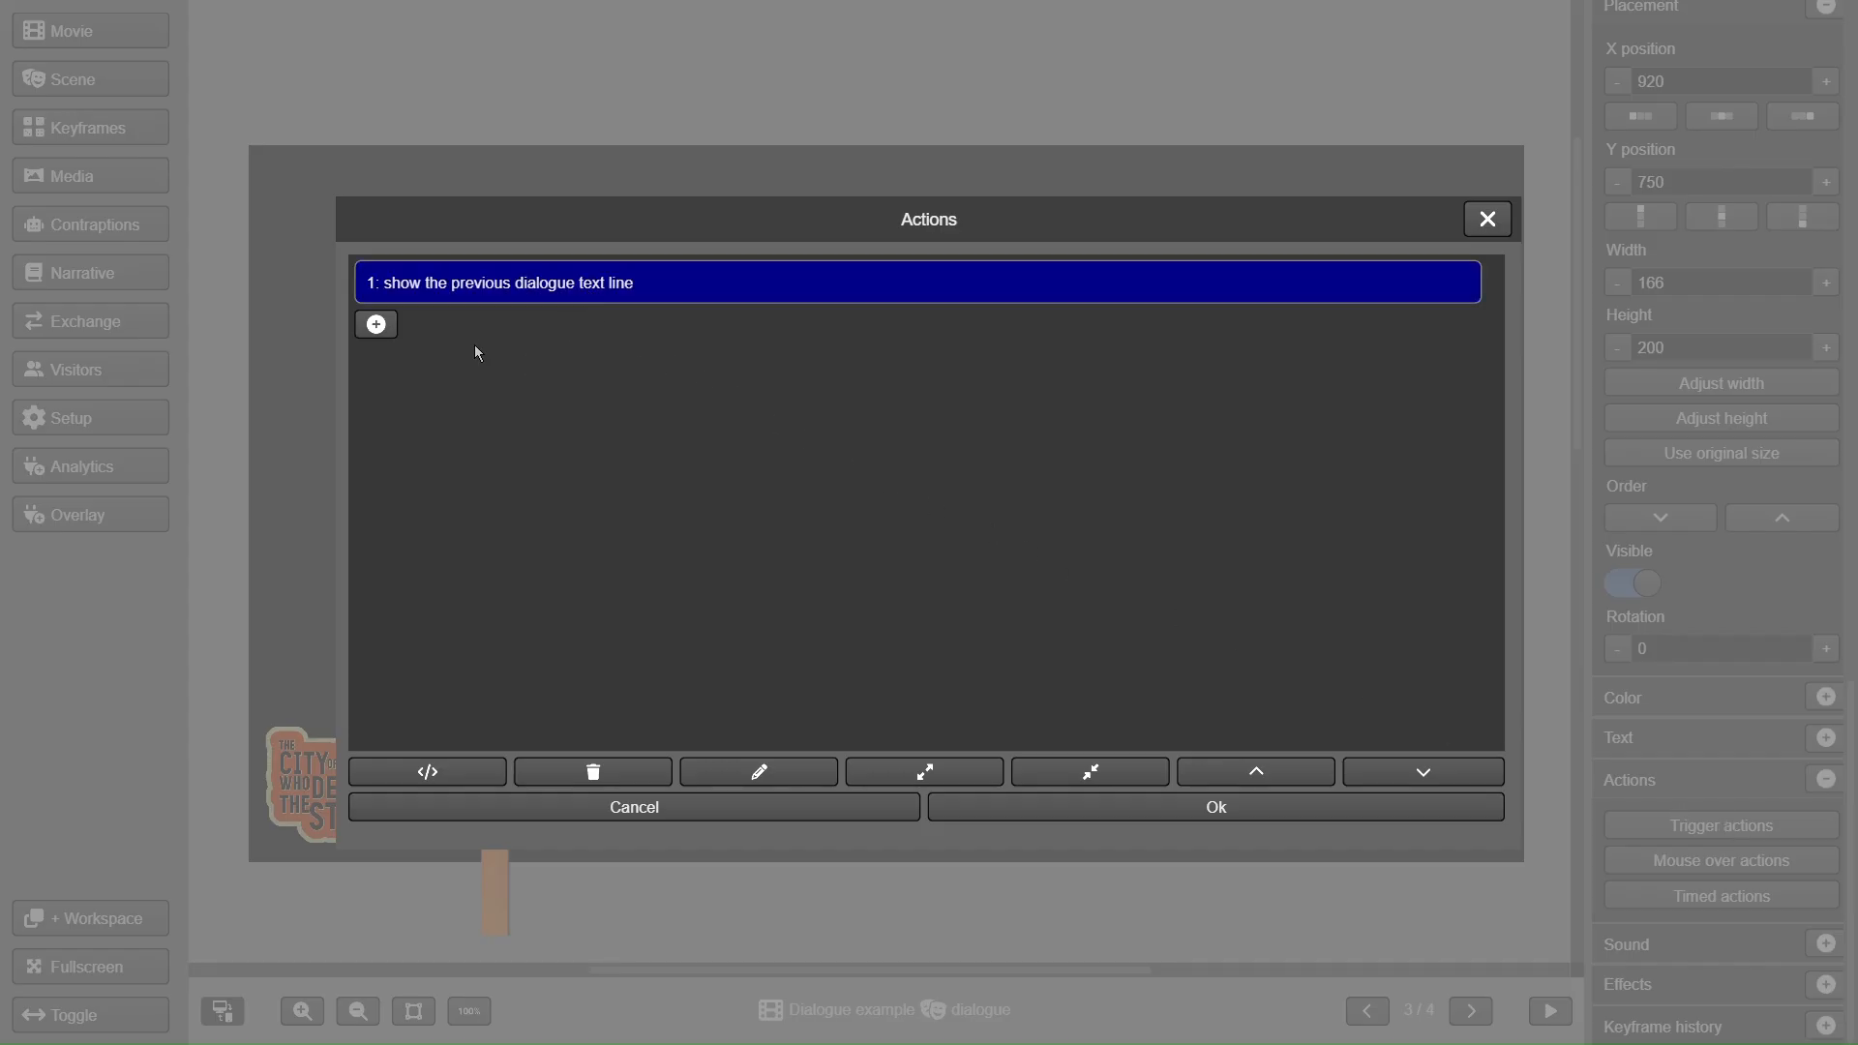
- Browse the Narrative action group for the next and previous dialogue line actions, and close the action windows without adding a block
left_click(376, 324)
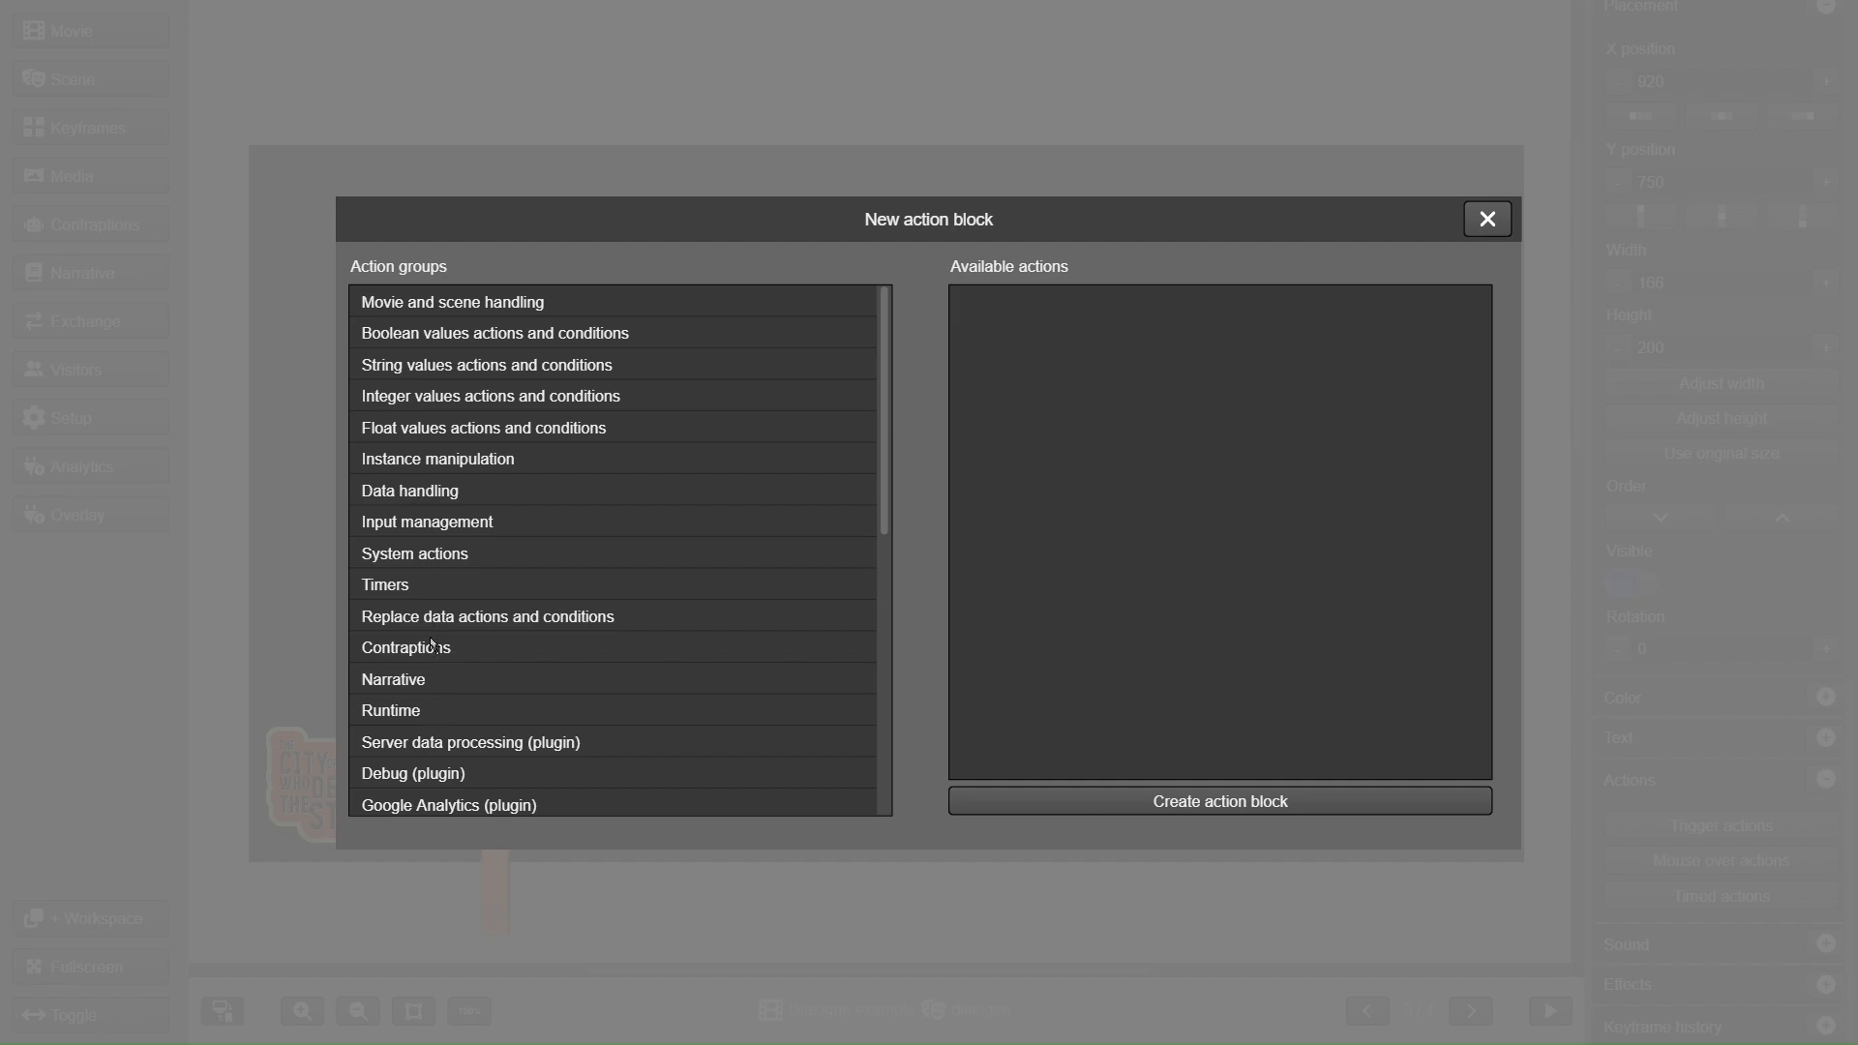
left_click(428, 681)
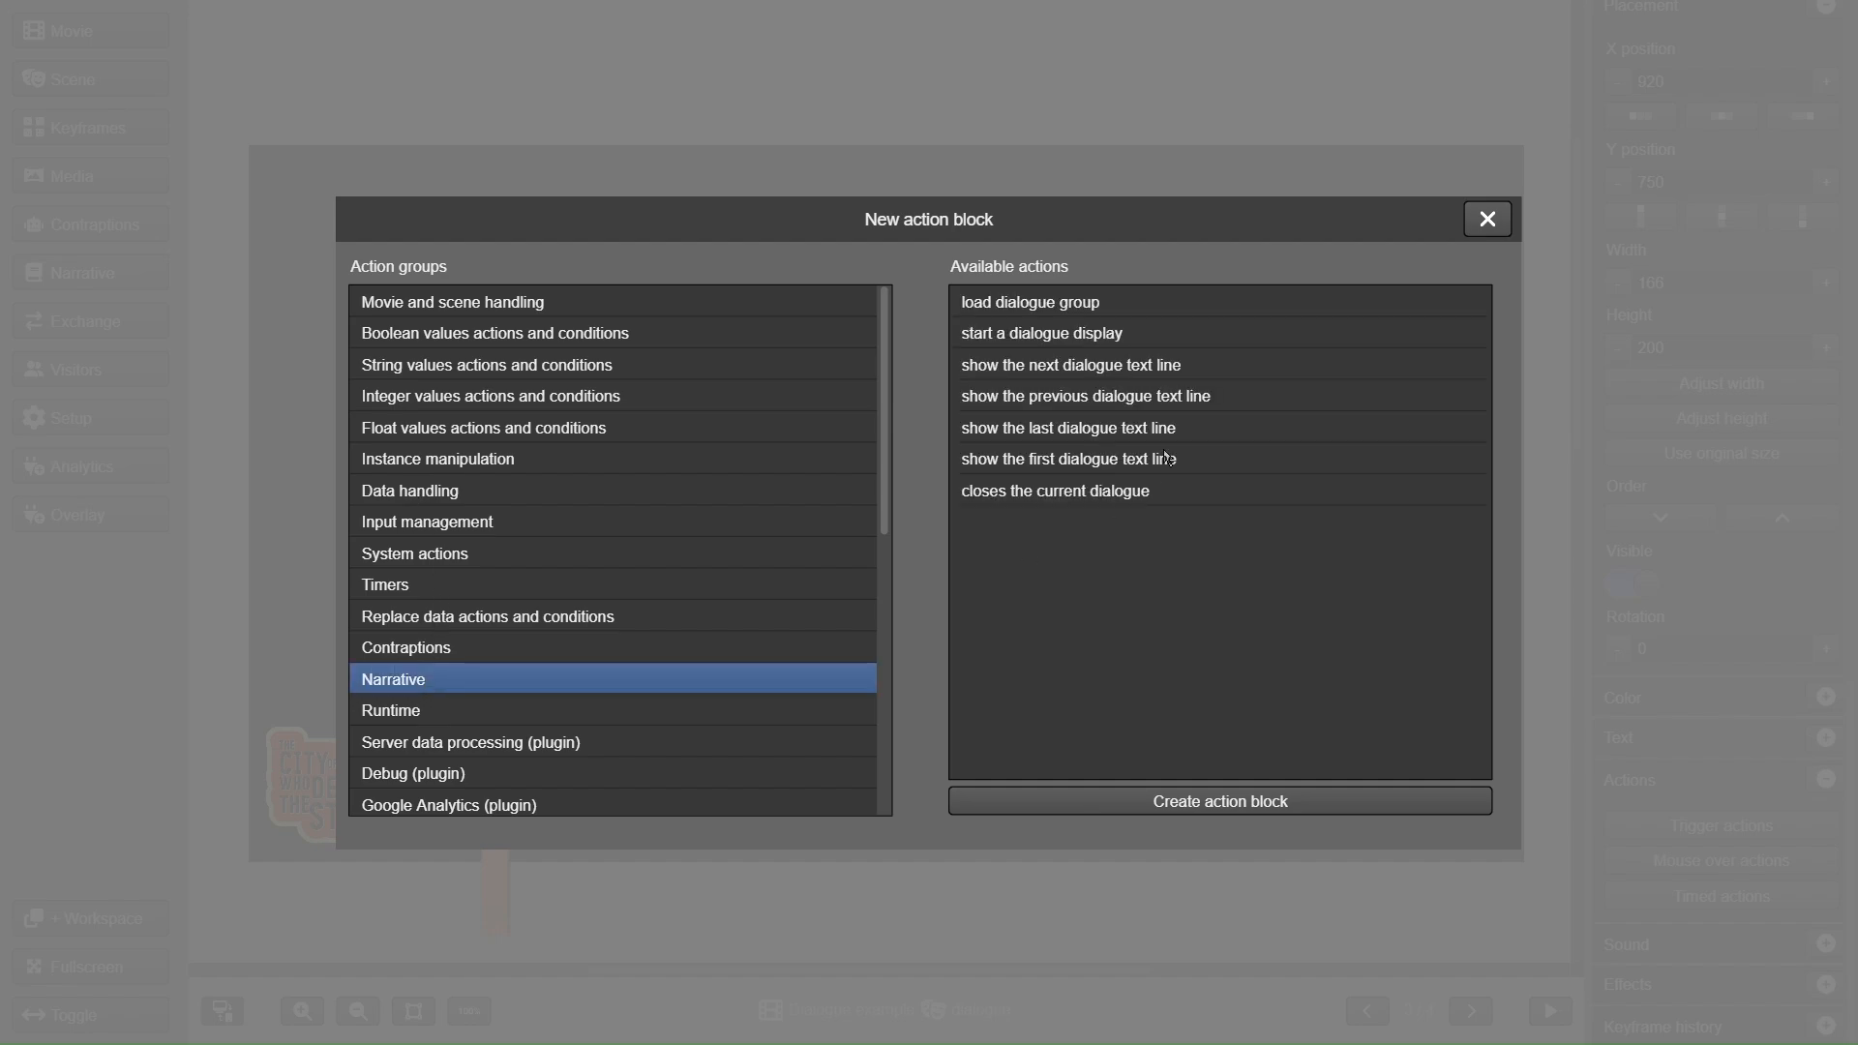
left_click(1140, 369)
left_click(1126, 396)
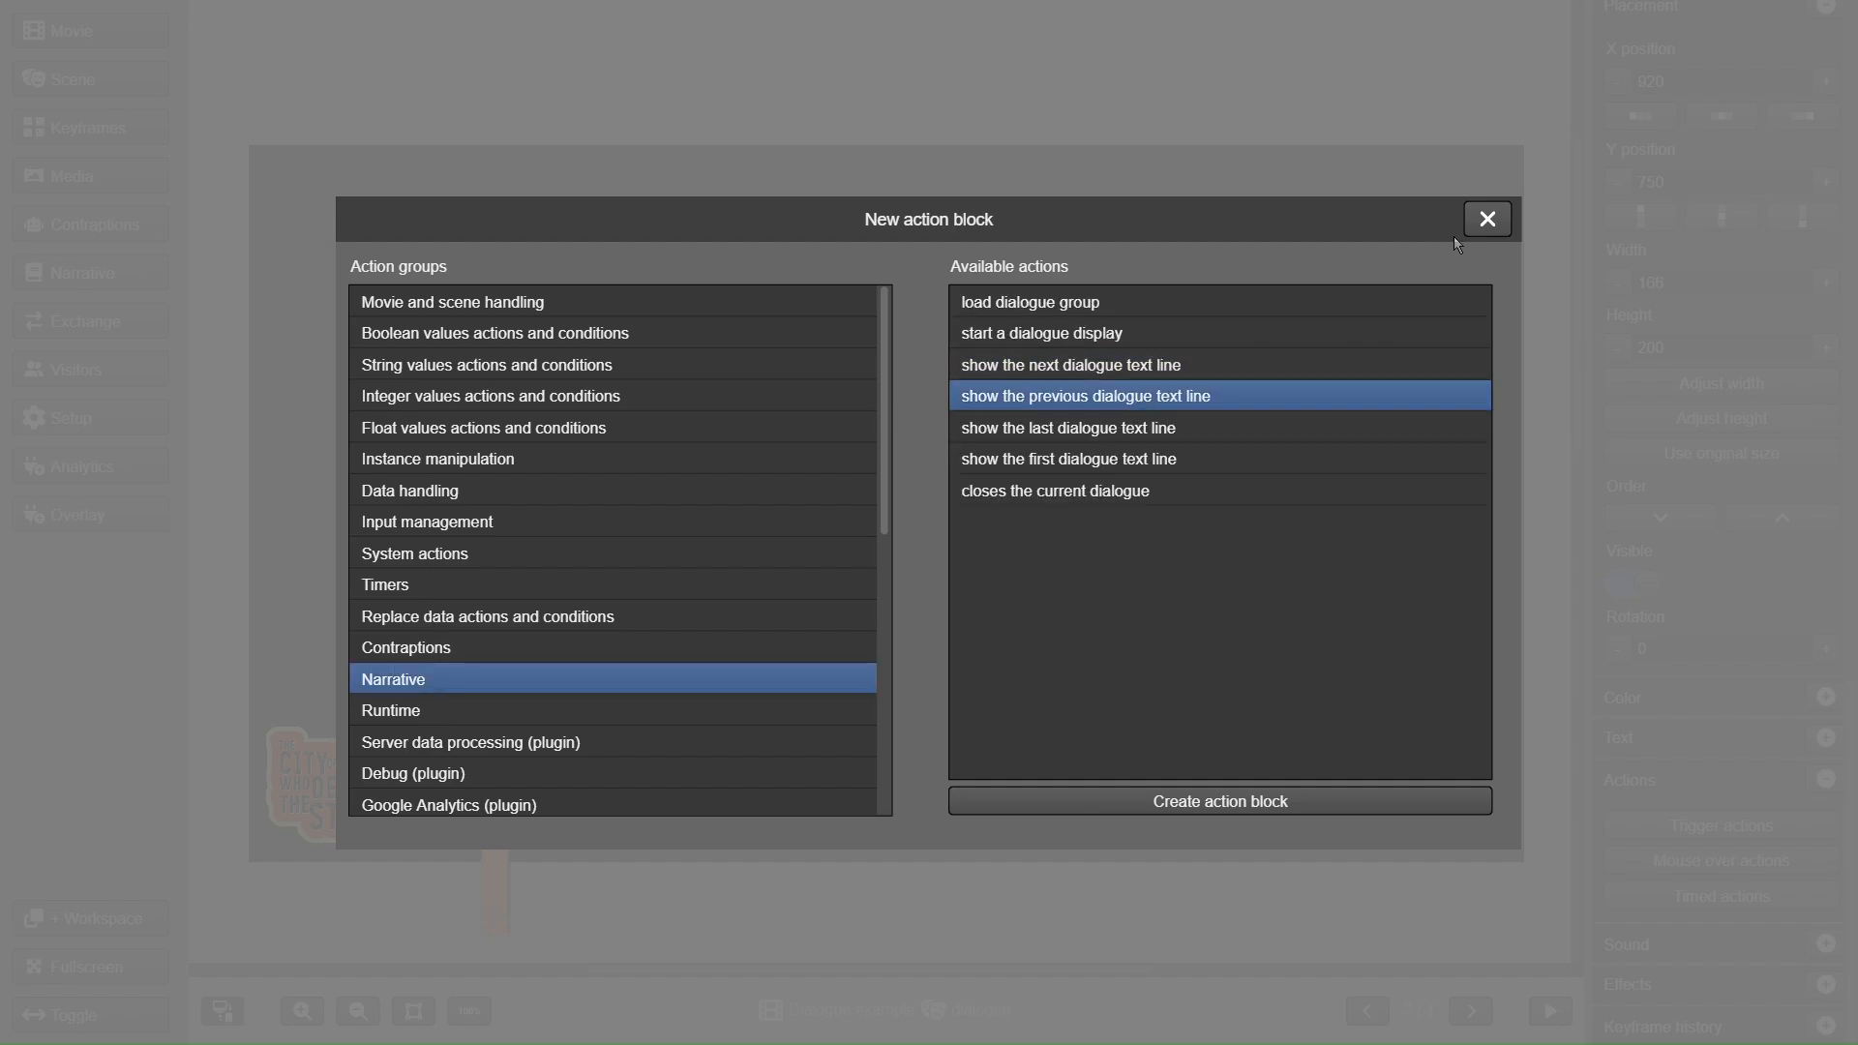
left_click(1487, 219)
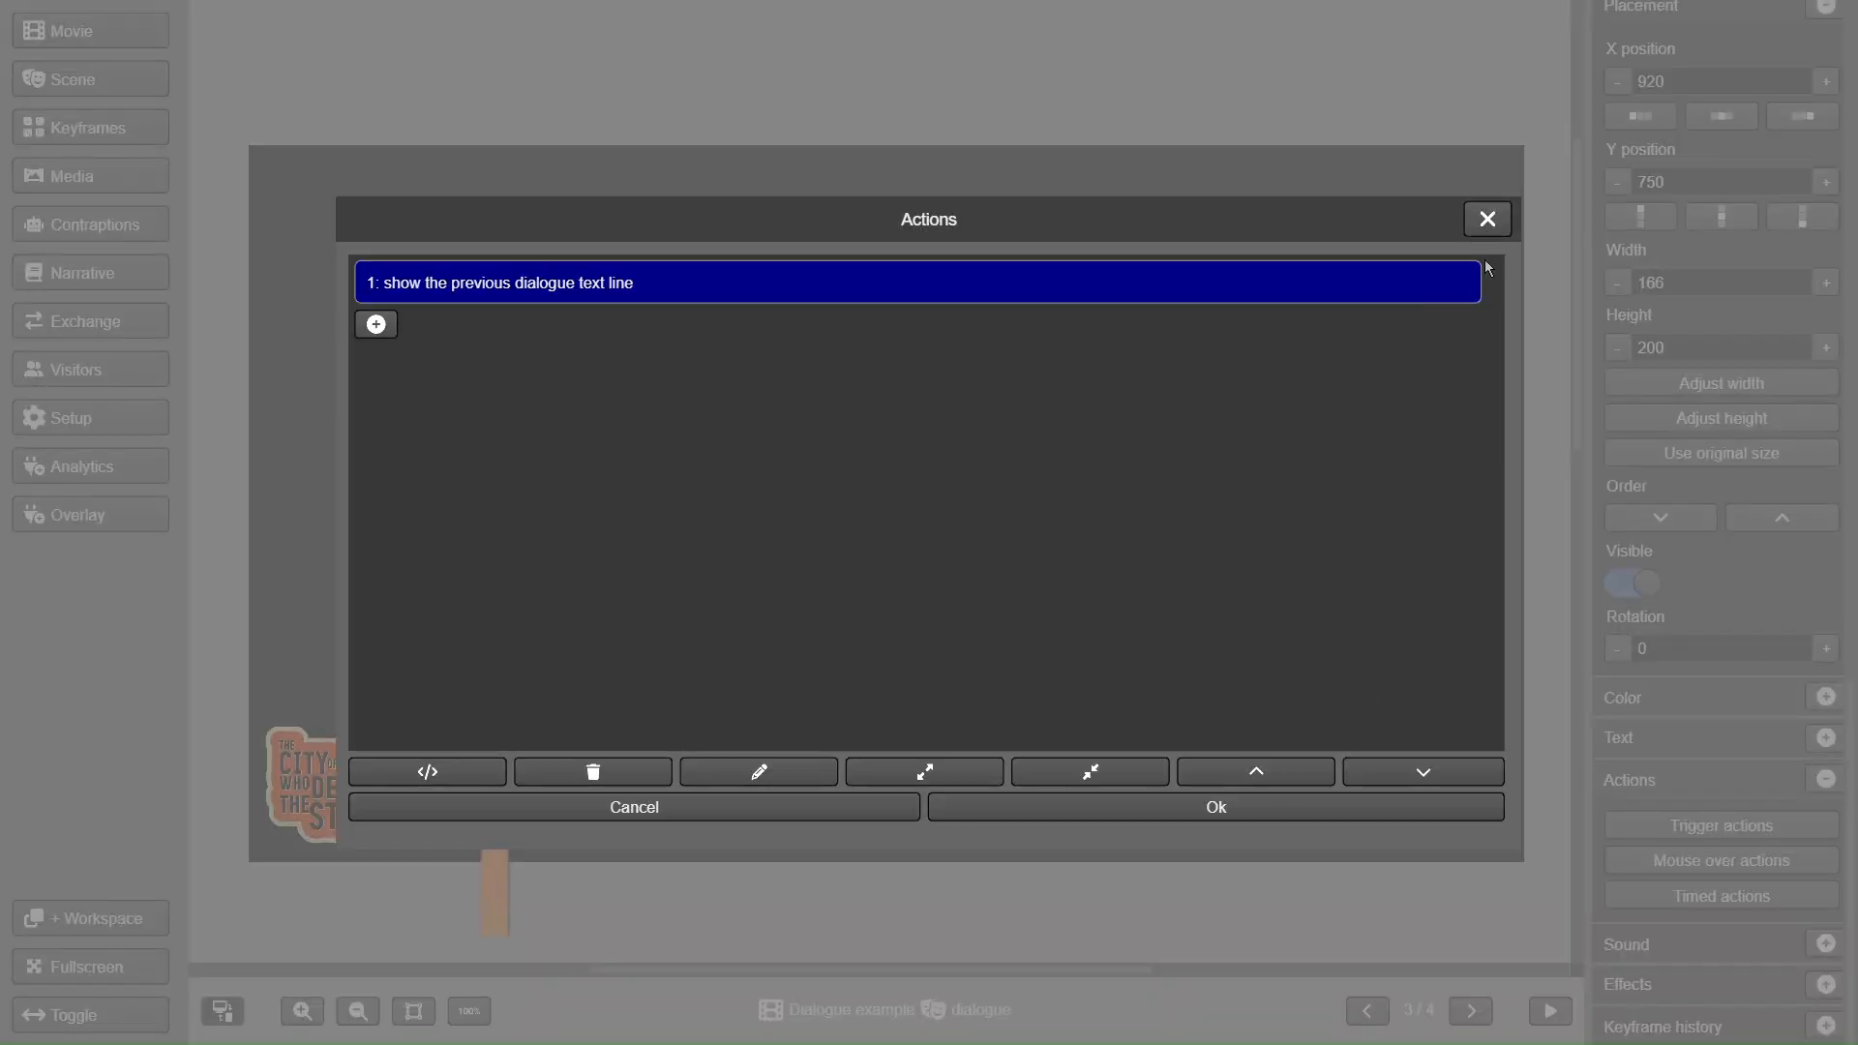
left_click(1490, 226)
- Inspect the end double arrow's trigger actions for stopping music playback and loading the splash scene
left_click(1361, 748)
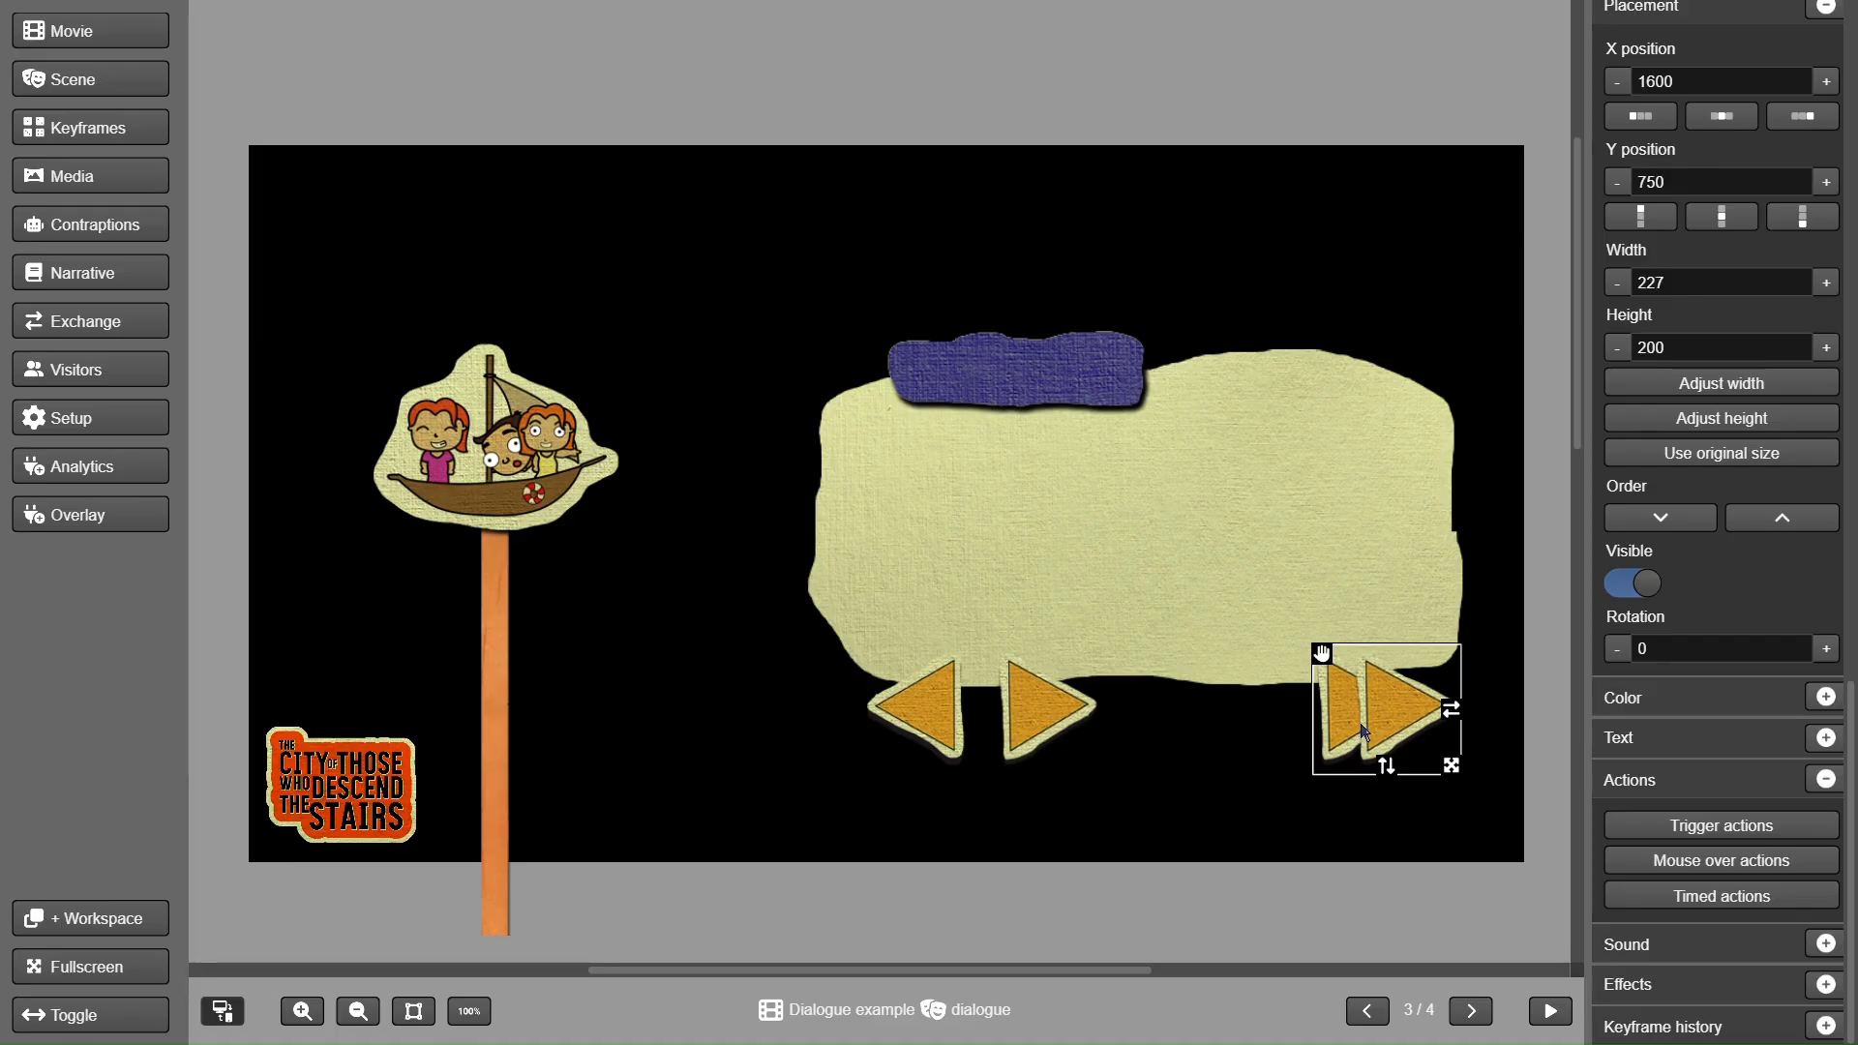
left_click(1680, 827)
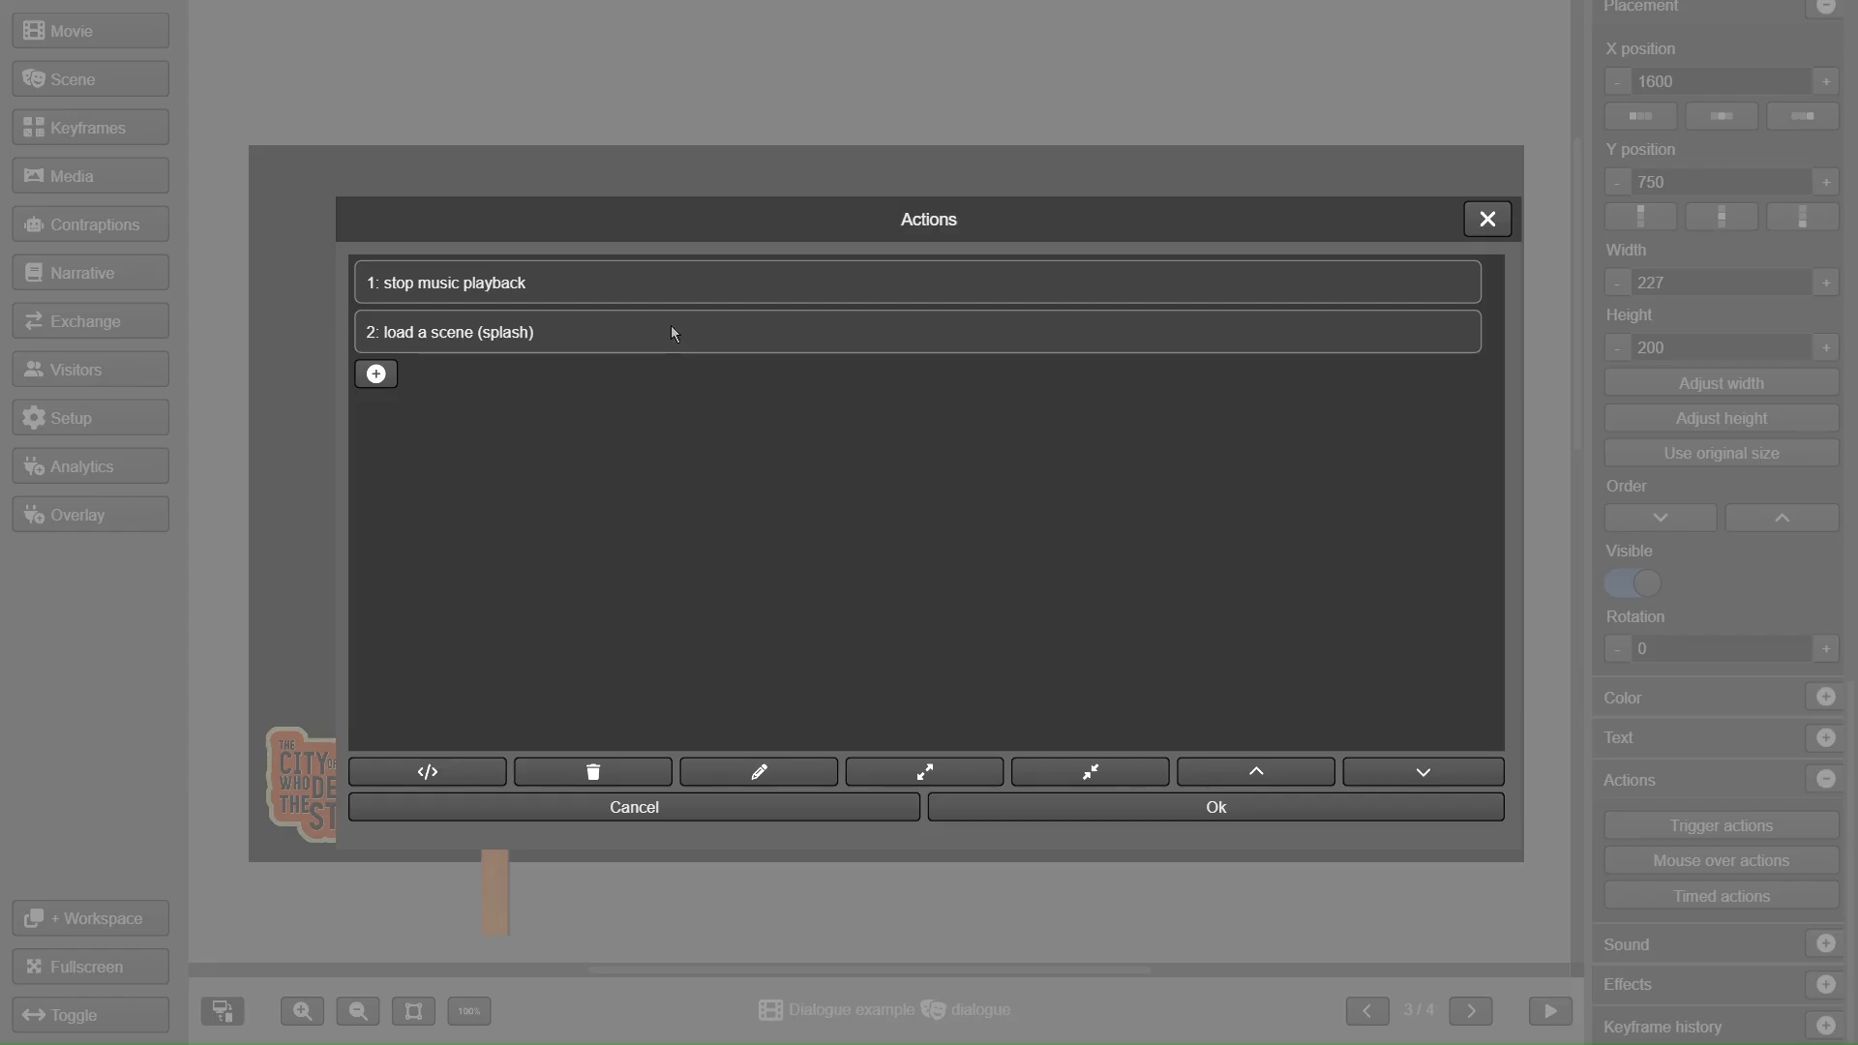
left_click(642, 294)
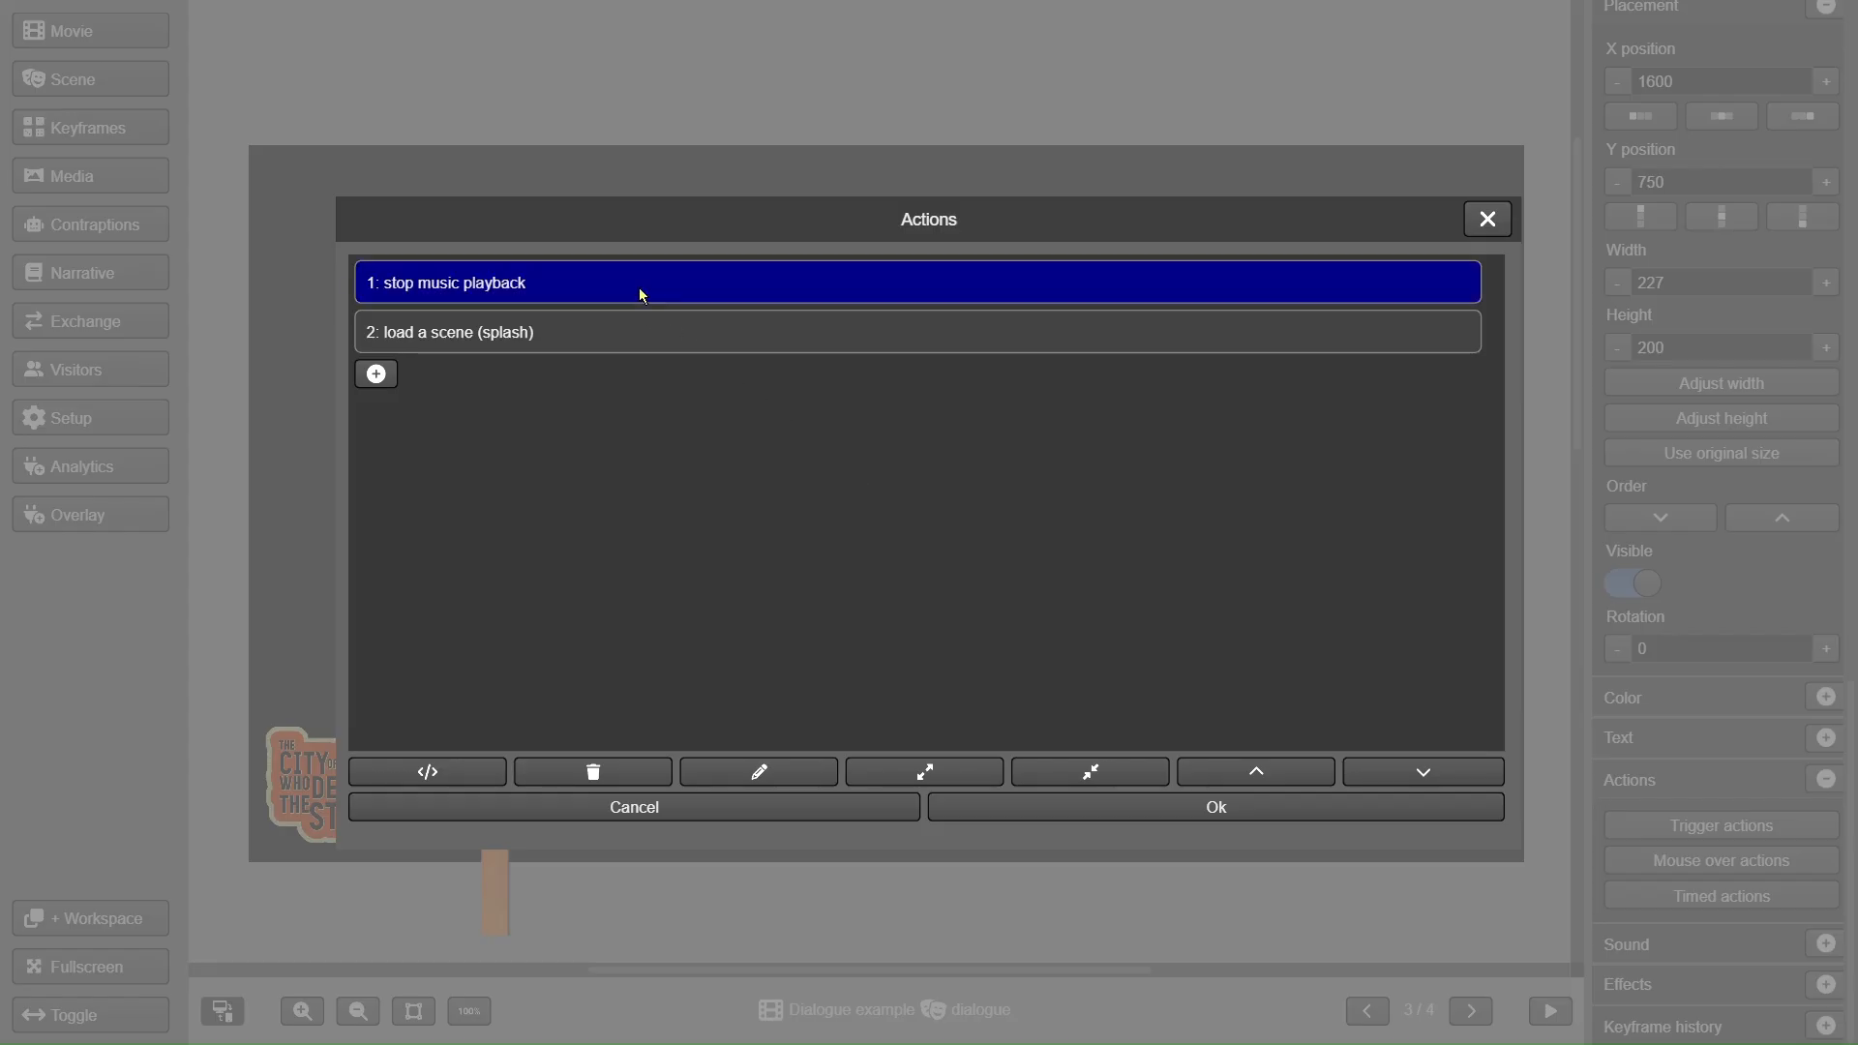
left_click(620, 338)
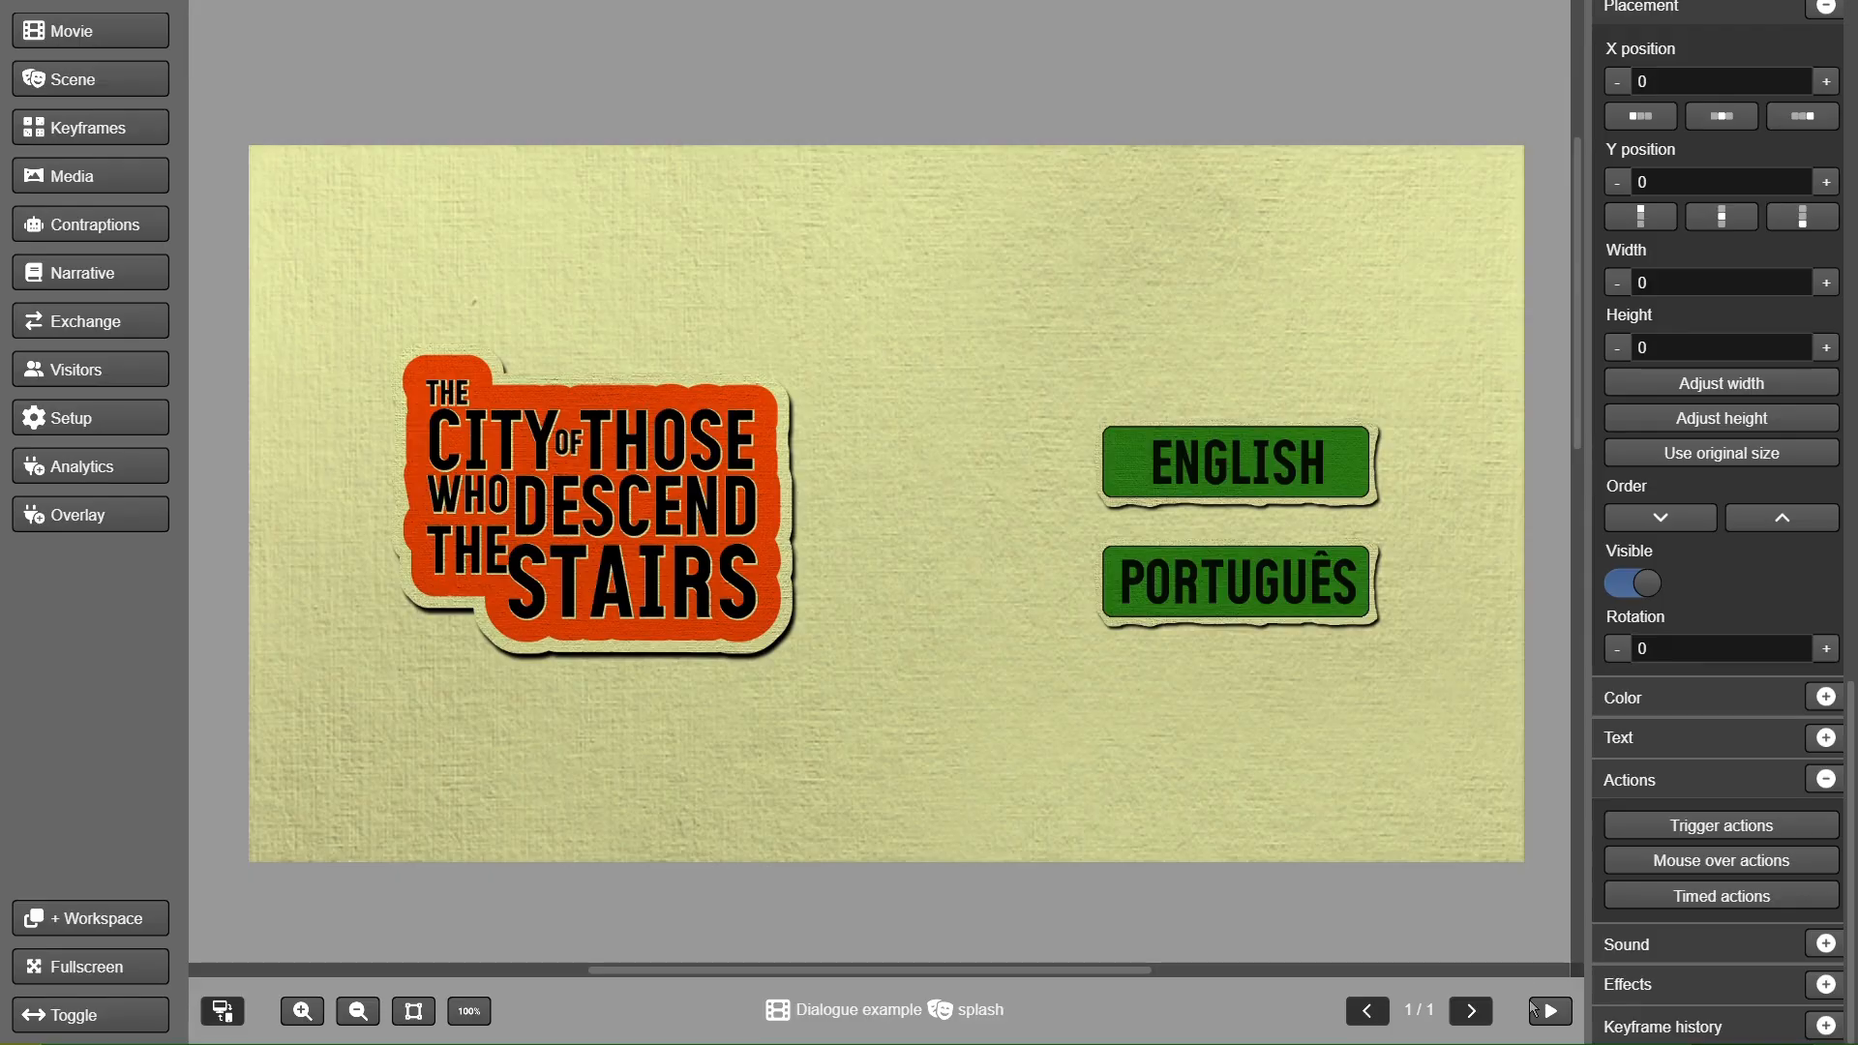
- Preview the movie from the splash scene in English and advance the boat dialogue by two lines
left_click(1549, 1011)
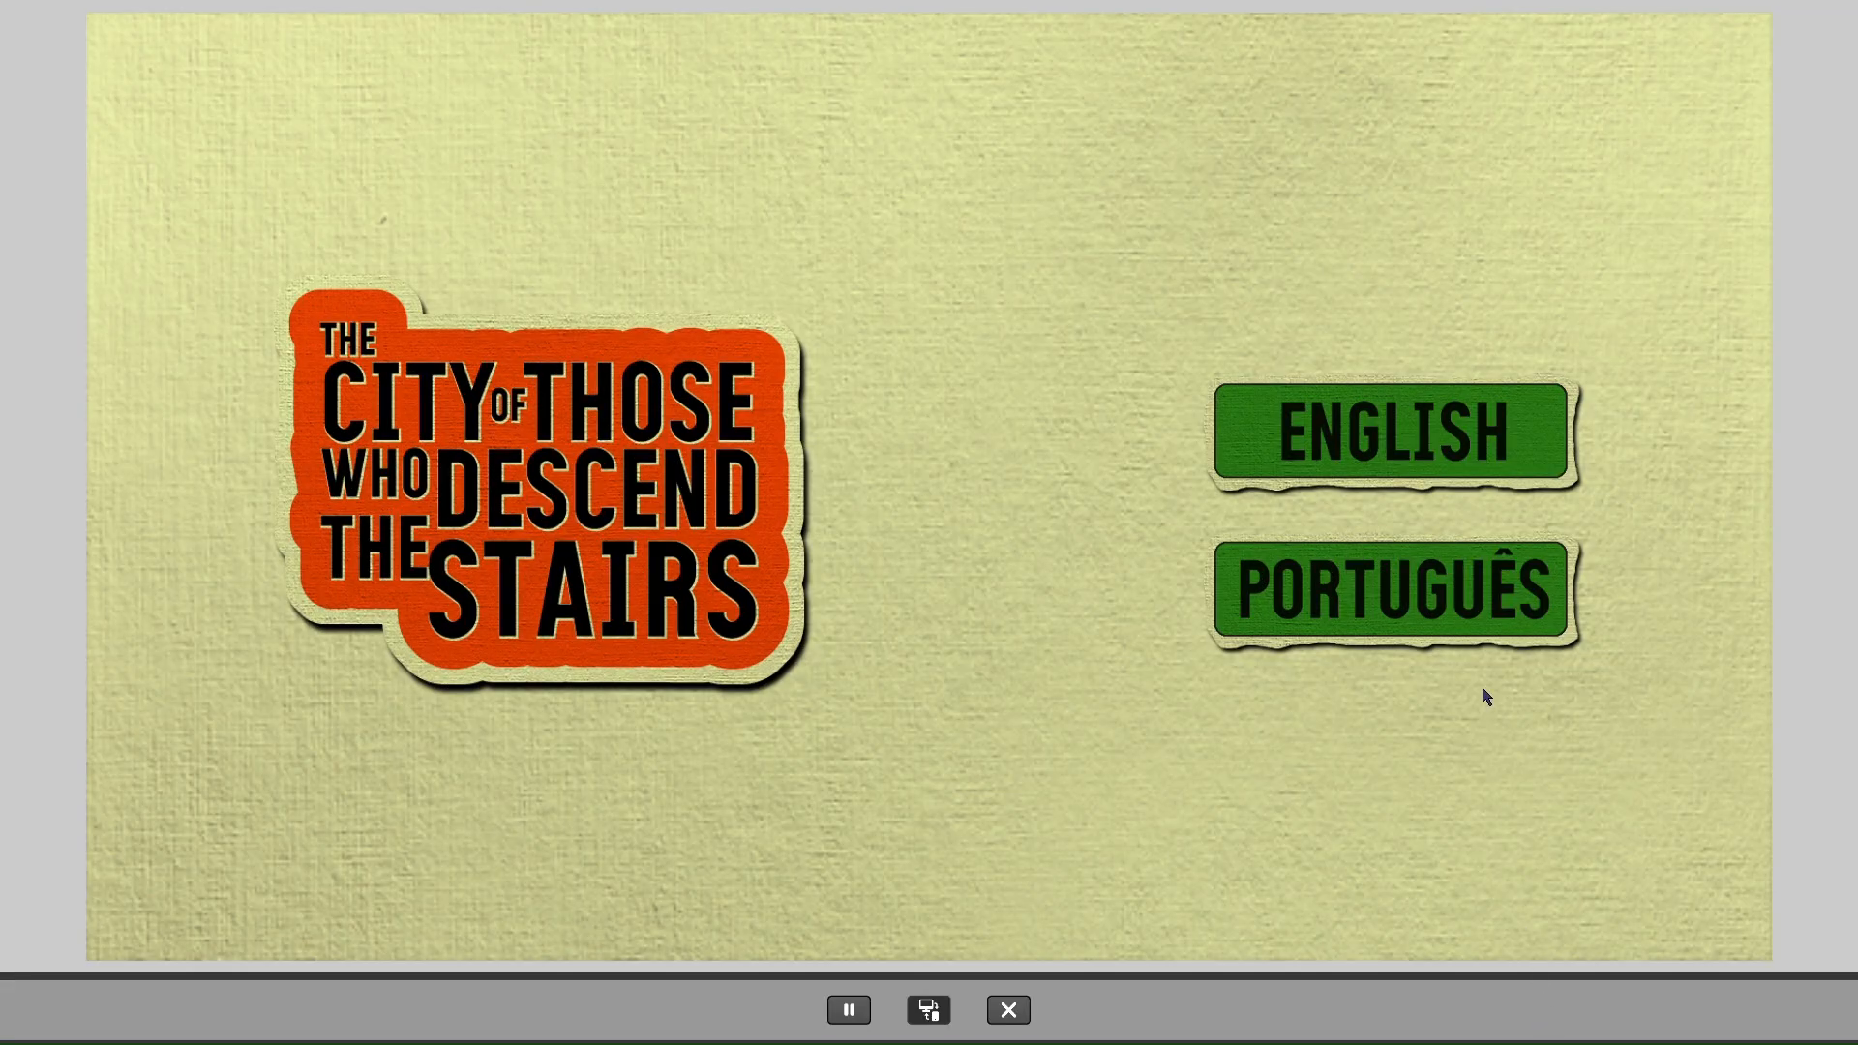
left_click(1443, 456)
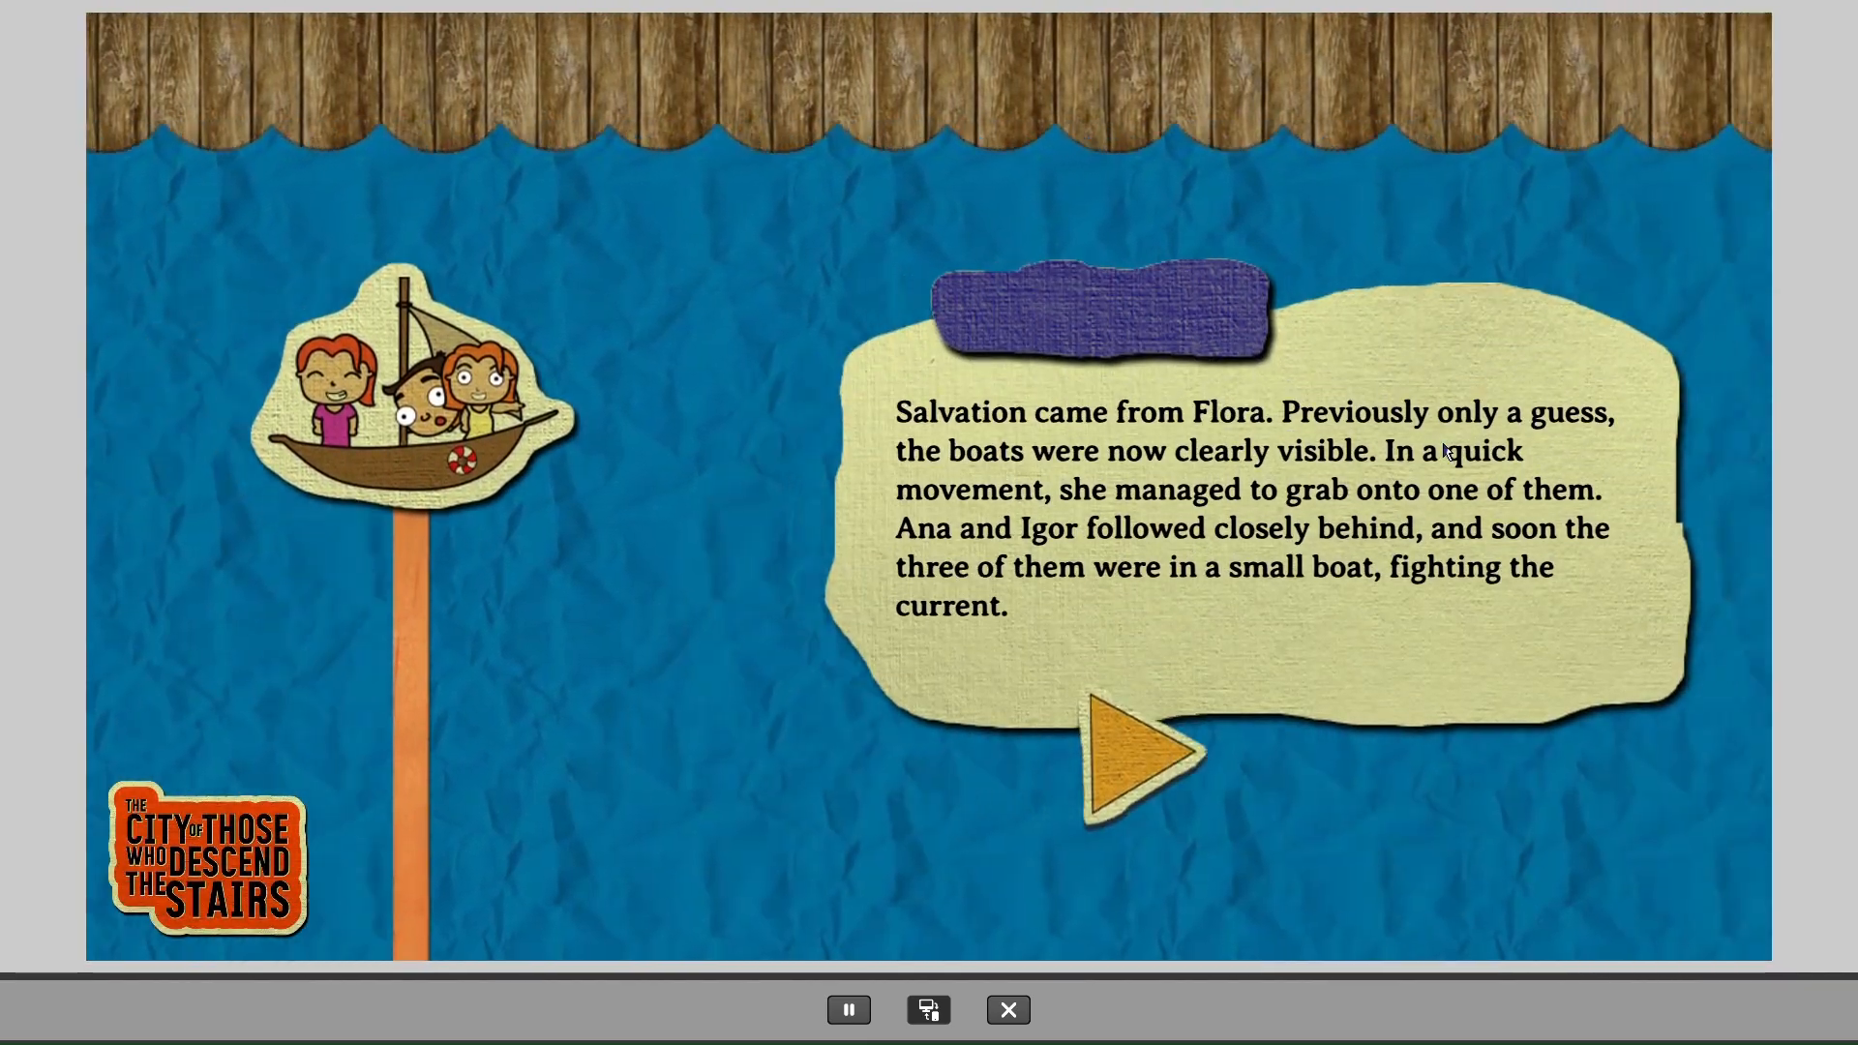
left_click(1136, 758)
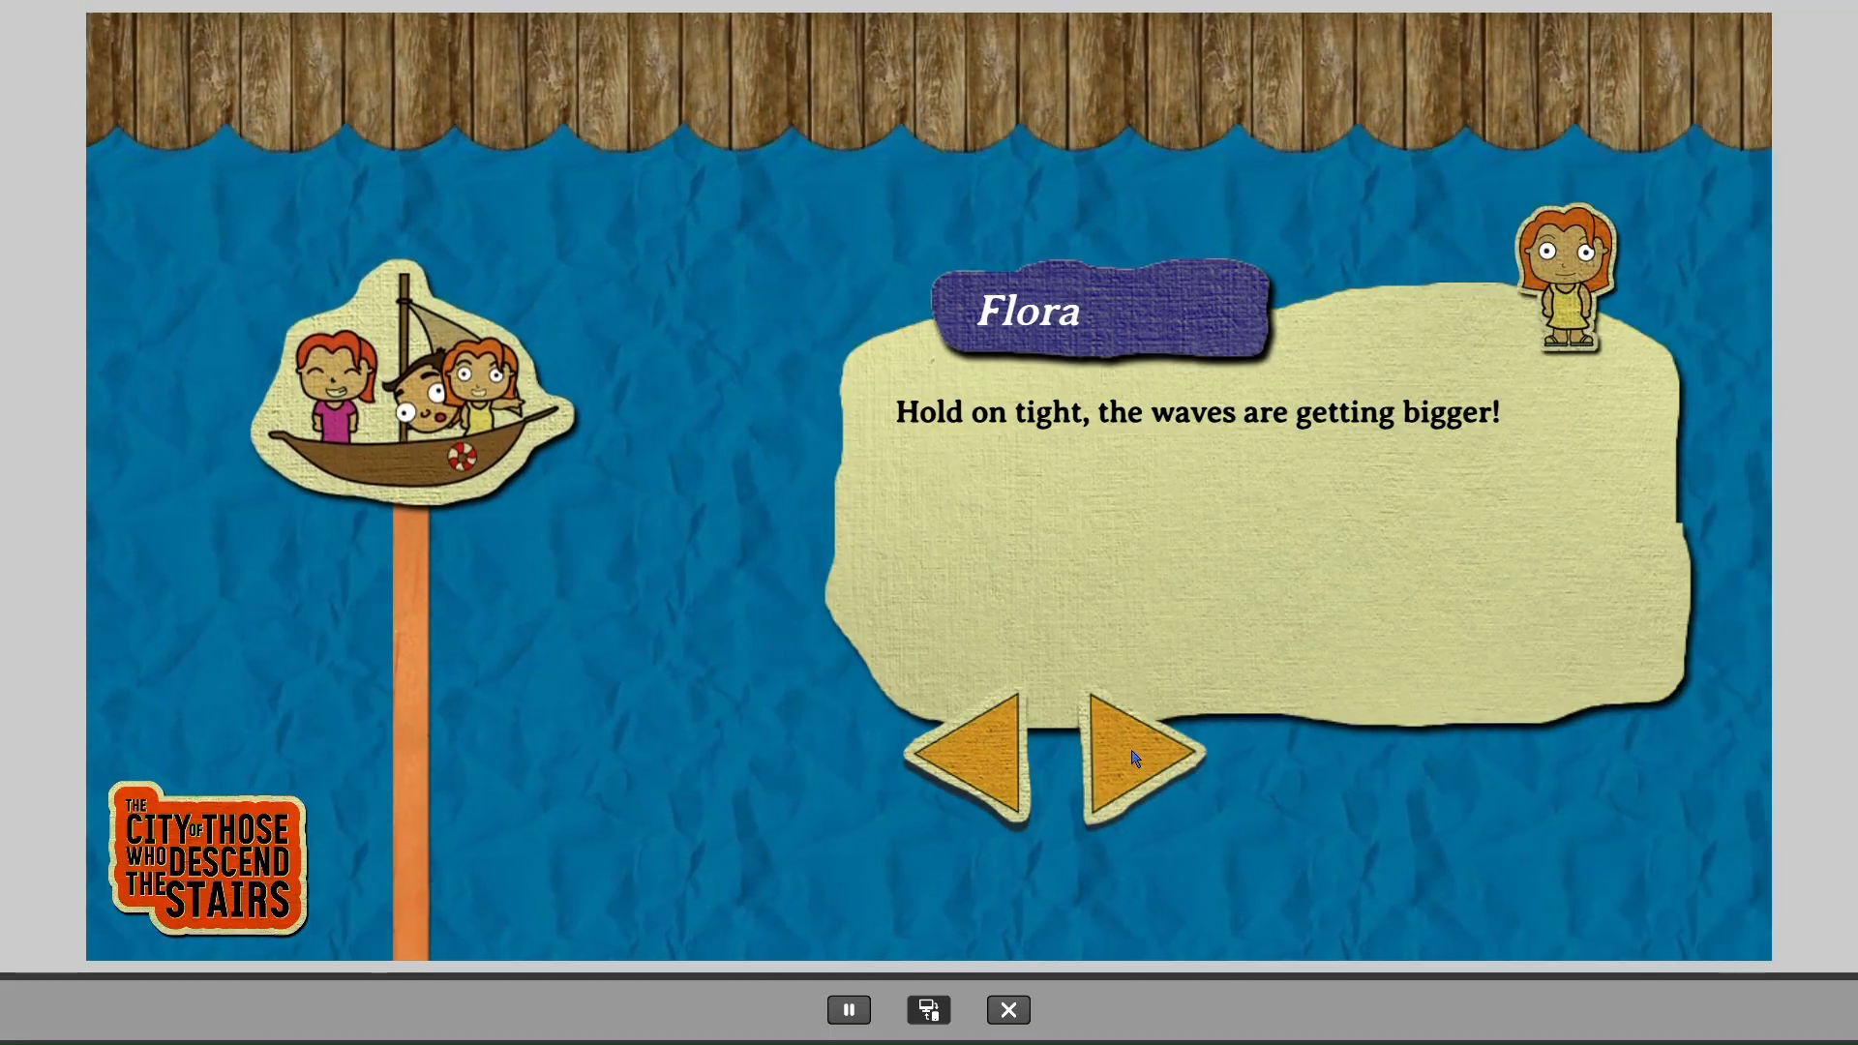
left_click(1136, 758)
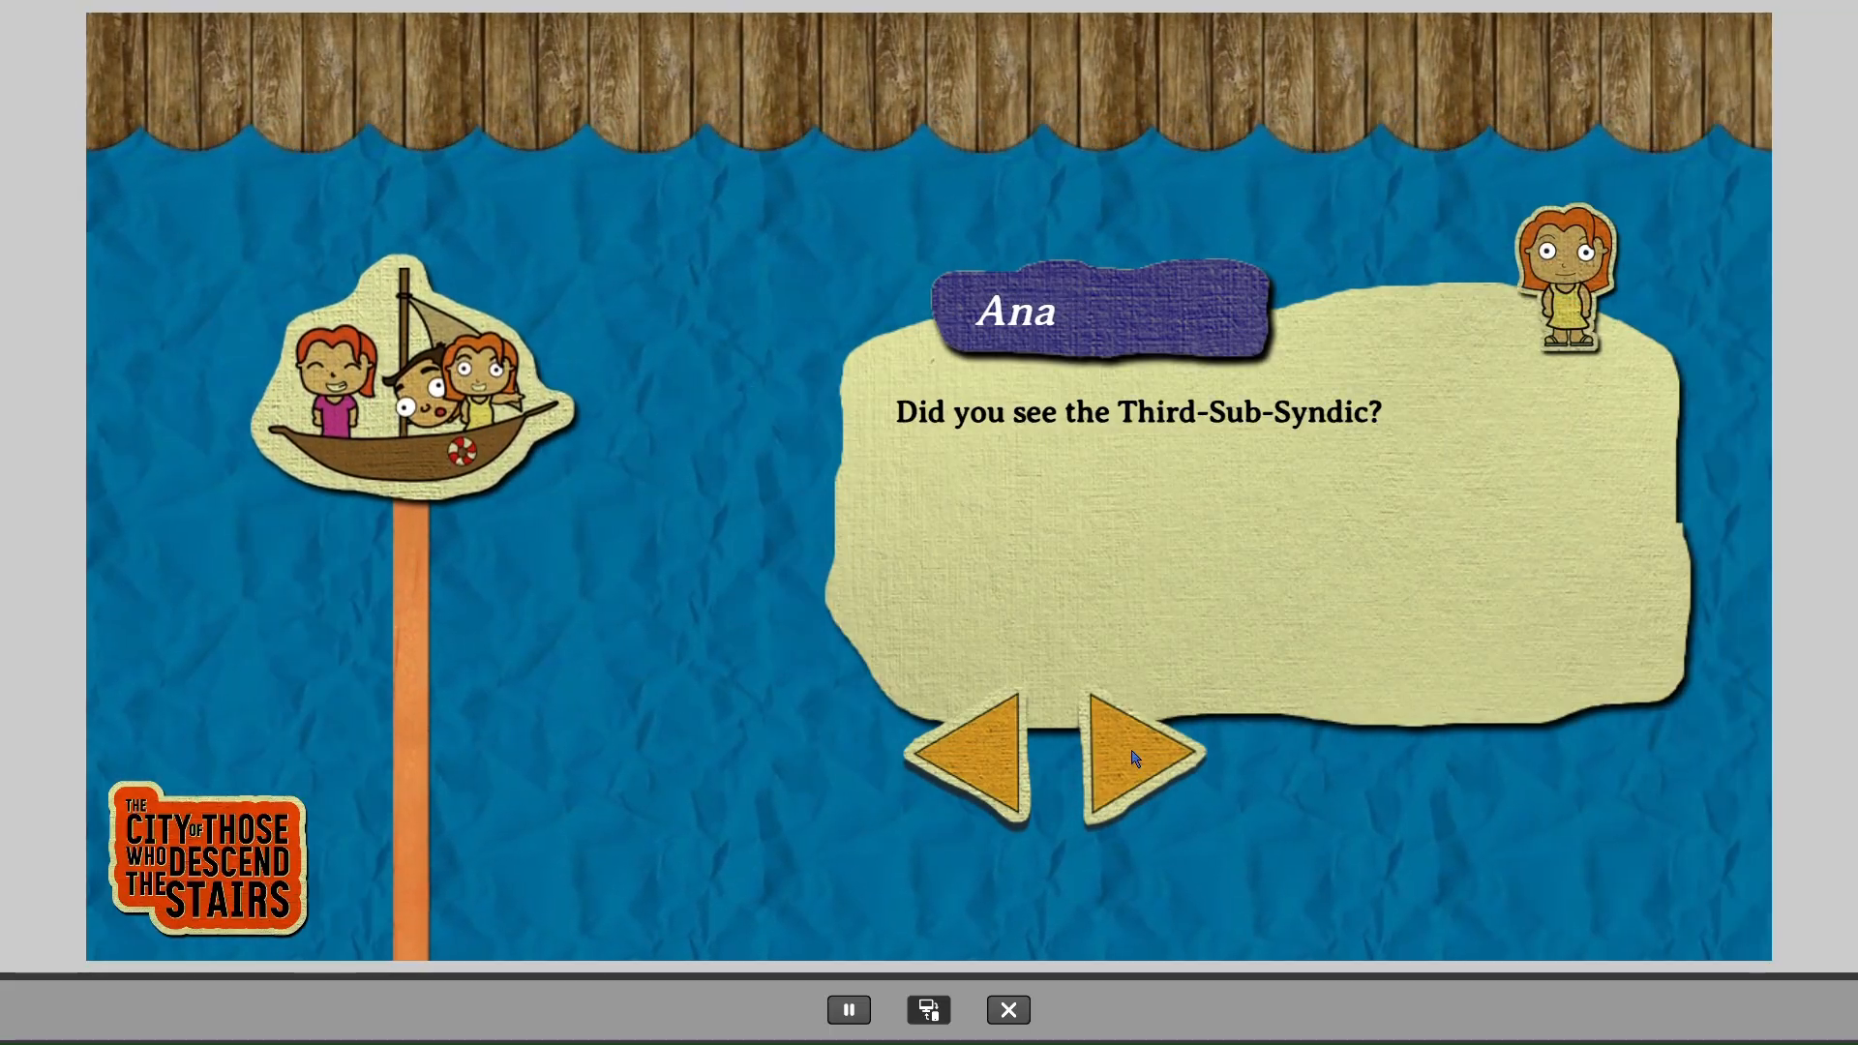